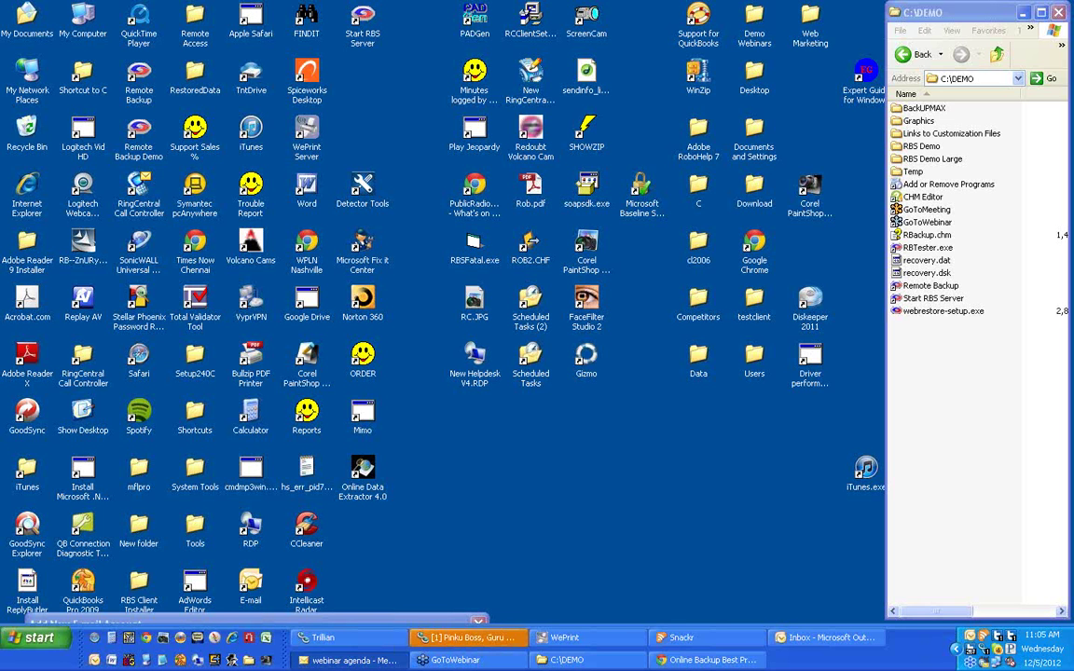
Launch the RBS Server from C:\DEMO, reposition the RBS Manager window and dismiss the software-updates notice.
click(941, 295)
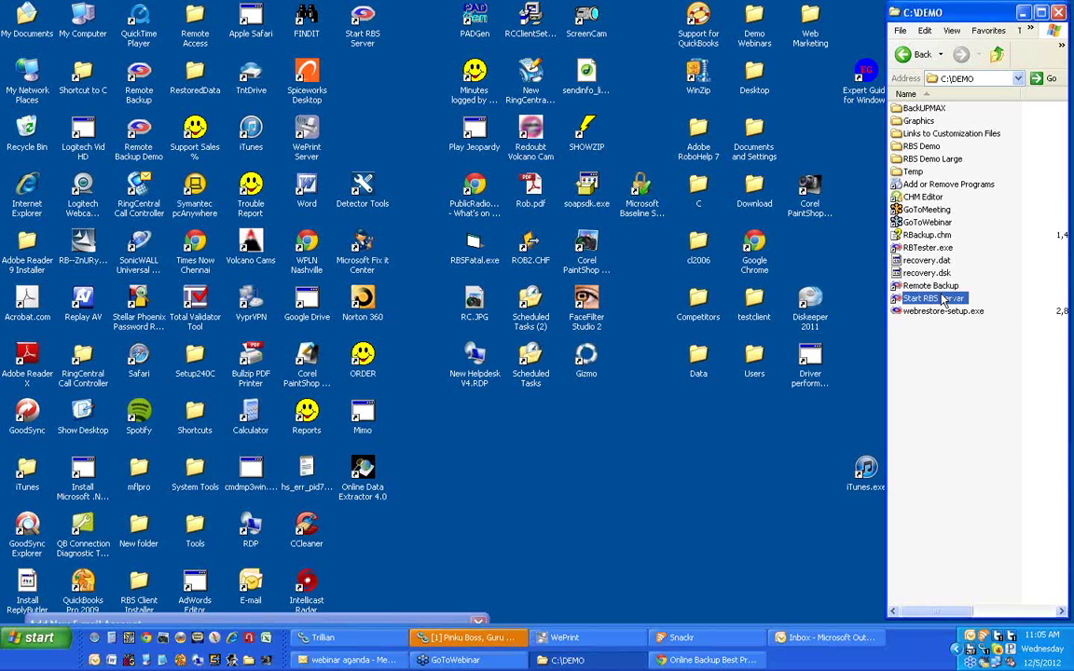
double_click(942, 298)
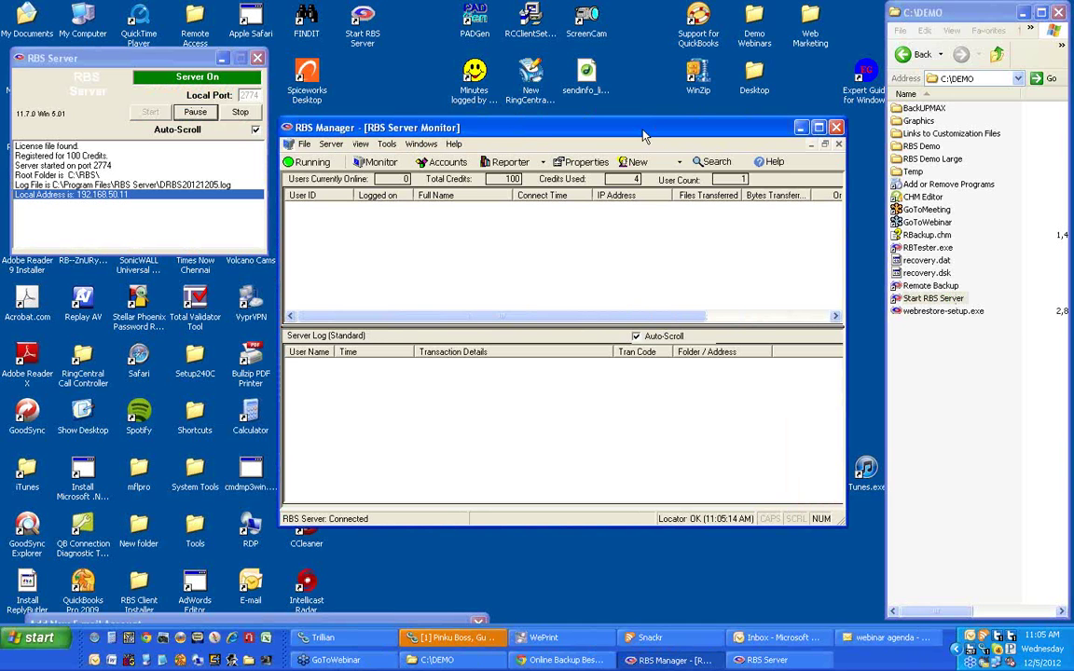
drag(641, 136, 643, 112)
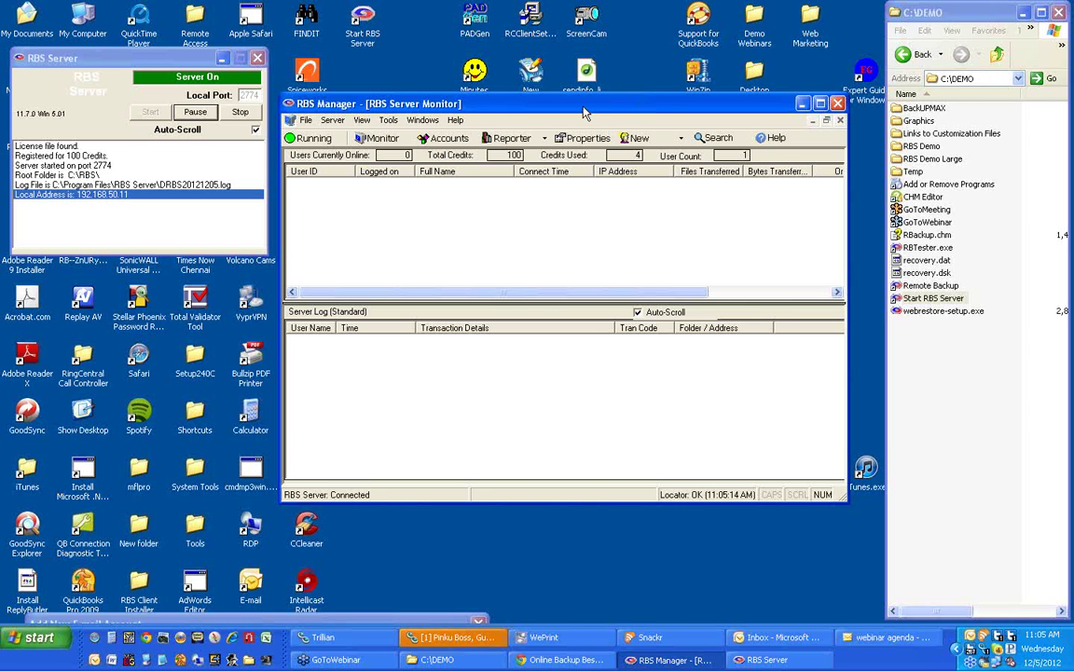
drag(583, 112, 579, 103)
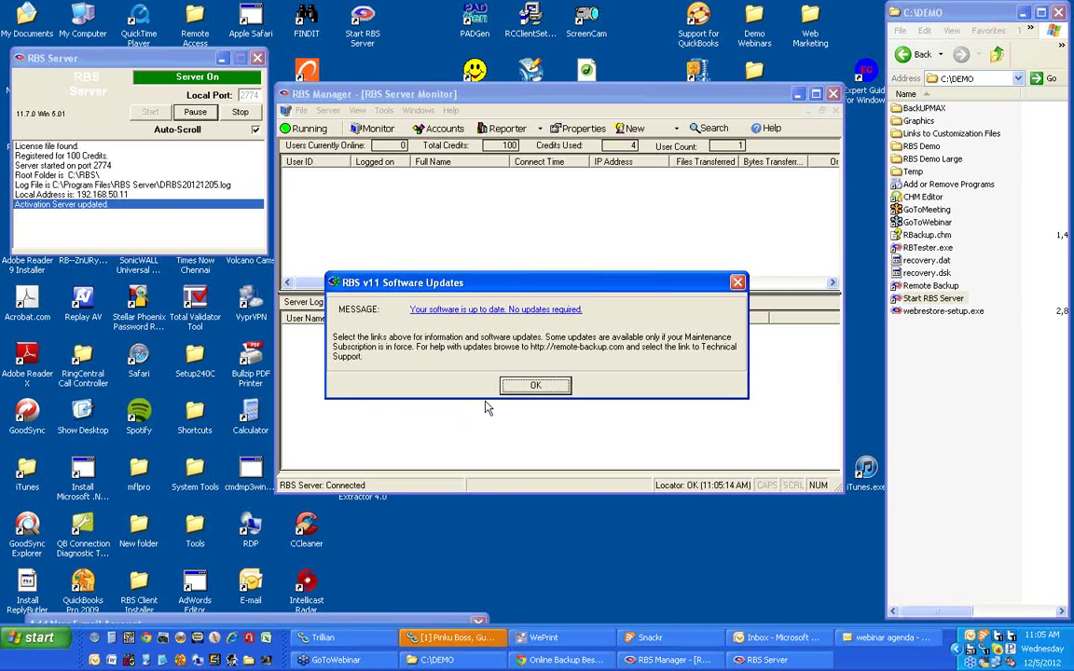
key(Return)
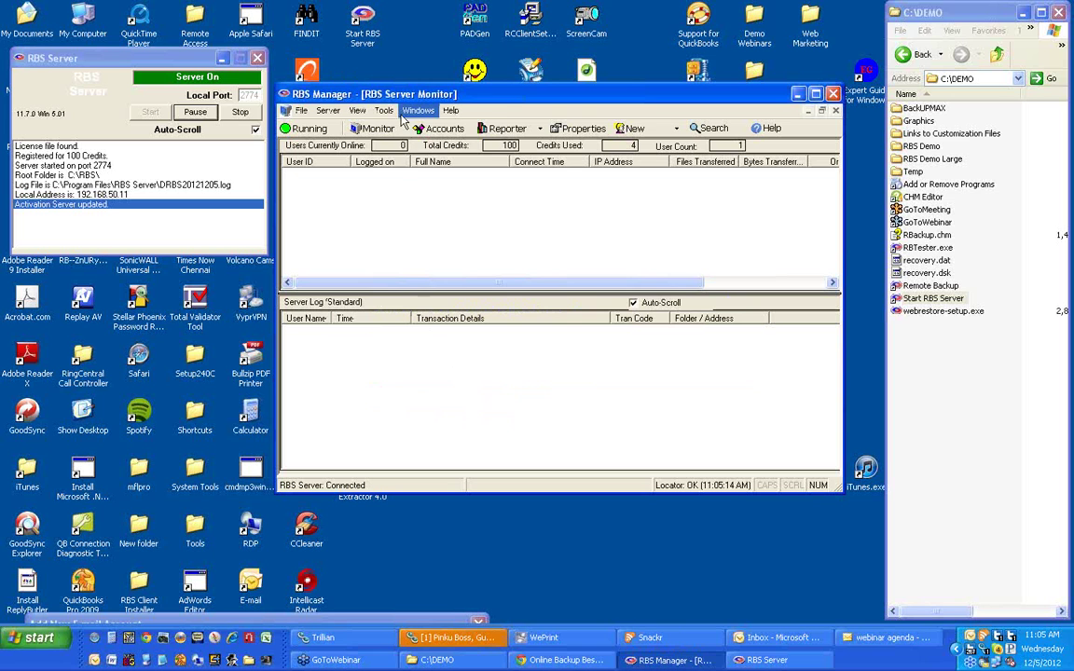
click(383, 110)
Review the Backup Sets, Client Locks, Change Text, Display, Backup Settings and Advanced pages, ending on Backup Sets.
click(406, 147)
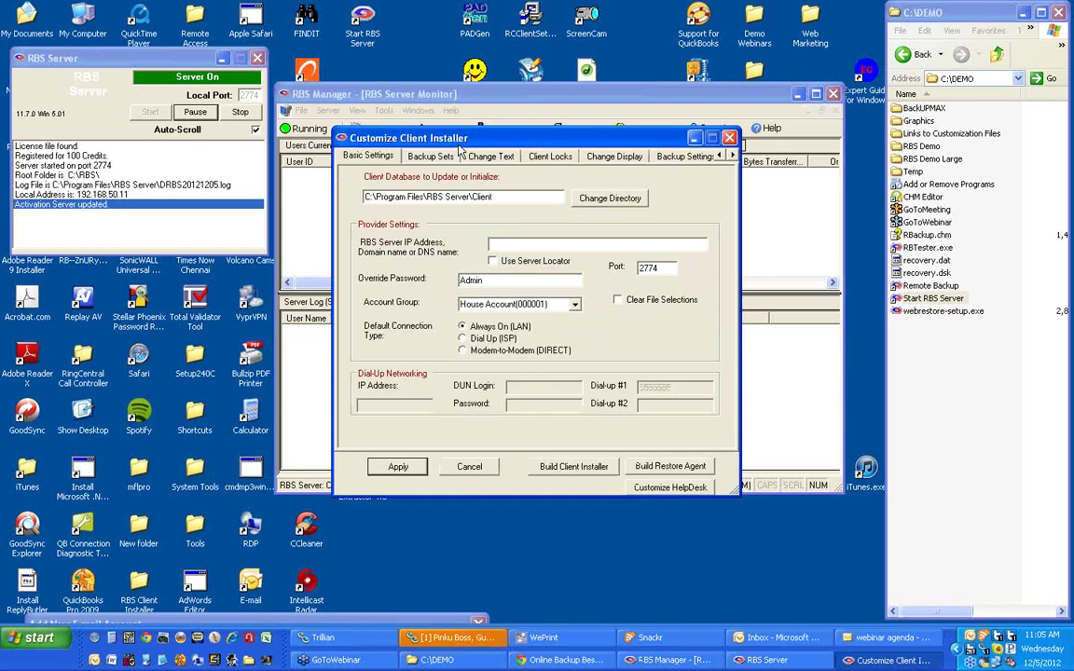
click(382, 126)
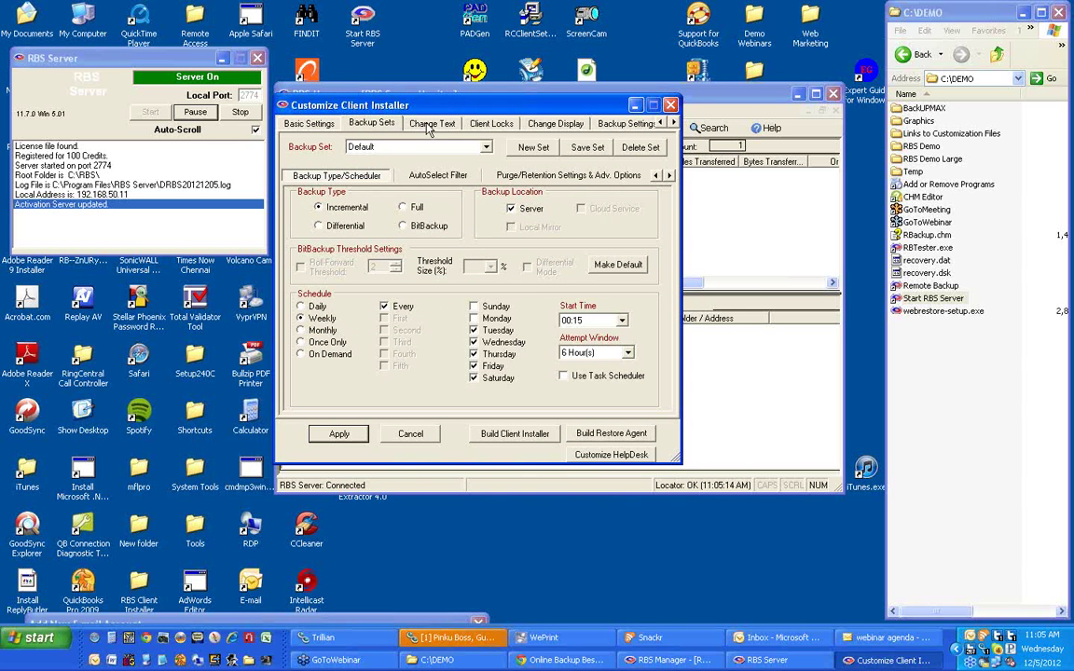
click(496, 126)
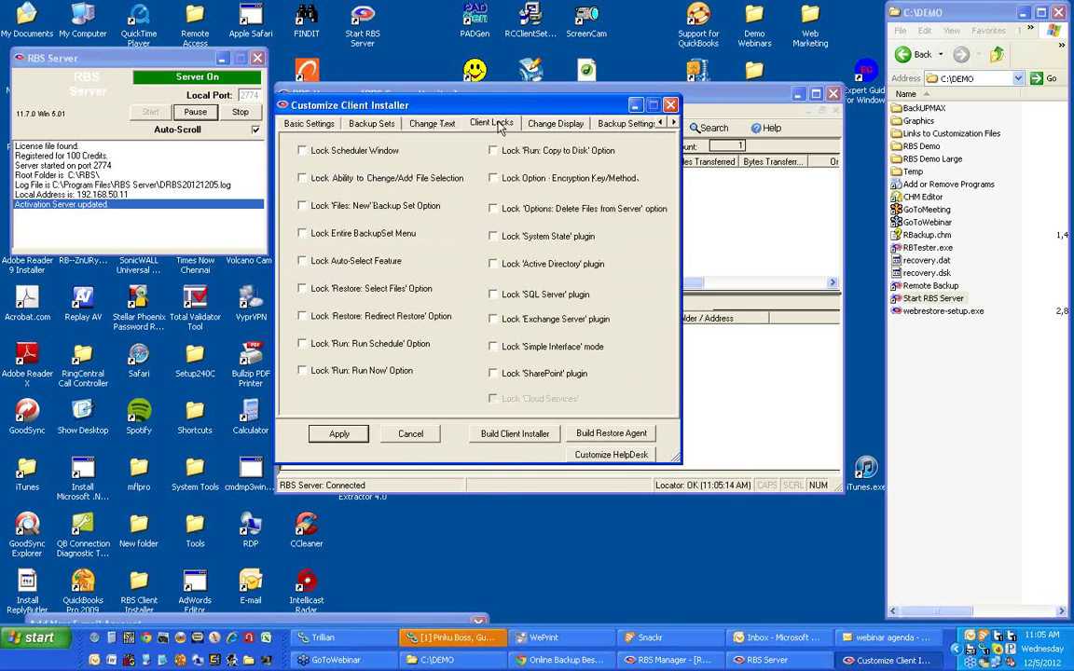
click(450, 125)
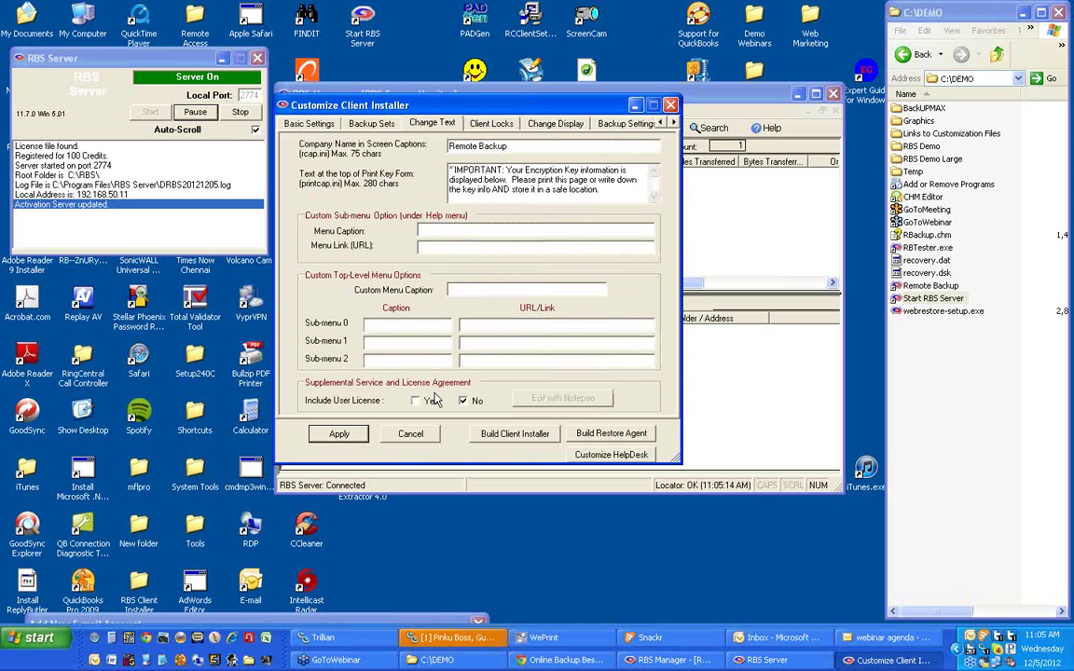
click(551, 124)
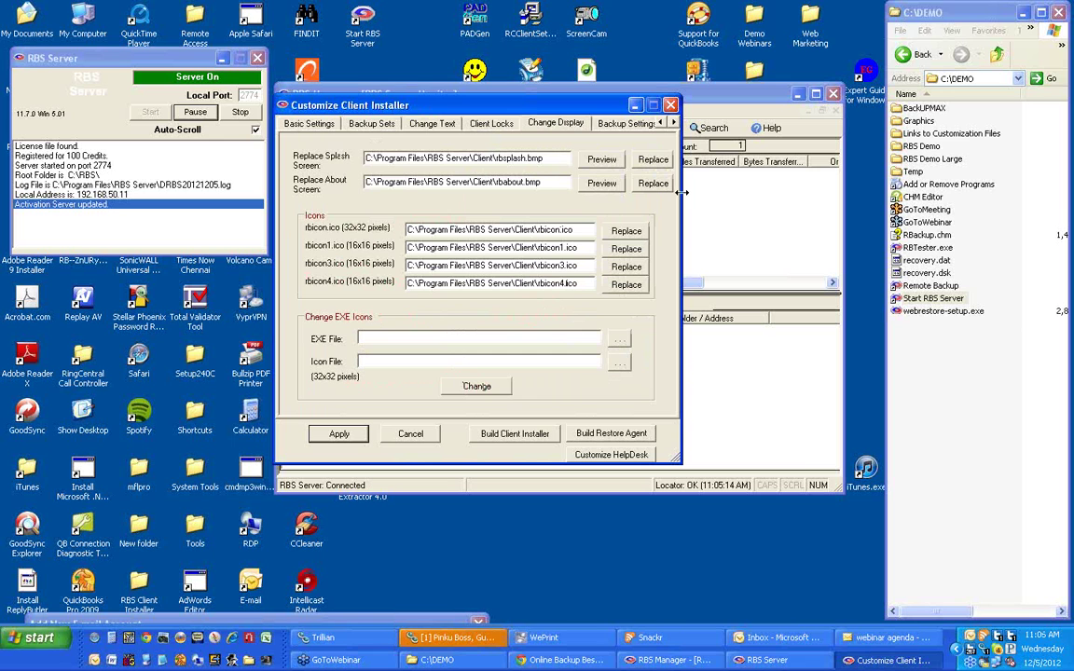
click(617, 124)
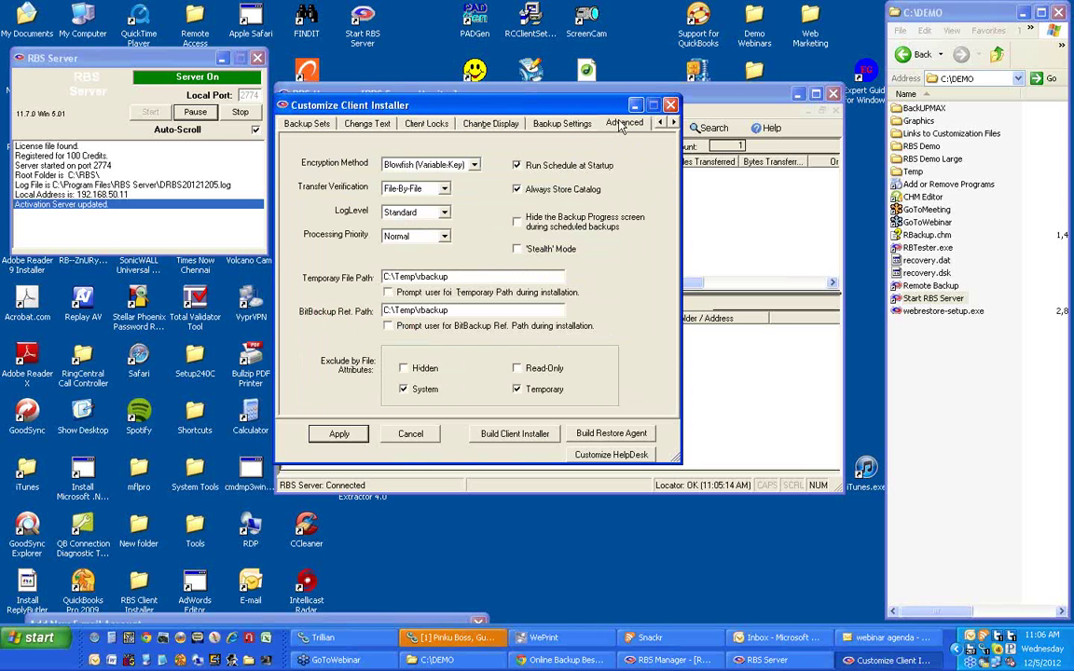
click(622, 124)
click(315, 128)
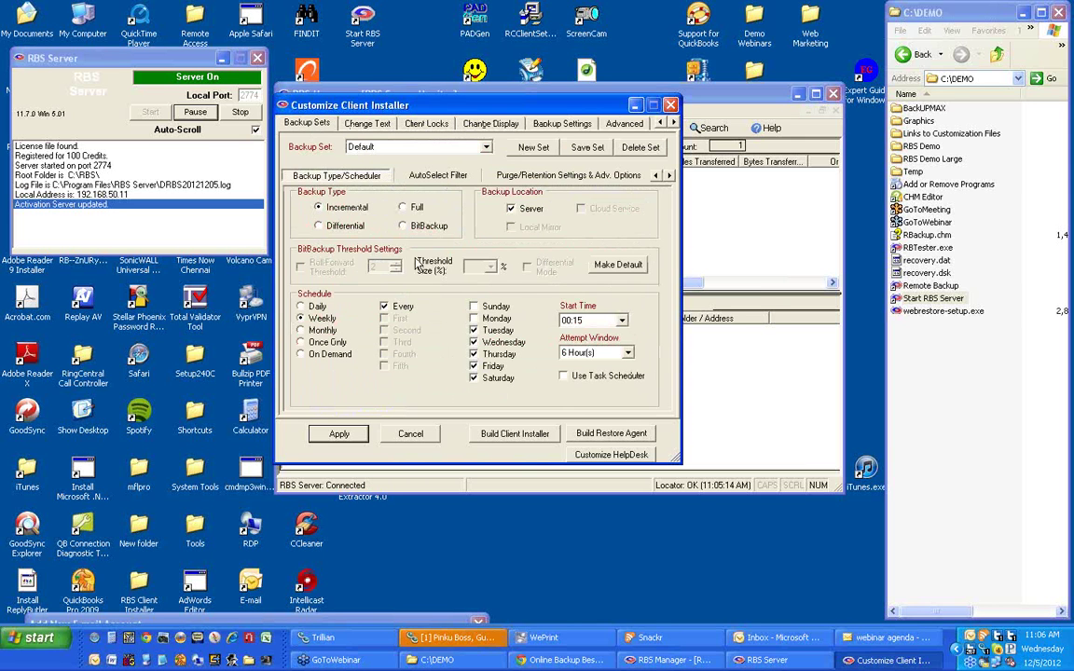
mouse_move(431, 269)
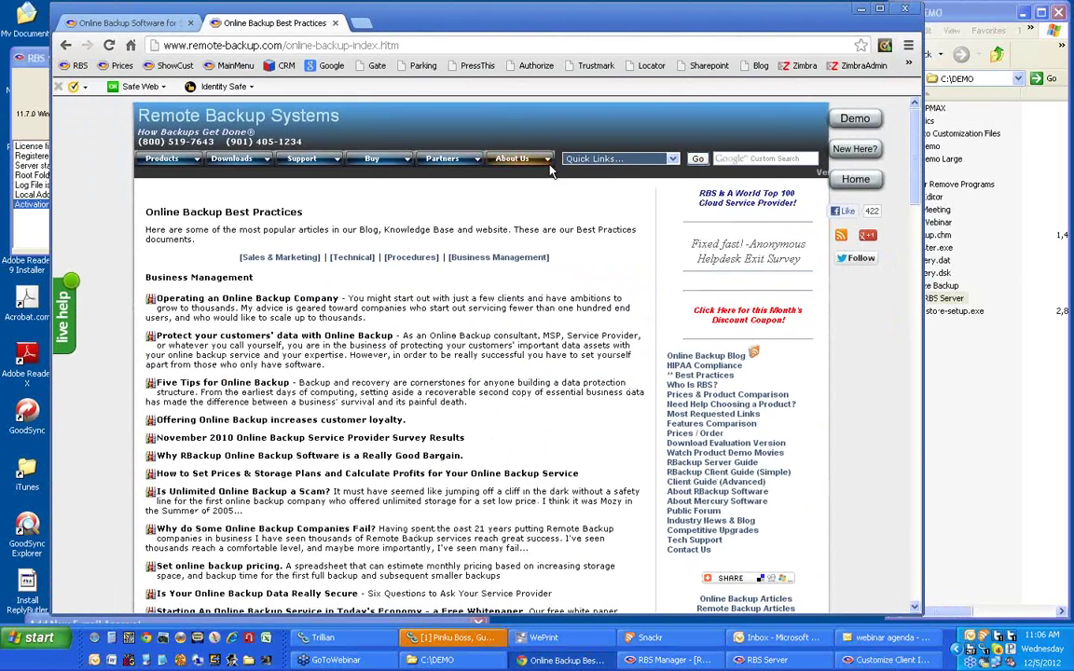
Load the Best Practices page from Quick Links and jump to its Procedures articles.
click(672, 160)
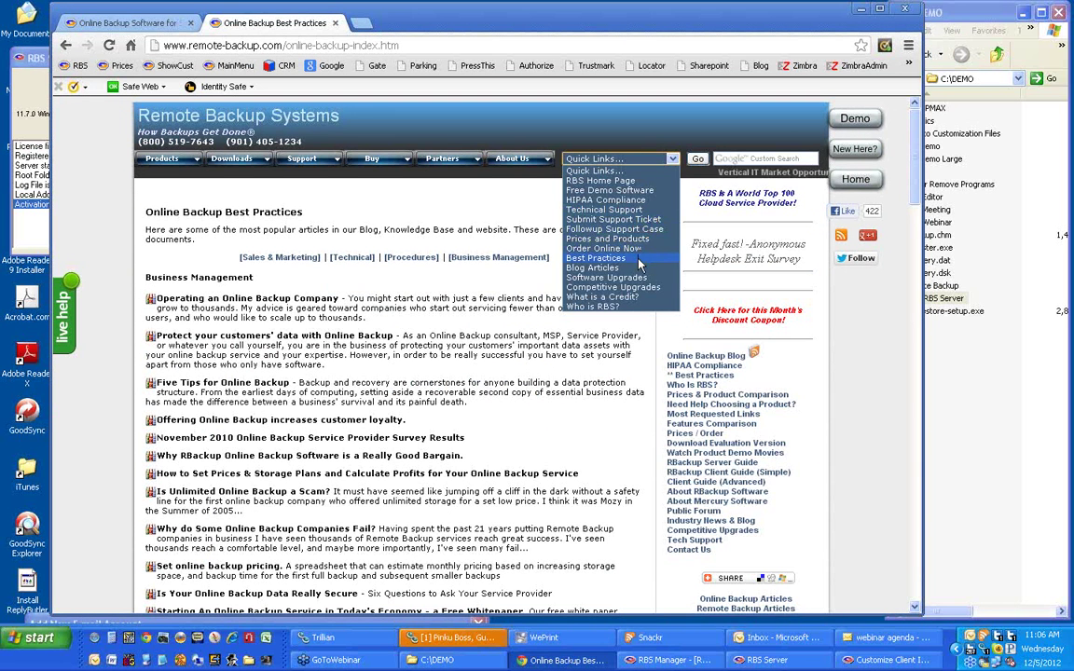
click(595, 258)
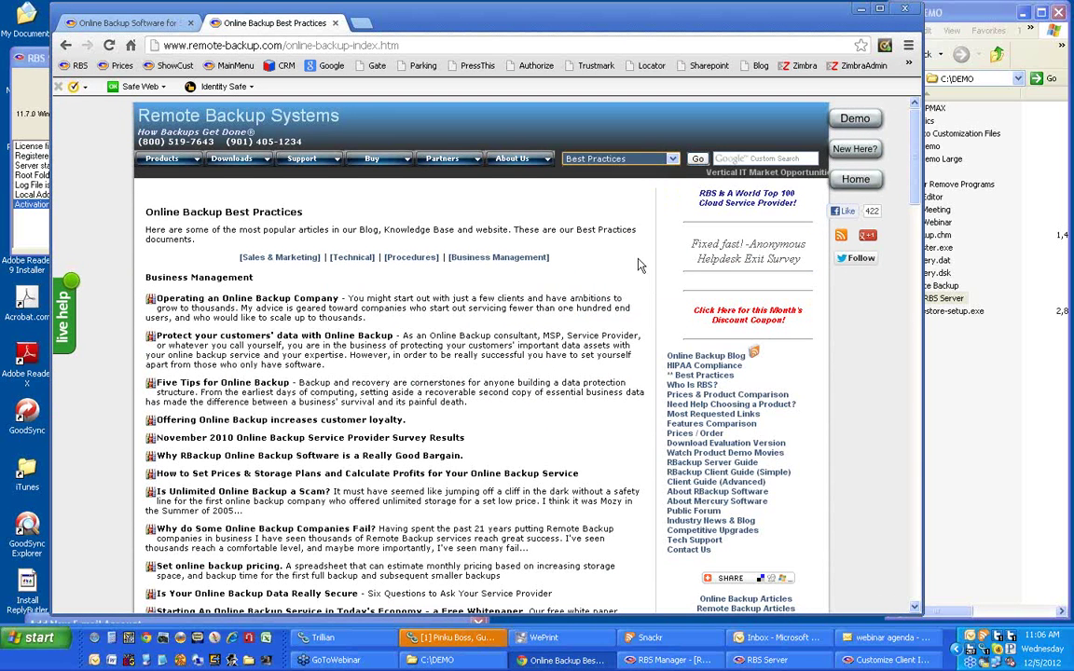
click(698, 160)
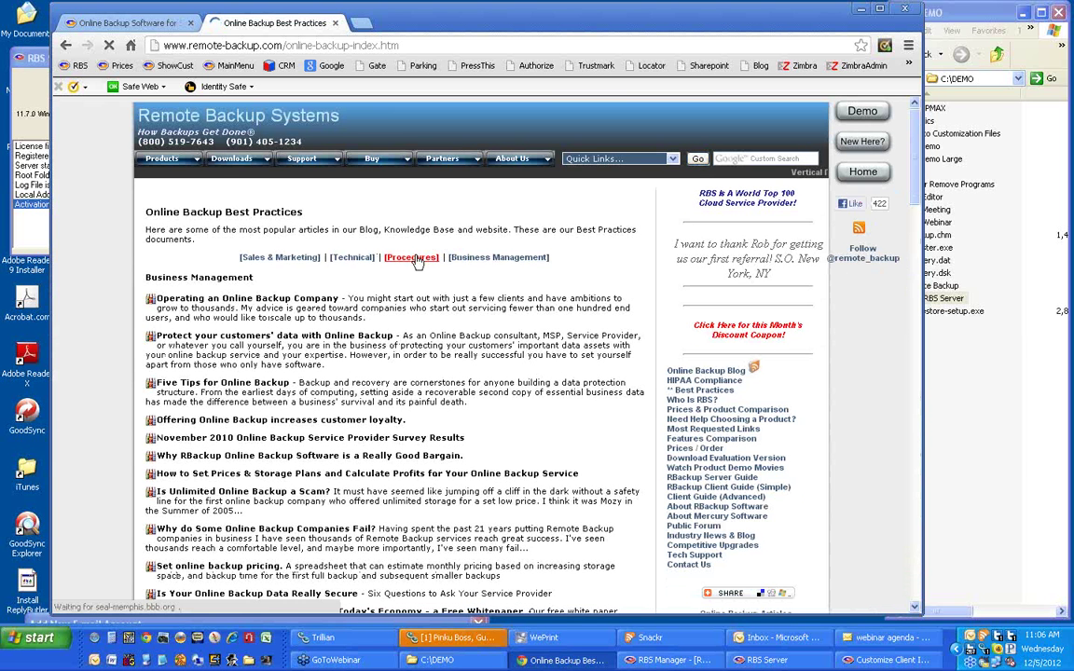
click(419, 260)
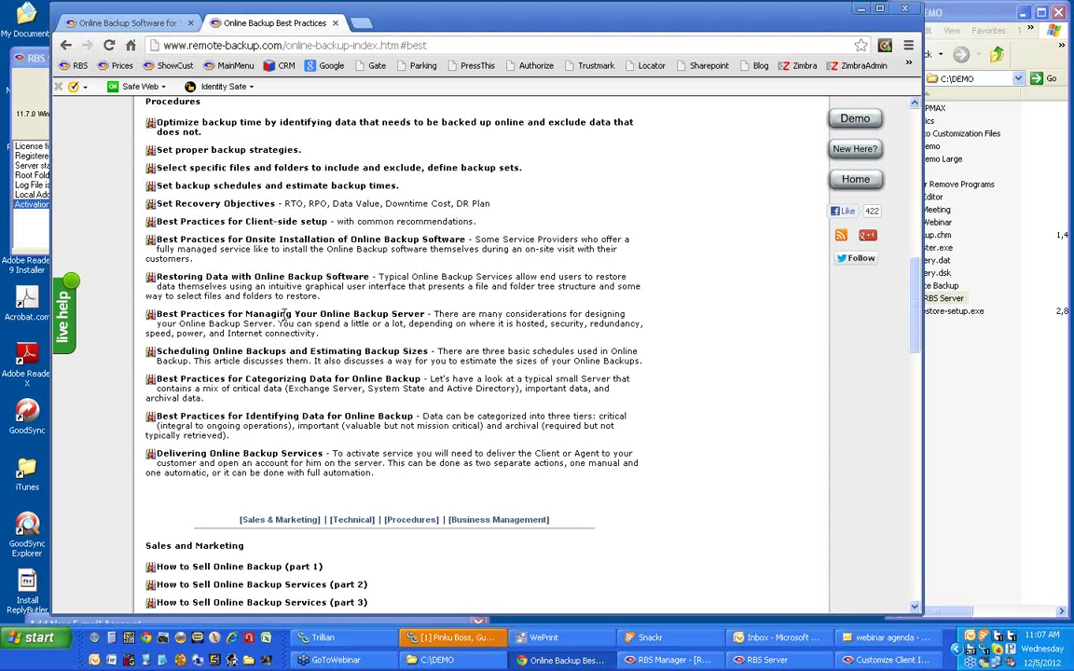
Return to the top, reload Best Practices from Quick Links and jump to Procedures again.
click(65, 45)
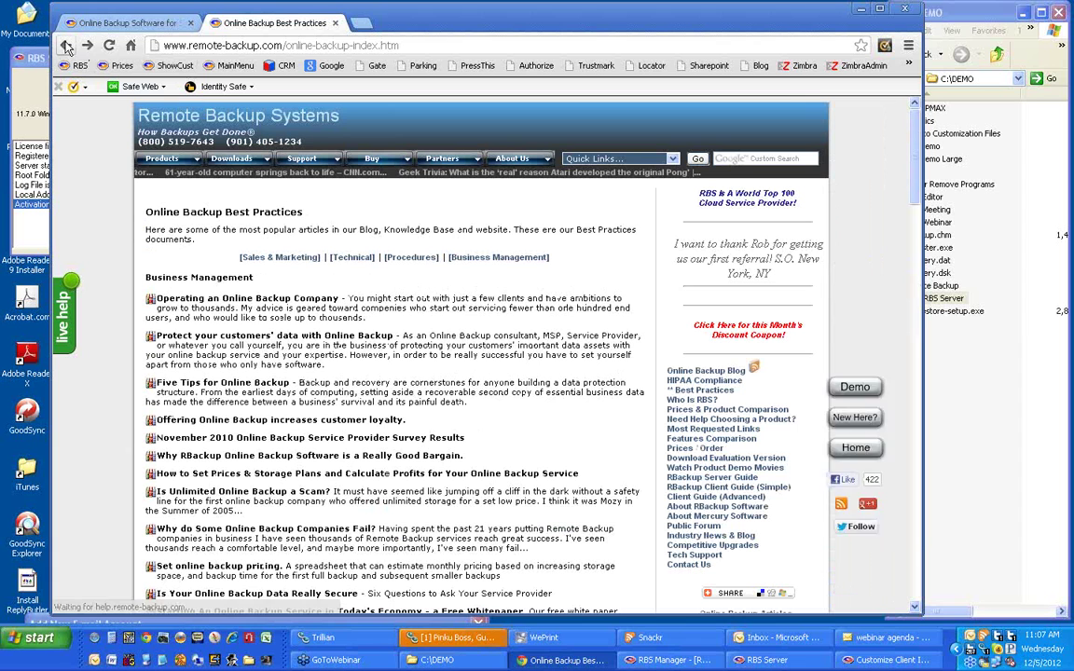
click(672, 159)
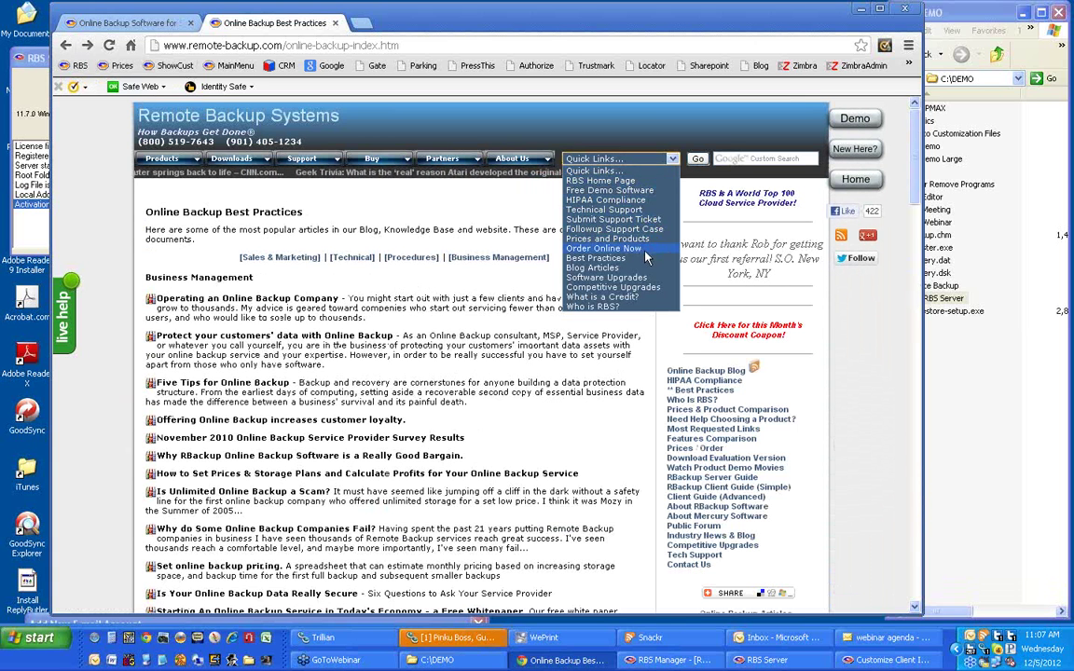
click(634, 260)
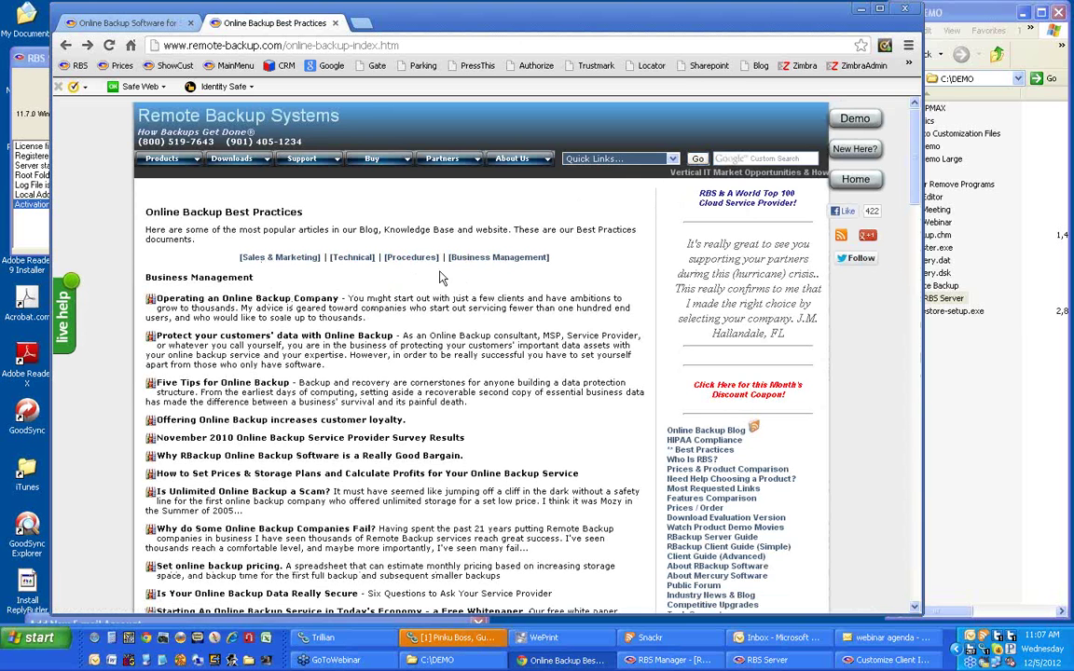
click(419, 260)
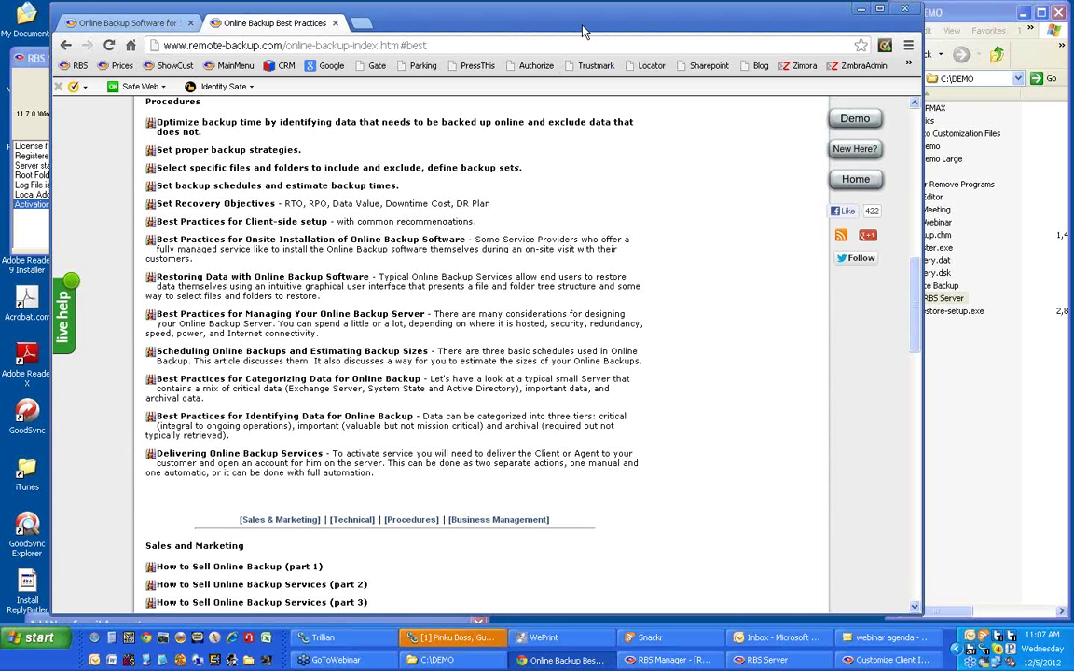
Minimize Chrome to bring the Customize Client Installer dialog back.
drag(528, 28, 550, 39)
click(856, 8)
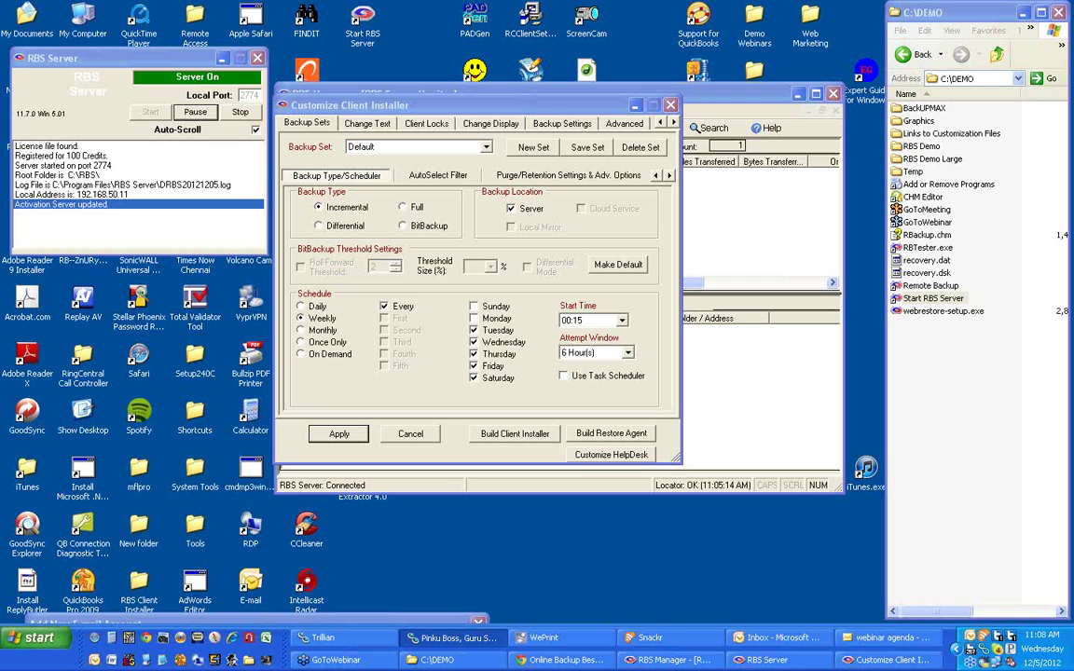
drag(320, 105, 308, 121)
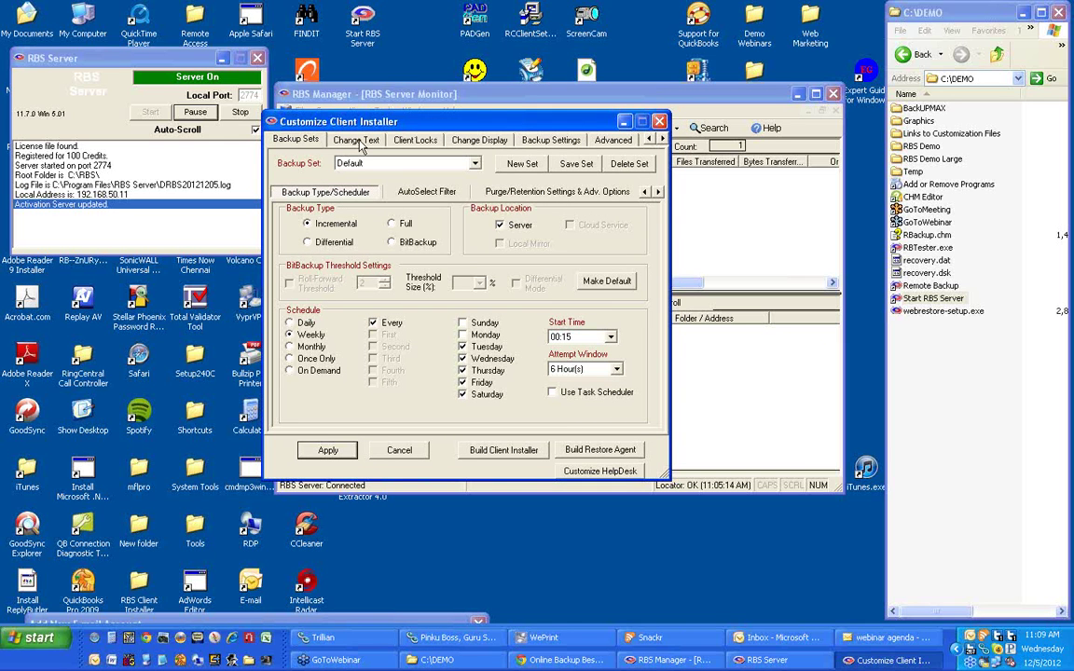
click(429, 191)
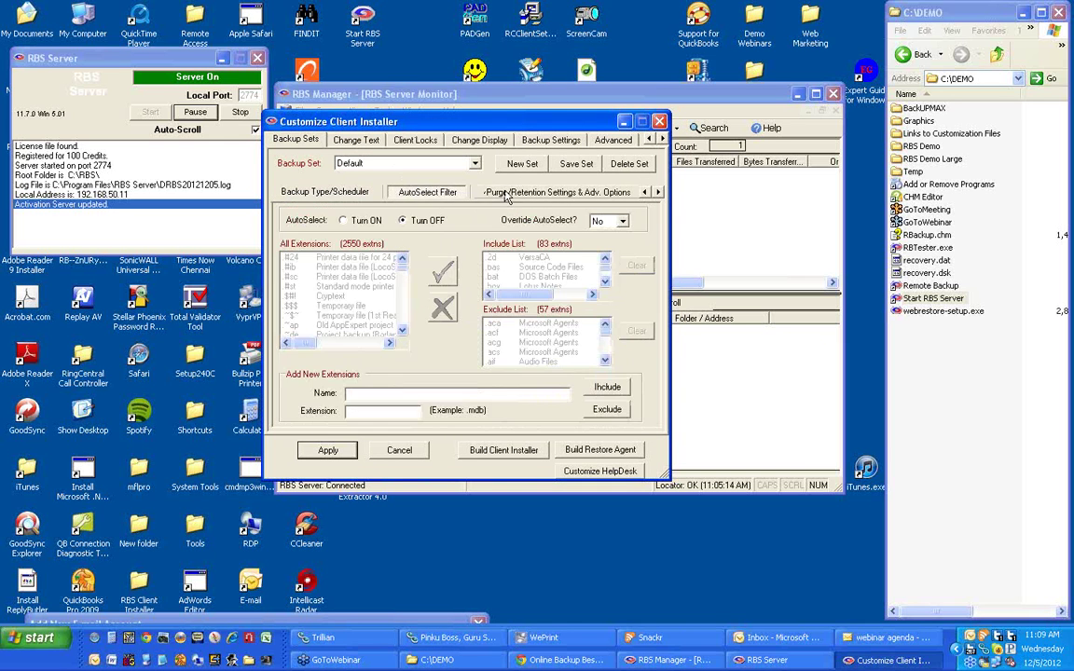
click(506, 193)
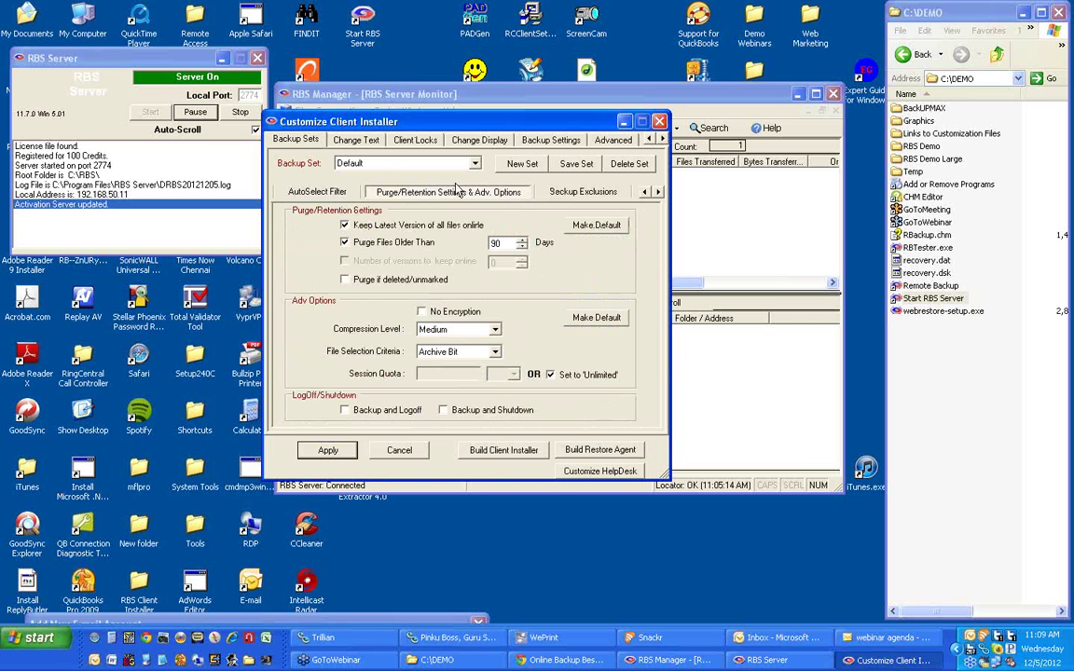
click(317, 192)
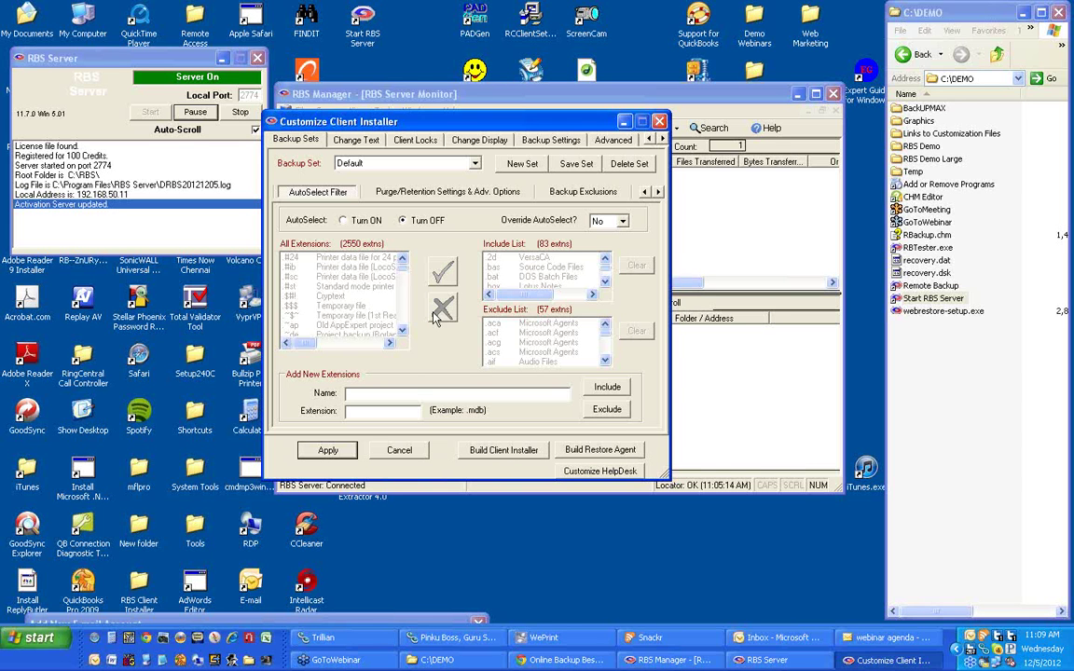
click(644, 191)
click(362, 193)
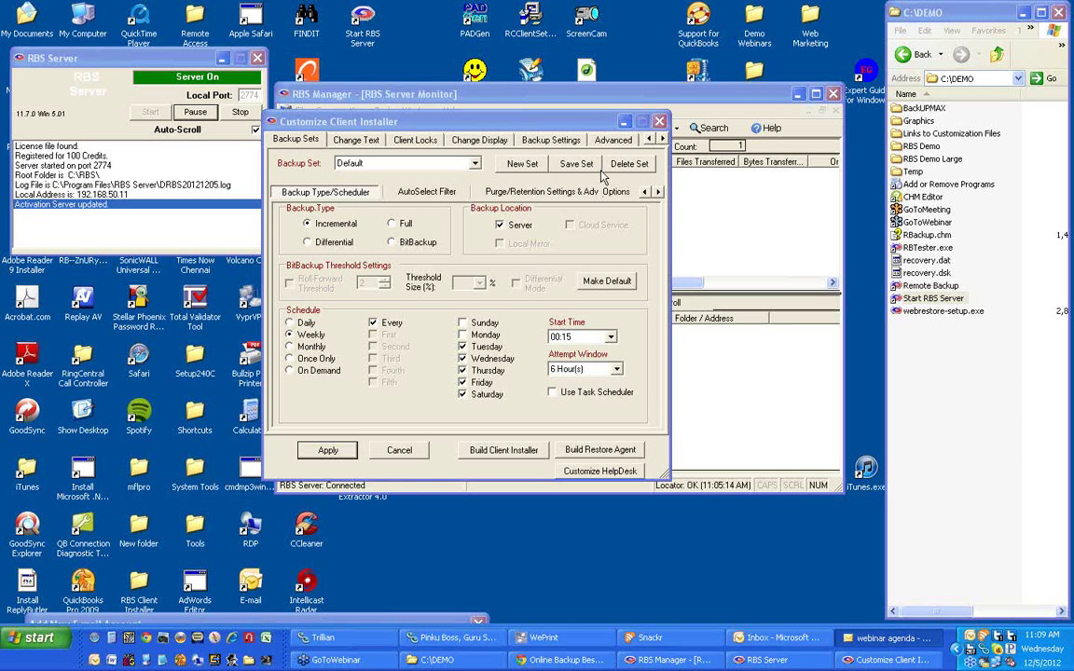
Reposition the Customize Client Installer dialog, then close it to return to the server monitor.
click(578, 127)
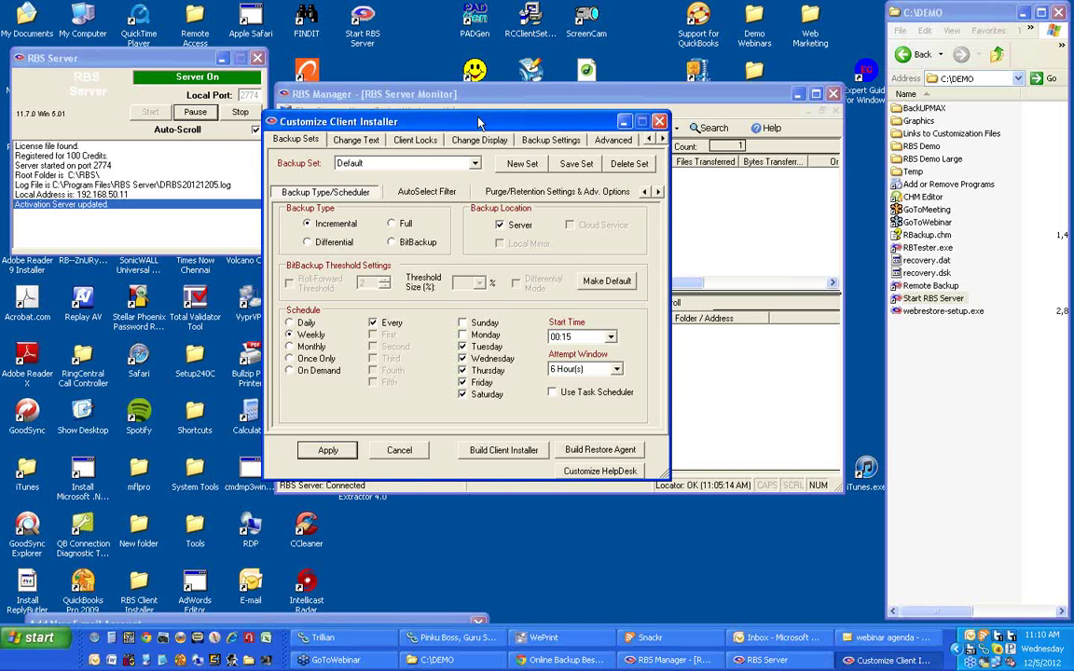
drag(480, 122, 459, 136)
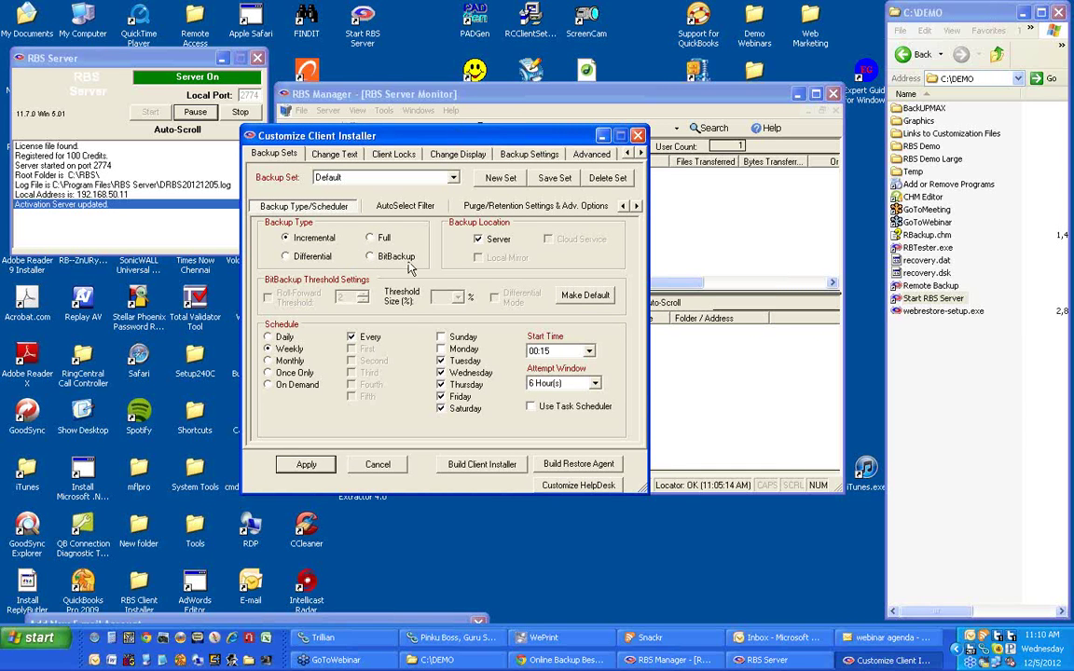
drag(450, 140, 483, 128)
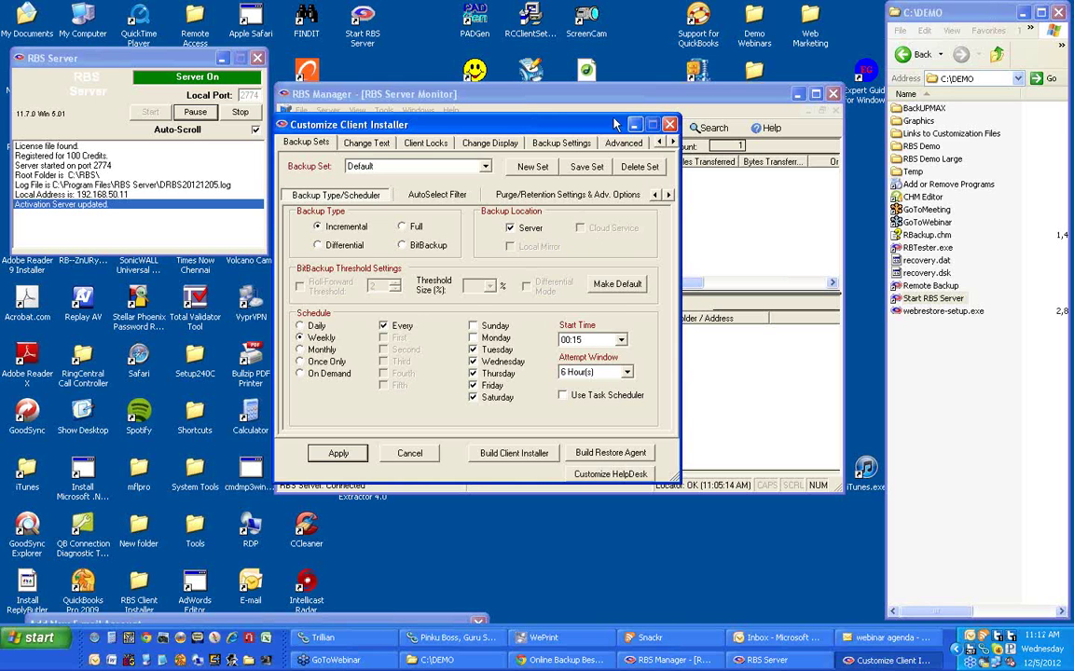
key(Escape)
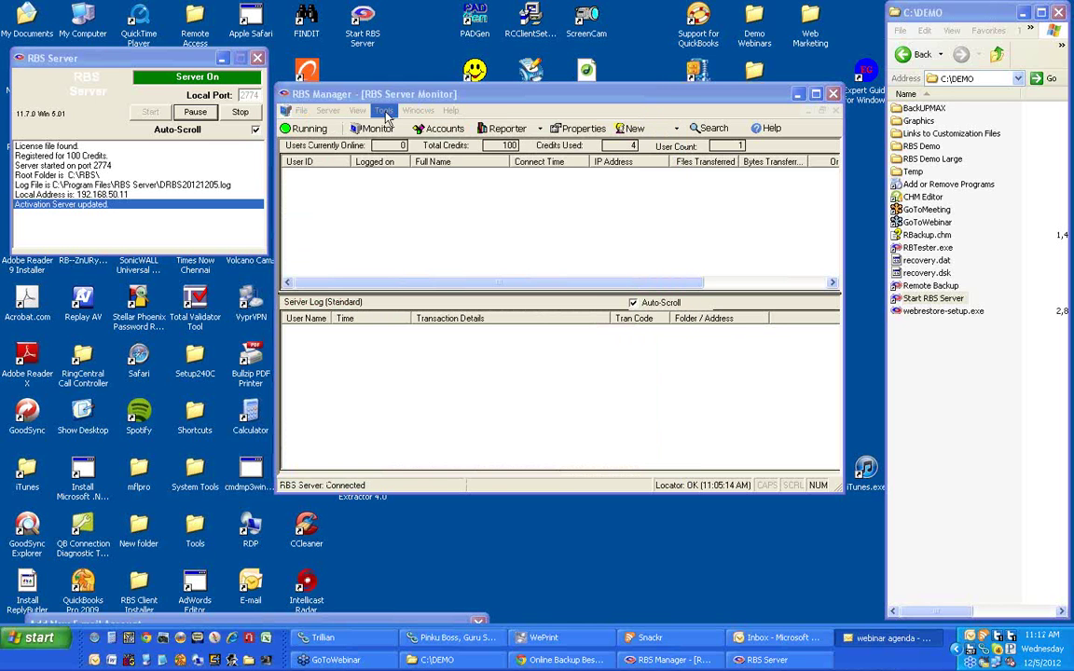
click(384, 111)
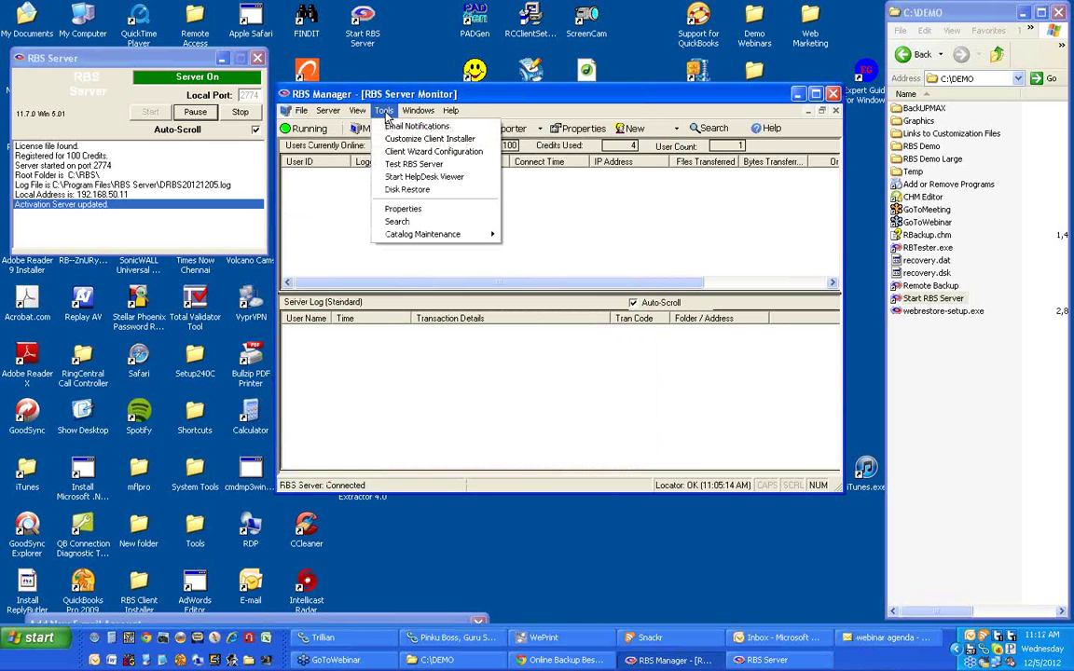
click(404, 209)
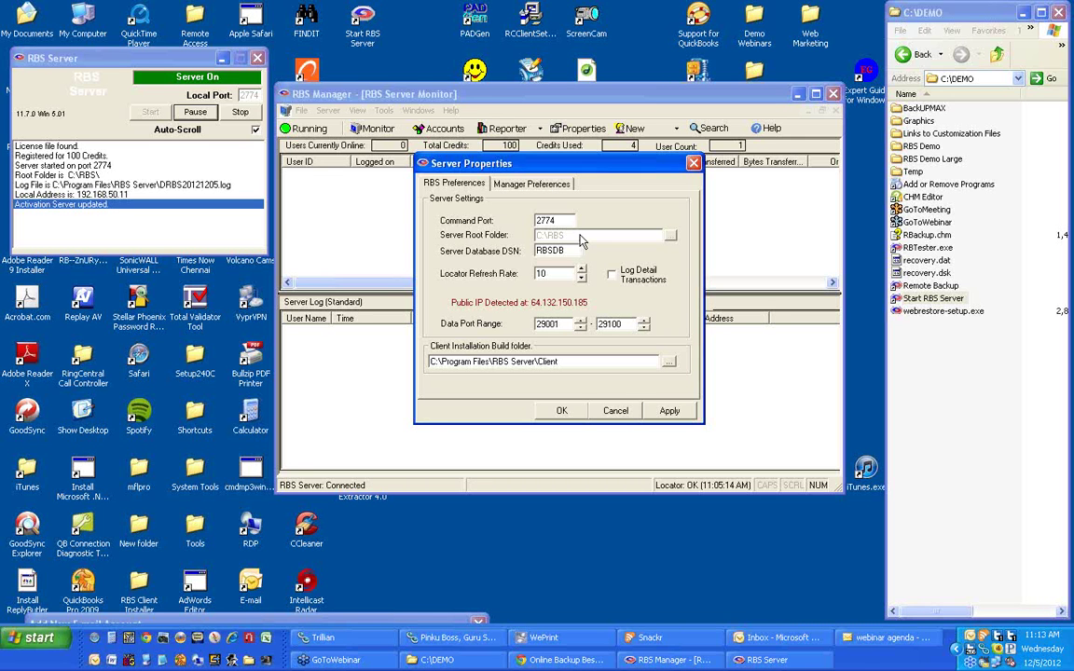
click(619, 411)
Briefly reopen and close Server Properties, then open Customize Client Installer on its basic settings page.
click(383, 110)
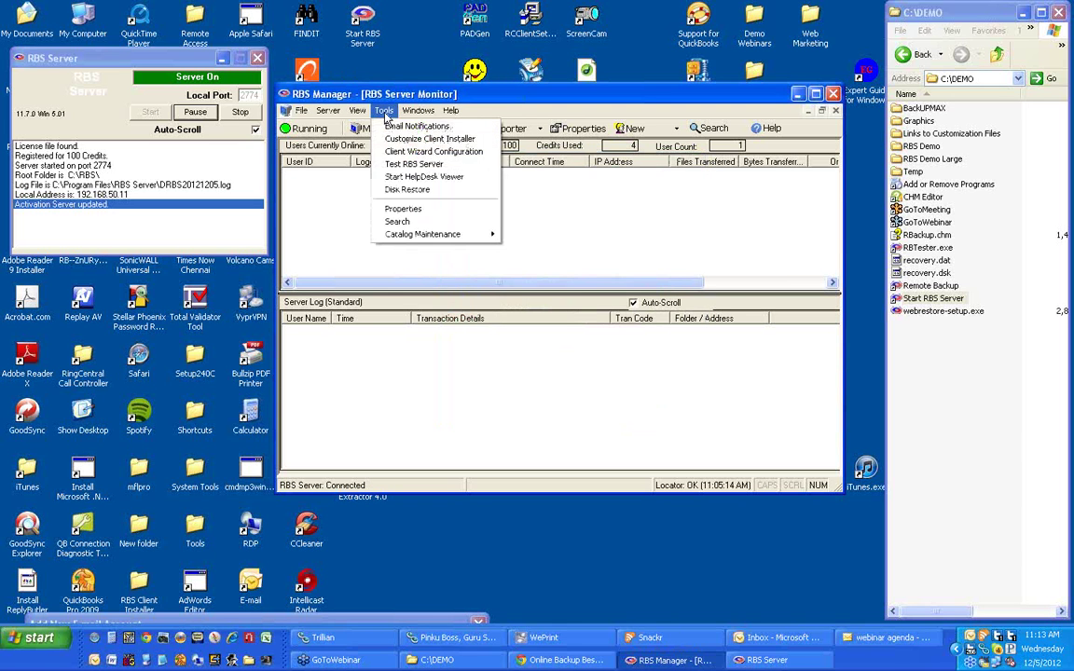
click(406, 210)
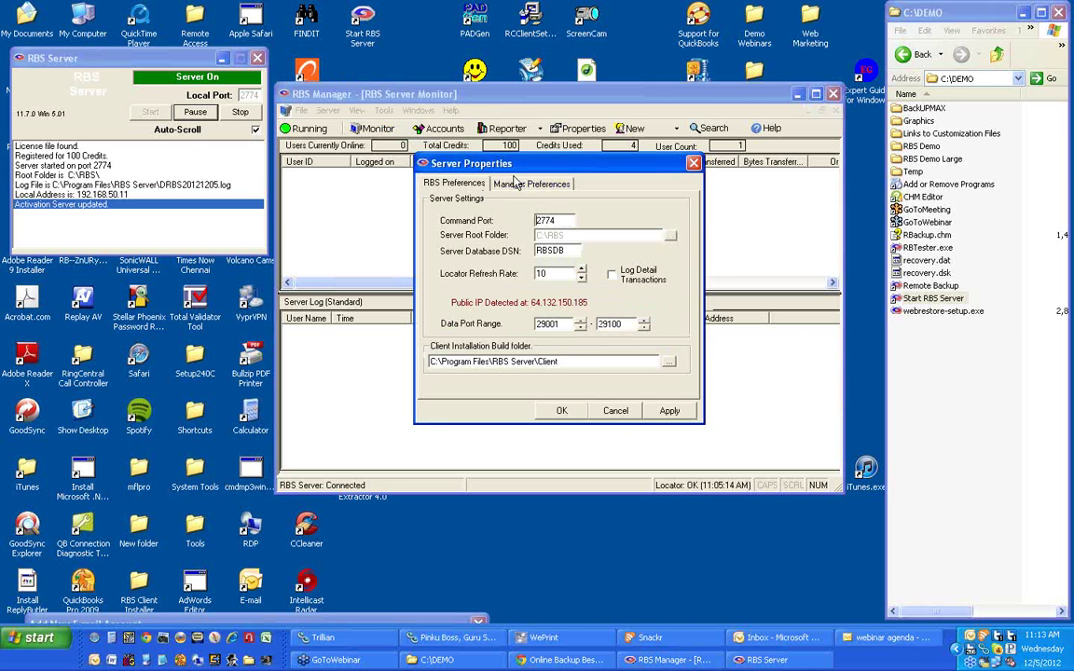
drag(522, 166, 410, 189)
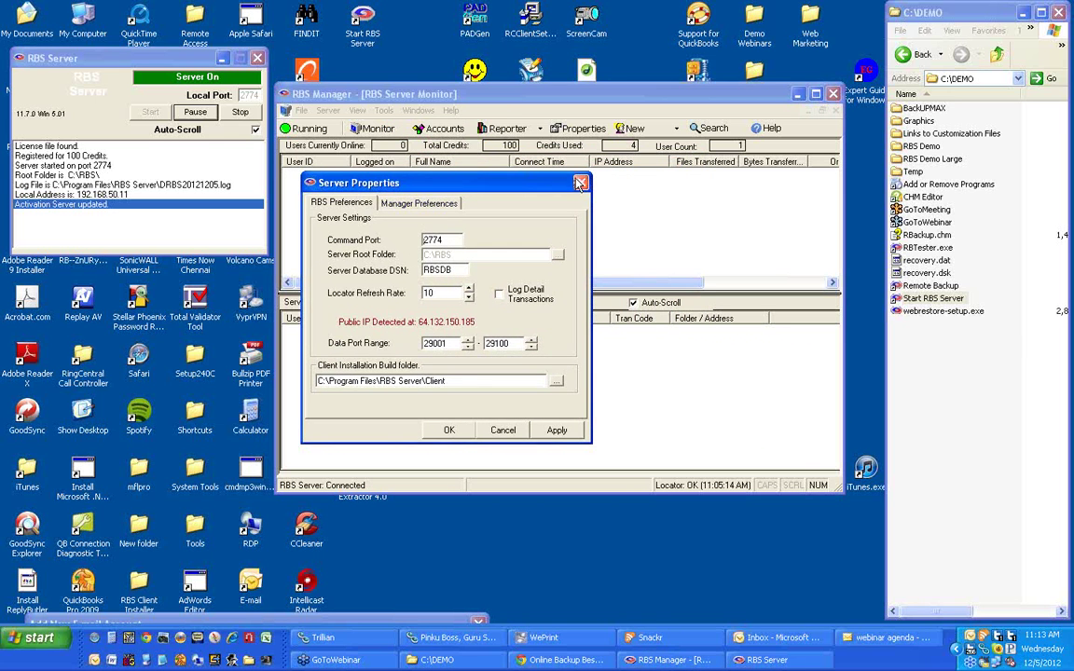
key(Escape)
click(383, 110)
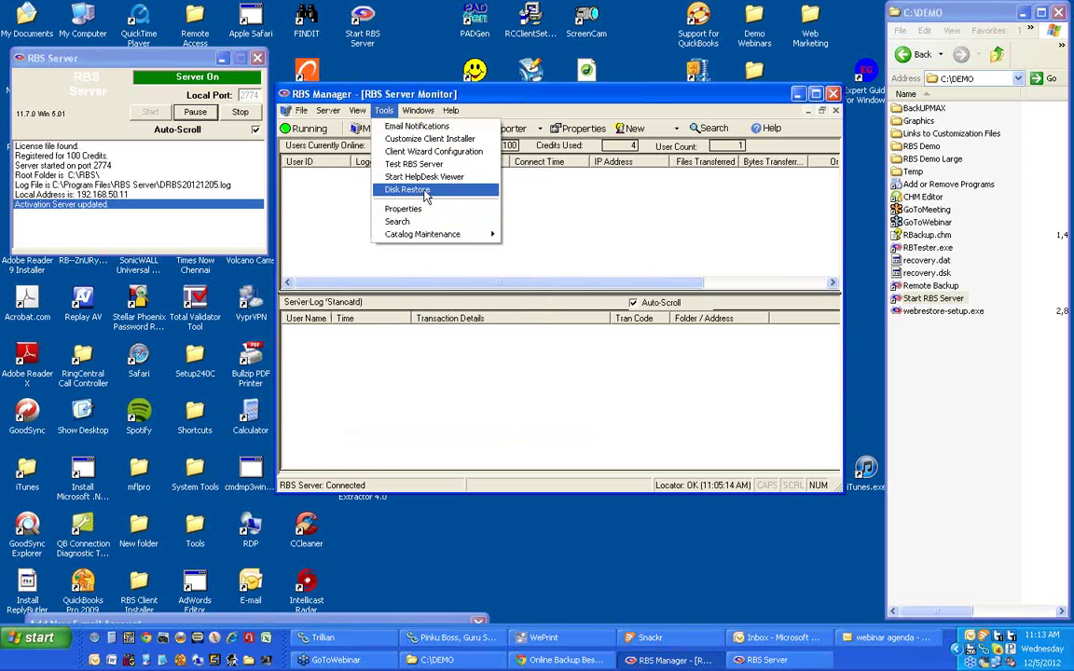
click(426, 140)
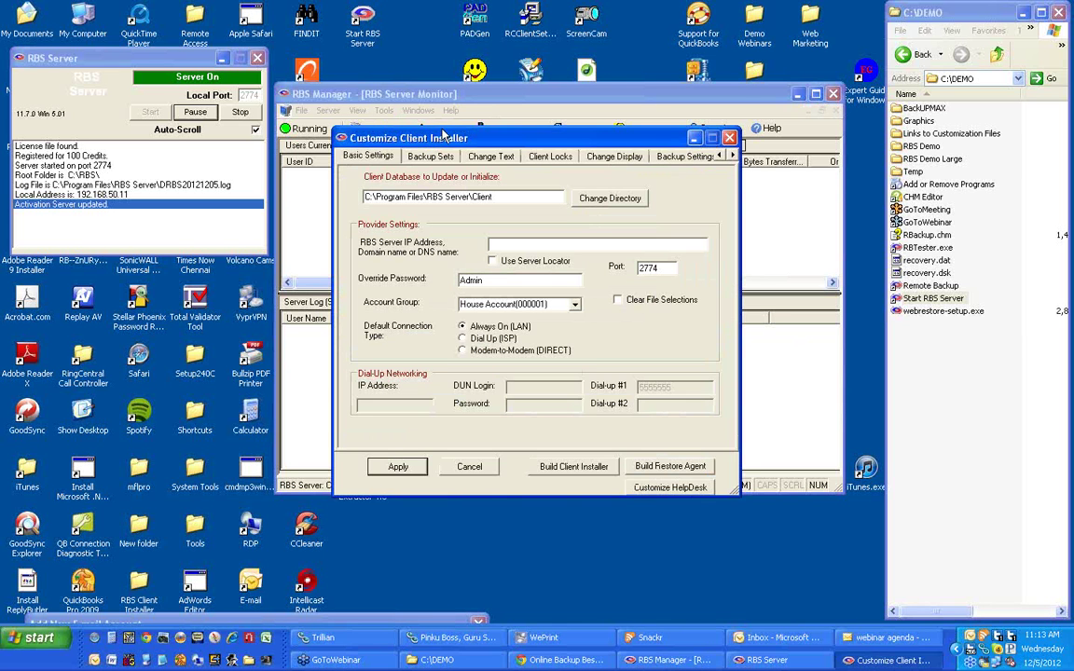
drag(436, 140, 378, 102)
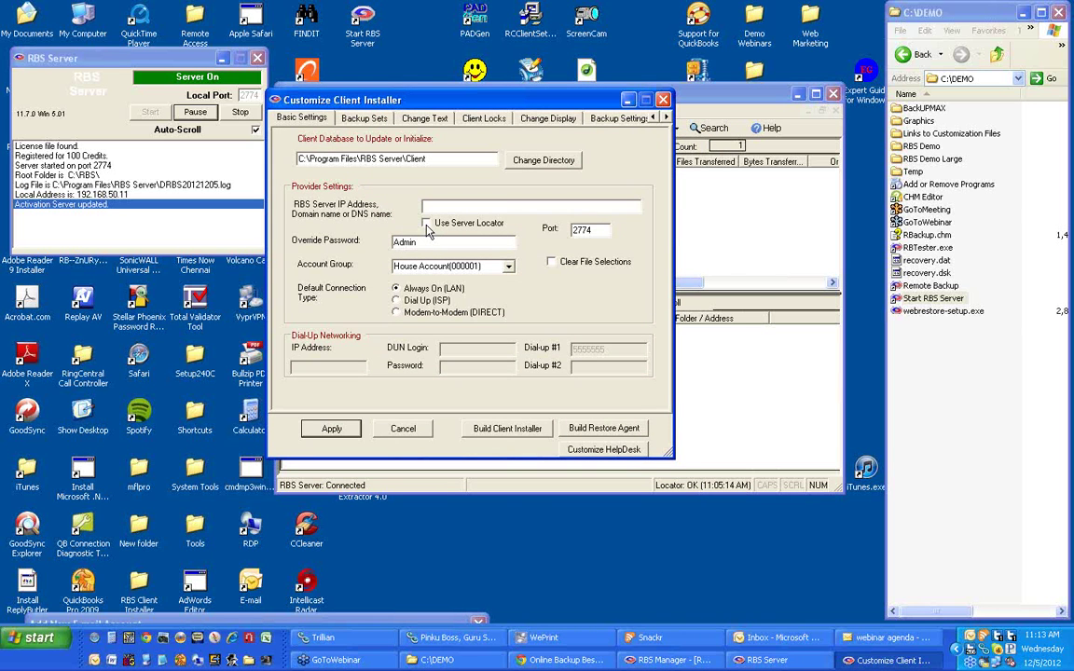
click(425, 225)
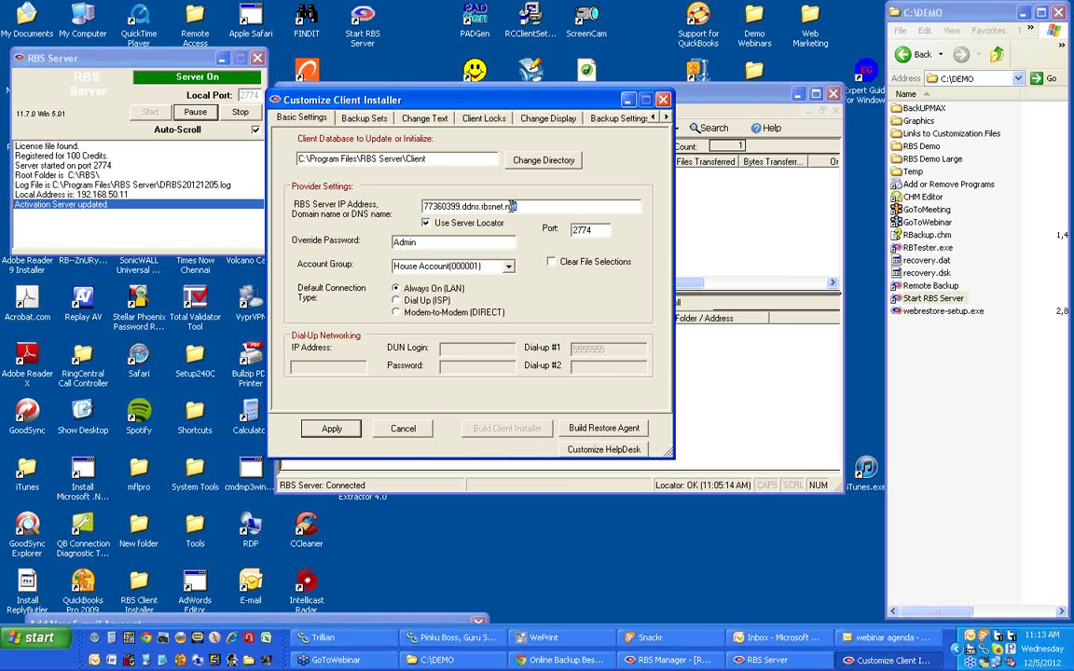
drag(512, 206, 460, 207)
click(426, 223)
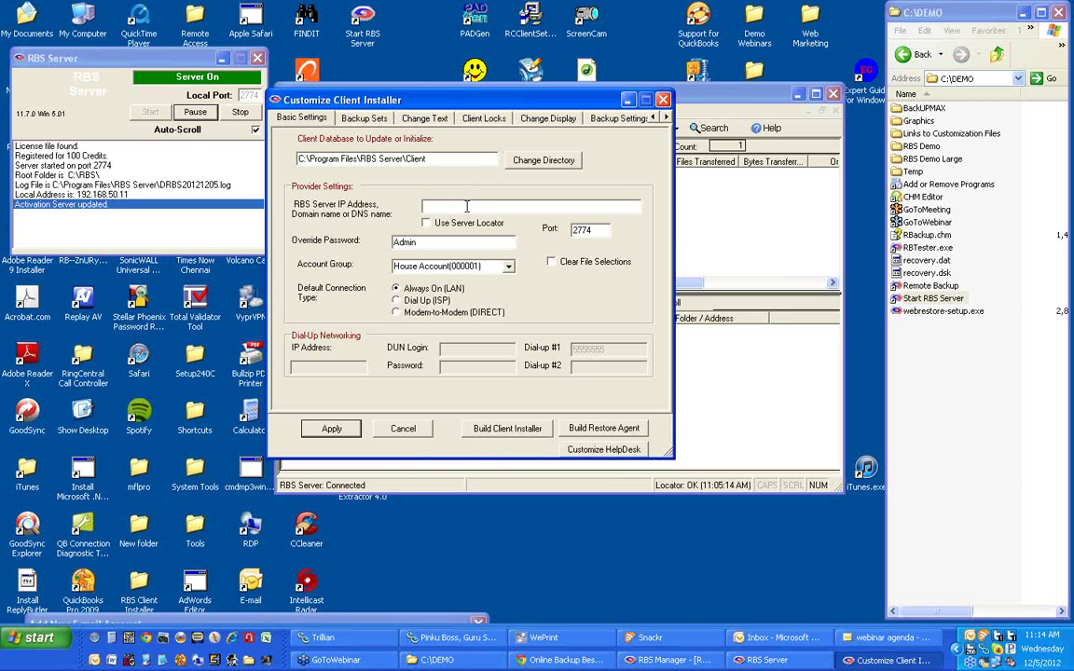
Enter server1.dns.com as the RBS Server address, then replace it with 127.0.0.1.
click(467, 207)
text(server1.dns.com)
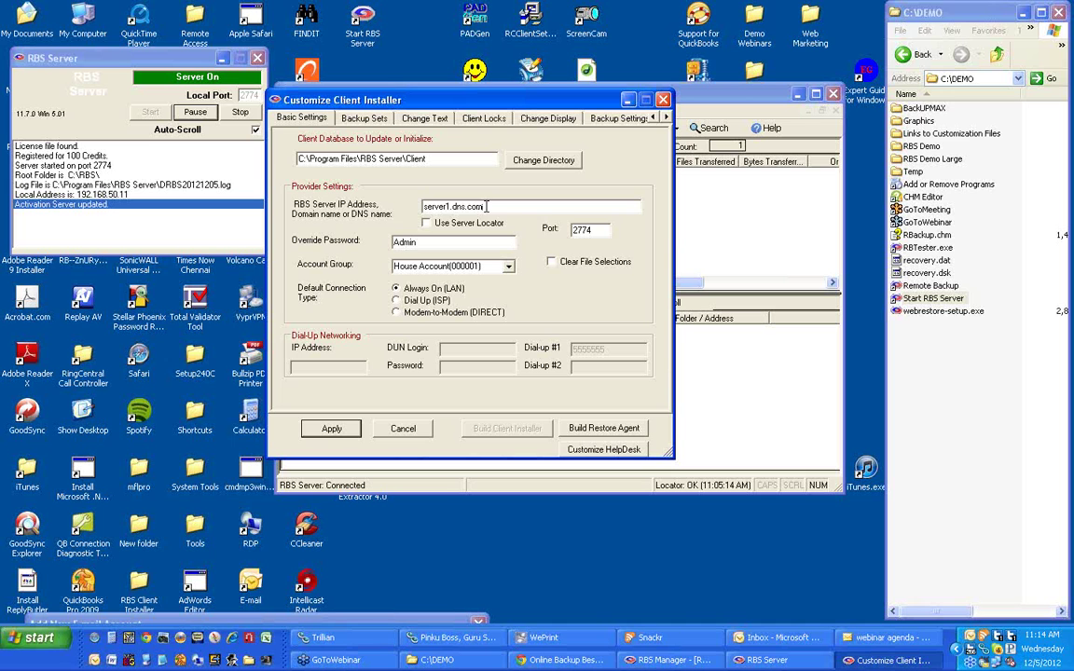
drag(486, 206, 382, 187)
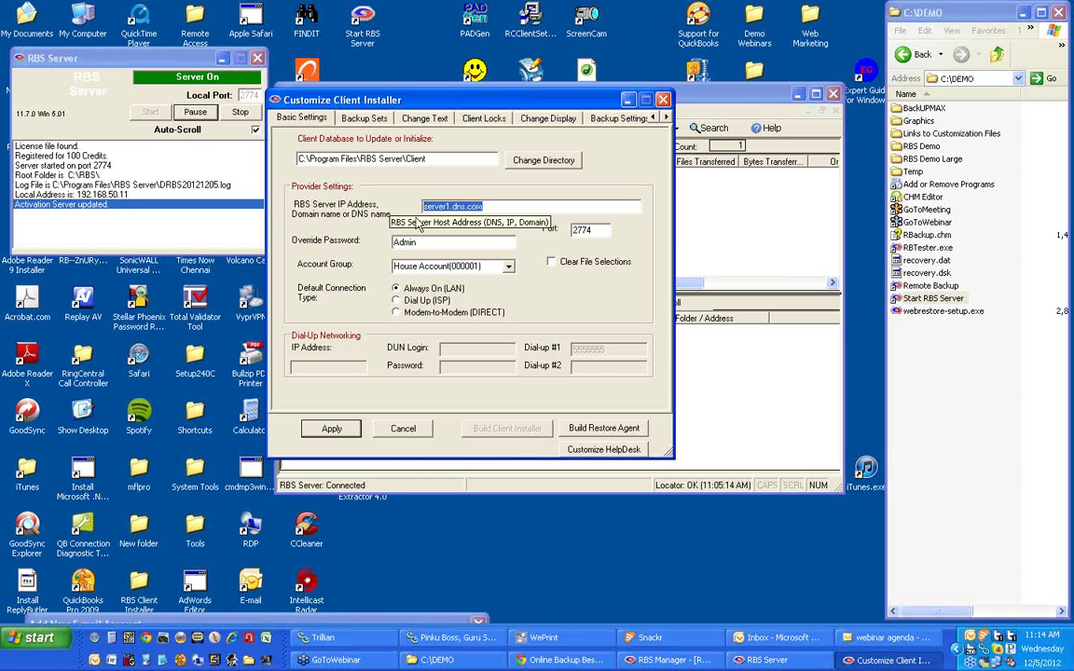
text(12)
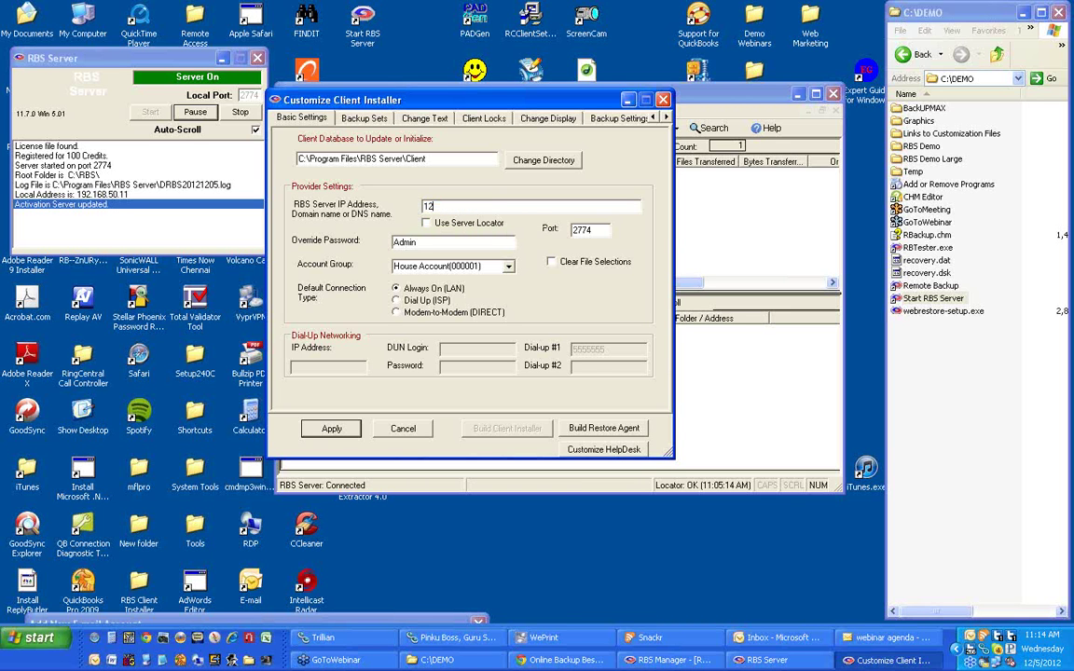
text(7.0.0.1)
click(365, 119)
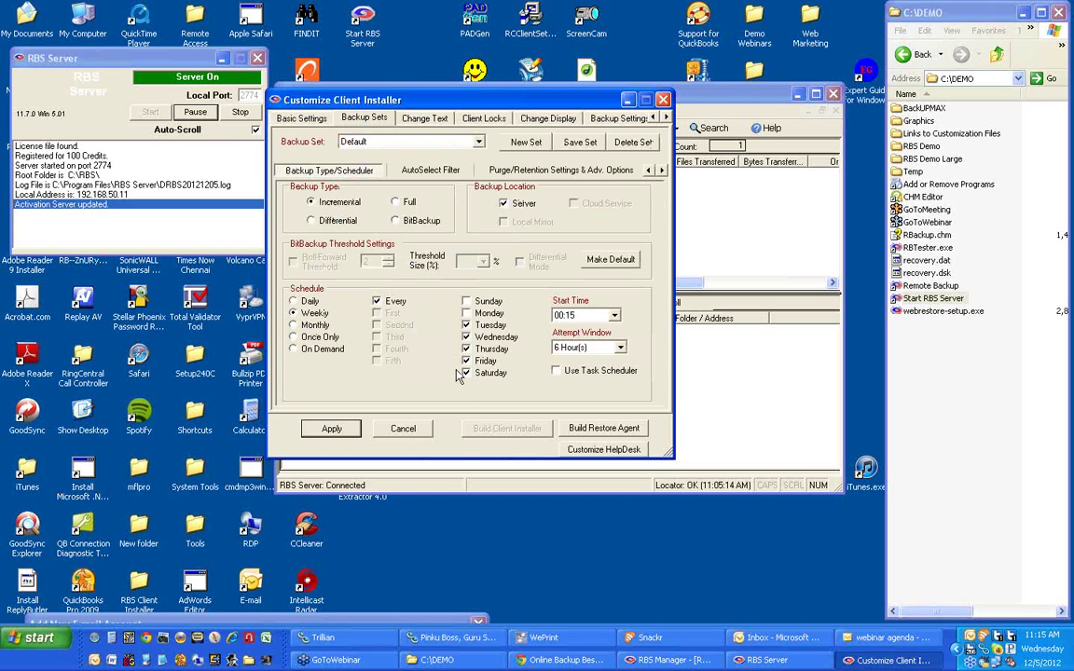
Turn on AutoSelect in the Default backup set's AutoSelect Filter.
click(422, 172)
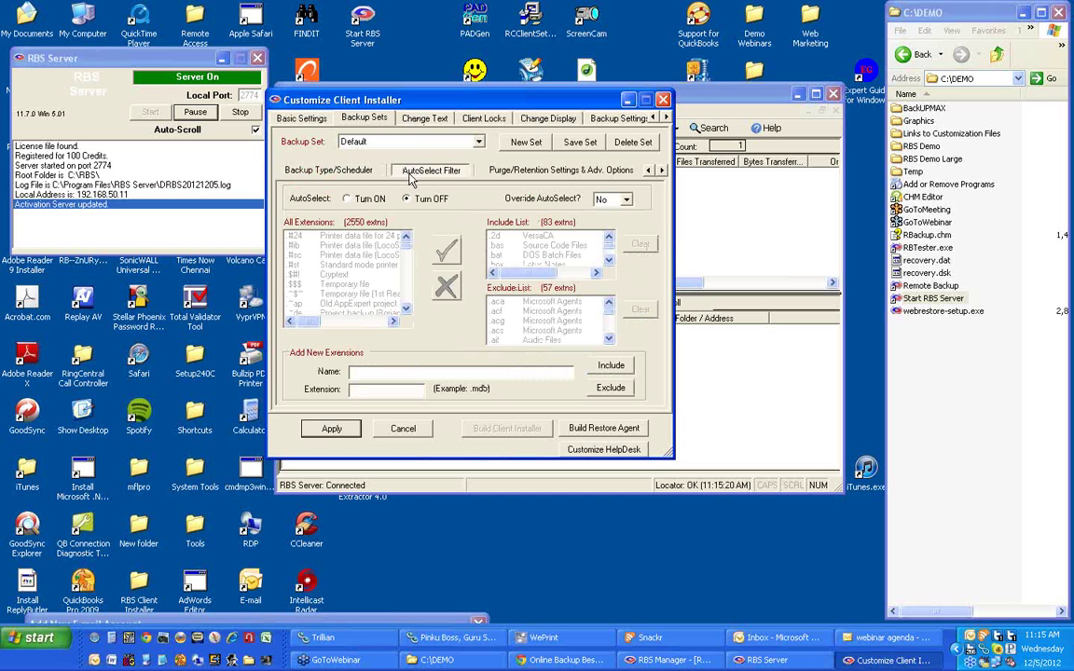
click(364, 201)
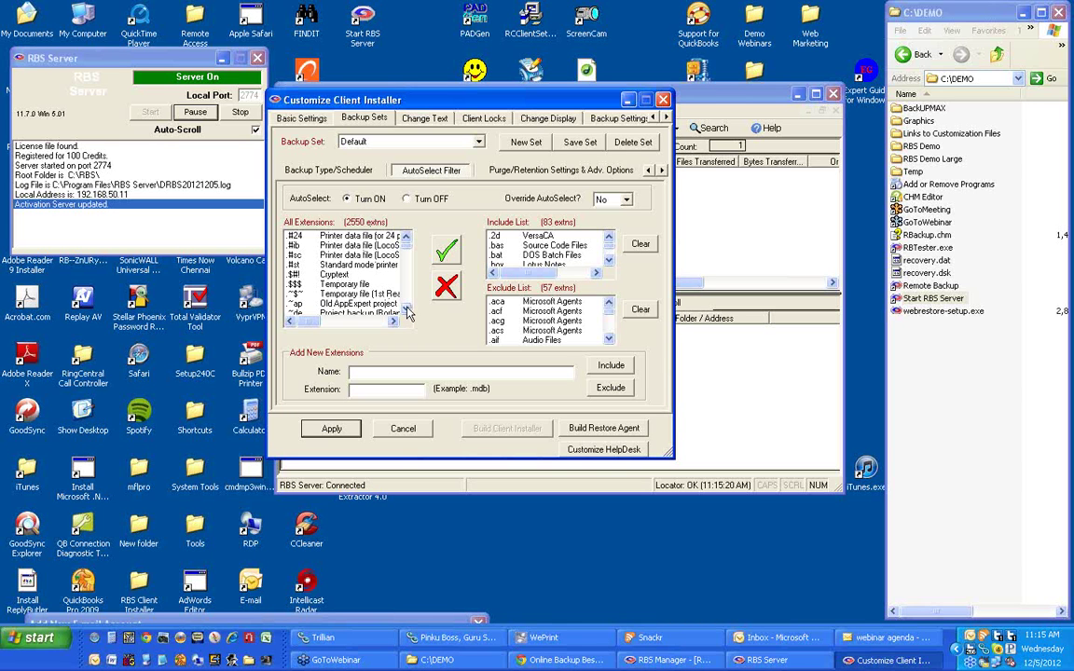
click(406, 309)
click(407, 309)
click(406, 310)
click(406, 309)
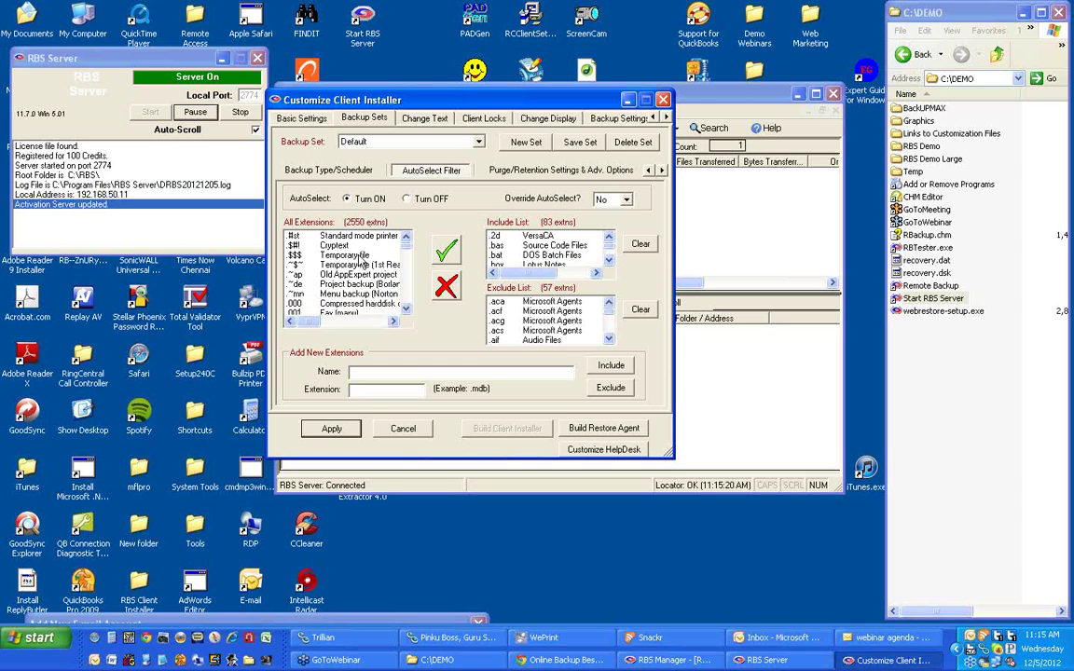
Exclude .$$$ temporary files and include .a3w Unpackaged Authorware files.
click(360, 256)
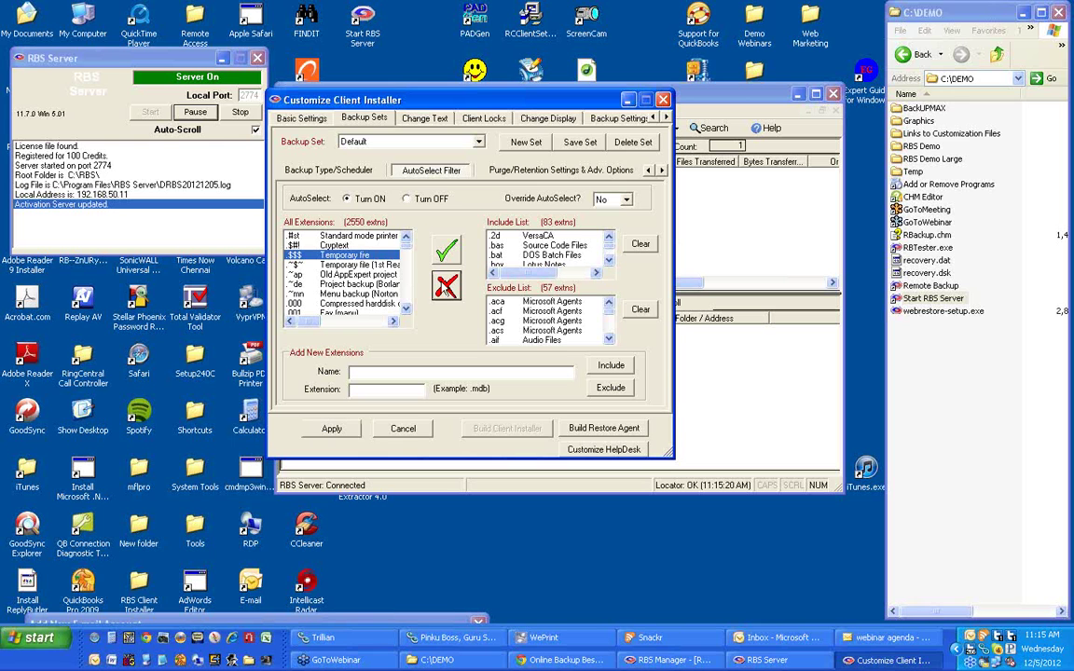
click(445, 289)
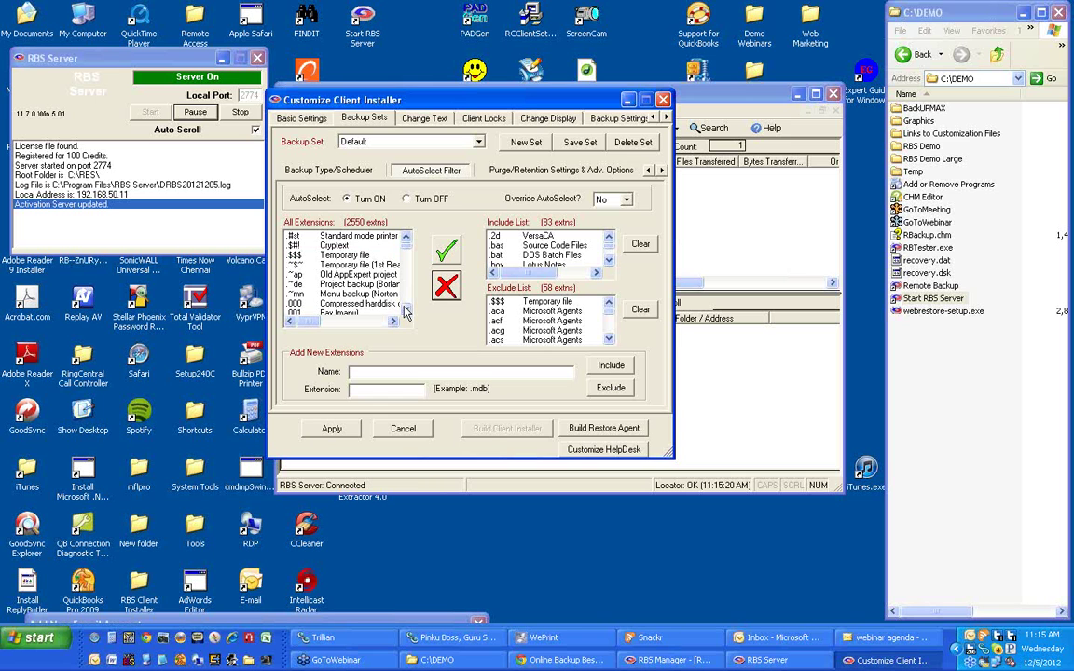
scroll(405, 311, down, 6)
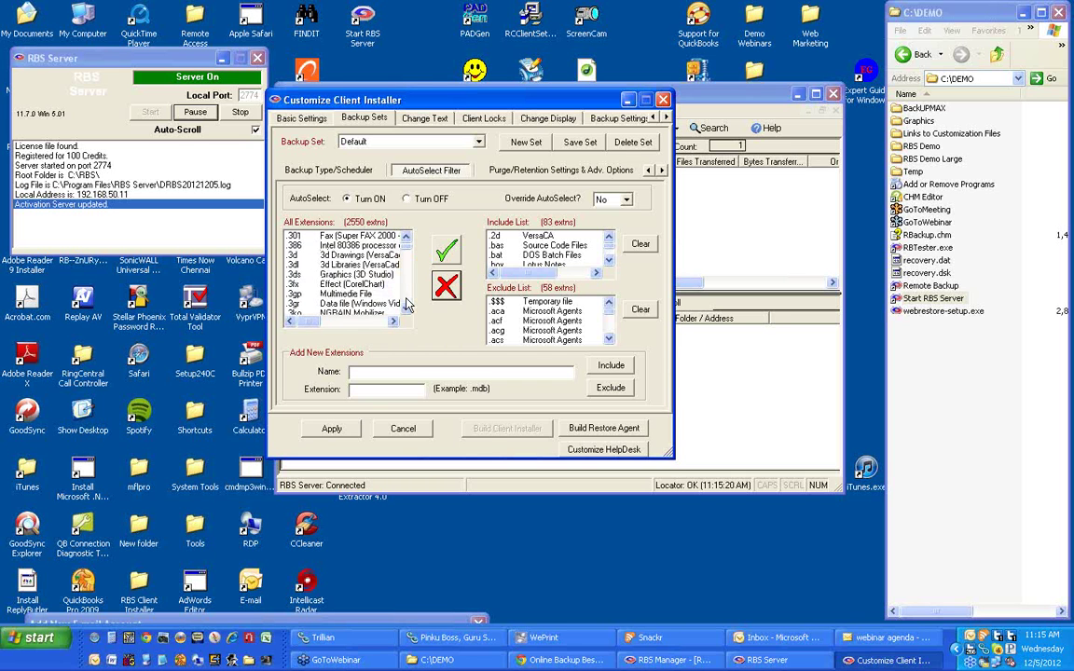
scroll(405, 302, down, 4)
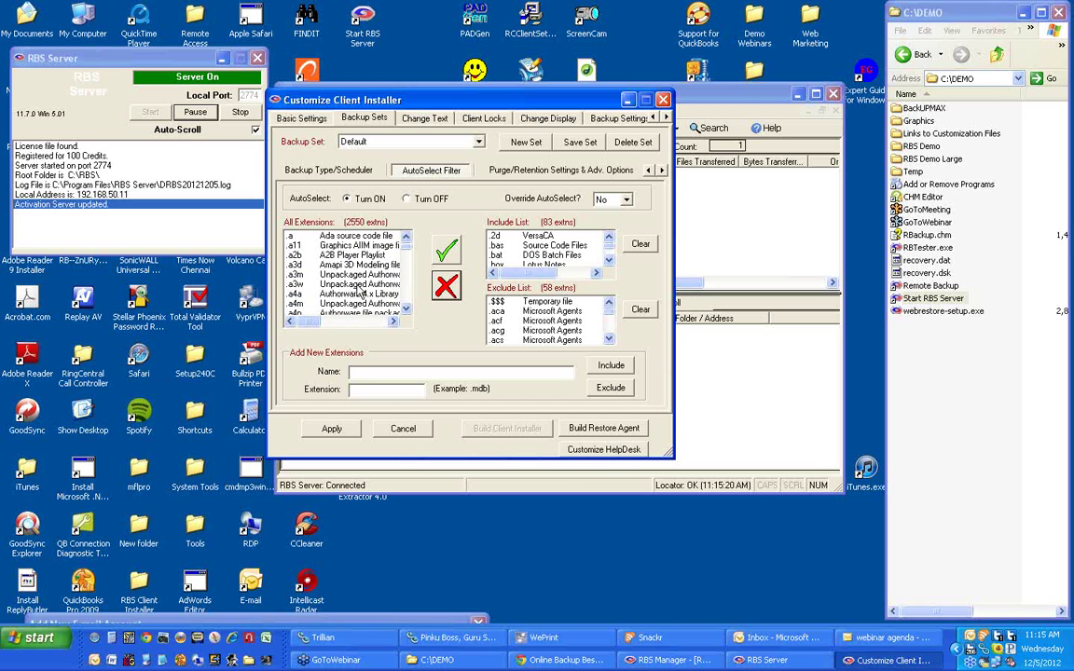
click(358, 285)
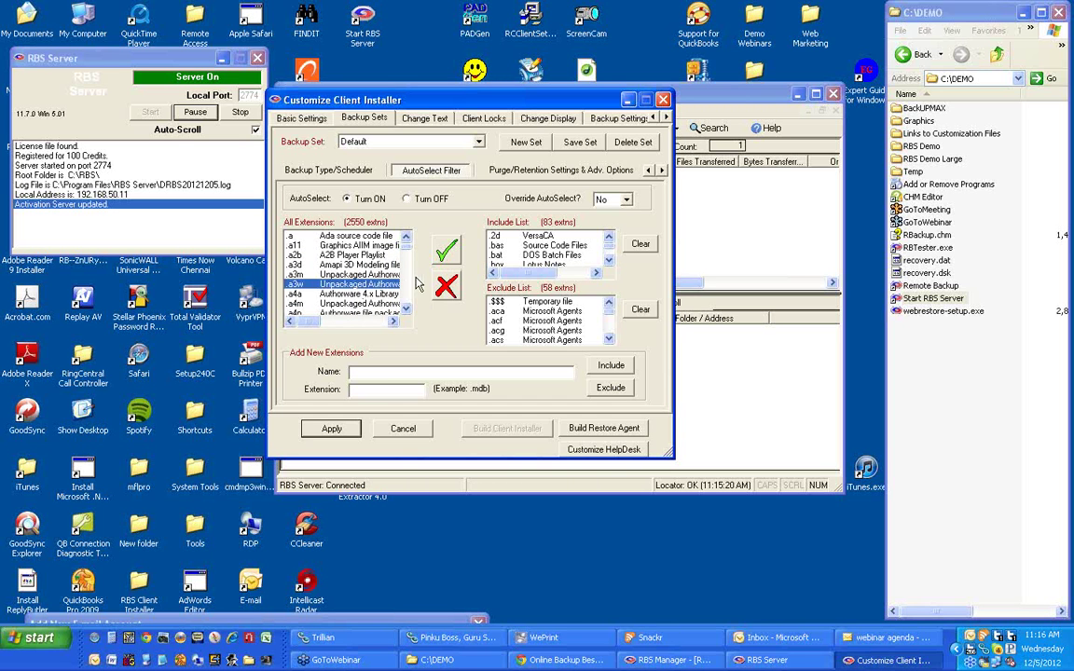
click(446, 250)
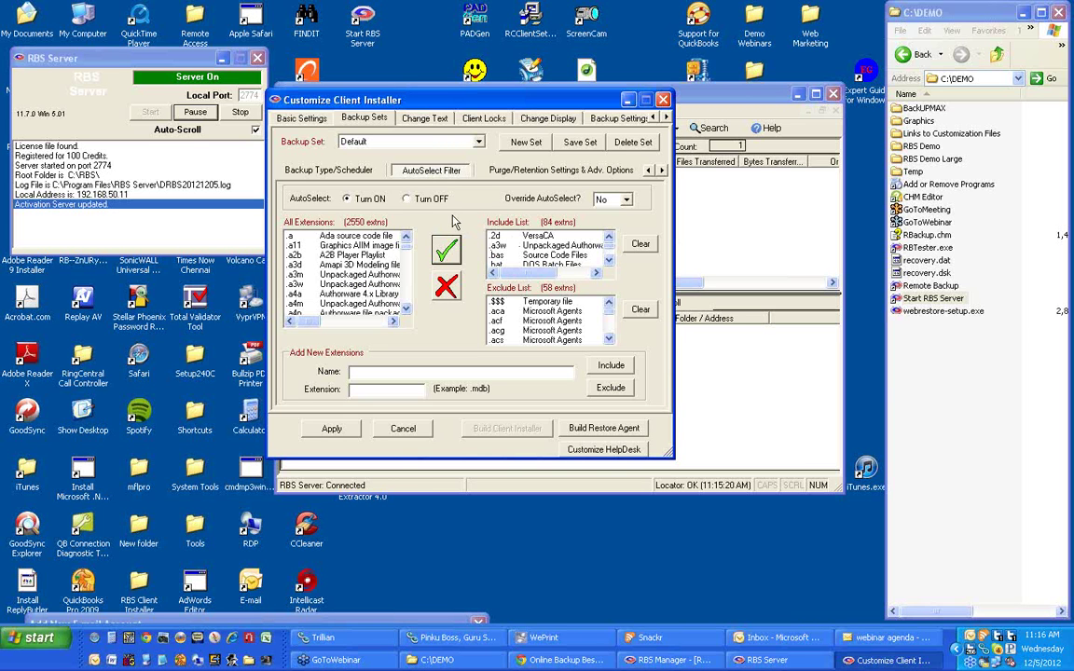
Turn AutoSelect off and show the Purge/Retention Settings & Adv. Options page.
click(408, 199)
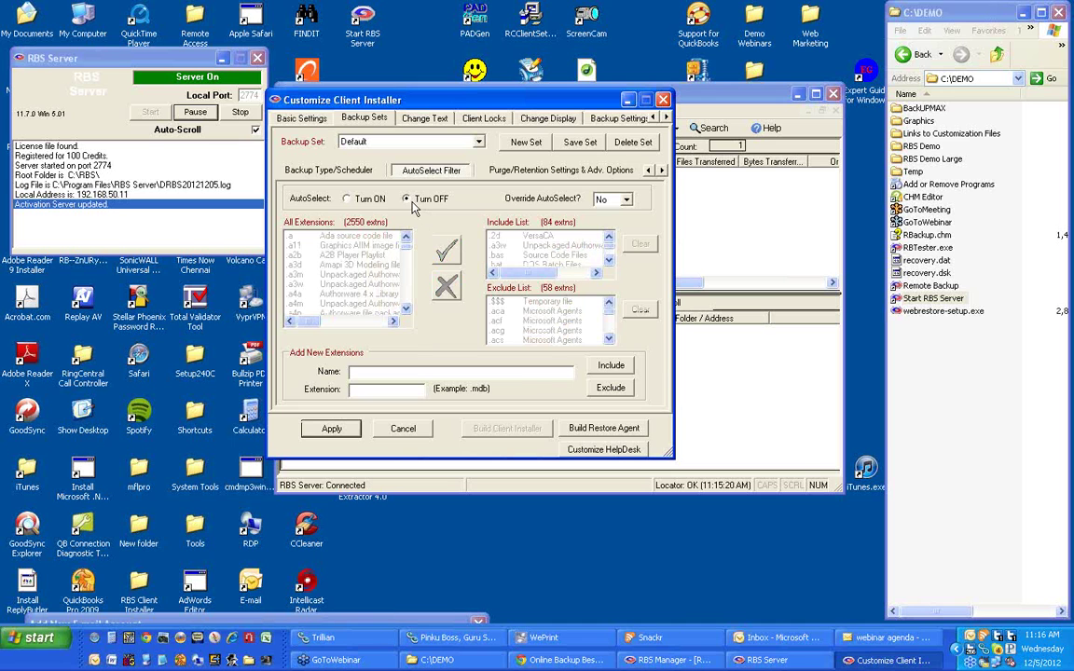
click(499, 173)
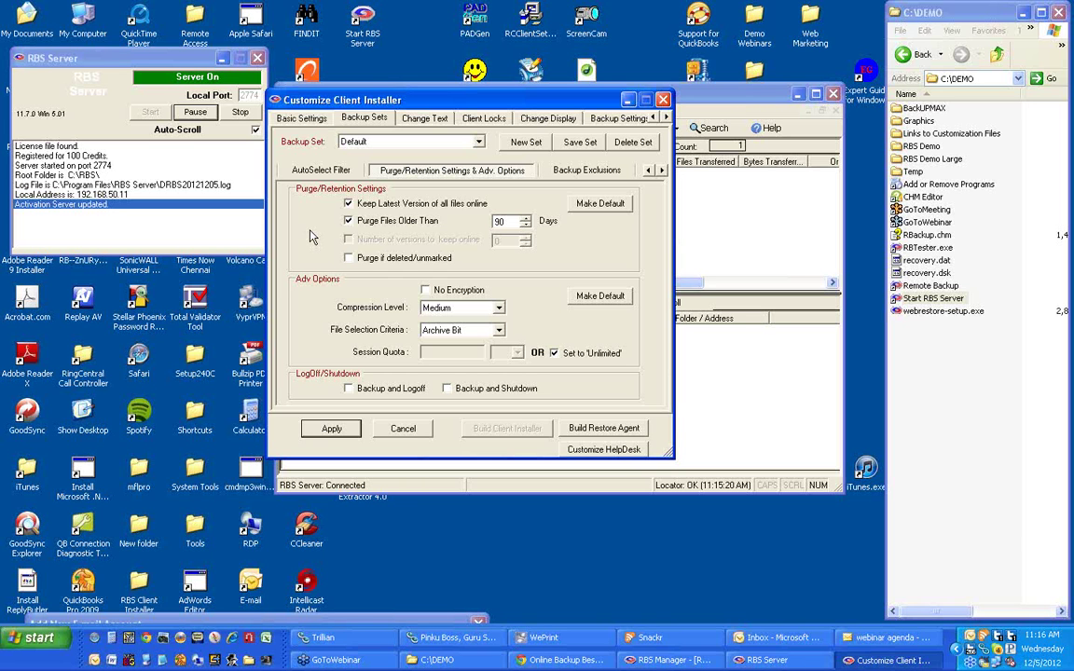
Replace the 90-day age purge with keeping 3 versions of each file online.
click(348, 219)
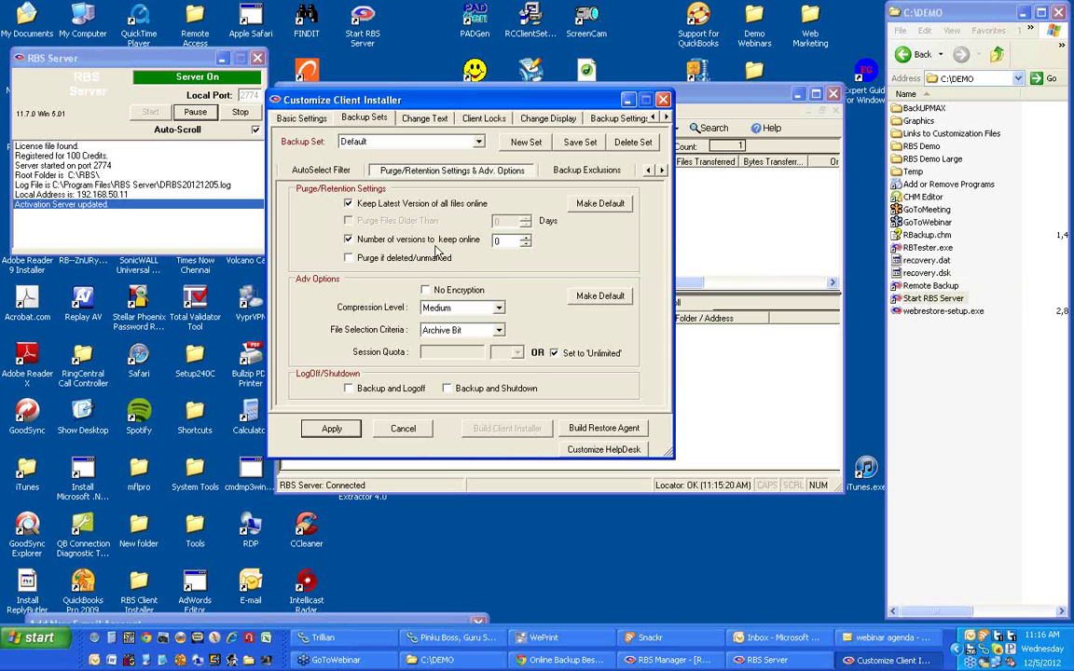
click(526, 238)
double_click(526, 239)
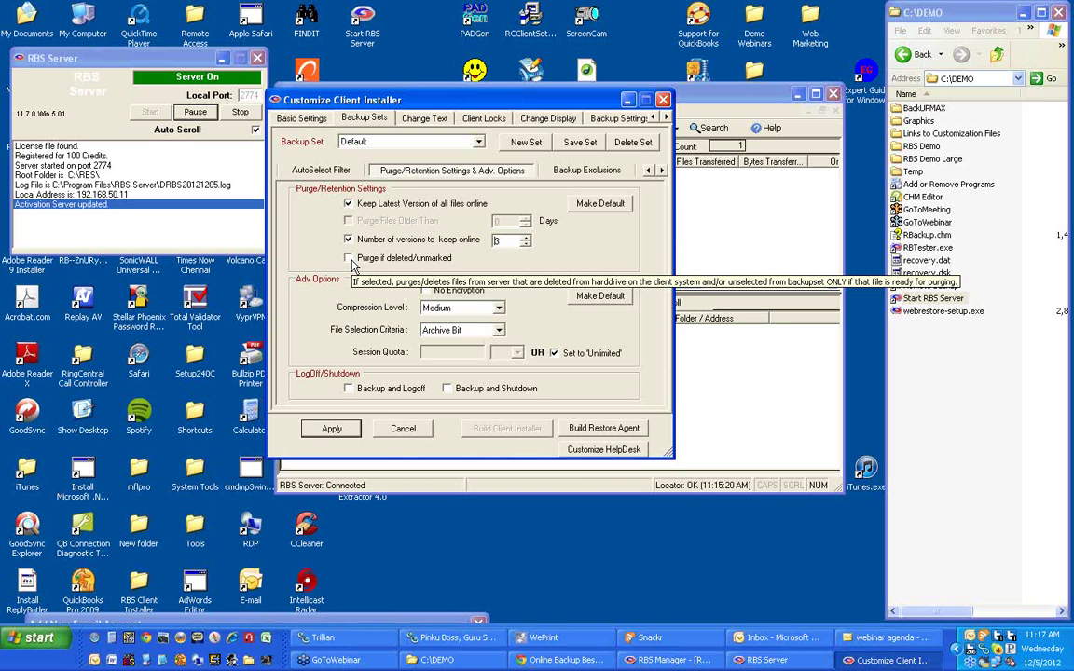
Turn on Purge if deleted/unmarked for the Default backup set, keeping 3 versions online.
click(351, 264)
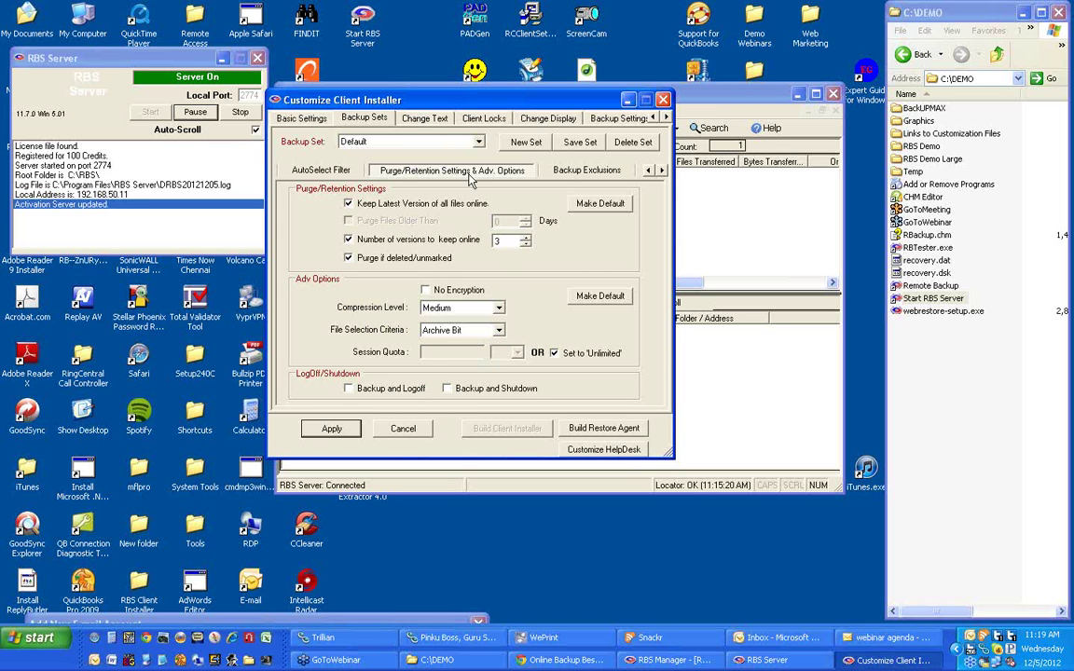
Show the Backup Exclusions: ~* files, recycle bin, system, Windows, Temporary and Internet Cache folders.
click(571, 172)
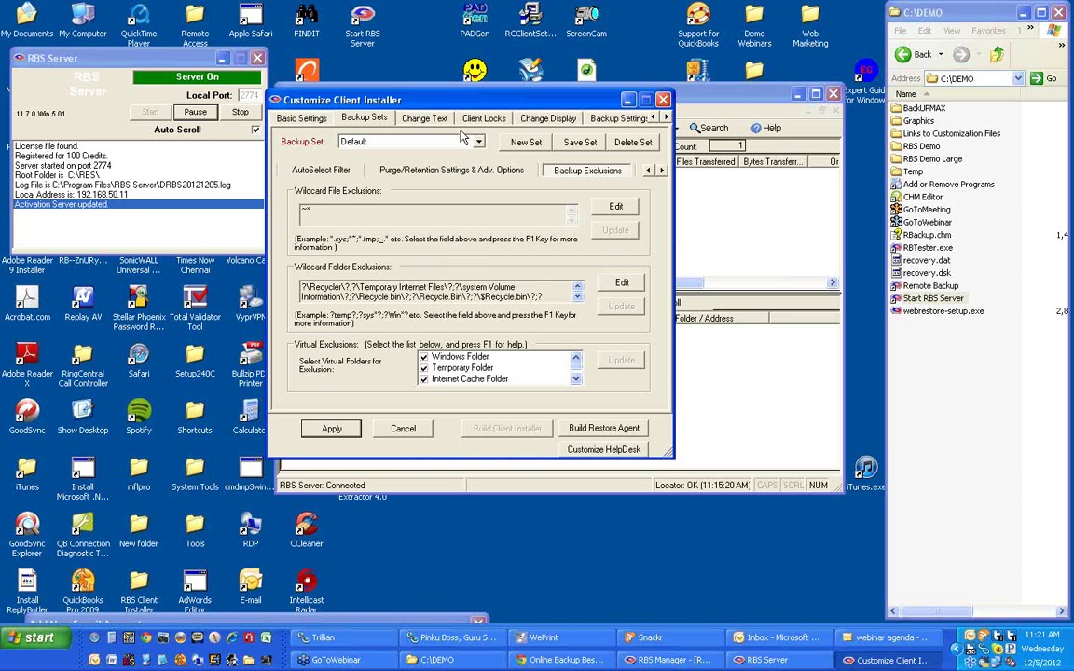
drag(417, 99, 477, 241)
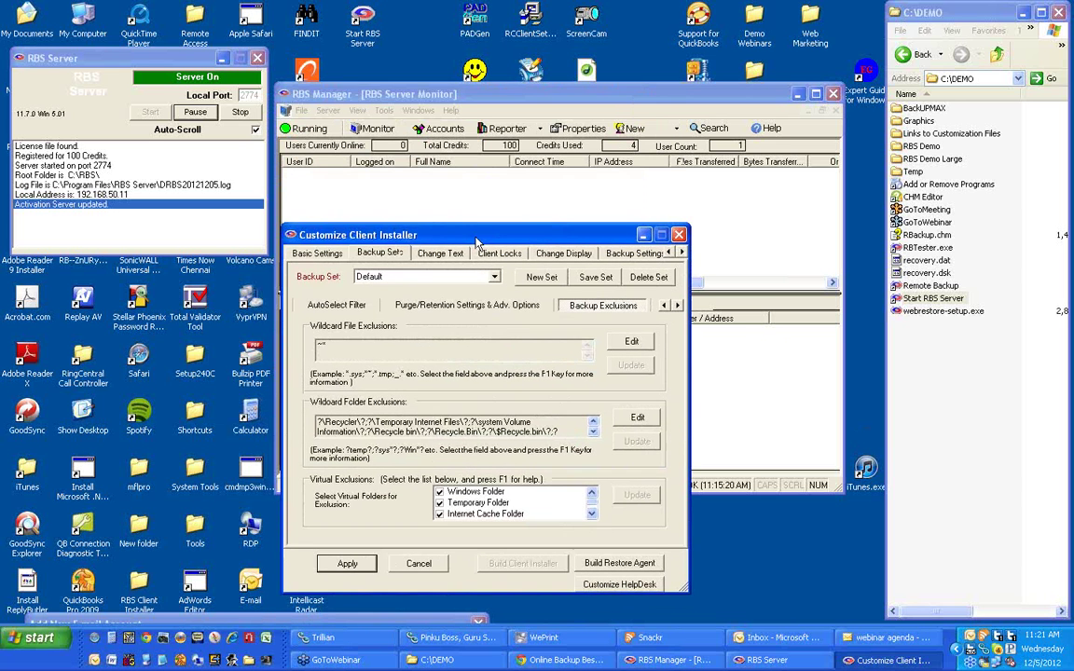
click(430, 130)
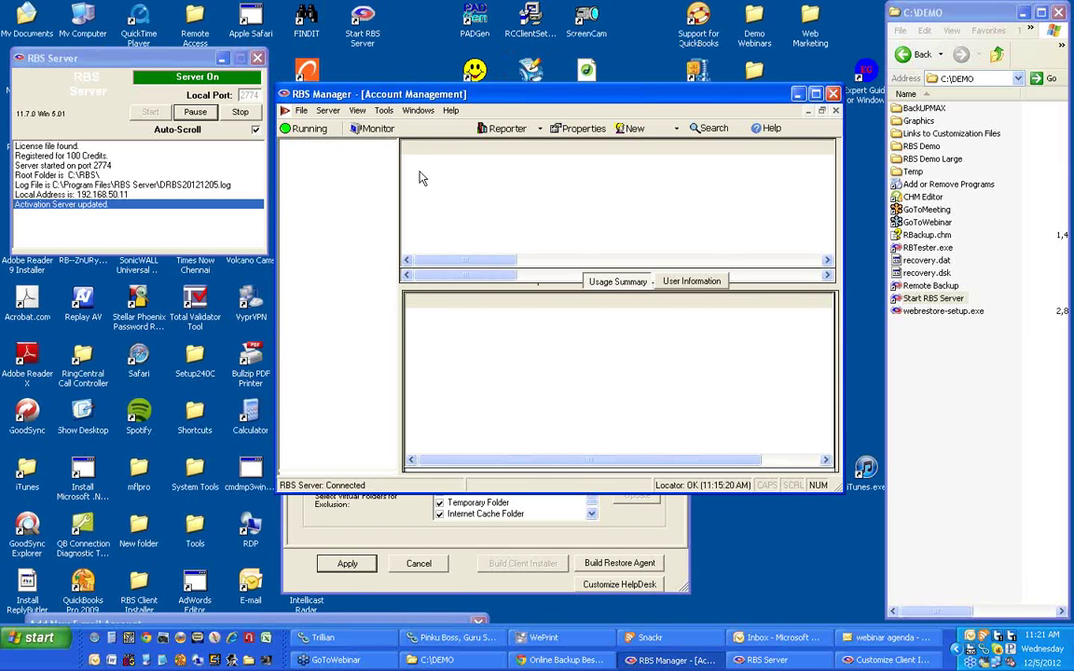
right_click(421, 164)
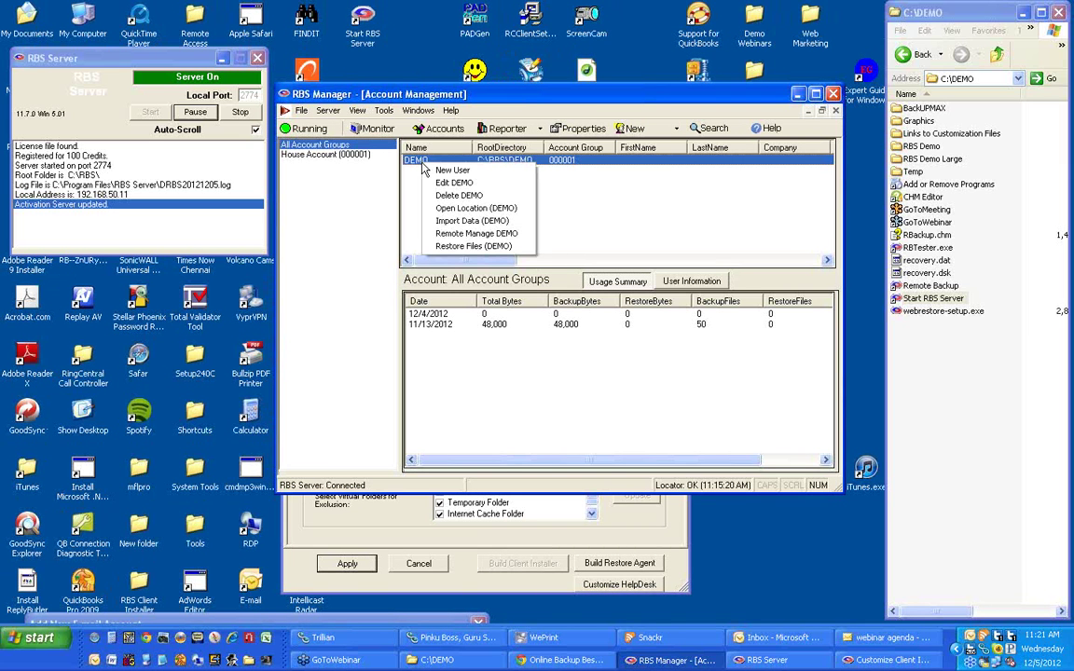
click(498, 234)
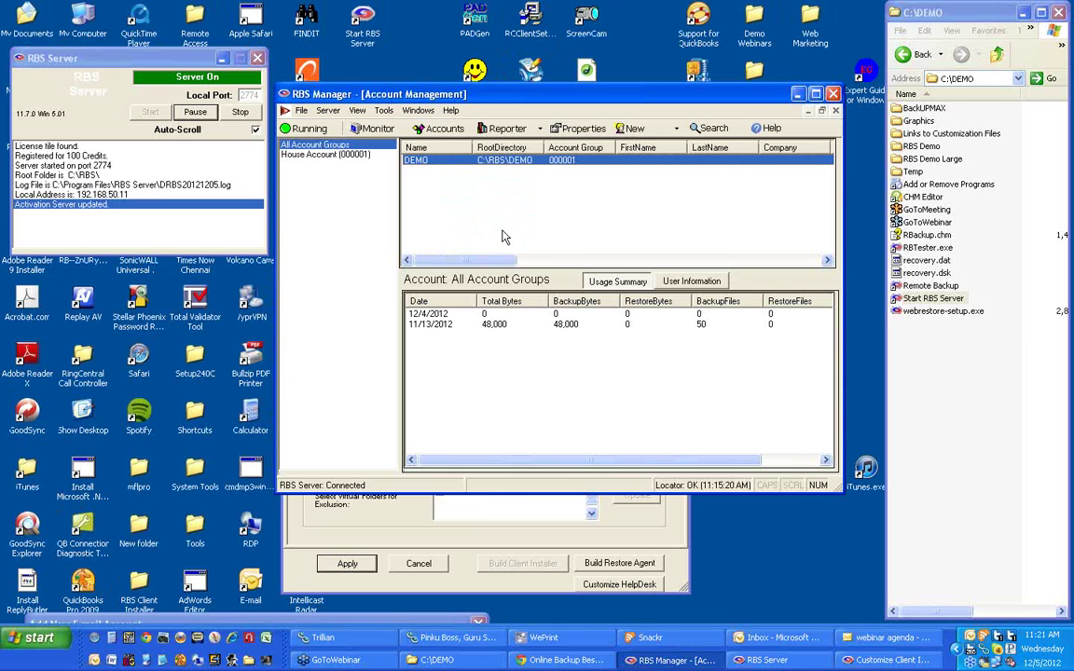
click(495, 141)
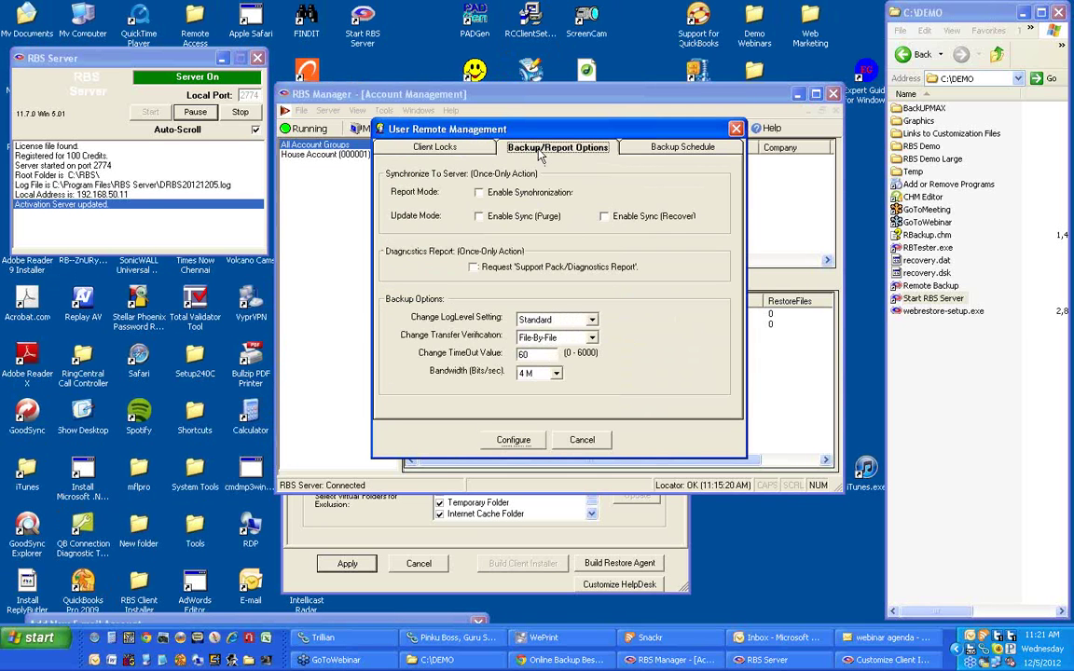
click(658, 148)
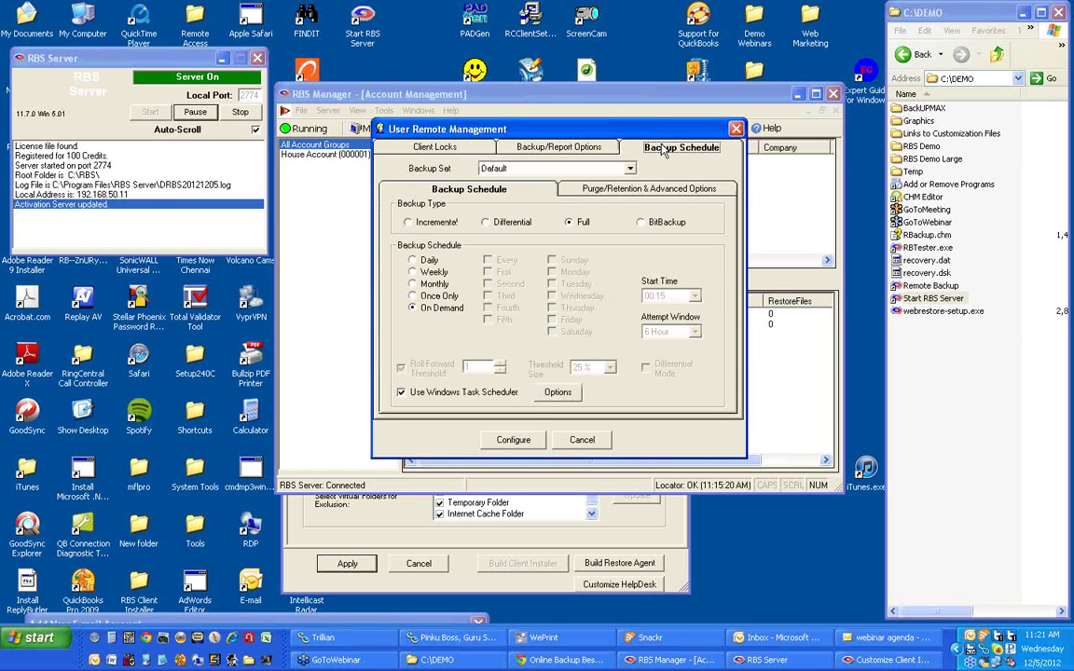
click(611, 190)
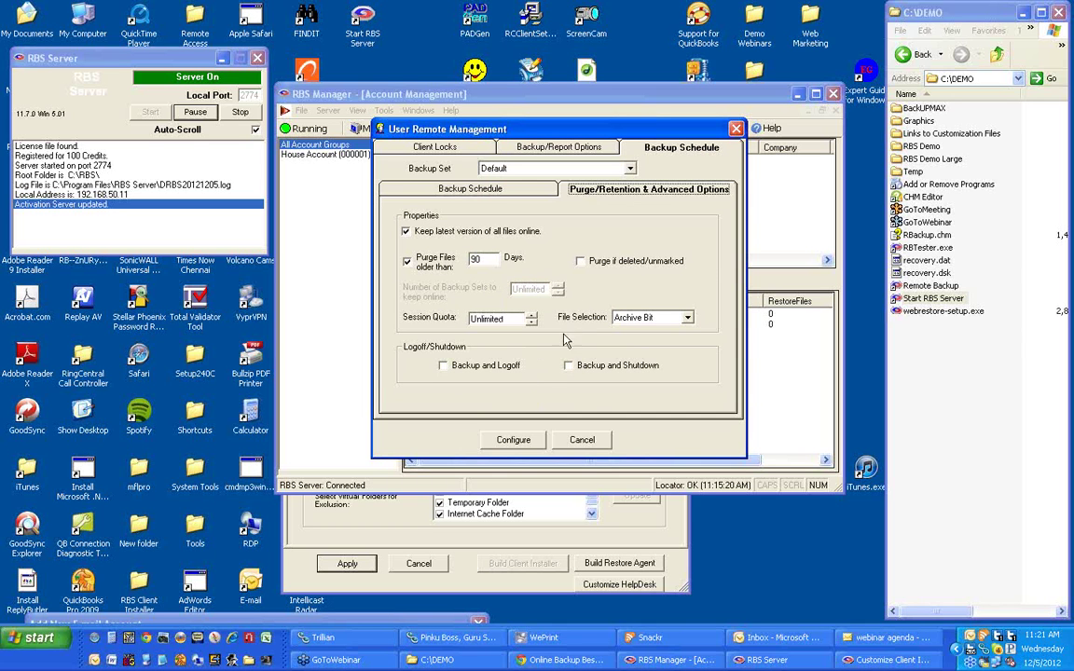
click(584, 440)
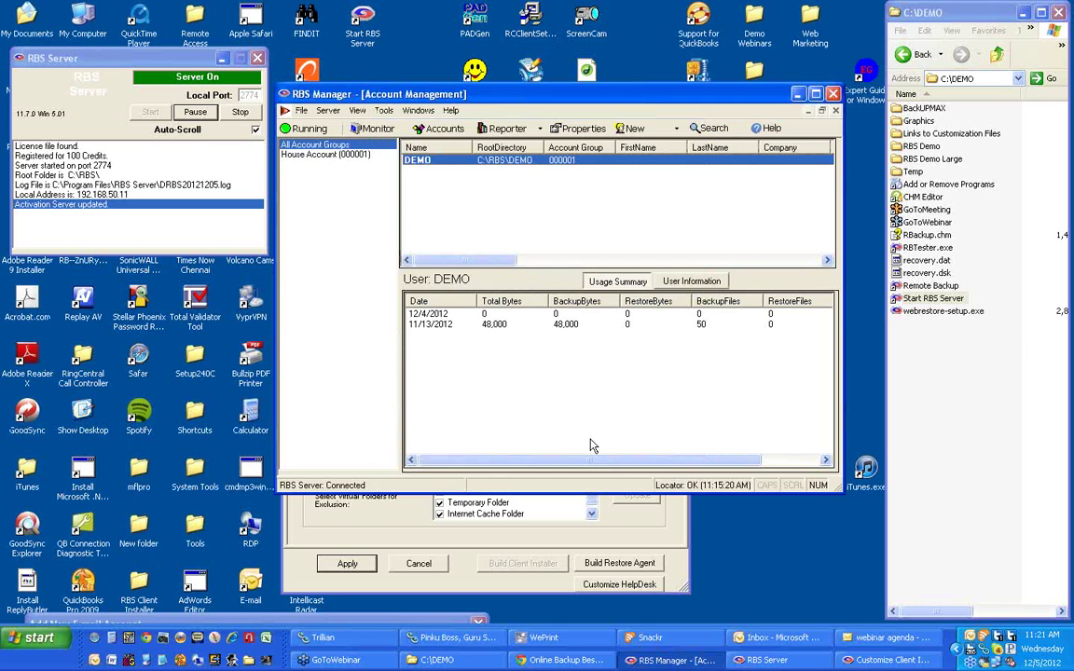
Bring the Customize Client Installer dialog back to the front, higher, scrolled toward Backup Type/Scheduler.
click(606, 544)
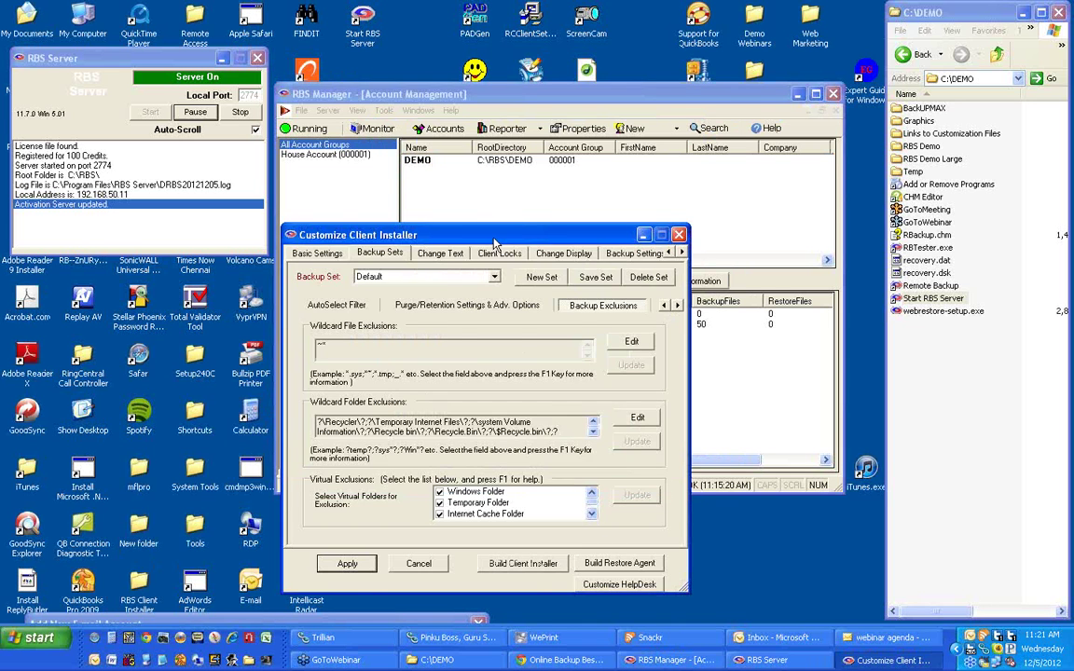
drag(494, 240, 497, 70)
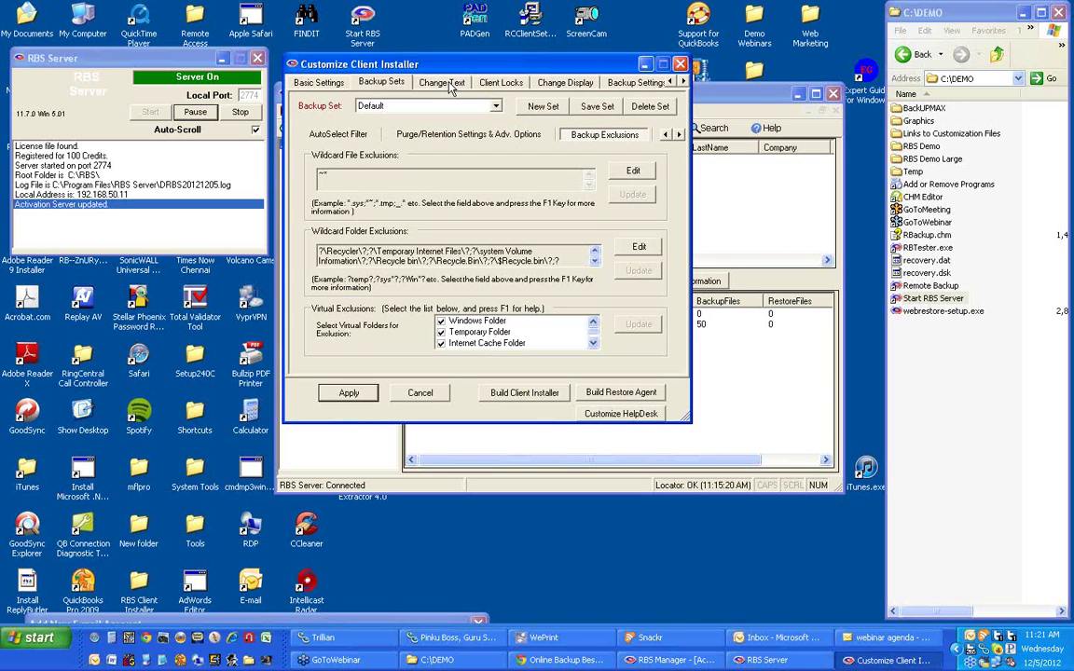
click(679, 135)
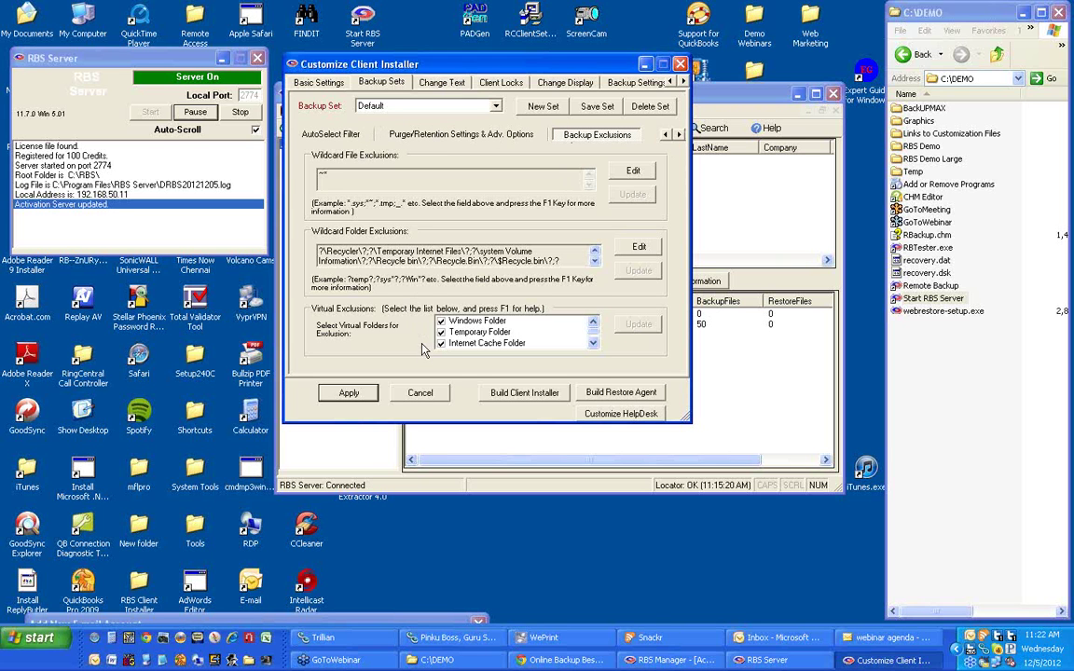
click(665, 136)
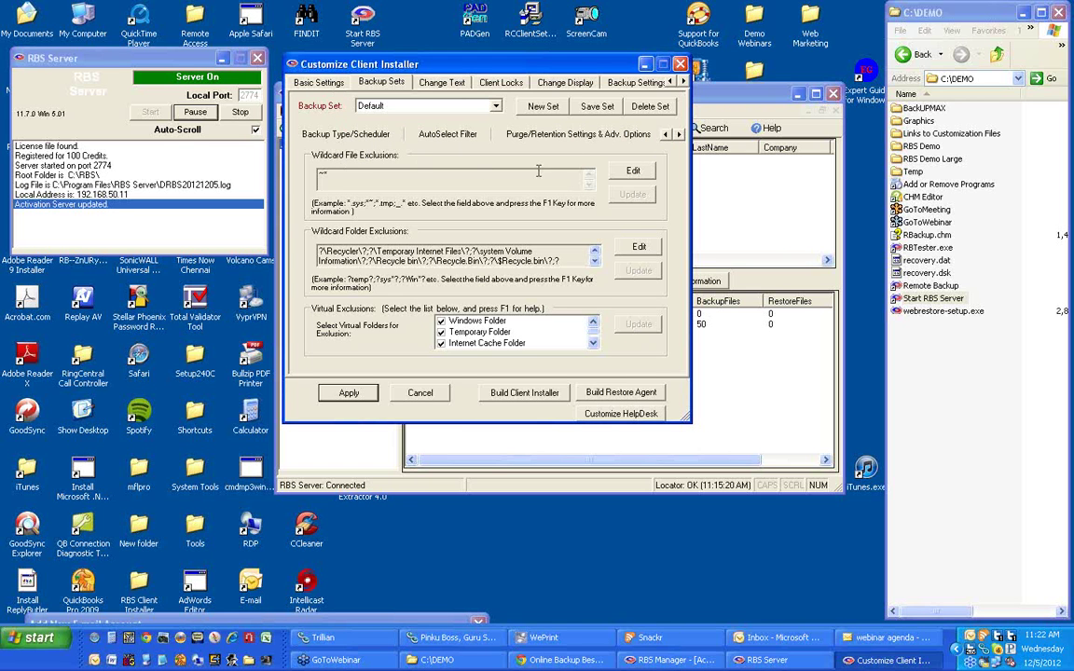
Switch the Default set to Full backups run On Demand, then open the C:\DEMO\Graphics folder.
click(352, 137)
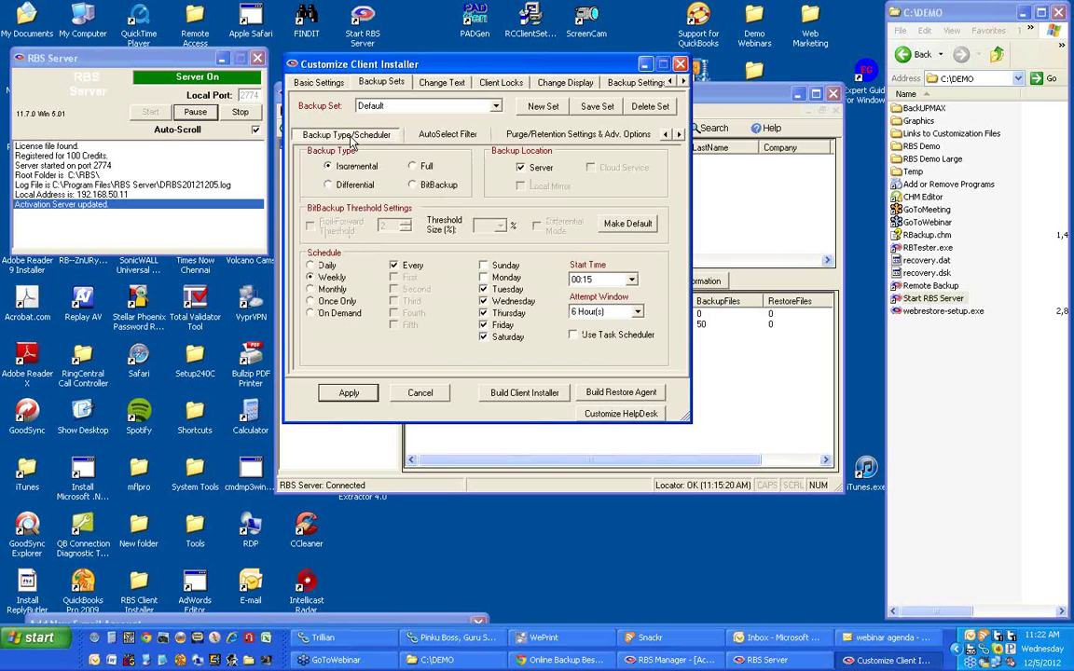
click(412, 168)
click(318, 314)
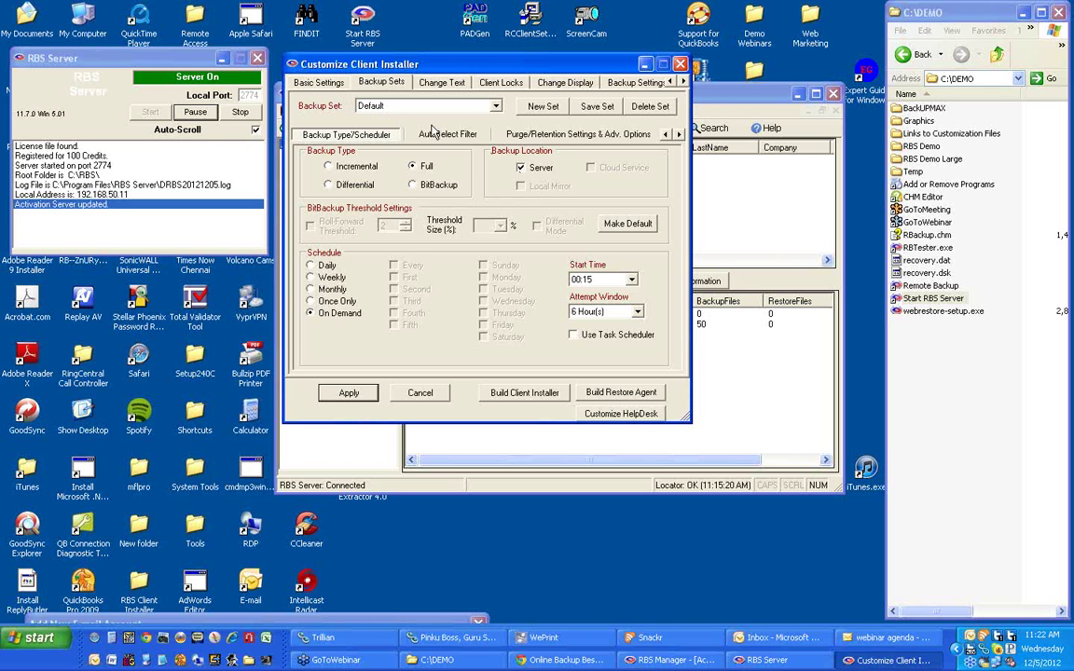
click(442, 83)
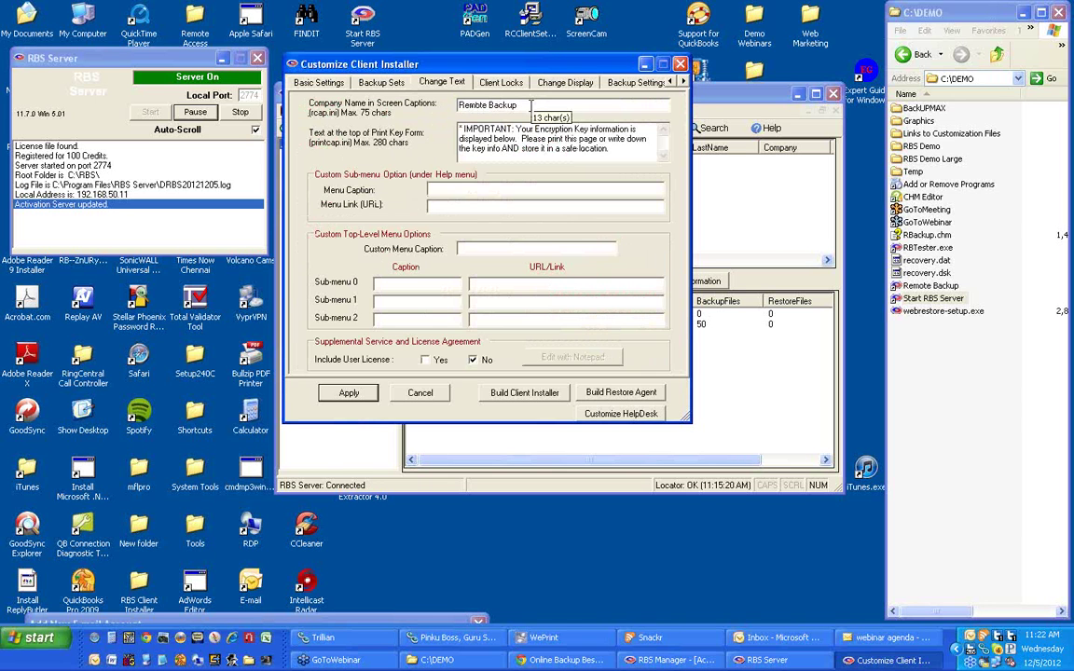
double_click(917, 122)
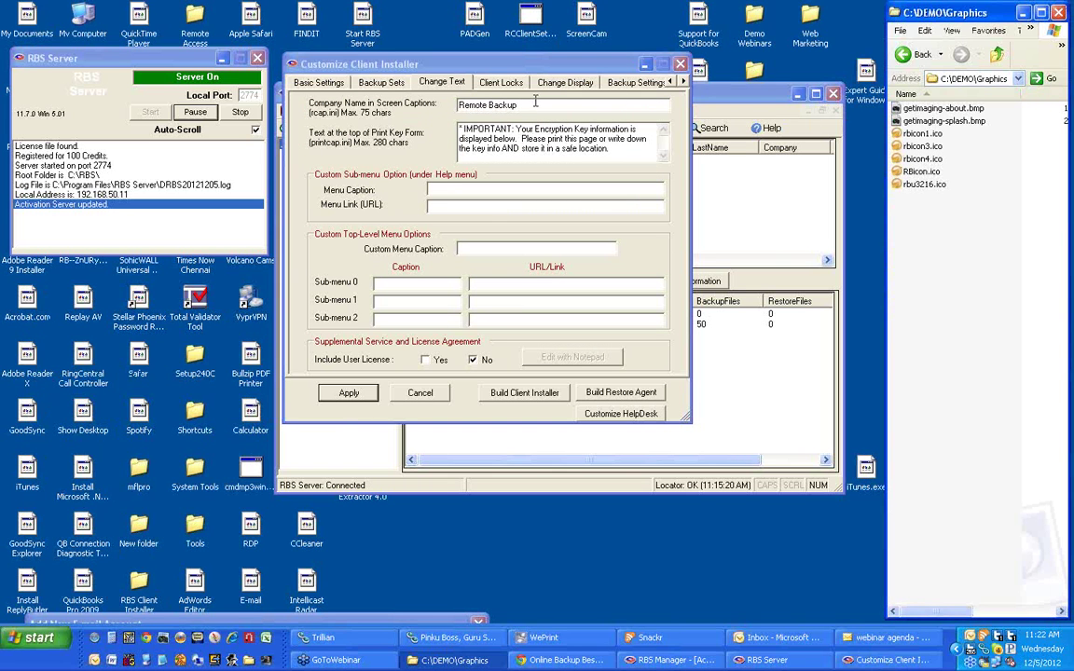
Replace the caption company name Remote Backup with 'Rob's RBS Service'.
drag(536, 104, 457, 104)
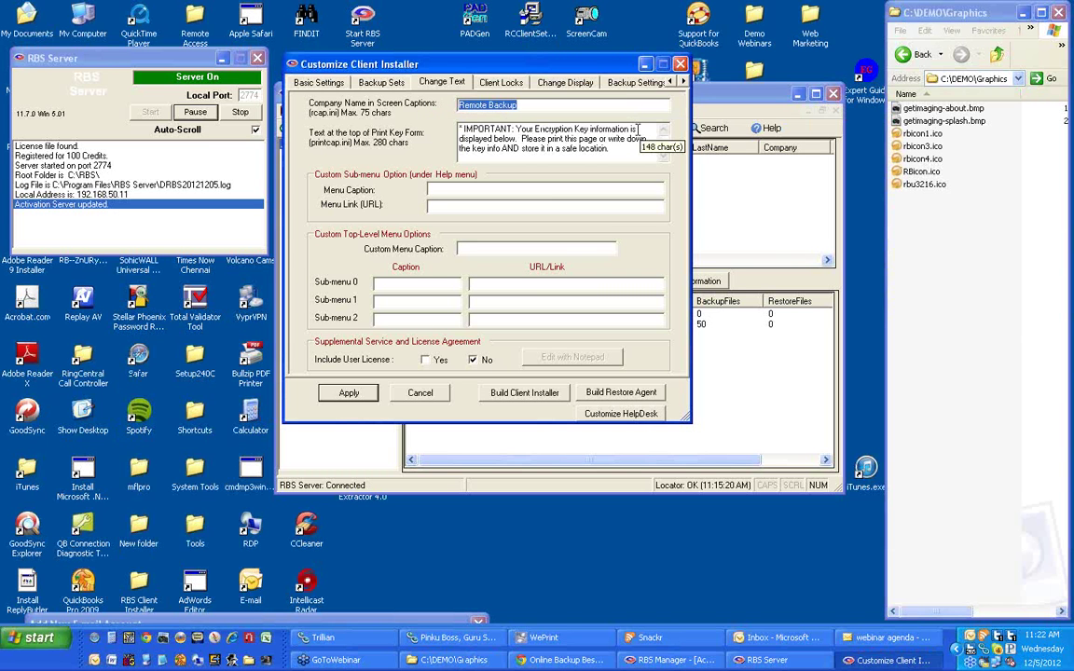
text(Rob's)
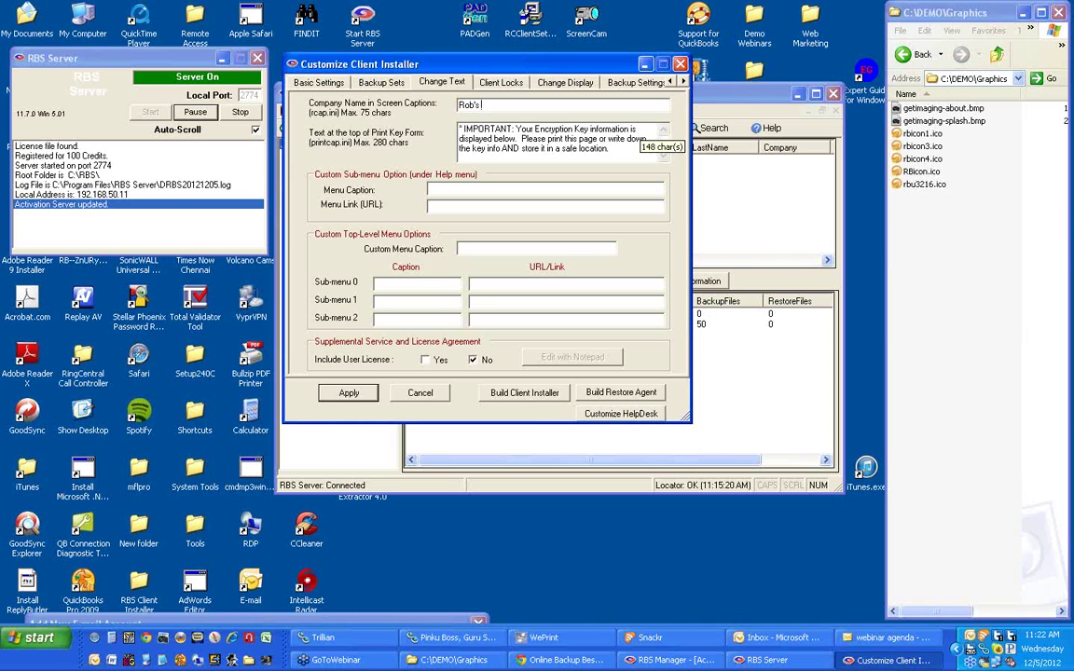
text( RBS Service)
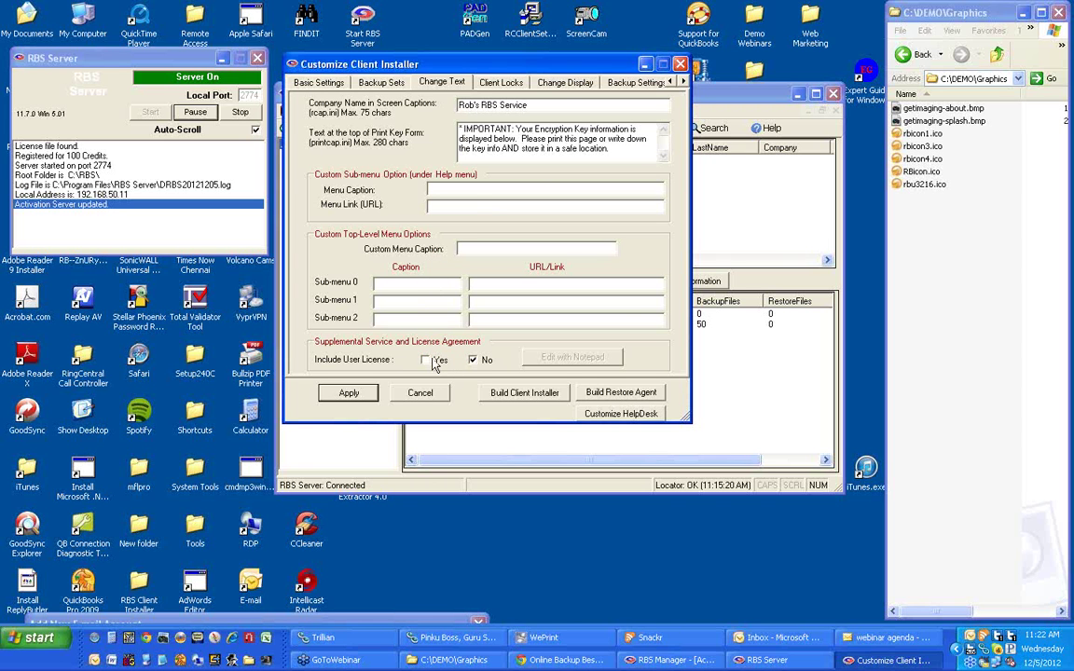
click(504, 83)
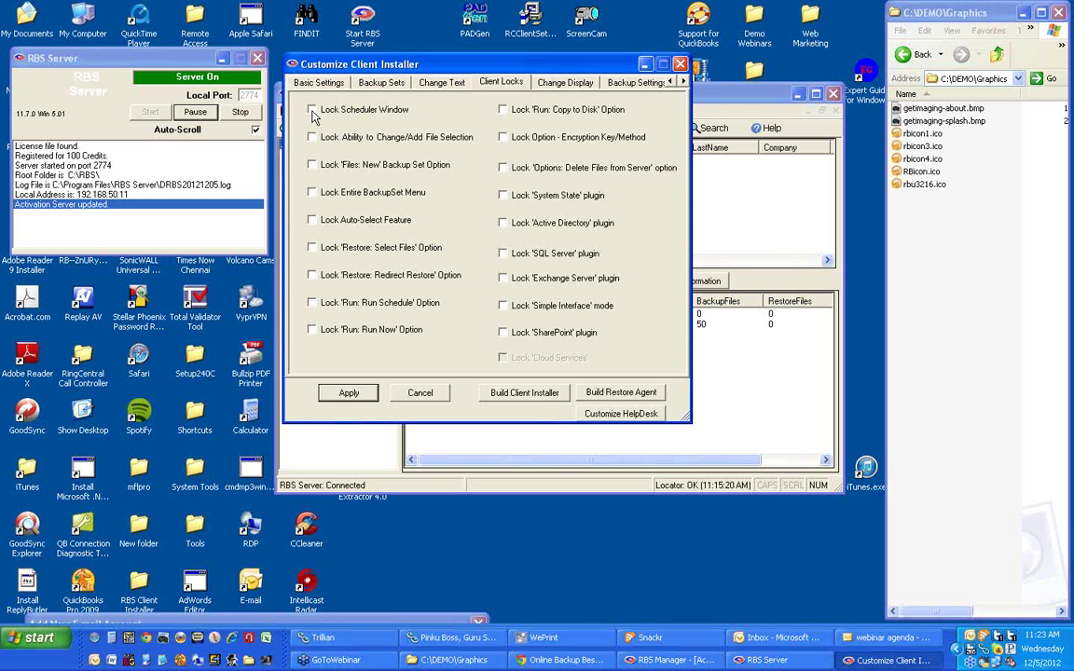
Leave Lock Scheduler Window unticked so the client has no locks.
click(313, 110)
Preview the current splash image rbsplash.bmp from the Change Display settings, then minimize PaintShop Pro.
click(564, 83)
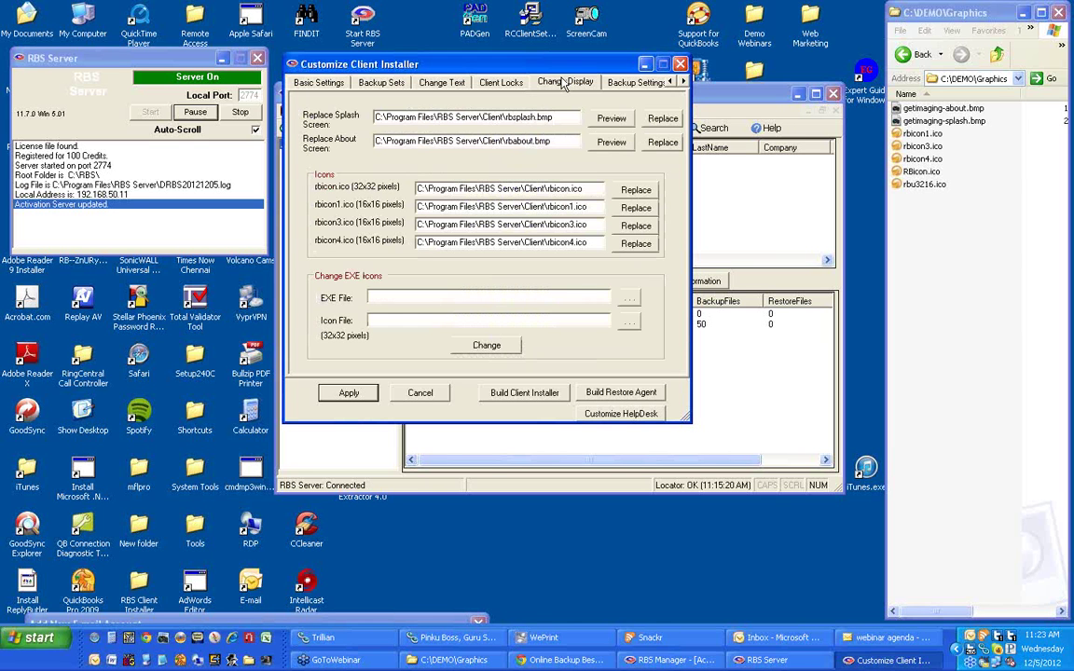
click(612, 119)
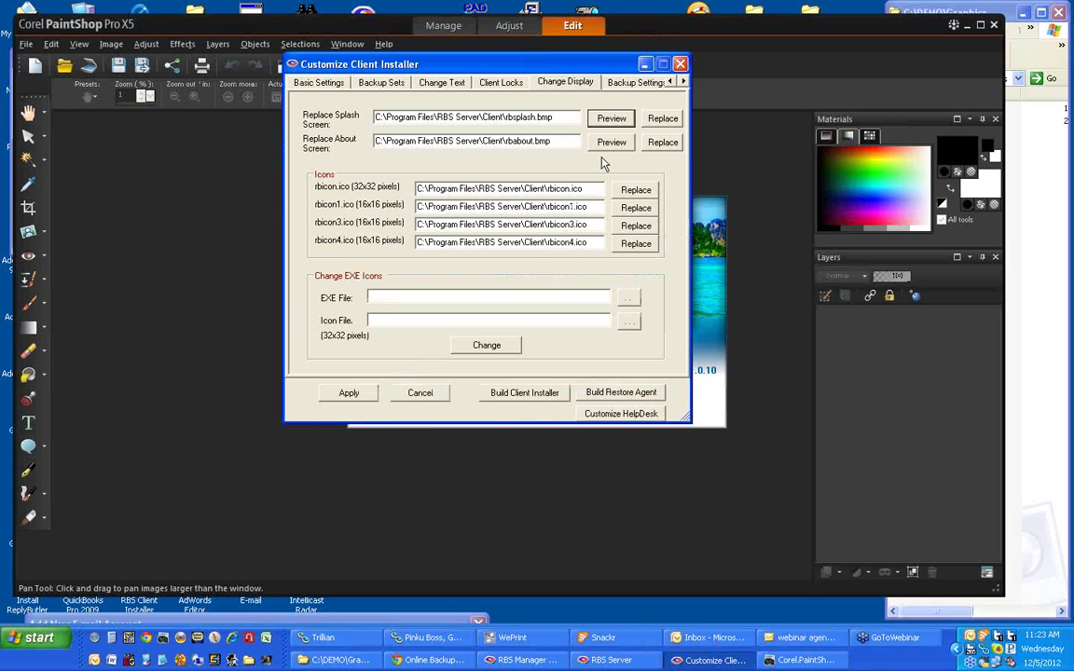
drag(598, 67, 977, 13)
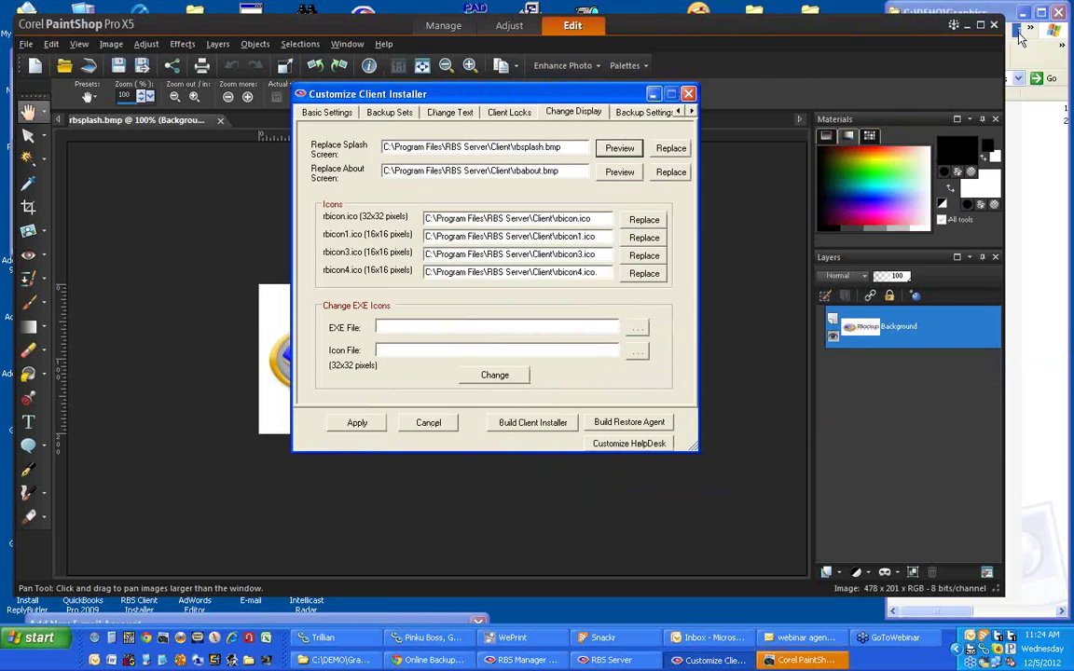
click(968, 27)
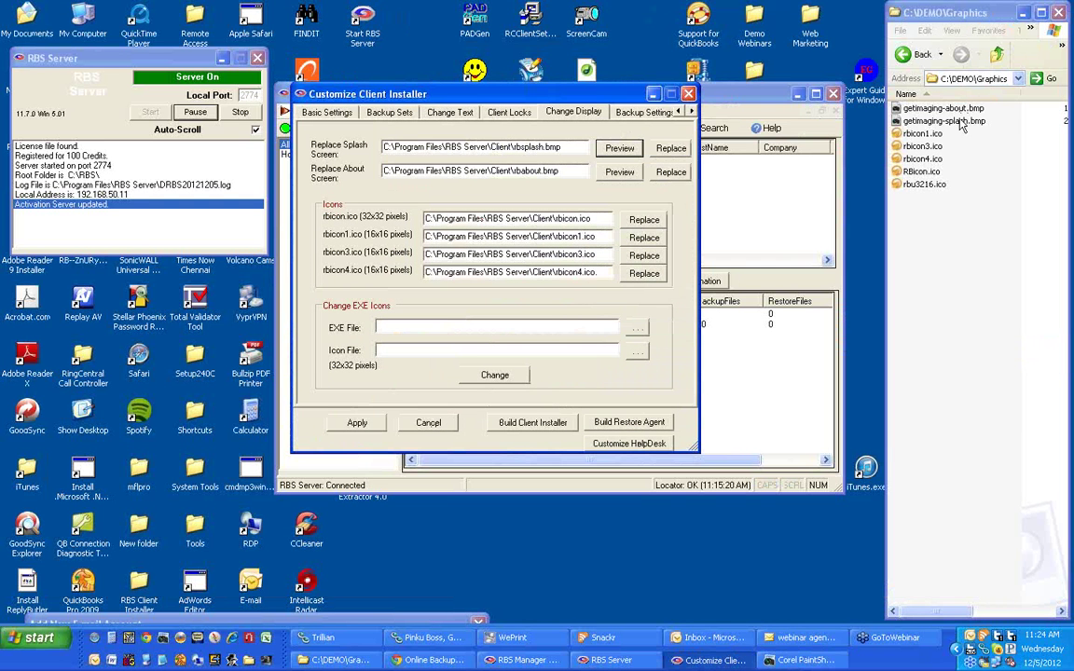
click(670, 149)
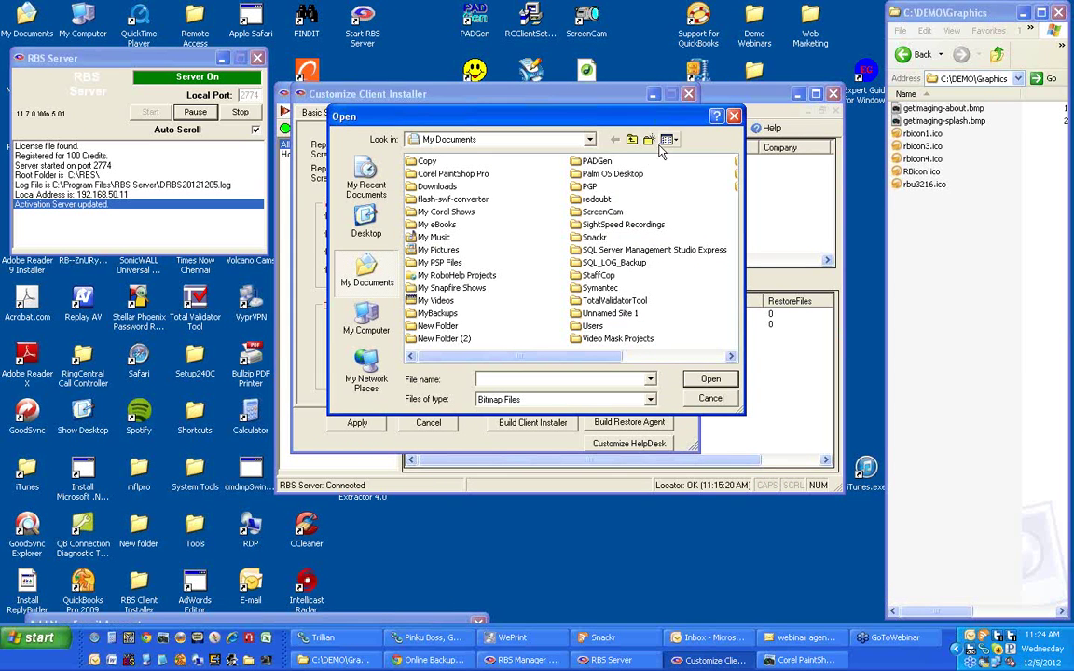
click(589, 139)
click(569, 138)
click(631, 140)
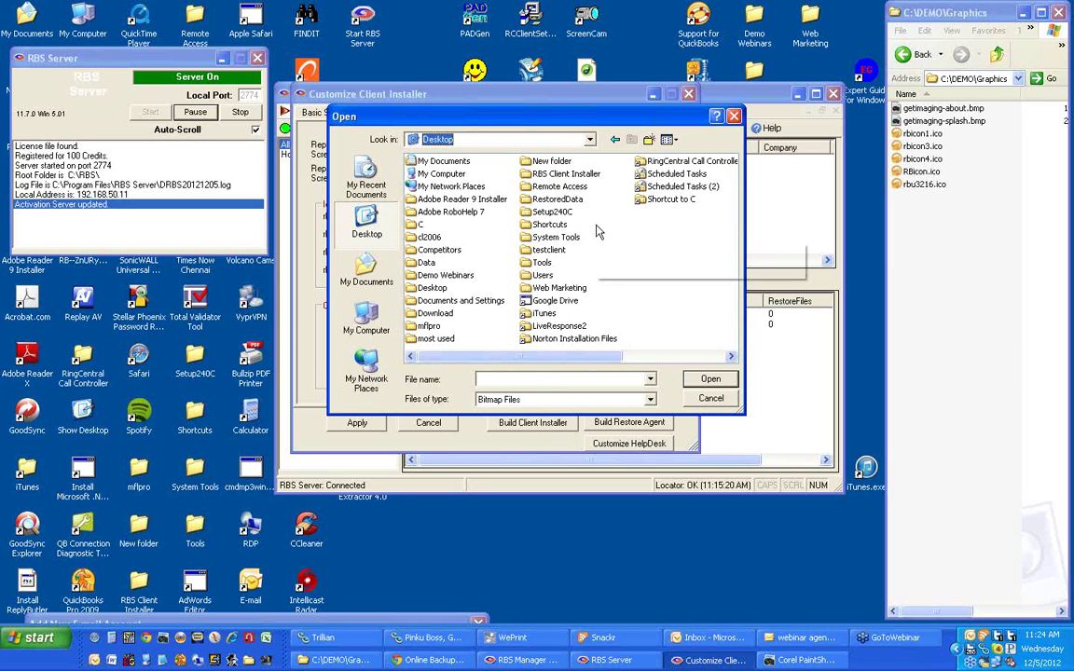
double_click(445, 176)
double_click(447, 176)
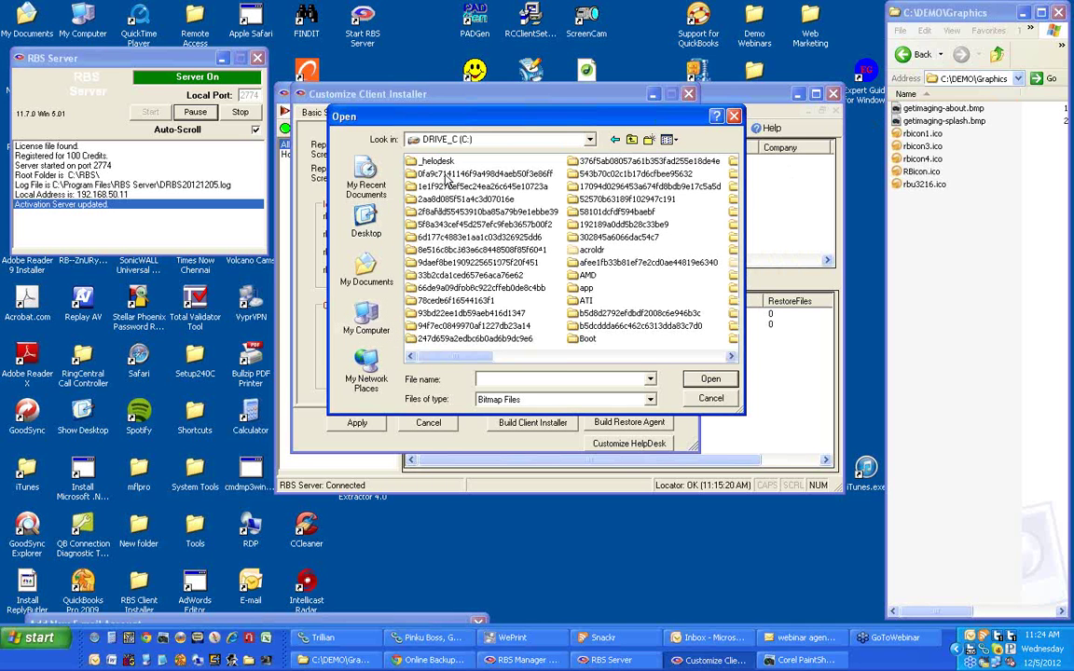
scroll(551, 317, right, 2)
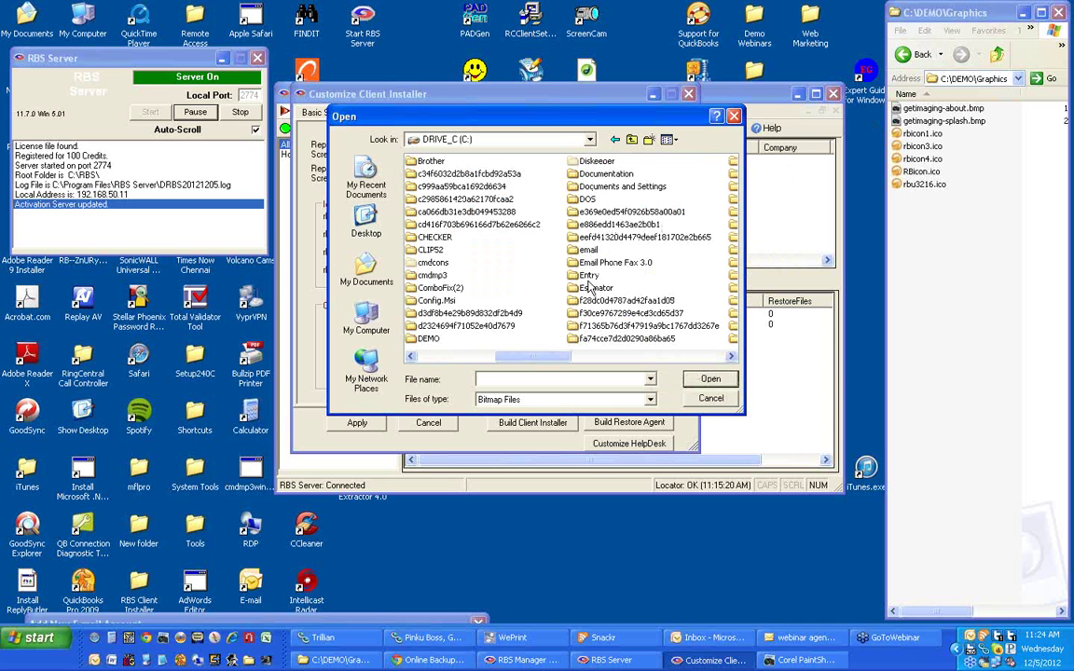
double_click(428, 338)
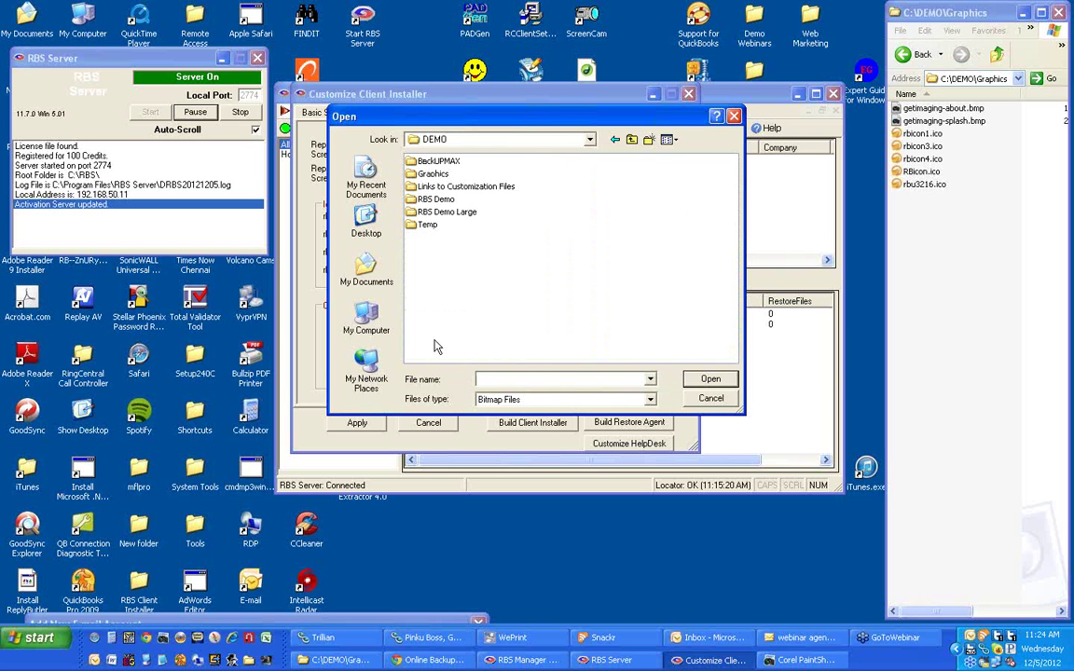
double_click(433, 173)
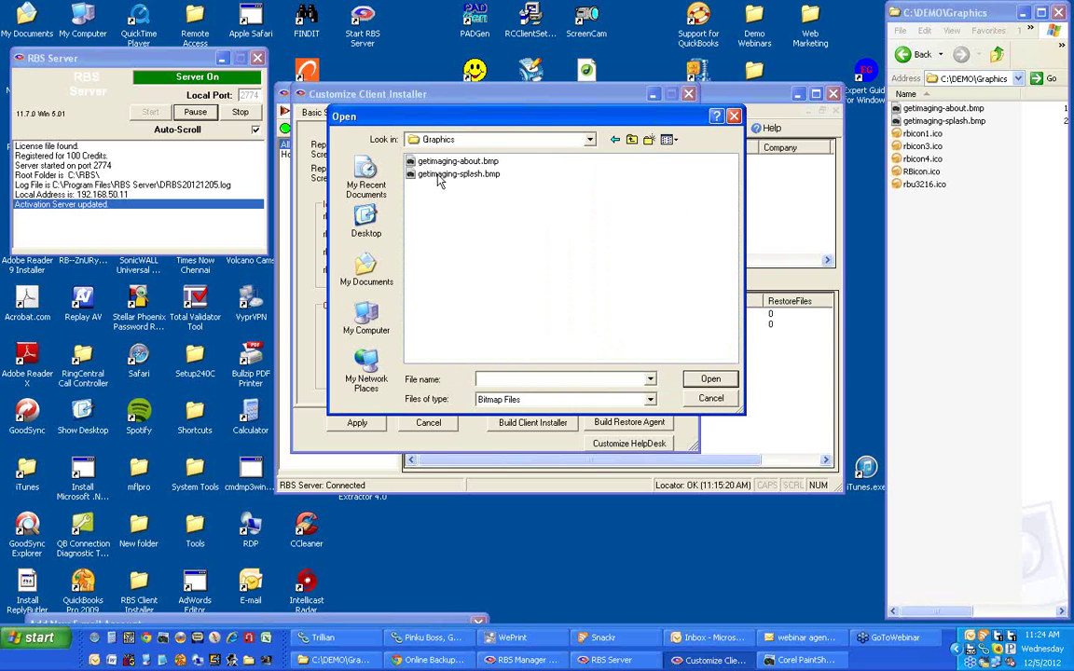
drag(517, 121, 581, 201)
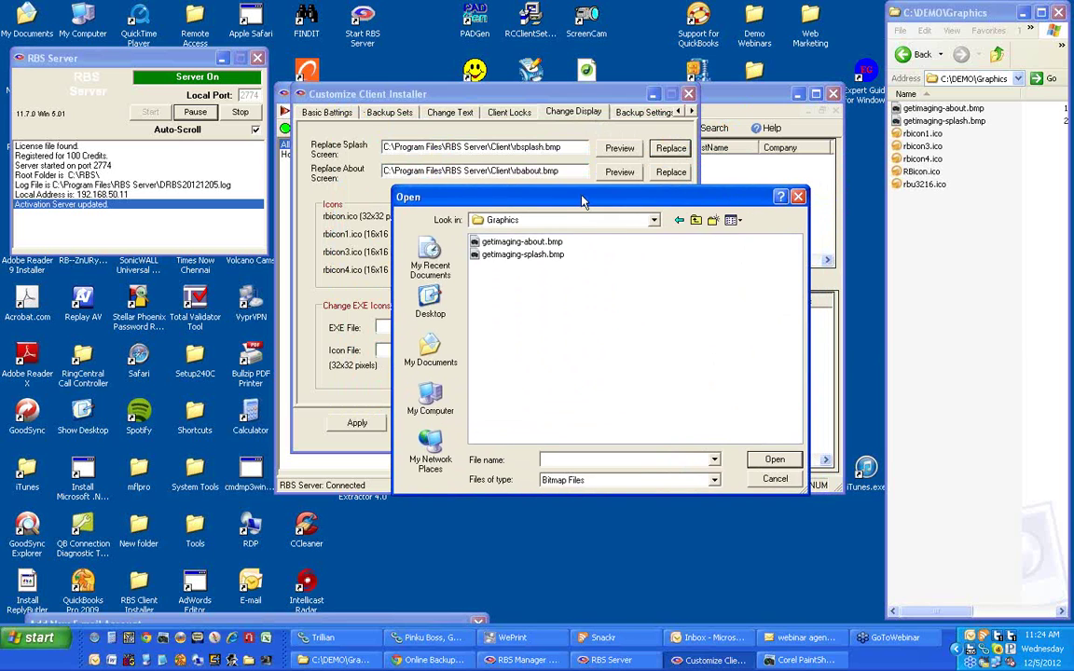
double_click(522, 253)
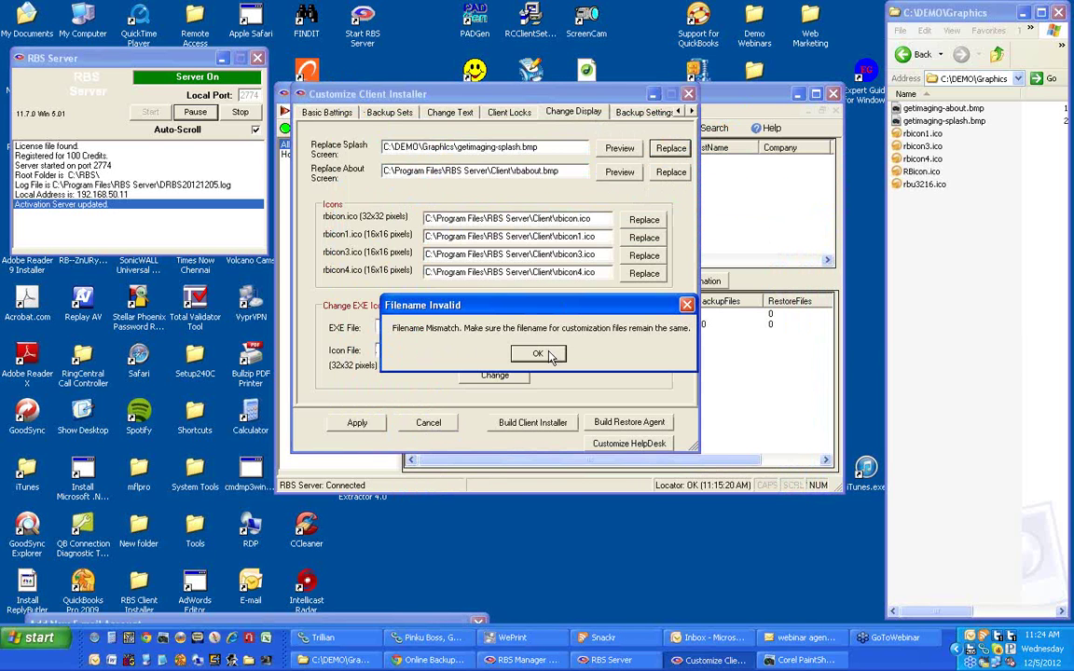
click(537, 354)
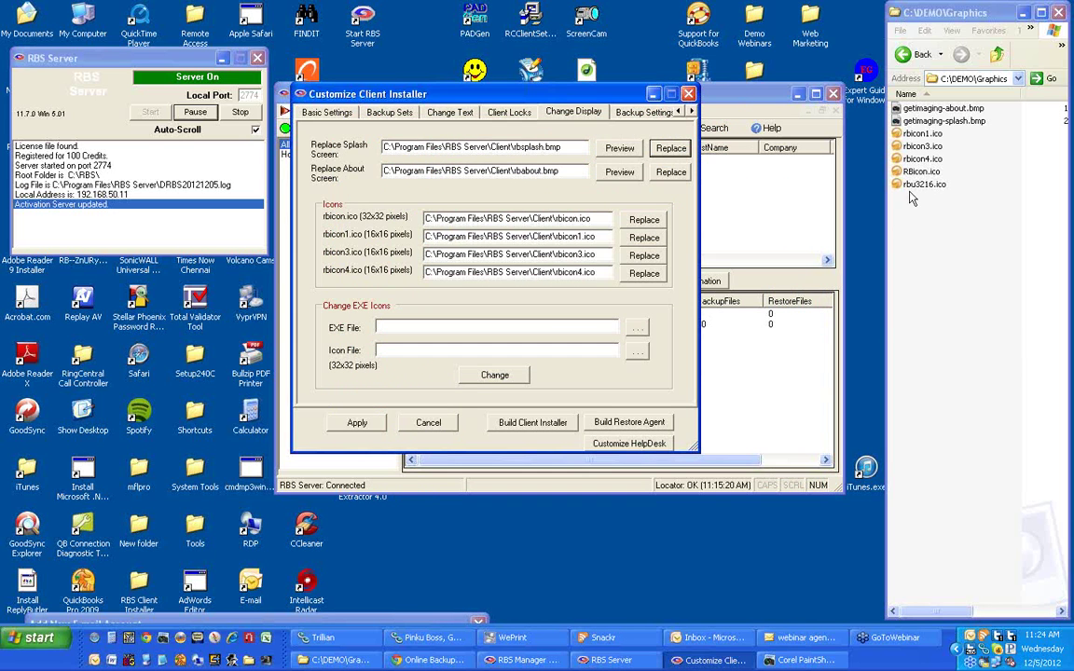
Rename getimaging-about.bmp to rbsabout.bmp in C:\DEMO\Graphics.
click(944, 109)
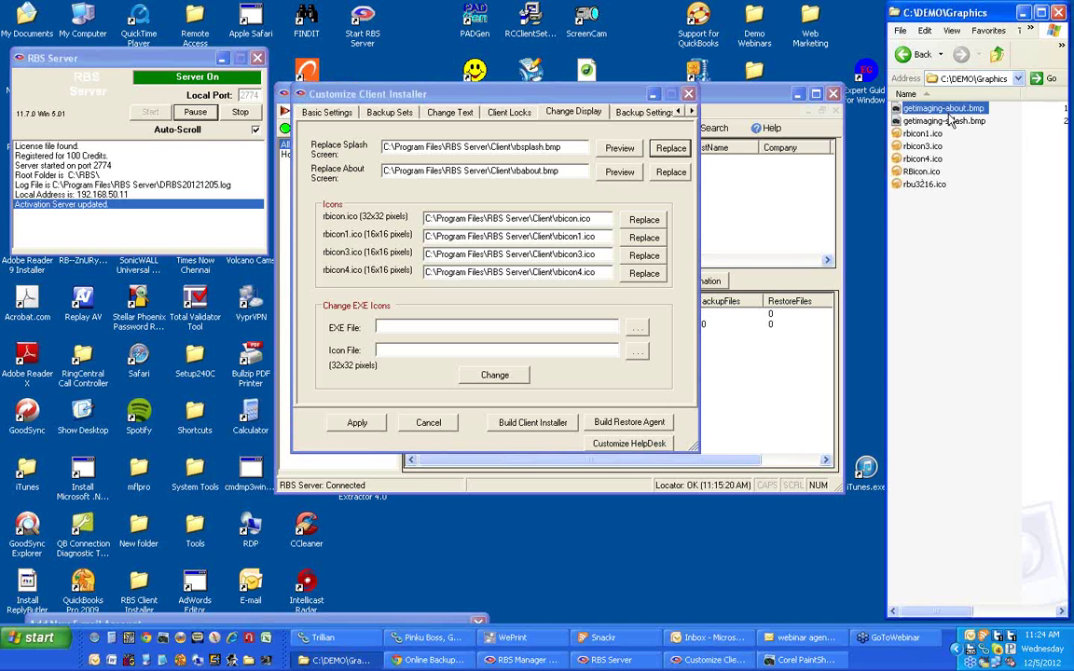
click(966, 111)
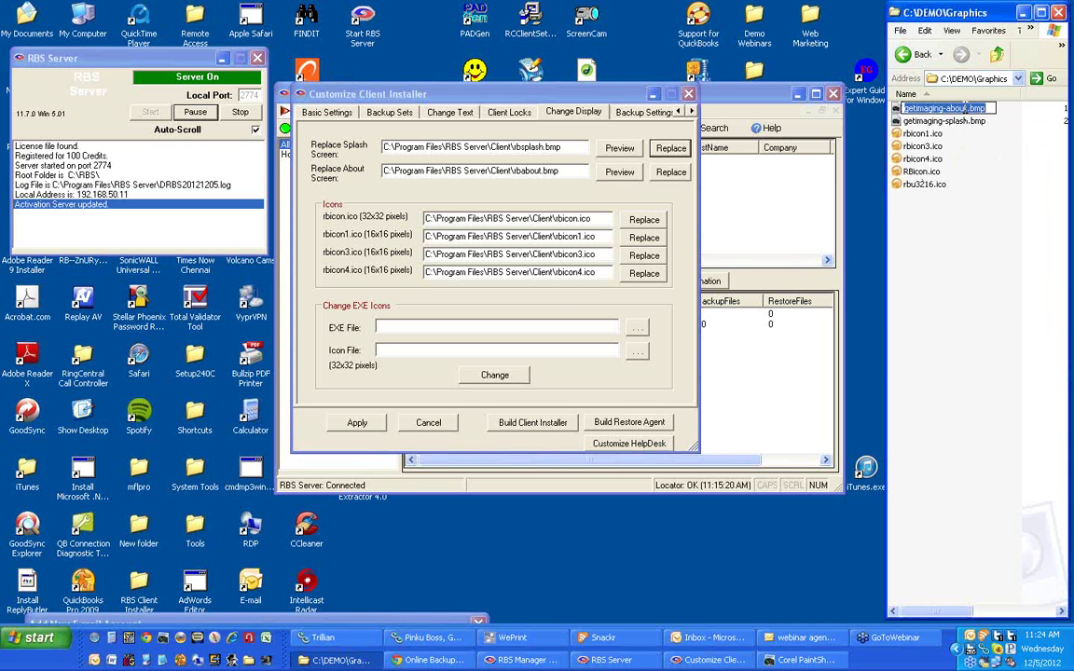
text(rb)
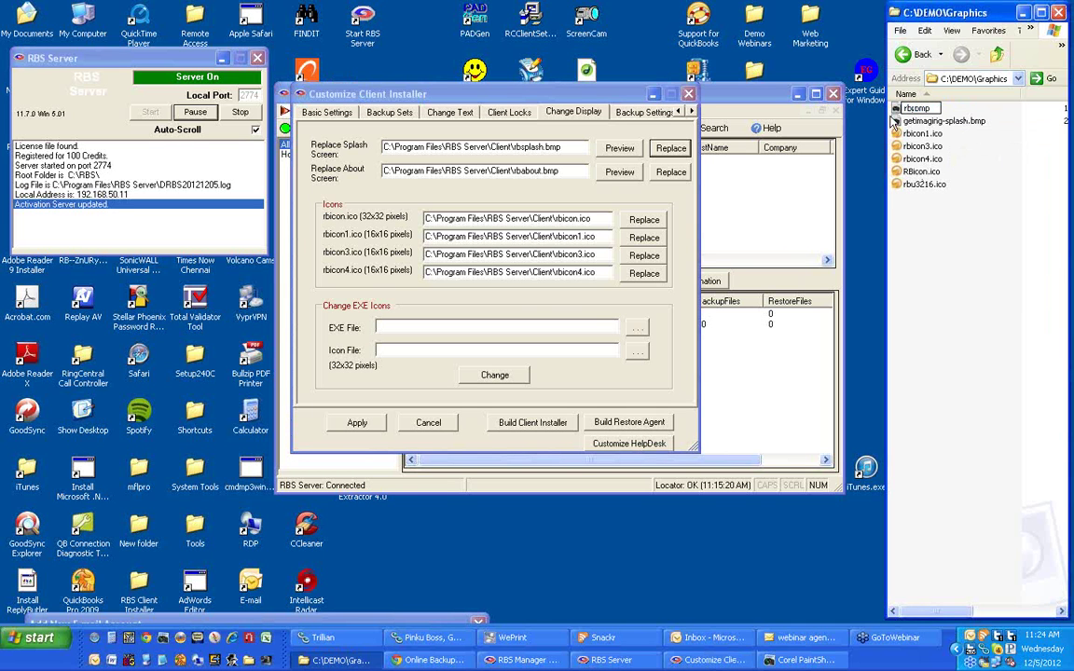
text(splash)
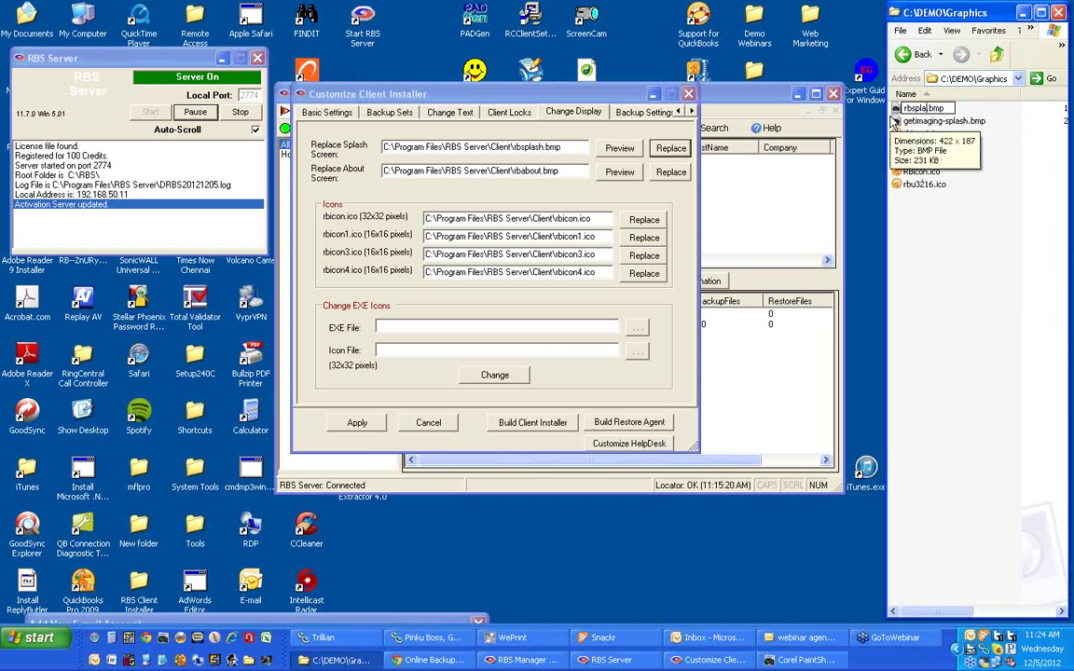
key(Return)
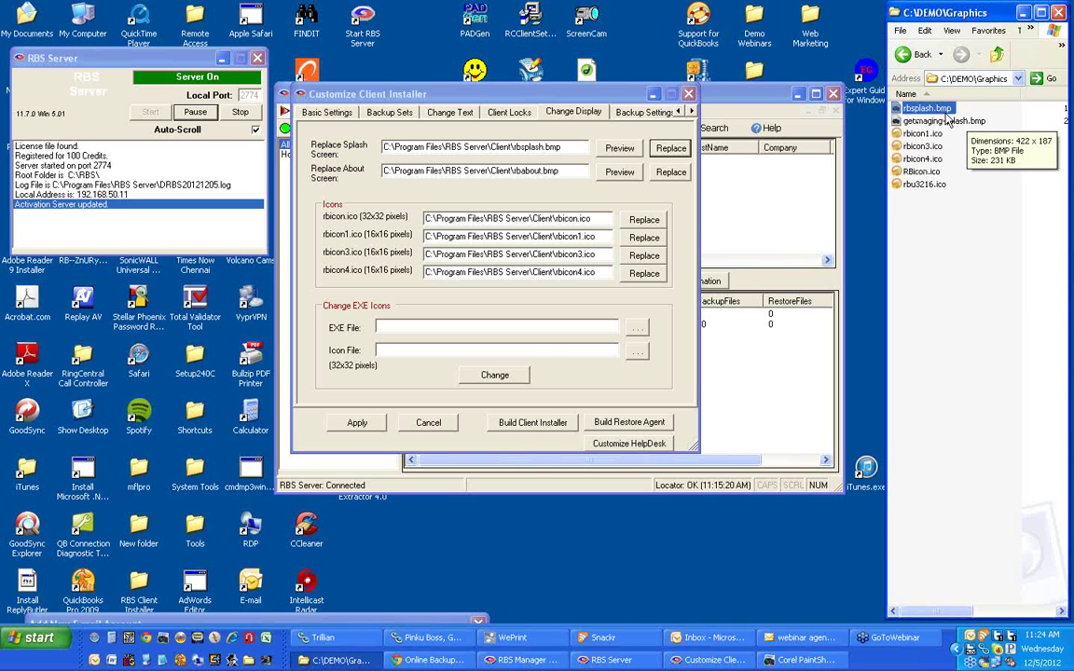
key(F2)
drag(931, 108, 919, 108)
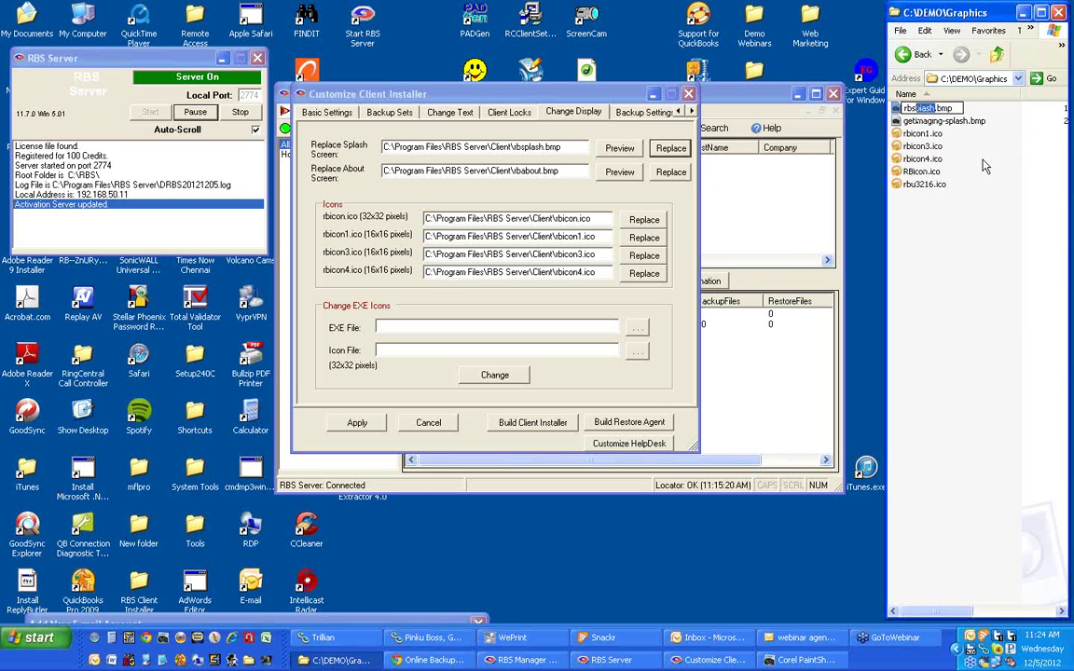
text(about)
key(Return)
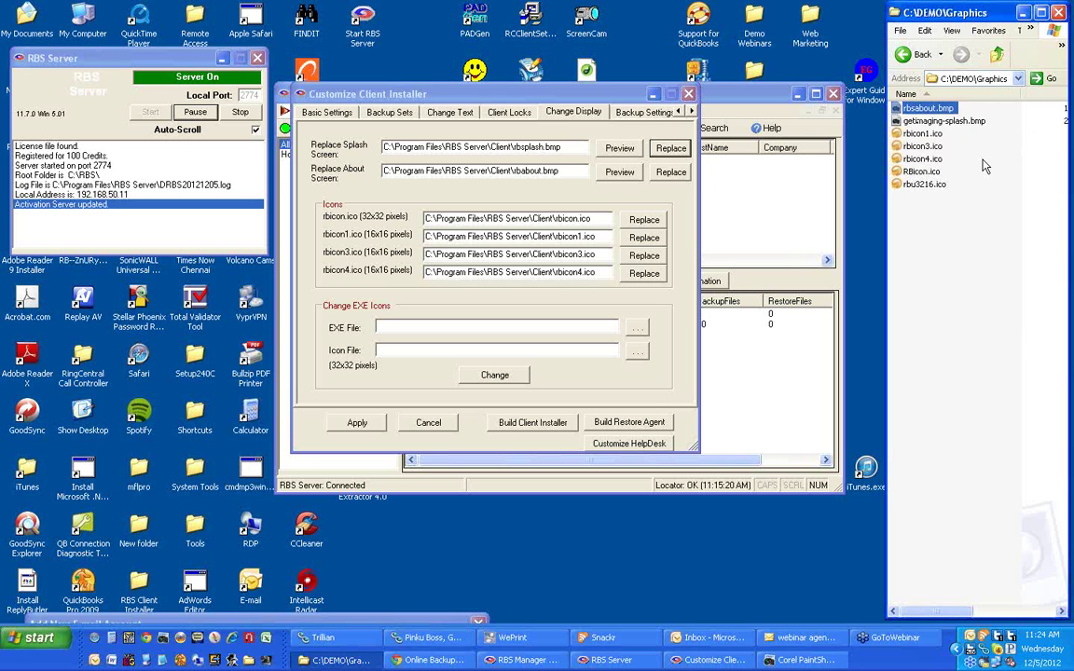
Rename getimaging-splash.bmp to rbsplash.bmp and start replacing the splash screen image.
click(968, 122)
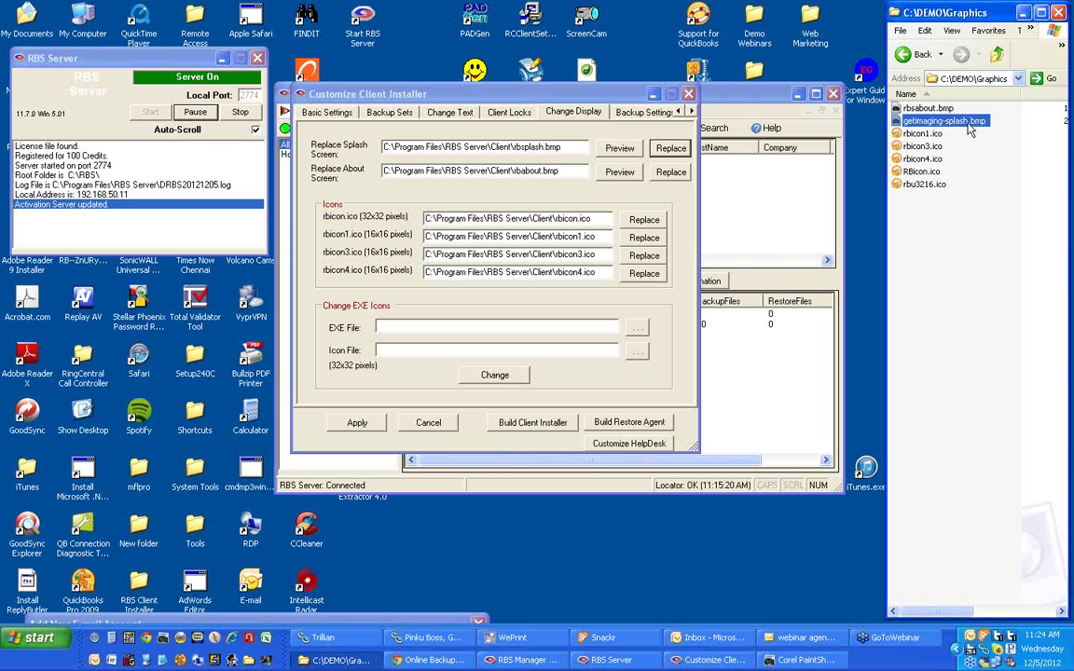
click(967, 122)
drag(936, 122, 903, 121)
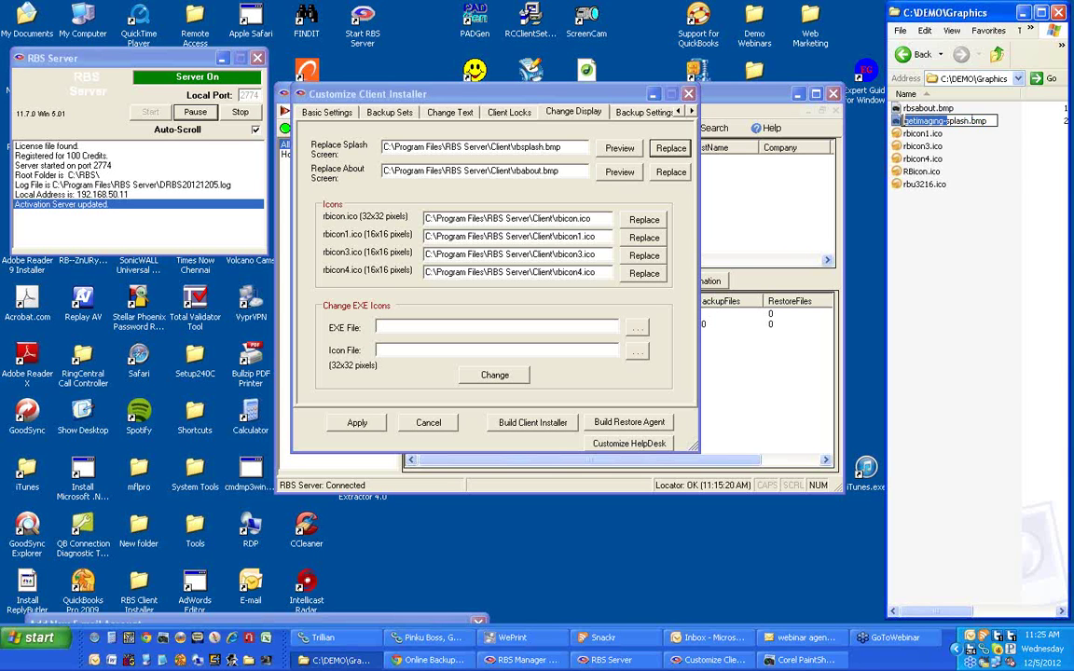
text(rb)
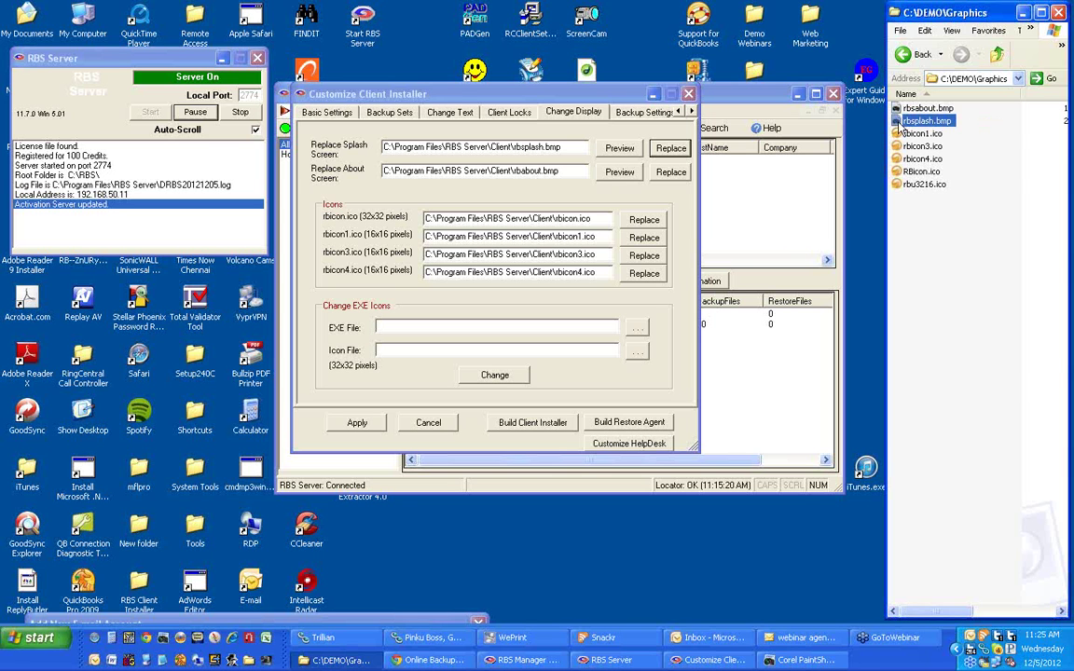
click(671, 147)
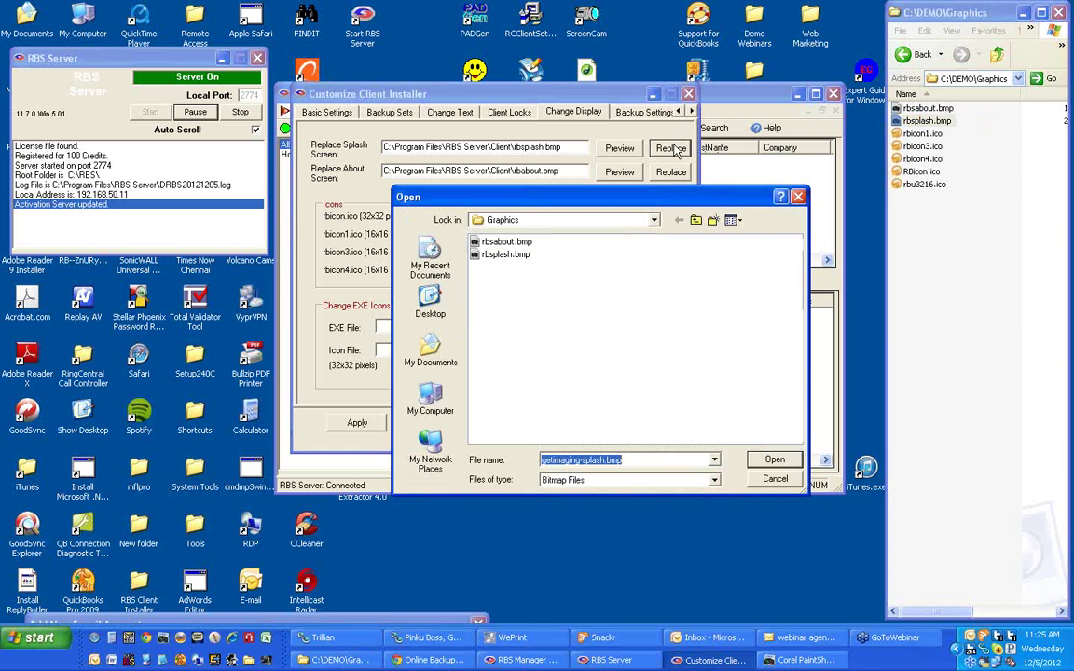
Set the splash screen to rbsplash.bmp; rbsabout.bmp for About is rejected as Filename Invalid.
double_click(506, 257)
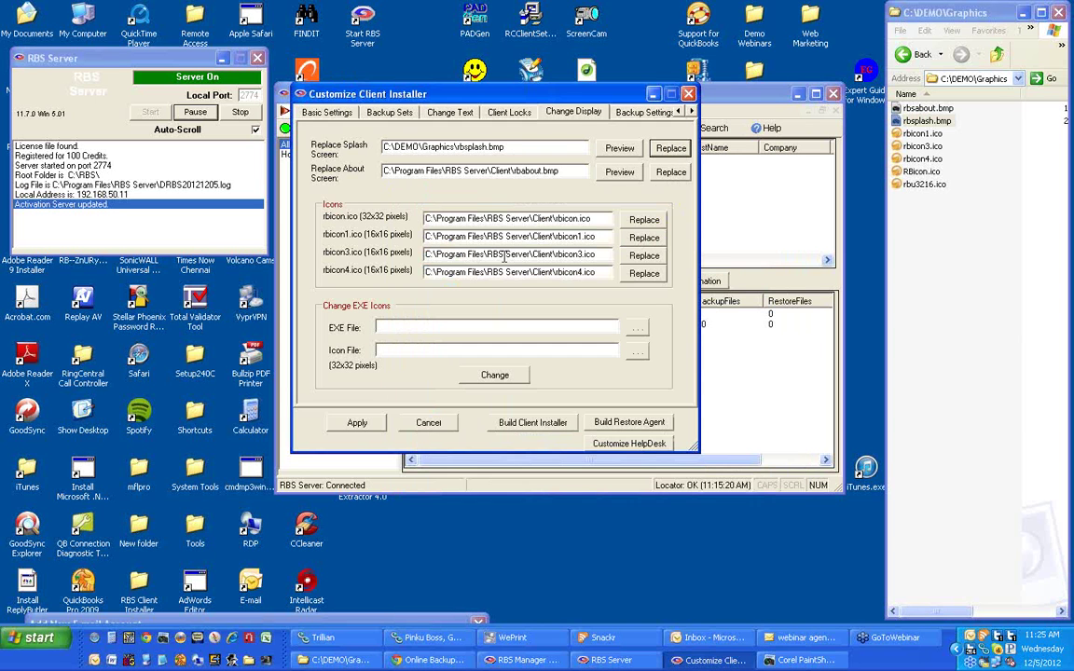
click(664, 178)
double_click(511, 246)
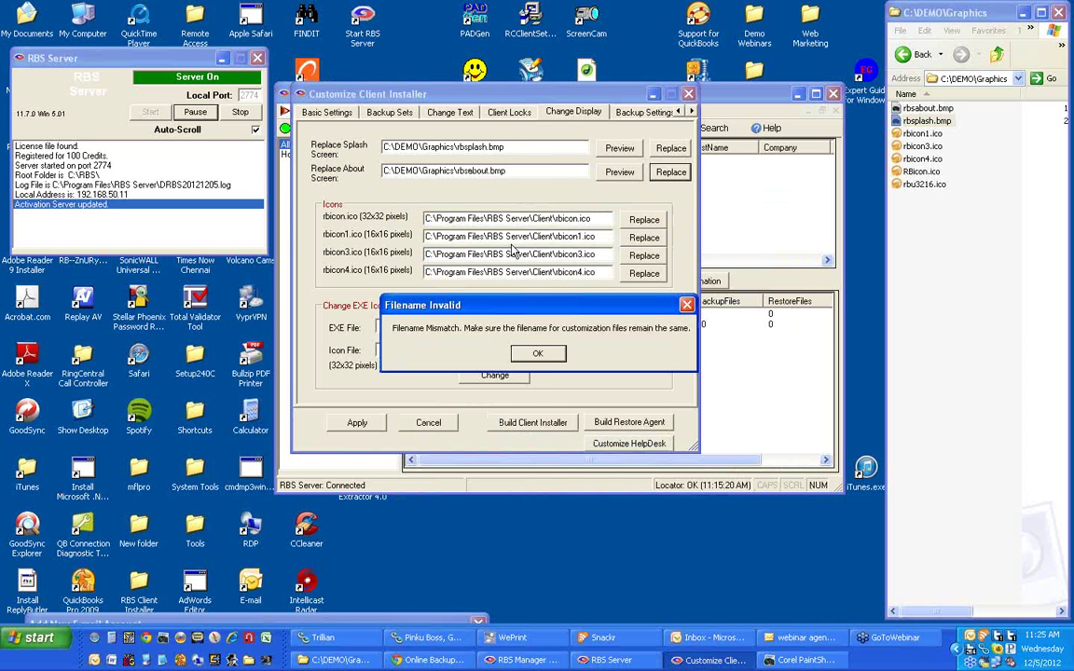
click(539, 355)
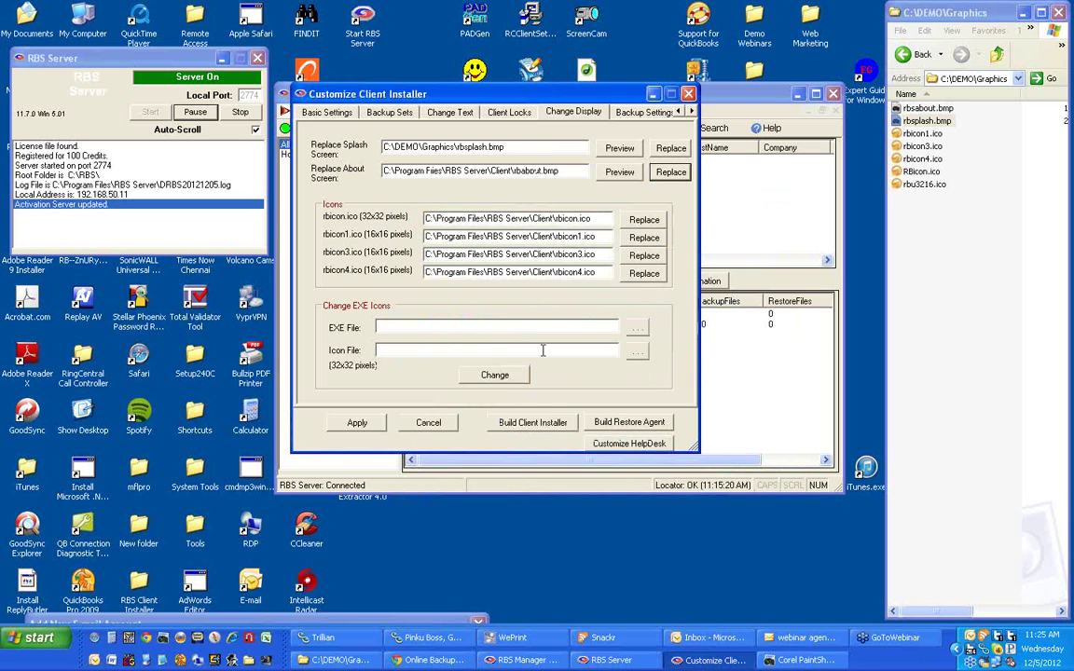
Retry rbsabout.bmp as the About image twice, each time dismissing the filename mismatch warning.
click(923, 122)
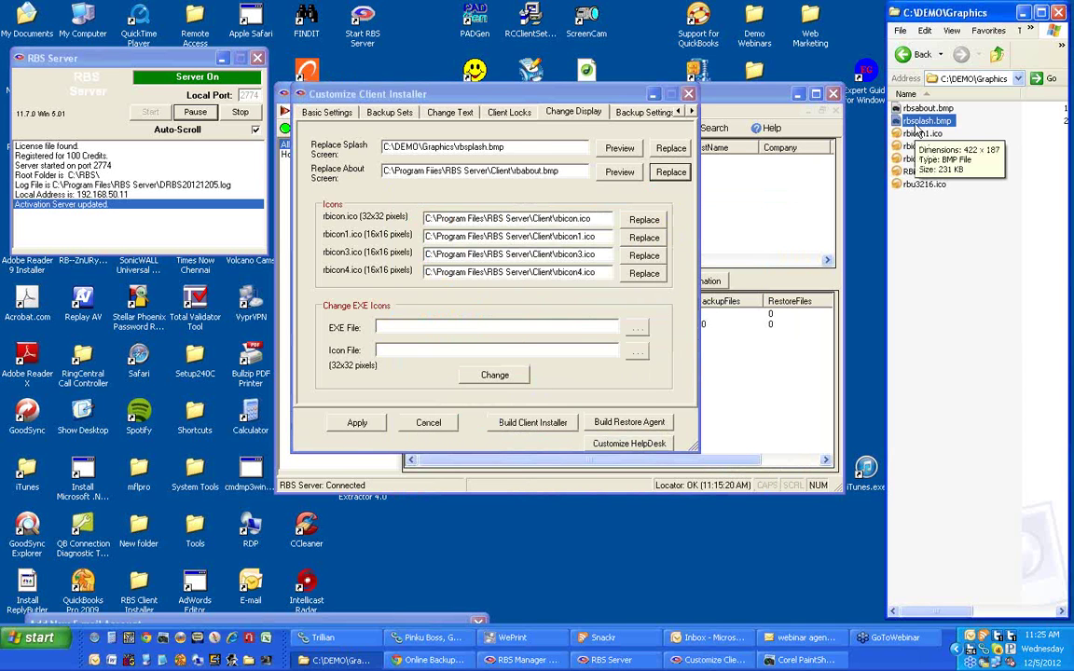
click(916, 122)
key(Escape)
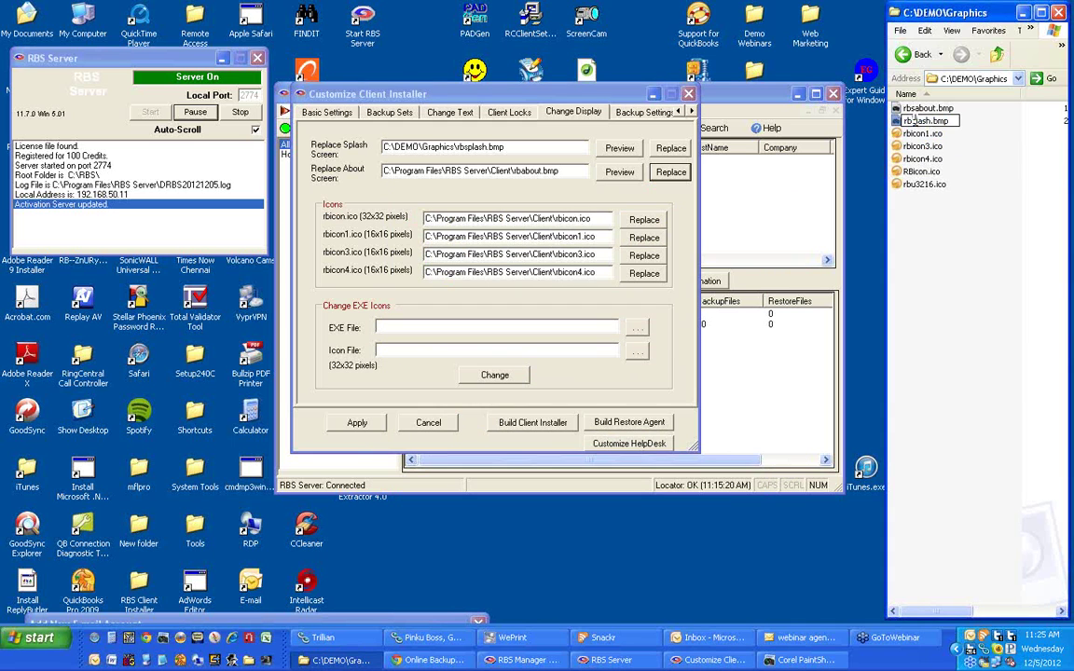
click(670, 172)
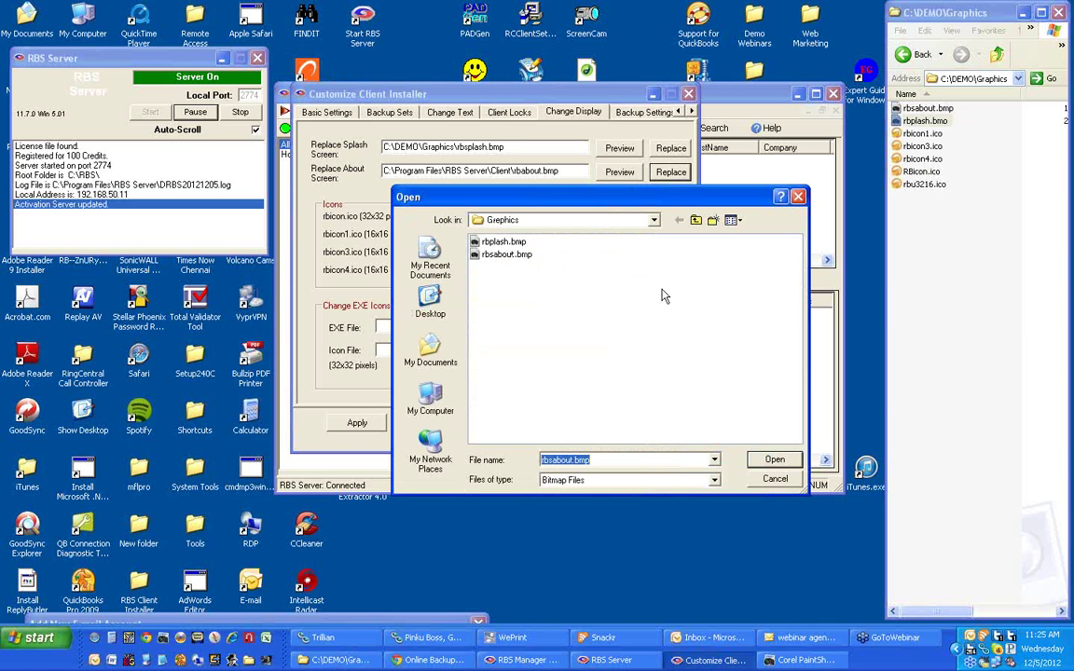
click(775, 459)
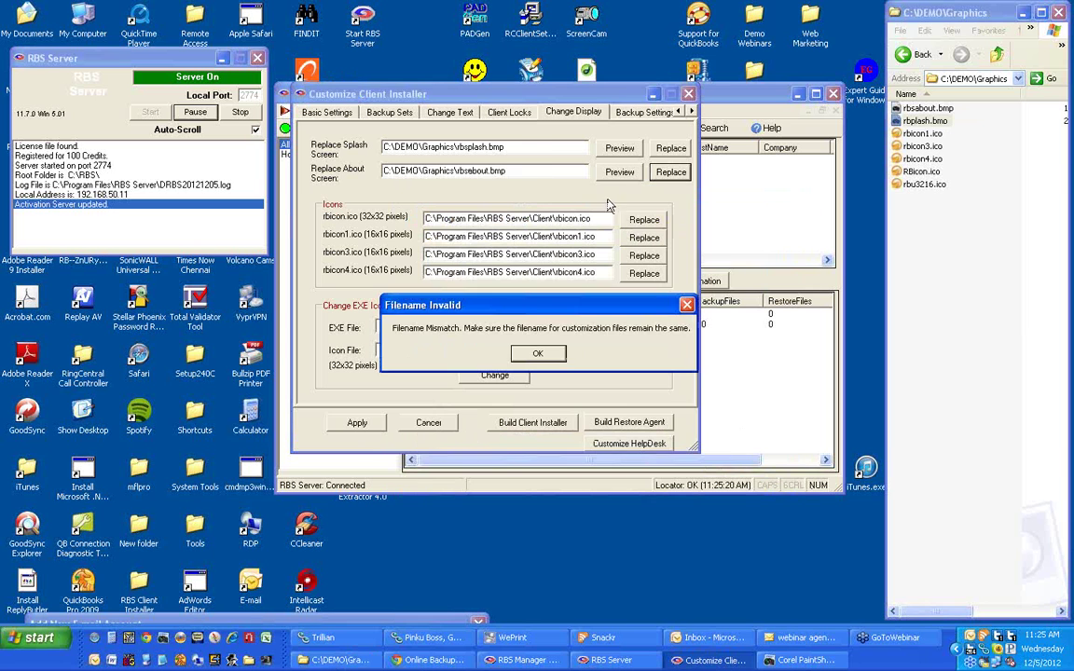
click(538, 353)
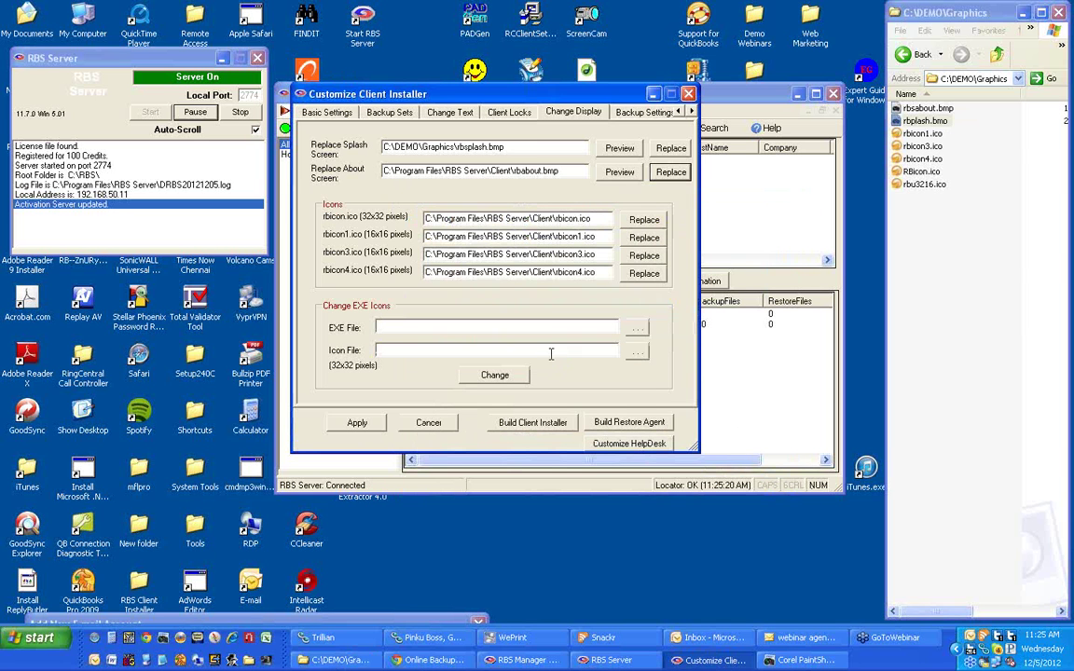
click(670, 172)
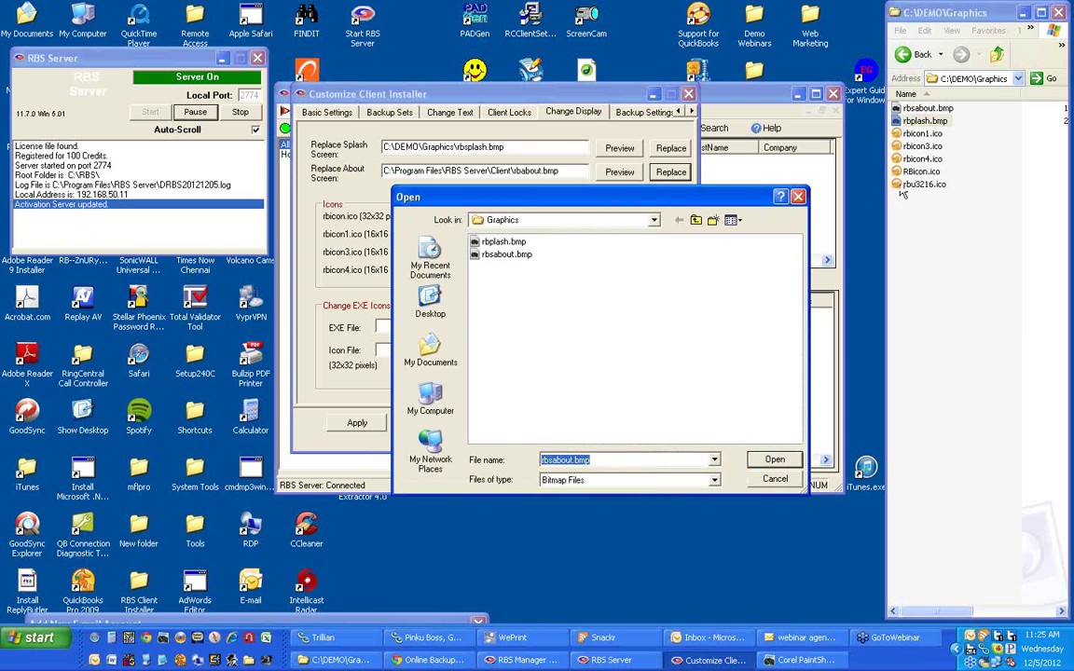
key(Return)
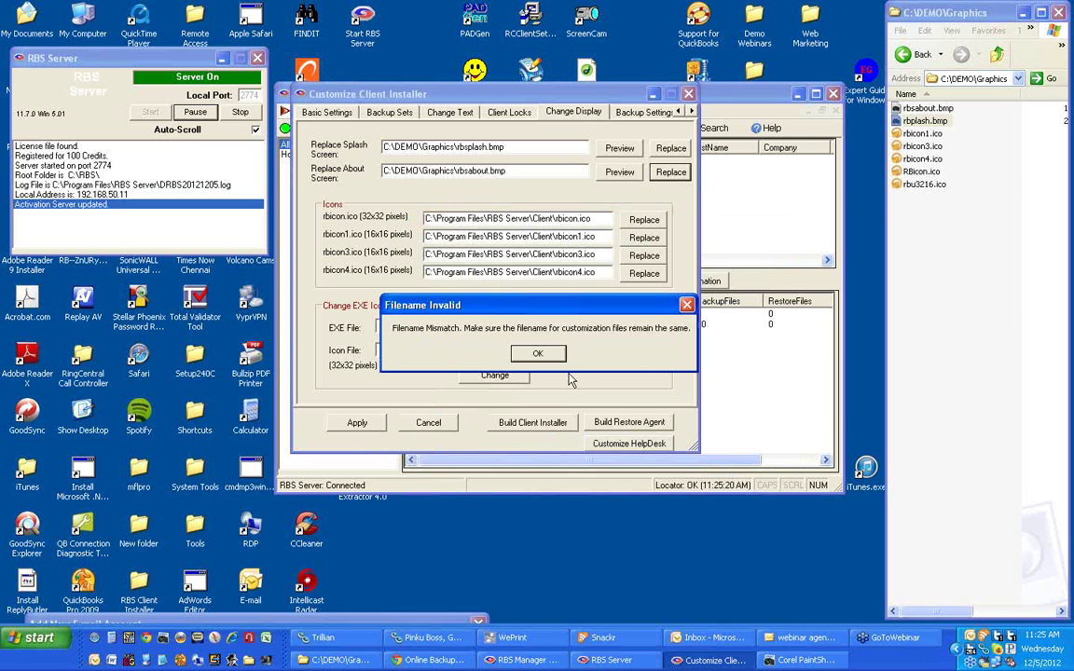
click(539, 354)
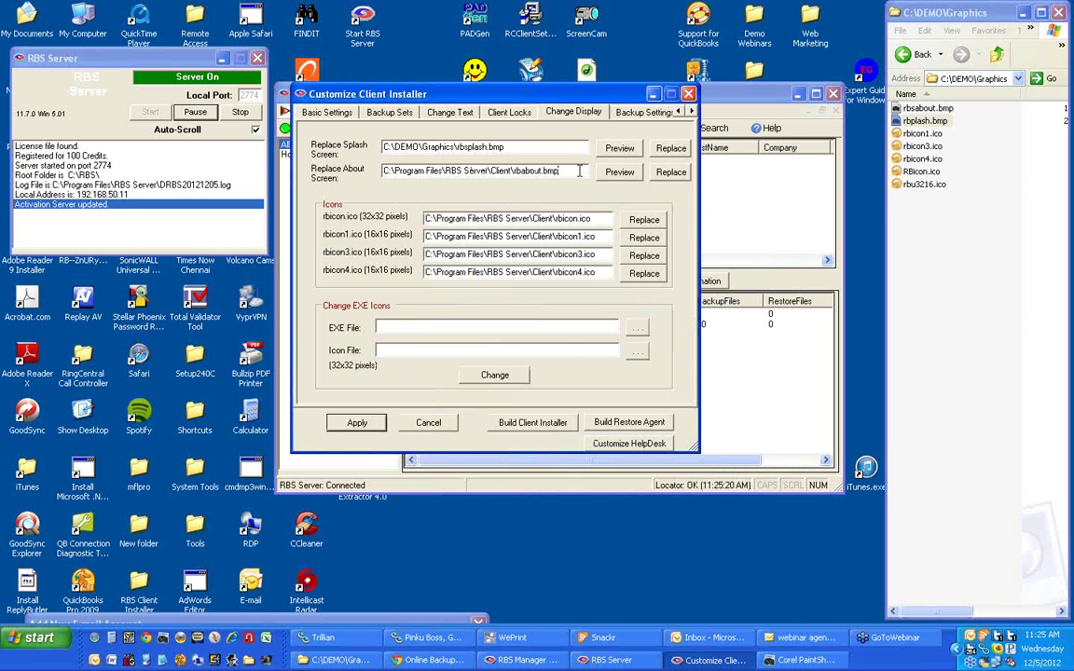
Clear the About path and try rbsabout.bmp once more; it is rejected again, leaving vbabout.bmp.
drag(560, 171, 396, 170)
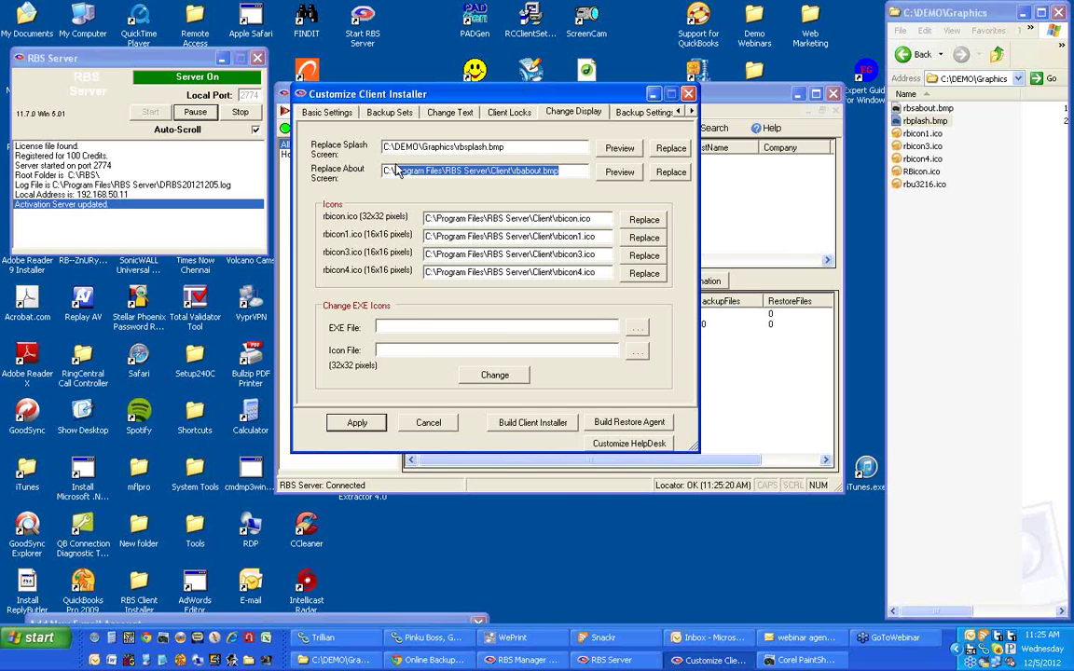
click(395, 170)
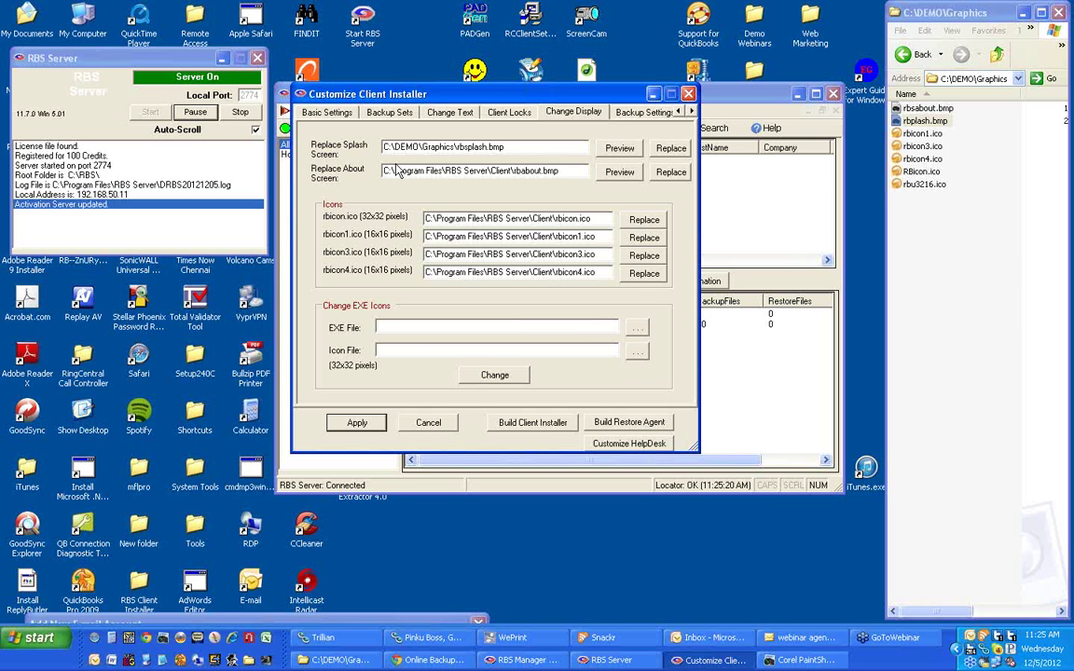
key(shift+End)
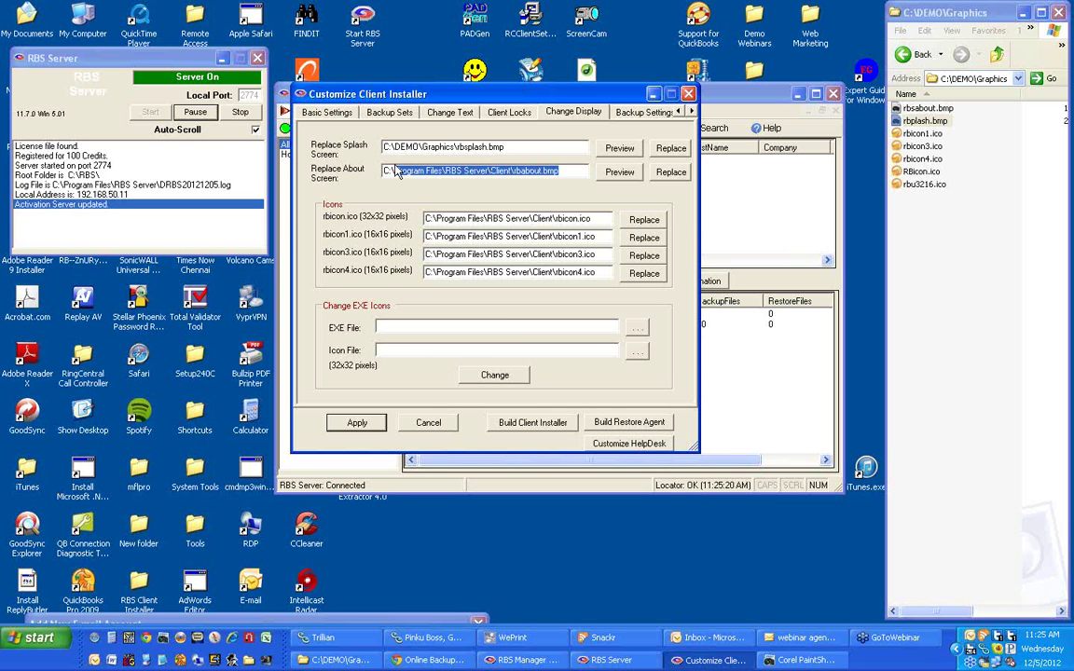
click(395, 171)
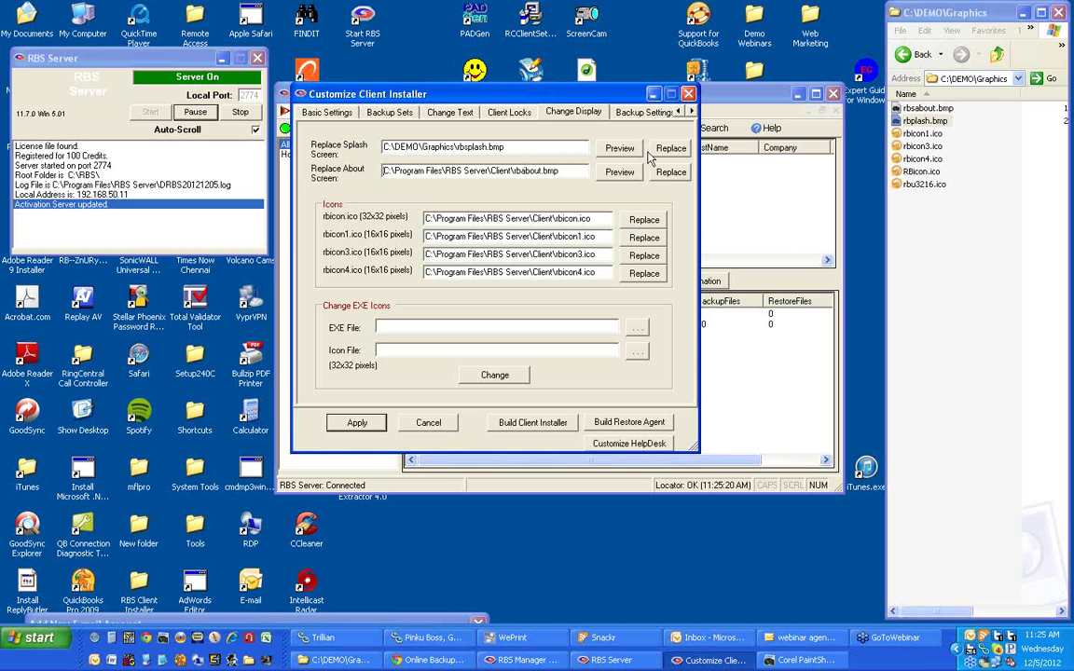
click(930, 121)
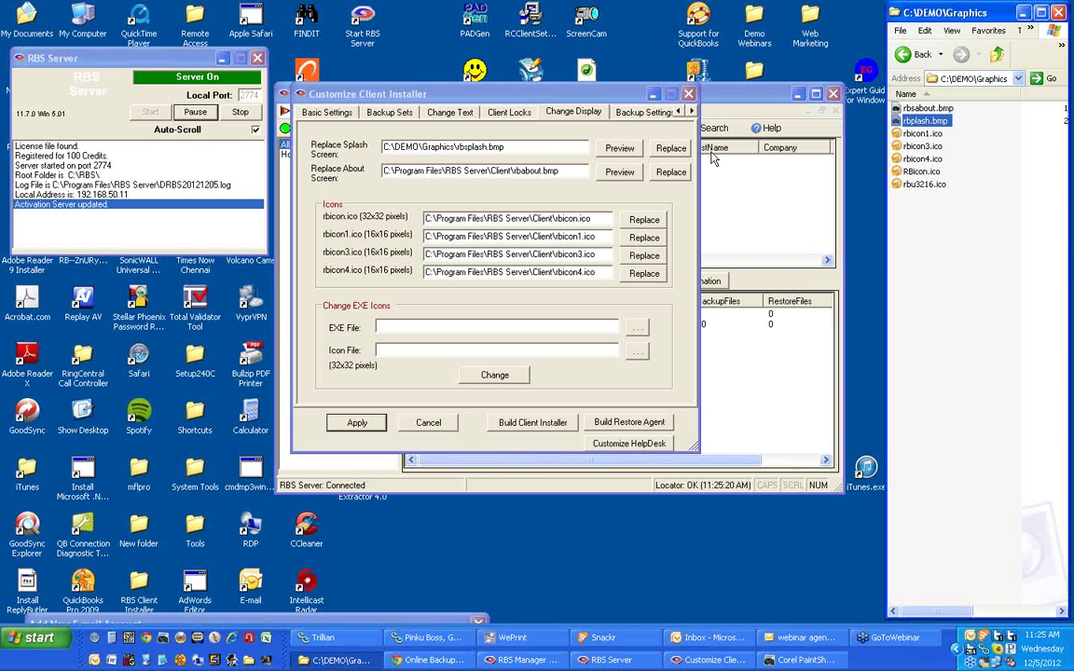
click(670, 171)
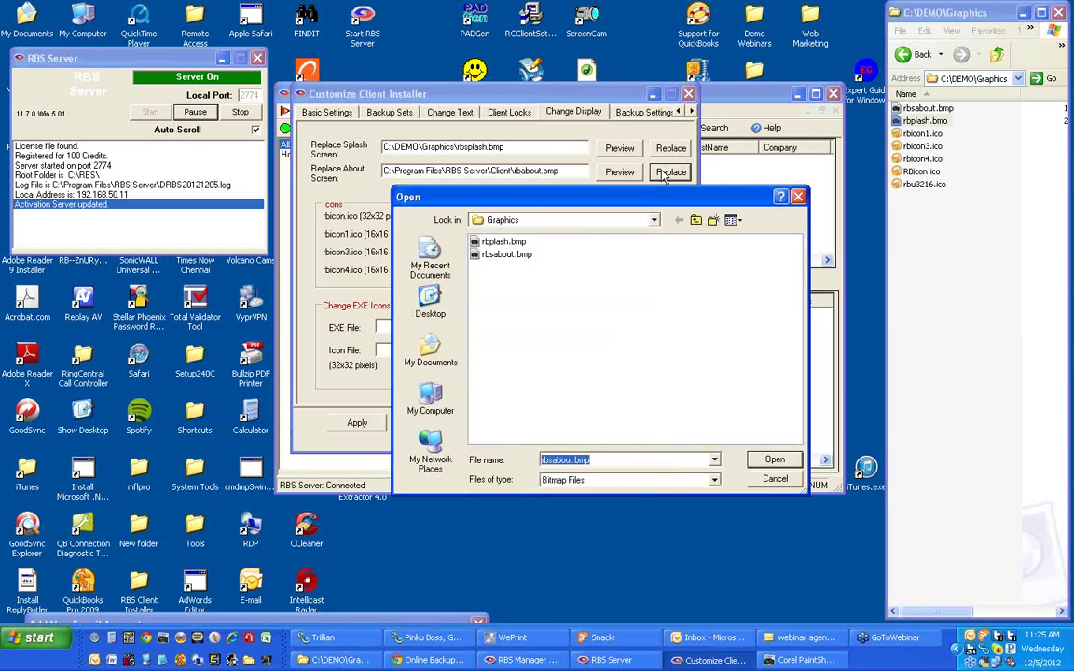
double_click(513, 254)
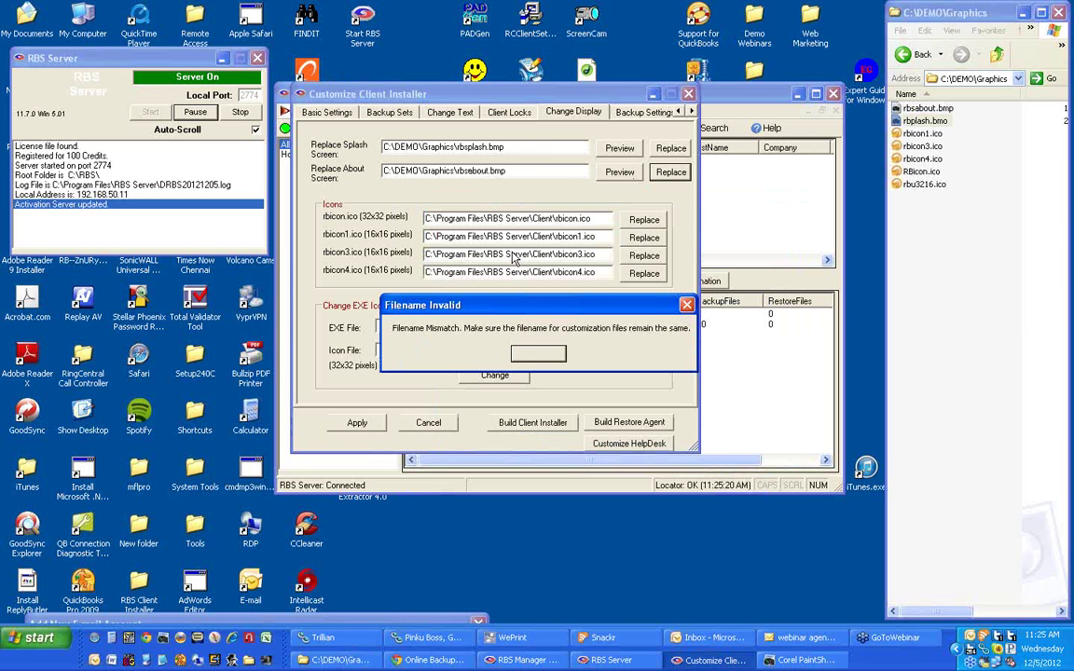
click(537, 358)
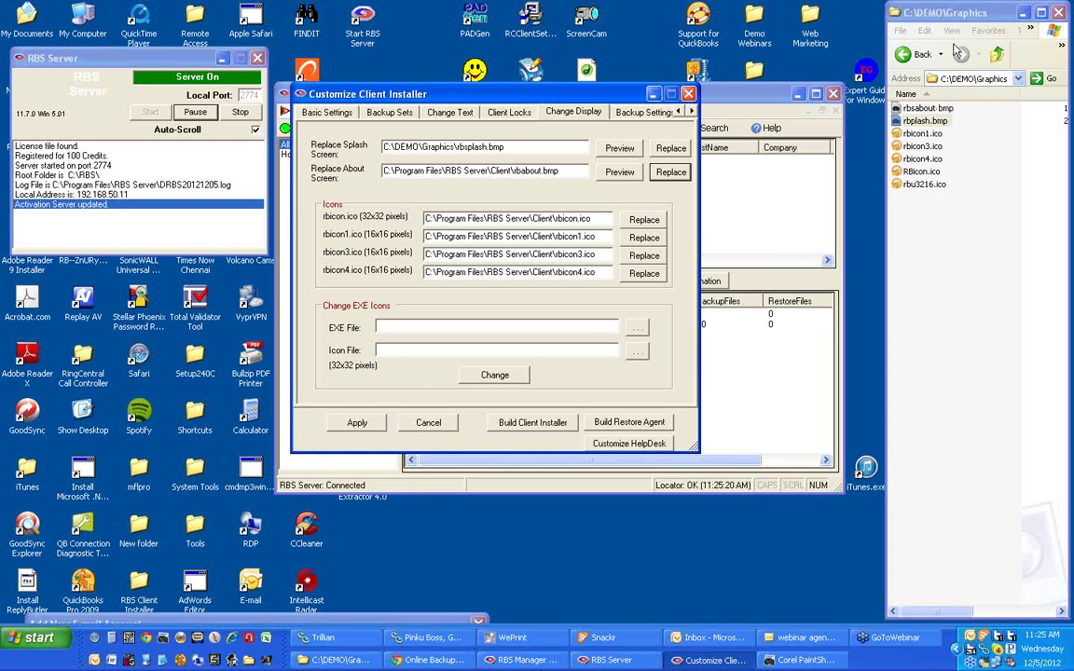
click(928, 133)
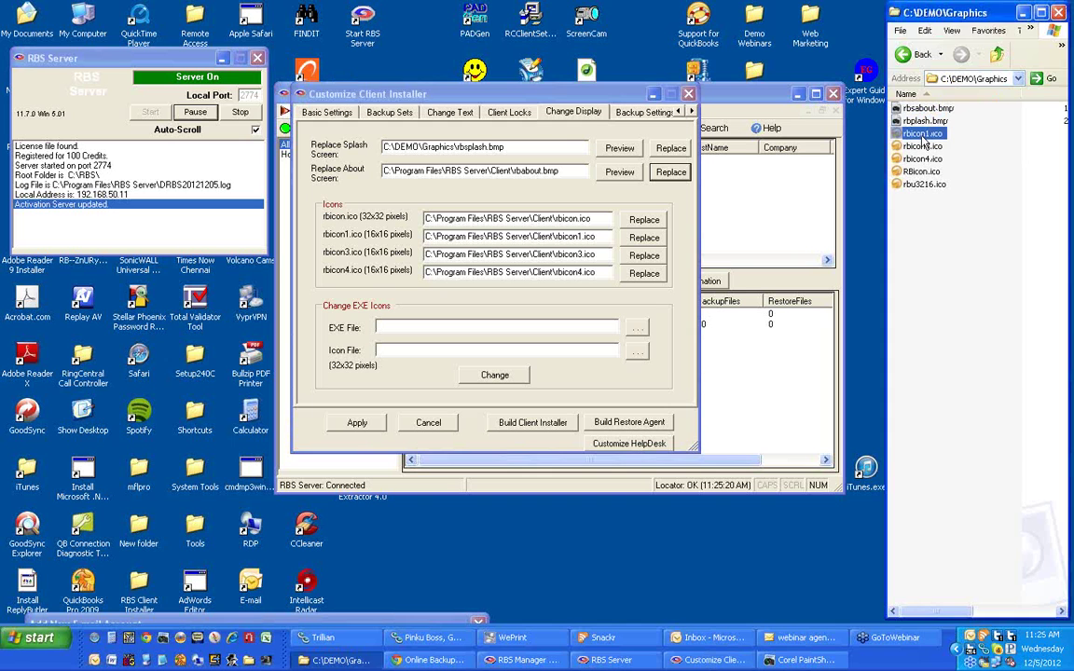
click(555, 96)
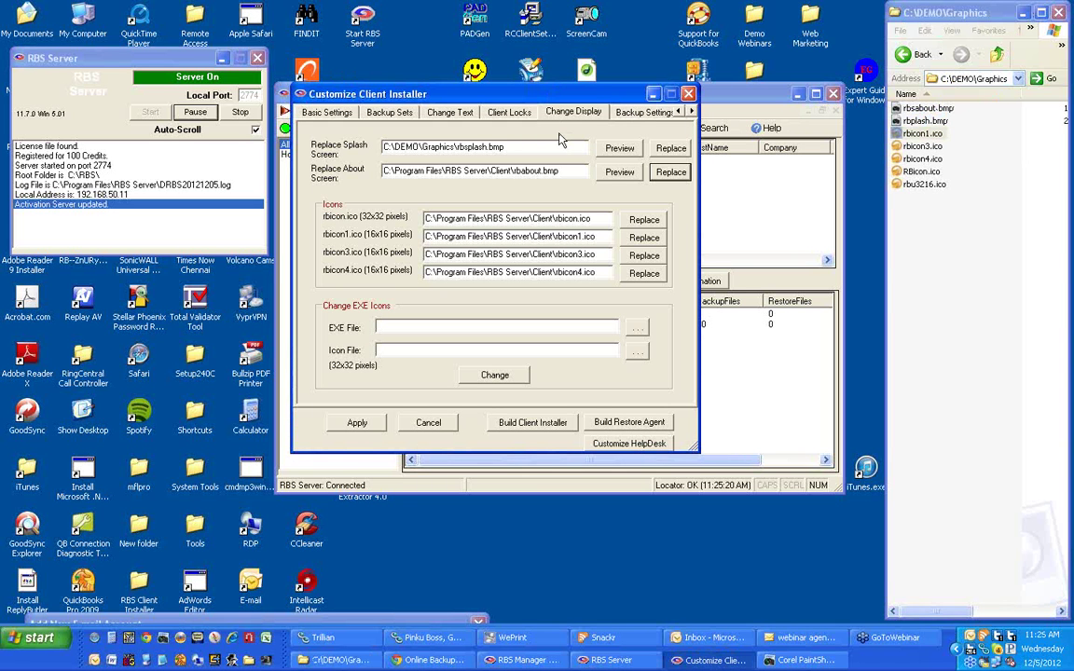
Replace the client icons with RBicon.ico, rbicon1.ico, rbicon3.ico and rbicon4.ico from C:\DEMO\Graphics.
click(642, 221)
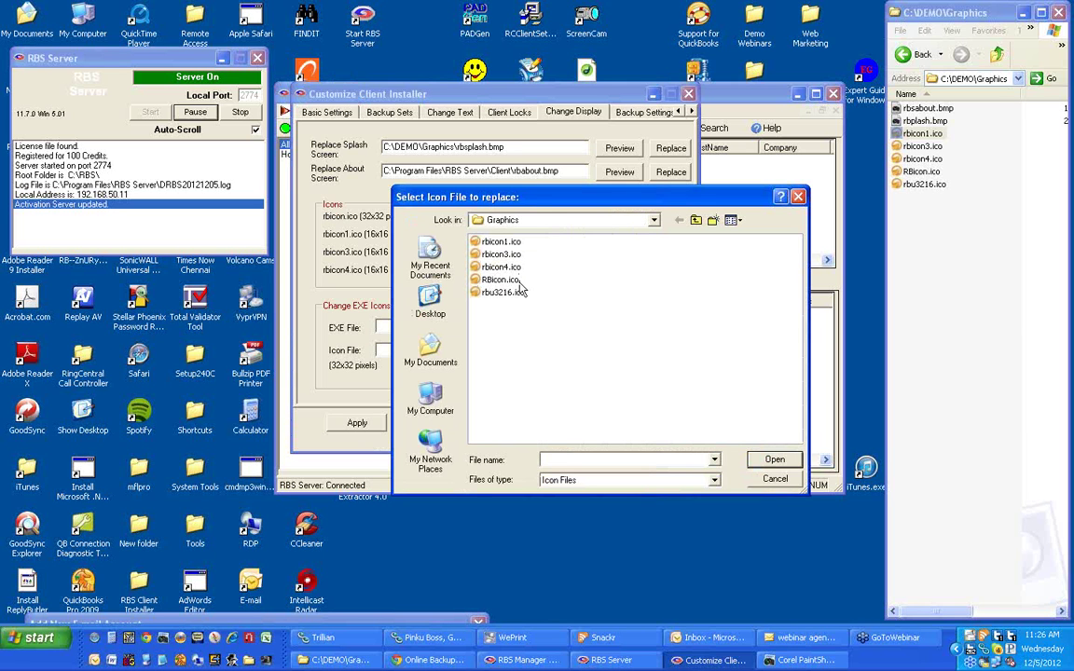
double_click(503, 281)
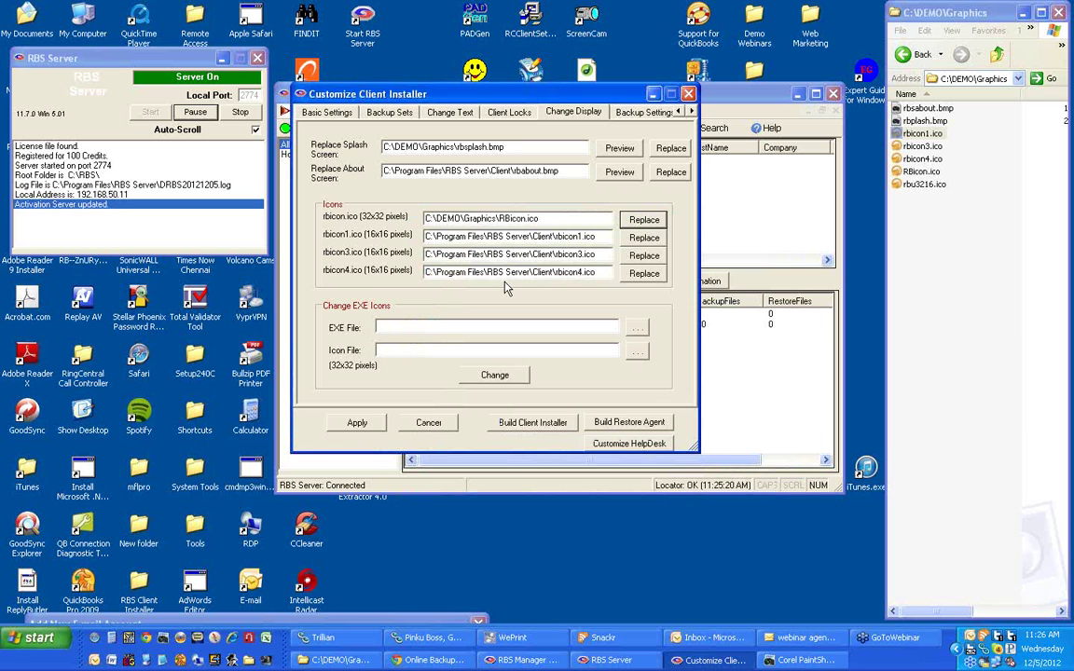
click(633, 240)
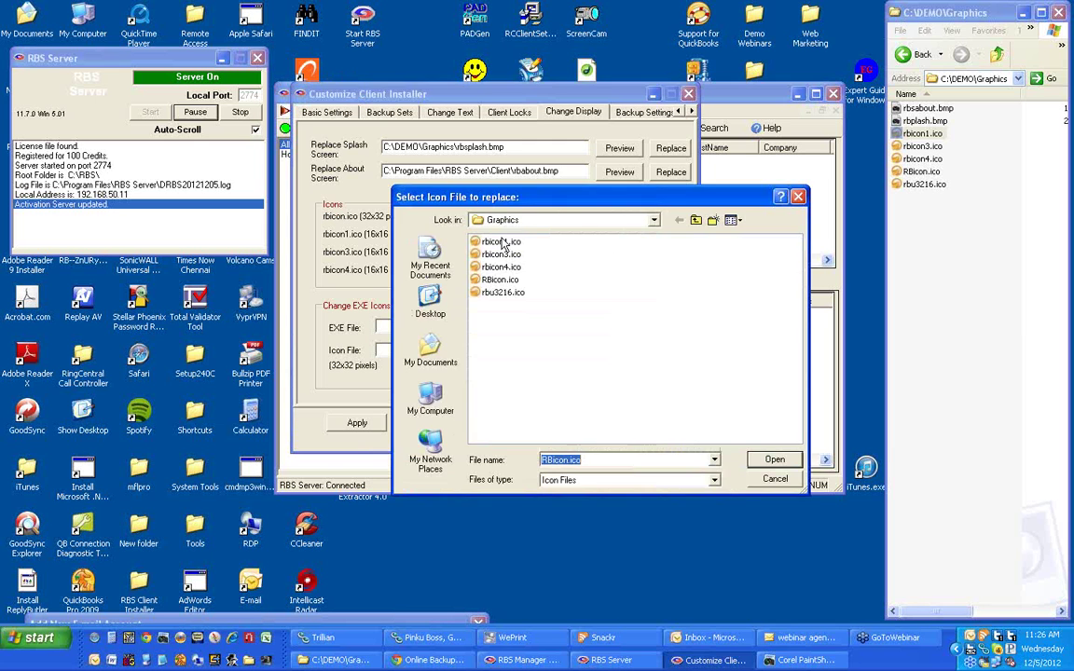
double_click(501, 240)
click(634, 256)
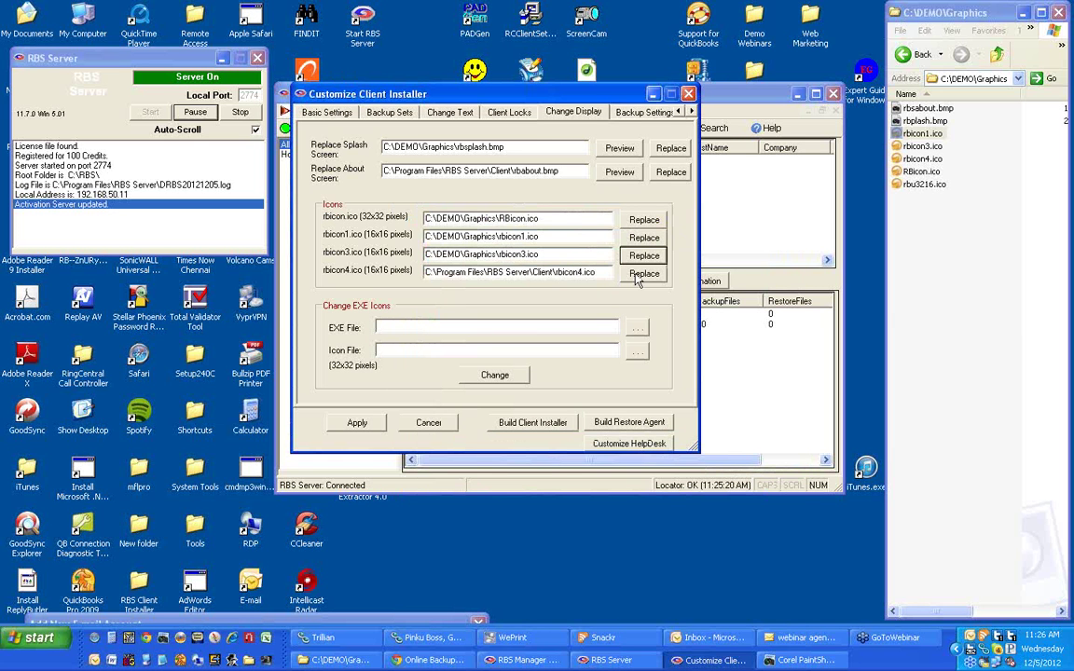
click(643, 274)
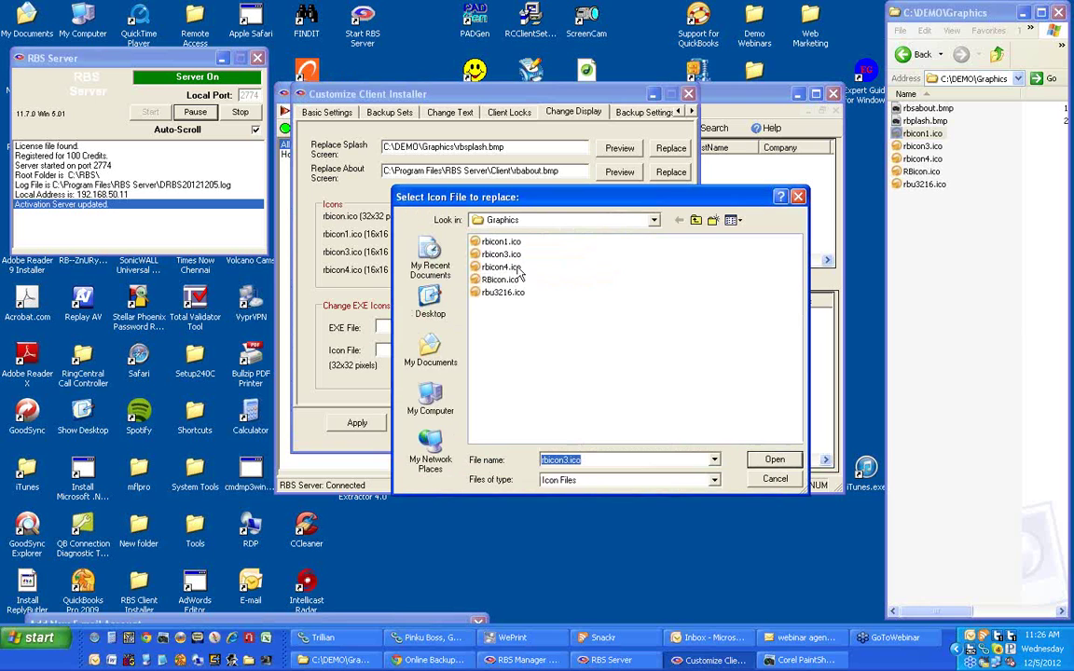
double_click(503, 268)
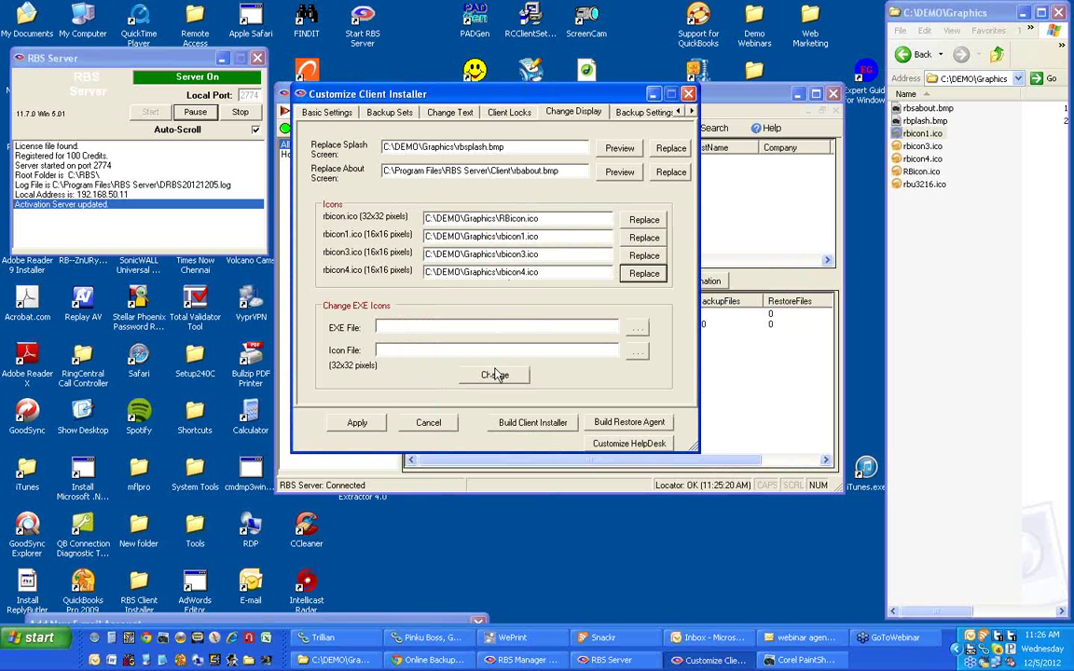
Pick rbackup.exe, then clear the EXE File path so it stays empty.
click(637, 330)
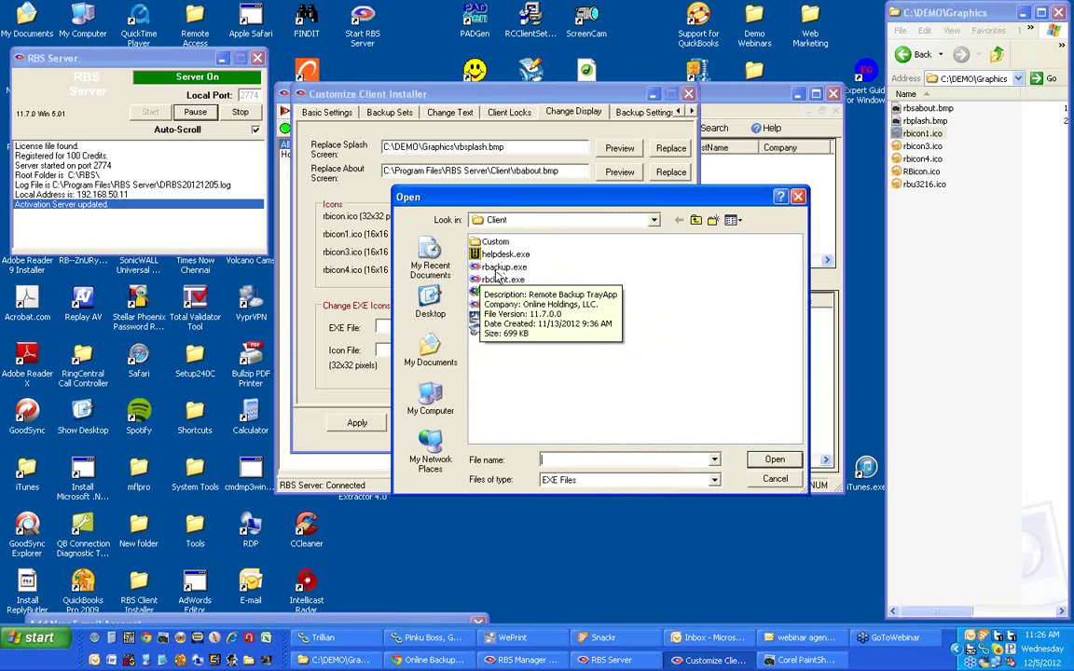
double_click(494, 268)
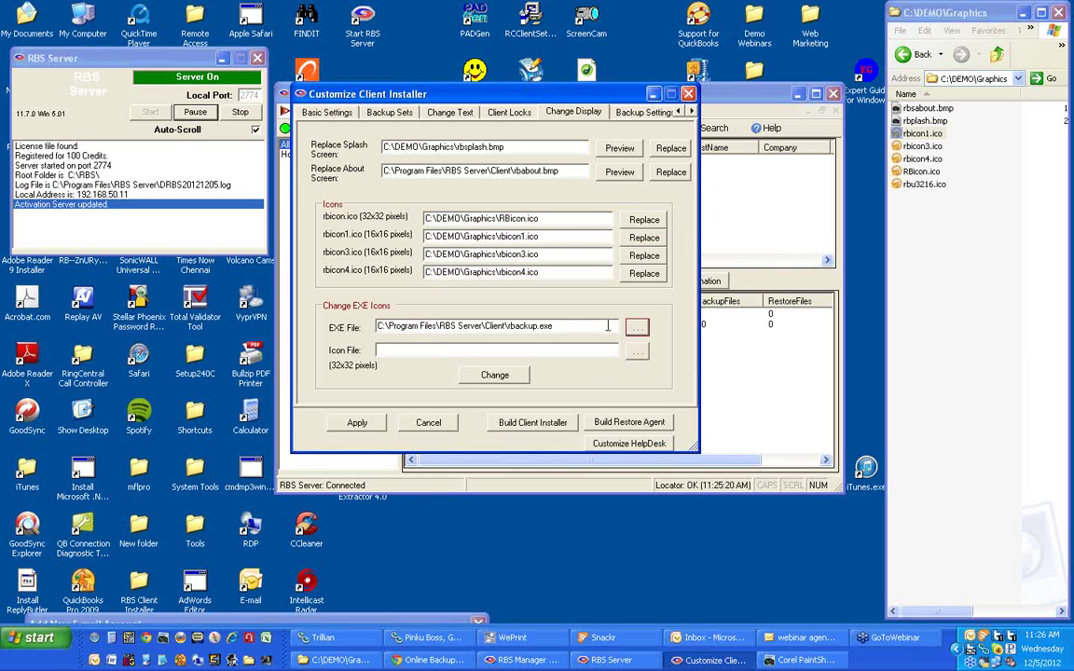
drag(573, 326, 341, 321)
key(Delete)
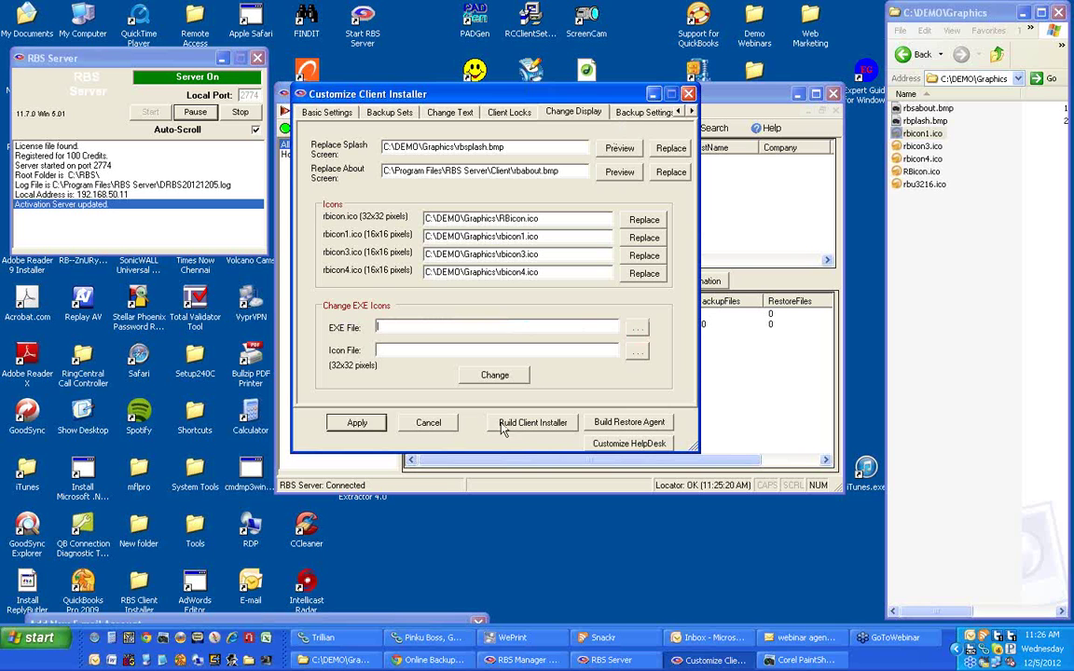
Apply the display graphics to Backup.mdb, confirm the change, and go to Backup Settings.
click(362, 423)
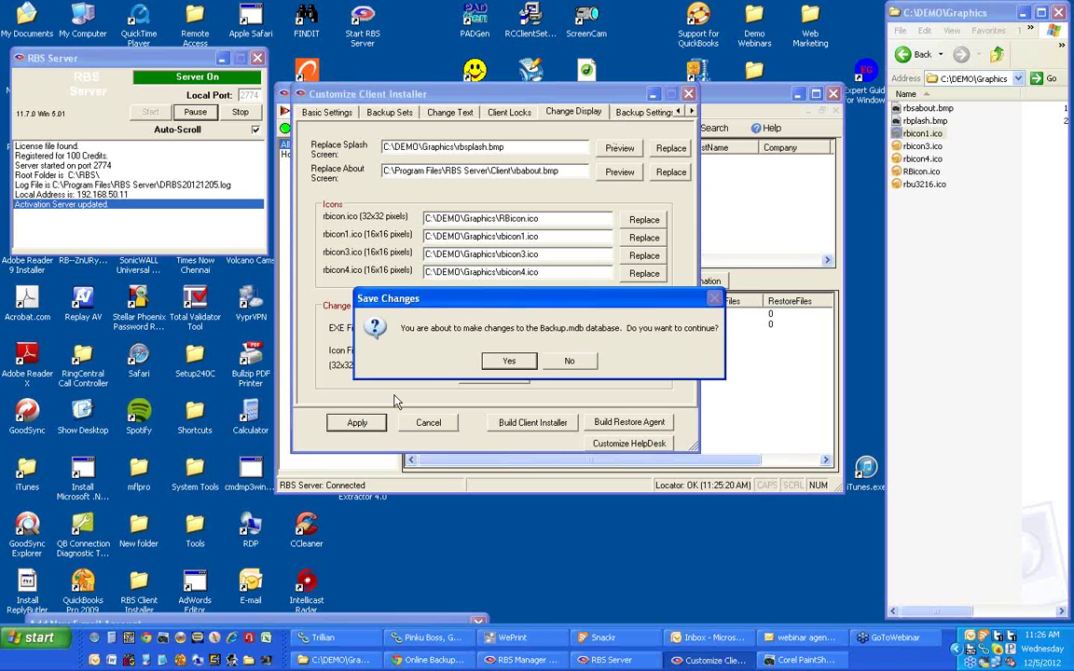
click(522, 361)
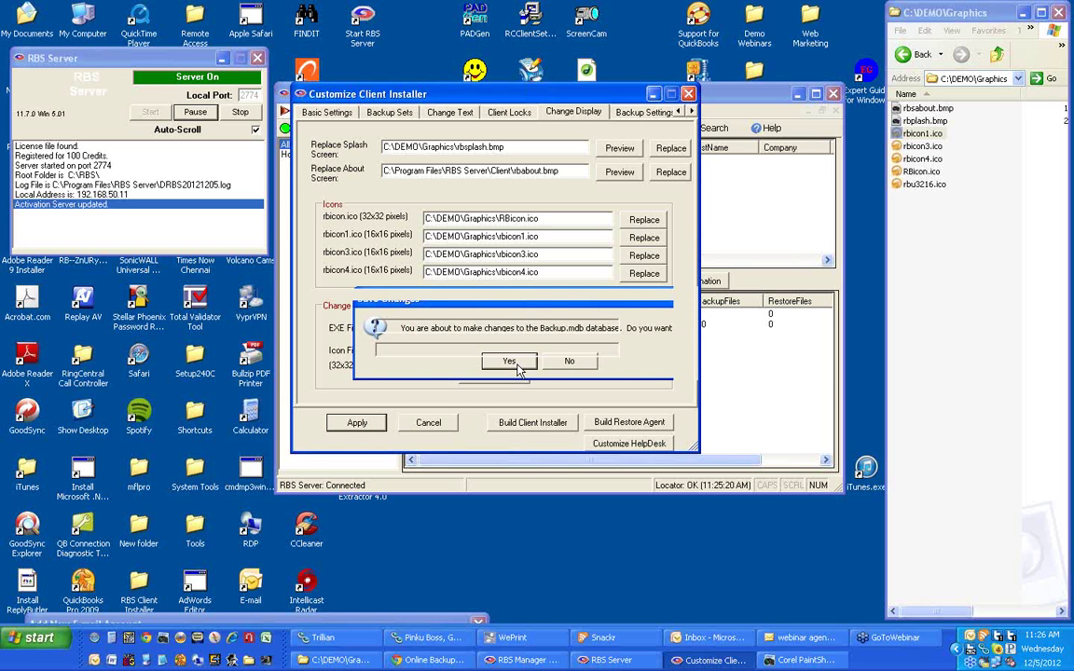
click(519, 370)
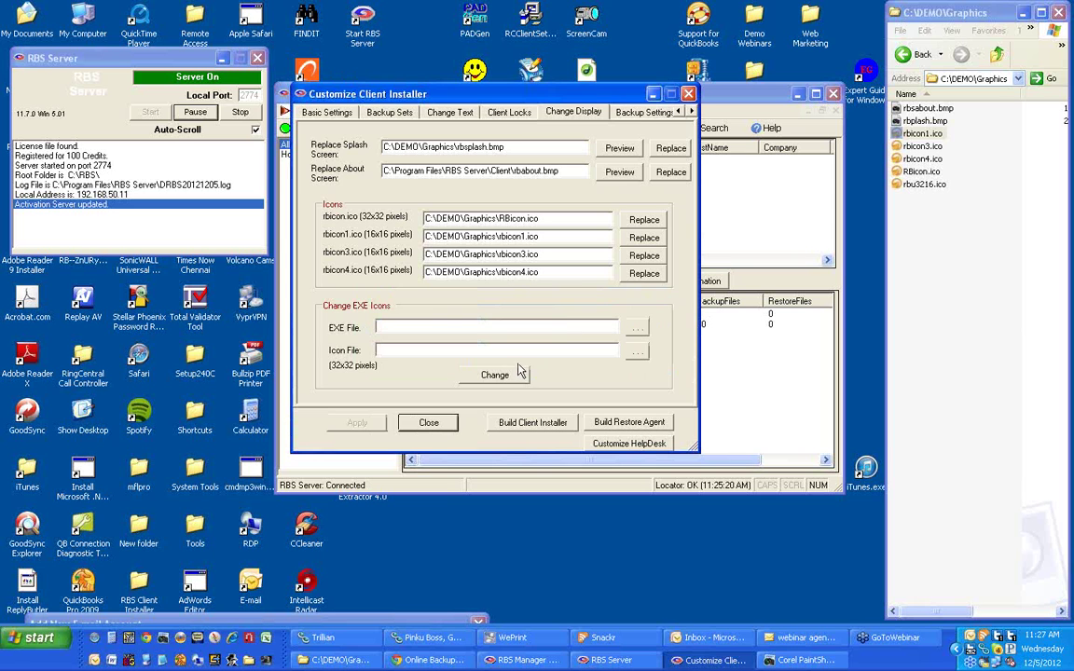
click(640, 112)
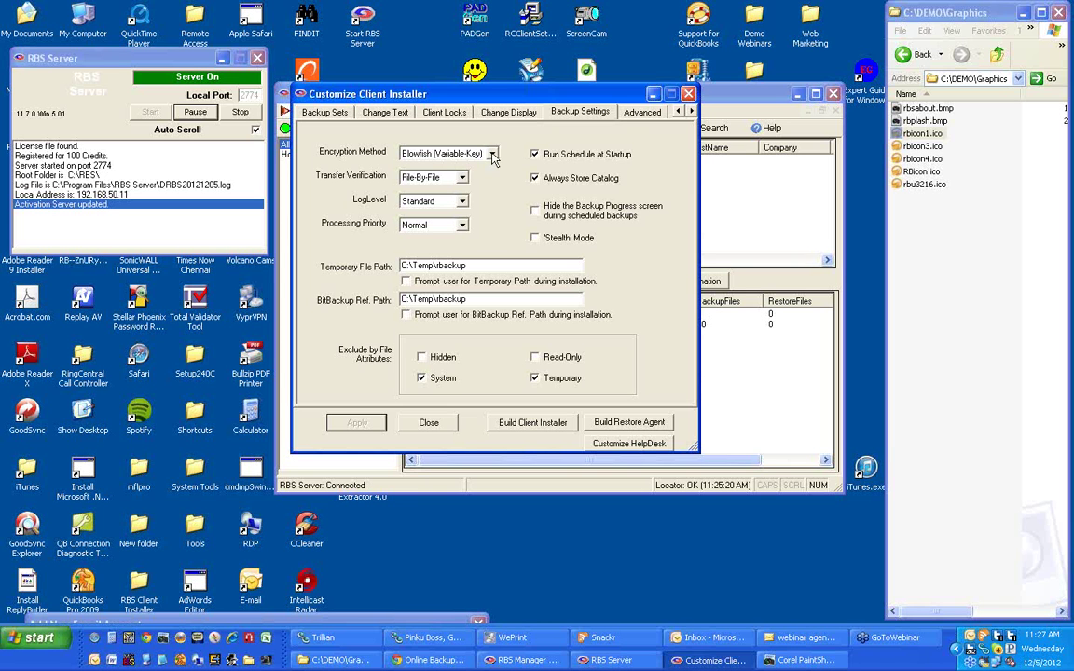
Choose AES 256-bit (Most secure) encryption and exclude Hidden and Read-Only files from backups.
click(492, 155)
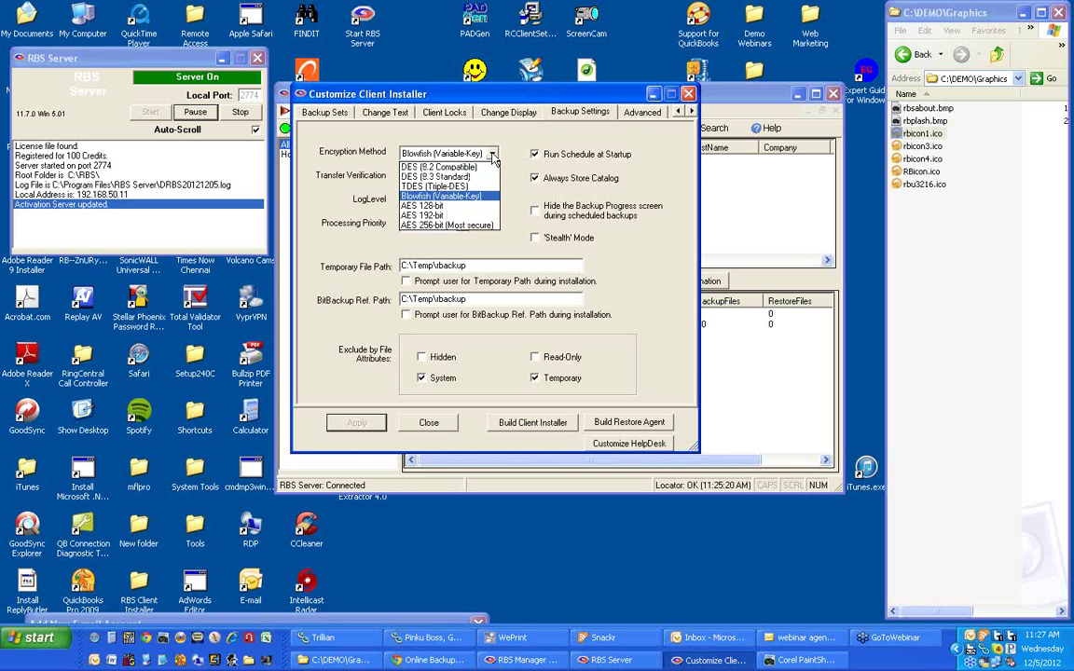
click(471, 225)
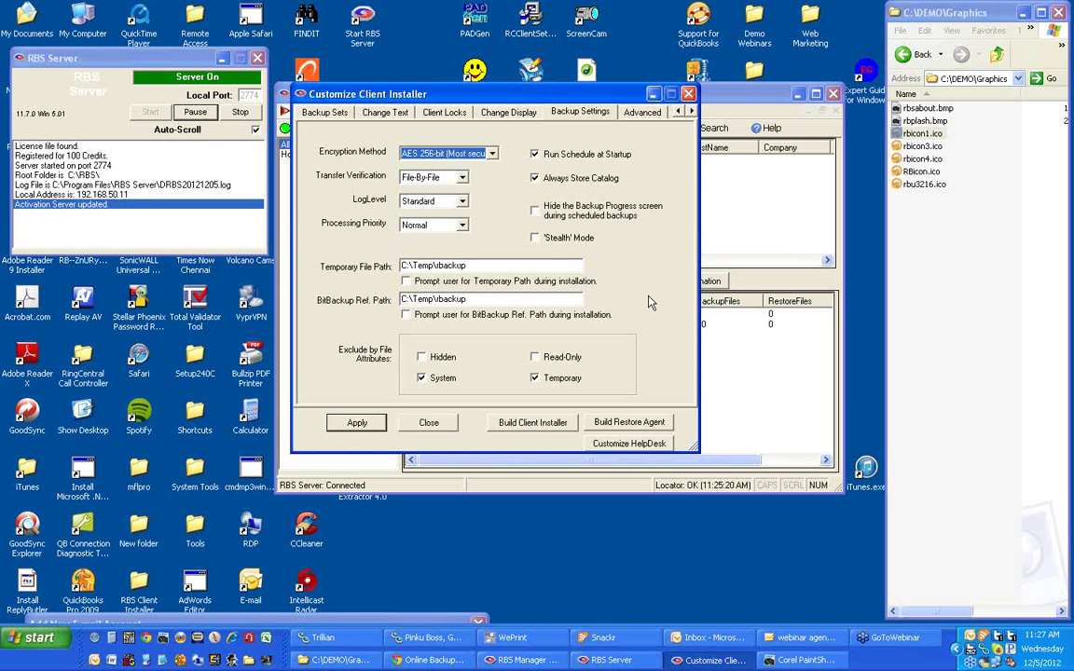
click(432, 360)
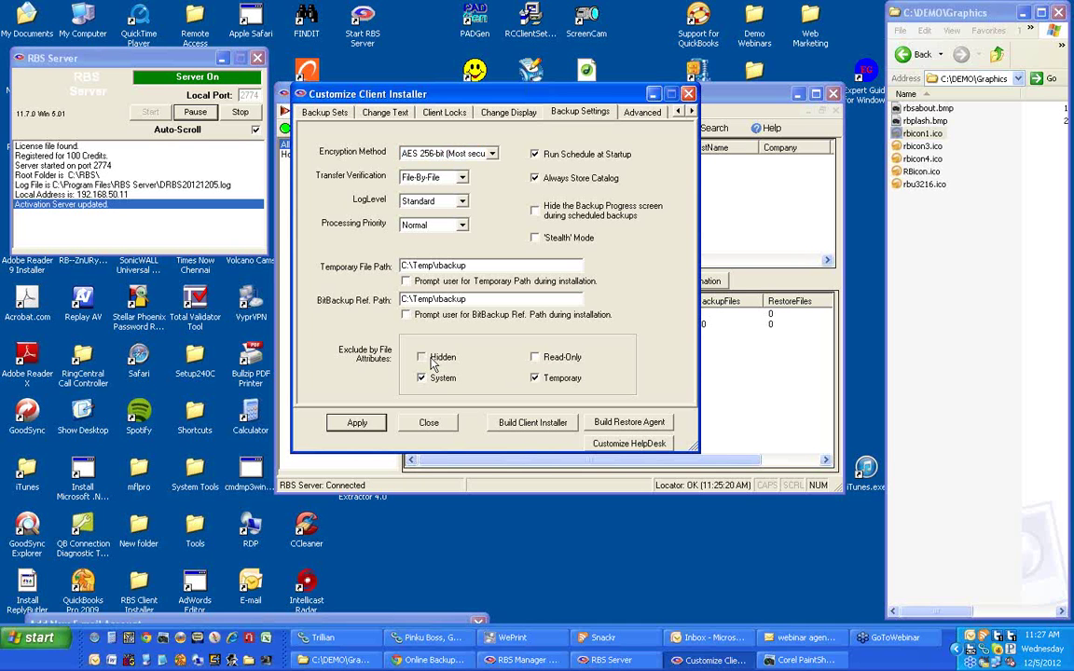
click(551, 361)
On the Advanced page, keep the client start mode at Simple.
click(642, 113)
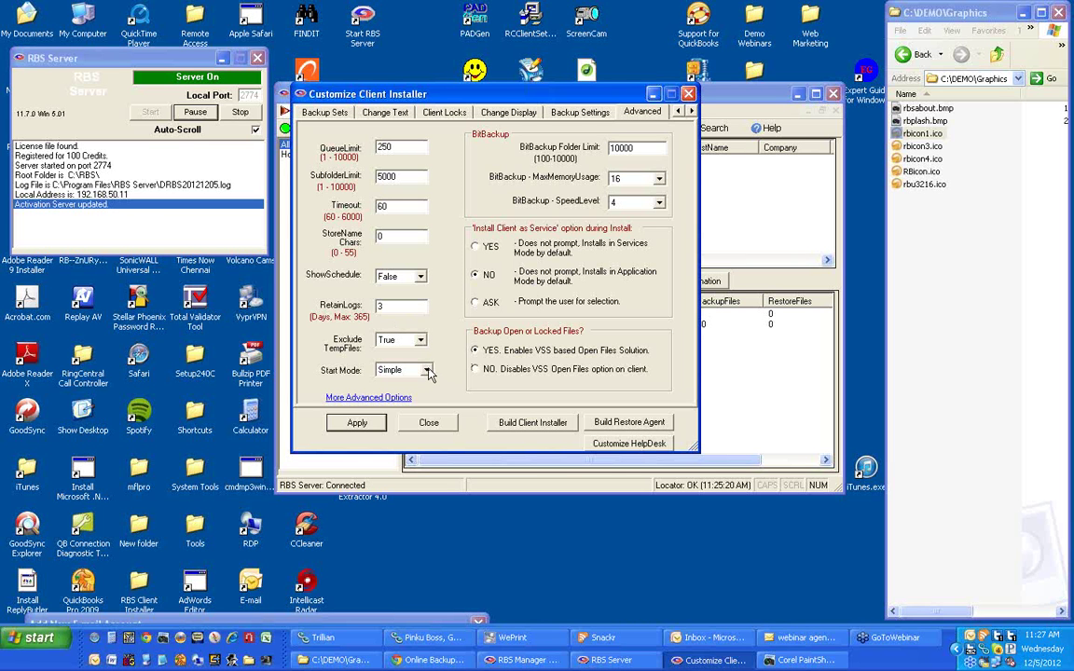
click(427, 371)
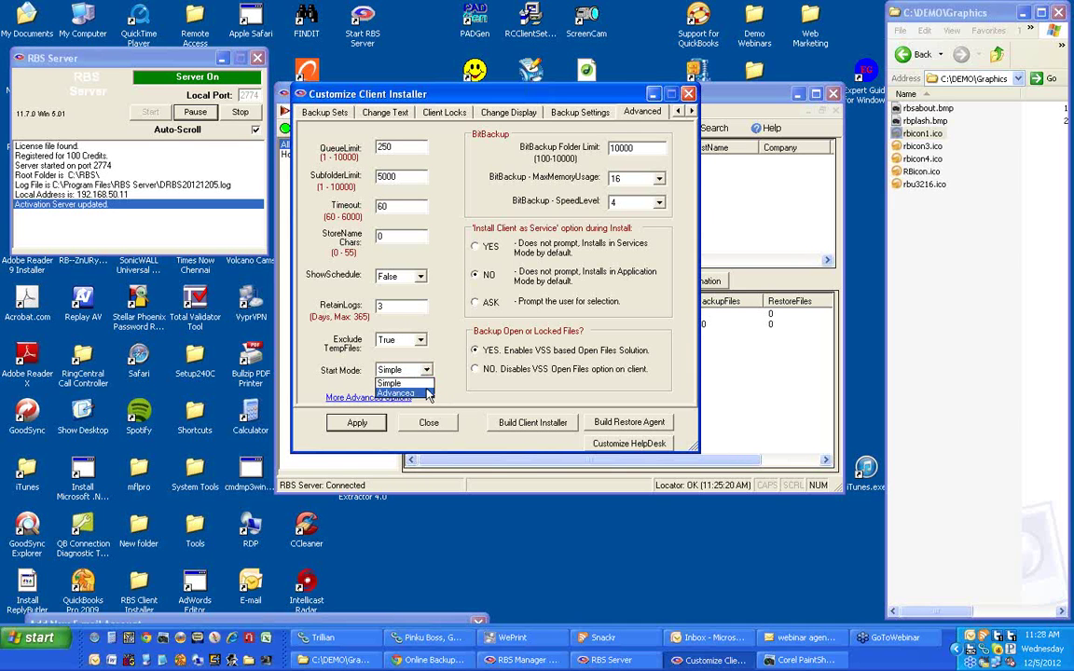
click(426, 384)
click(426, 371)
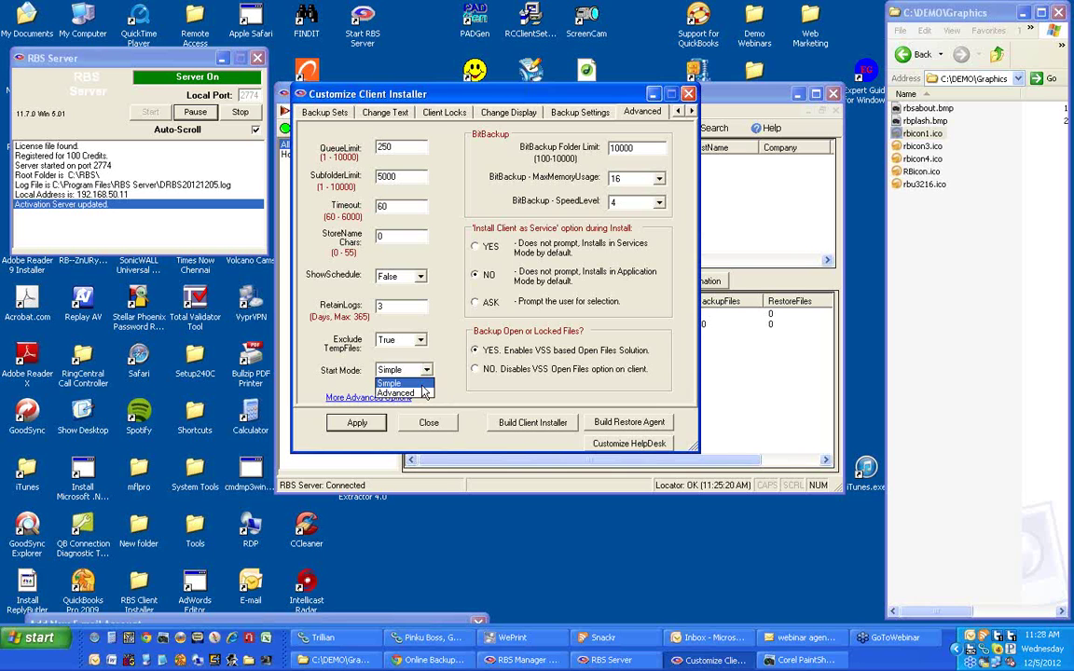
click(424, 392)
Save the more advanced options (300 MB free-space threshold) and apply everything to Backup.mdb.
click(347, 398)
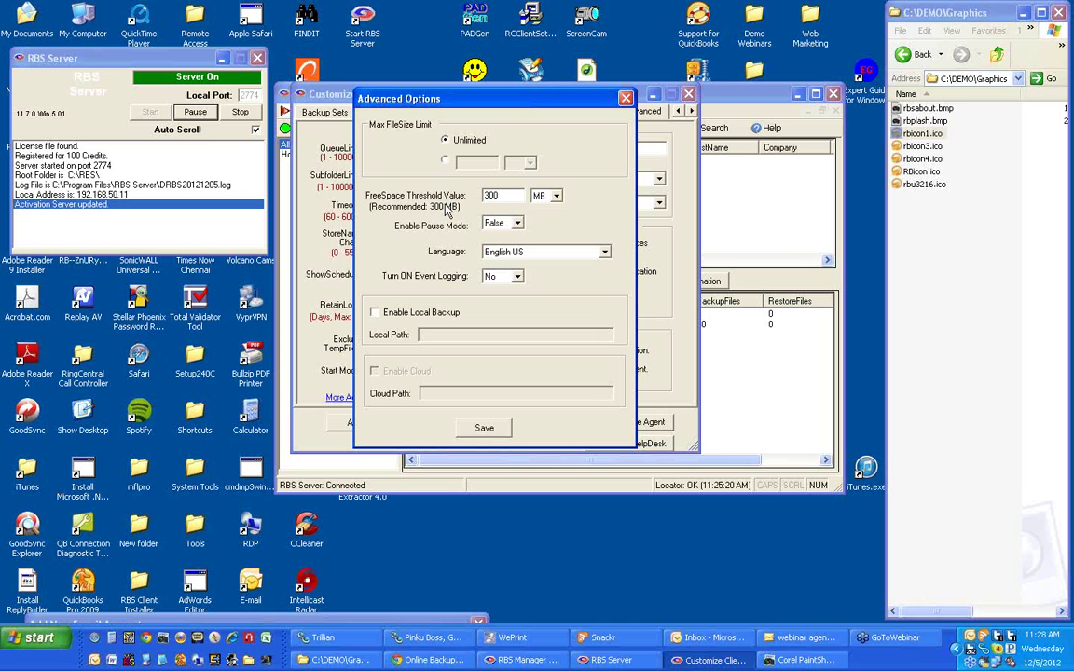
click(509, 195)
click(483, 428)
click(357, 422)
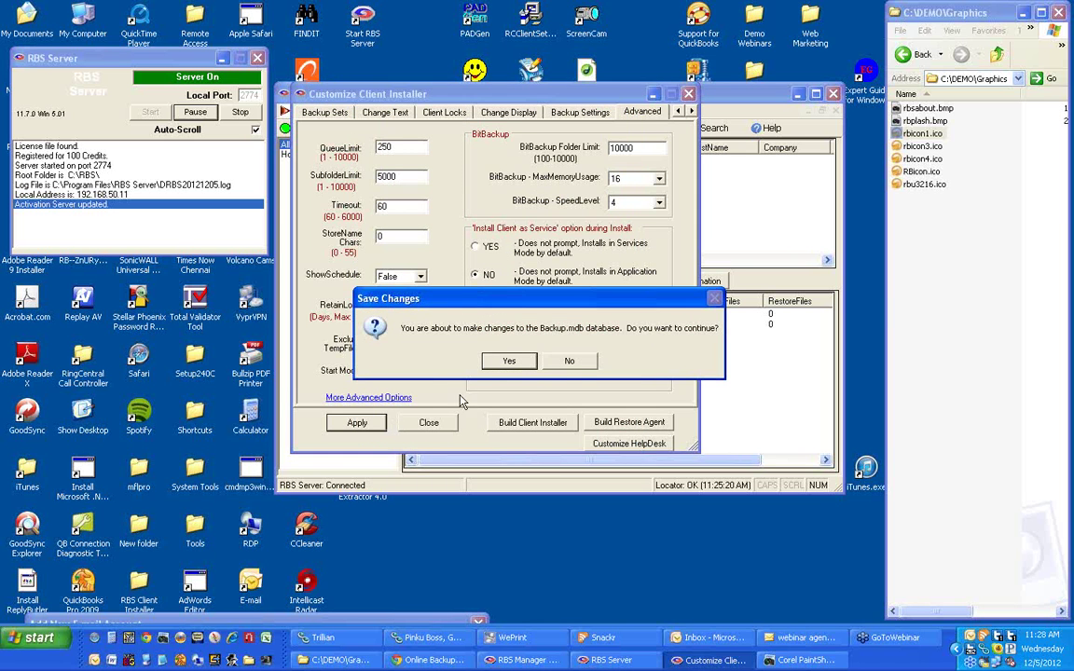
click(508, 362)
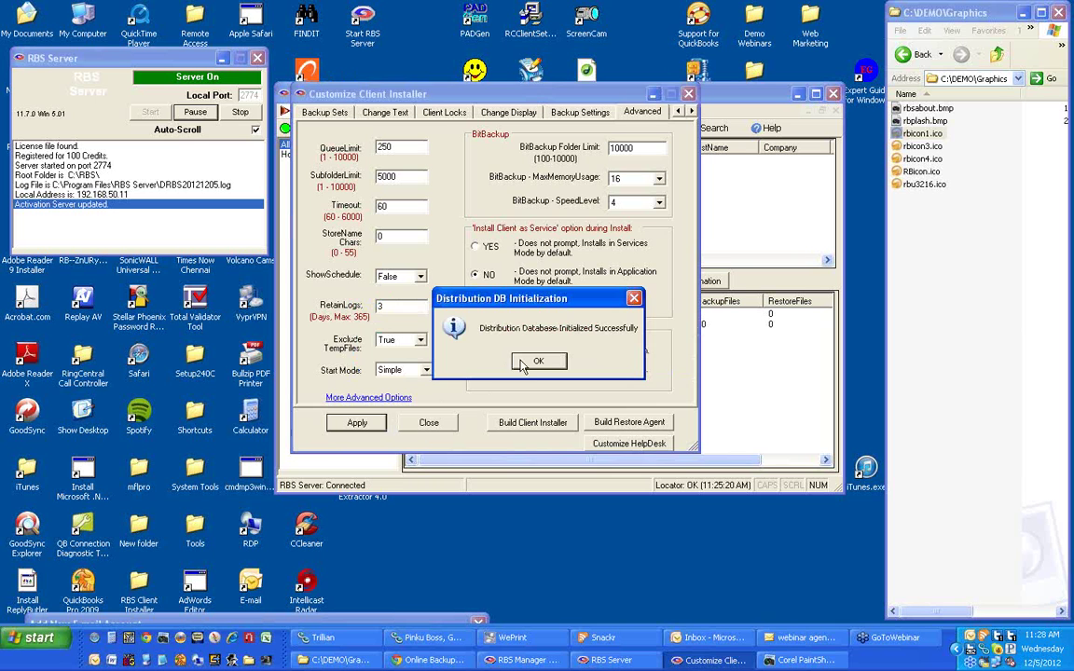
click(532, 364)
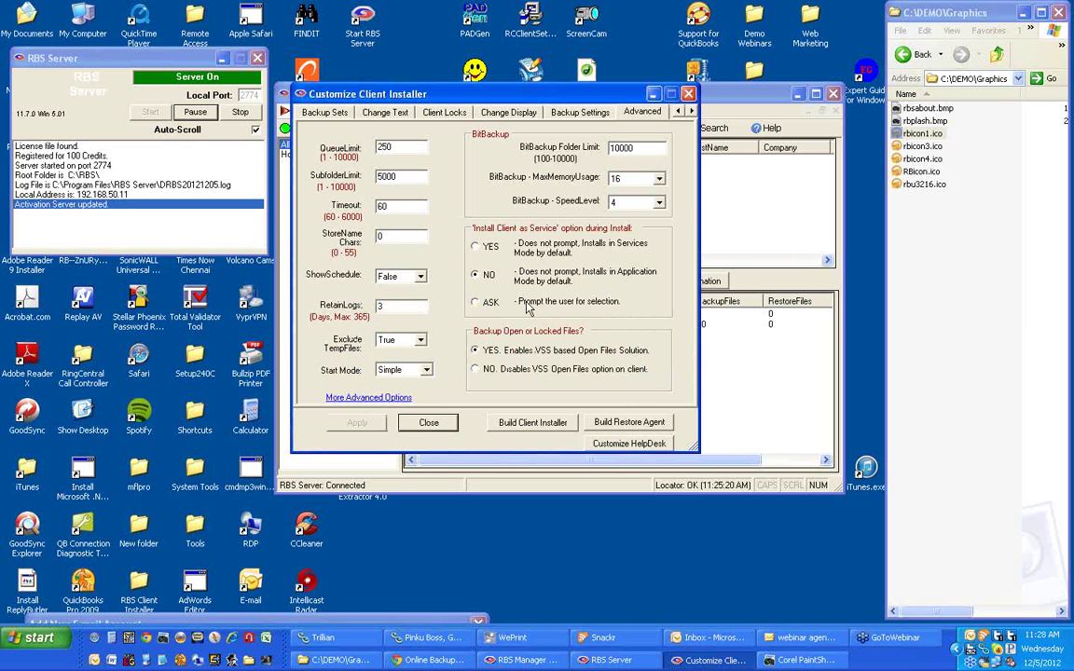
Browse the Default backup set's sub-tabs, cancel a new set, and settle on AutoSelect Filter.
click(304, 108)
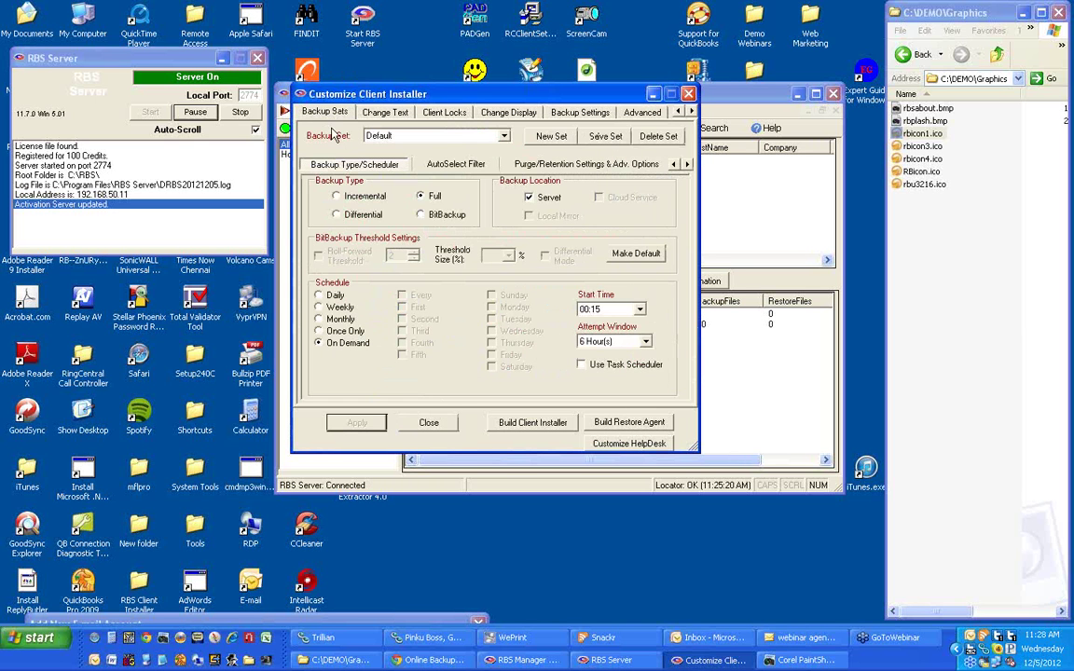
click(445, 166)
click(543, 167)
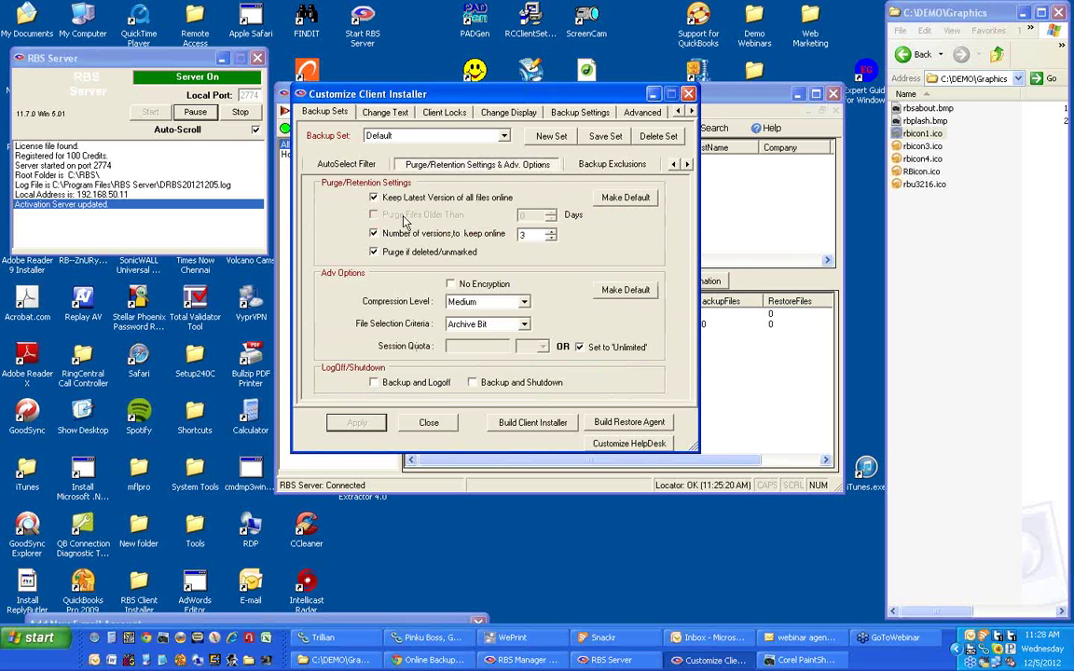
click(322, 163)
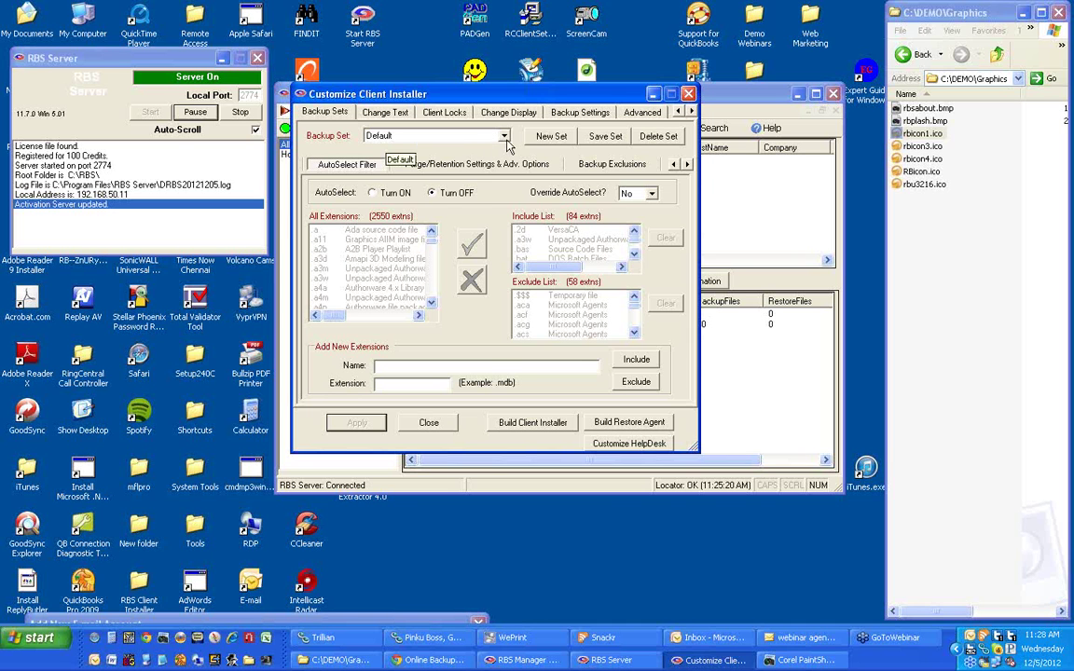
click(541, 142)
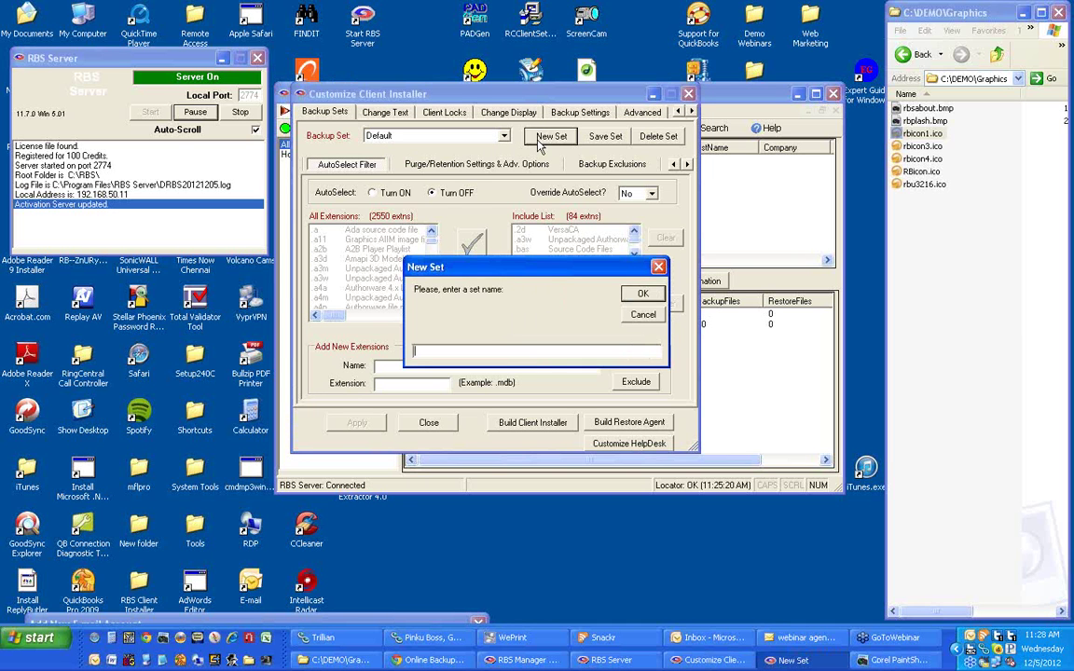
click(644, 315)
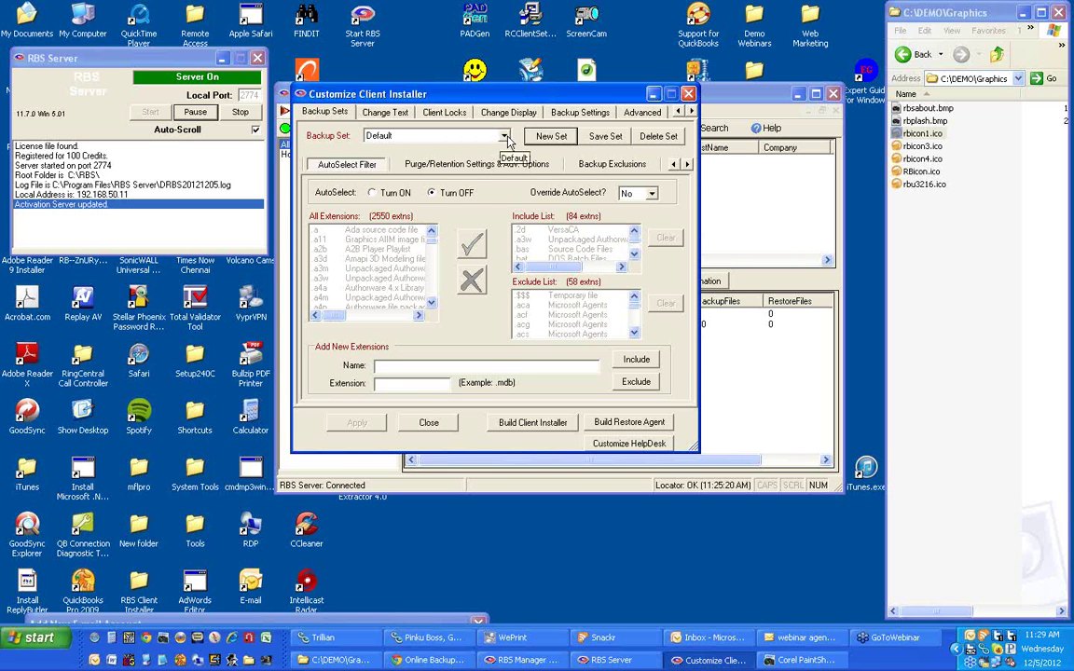
drag(496, 95, 508, 96)
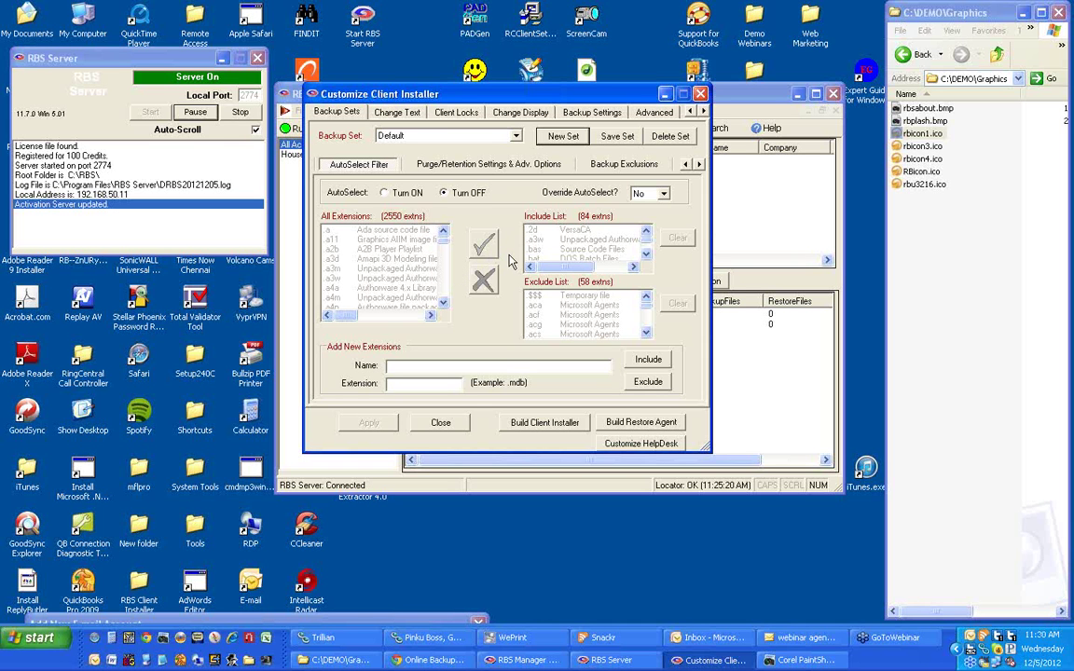
Show the Client Locks options and move the installer window down to reveal the DEMO account.
click(435, 108)
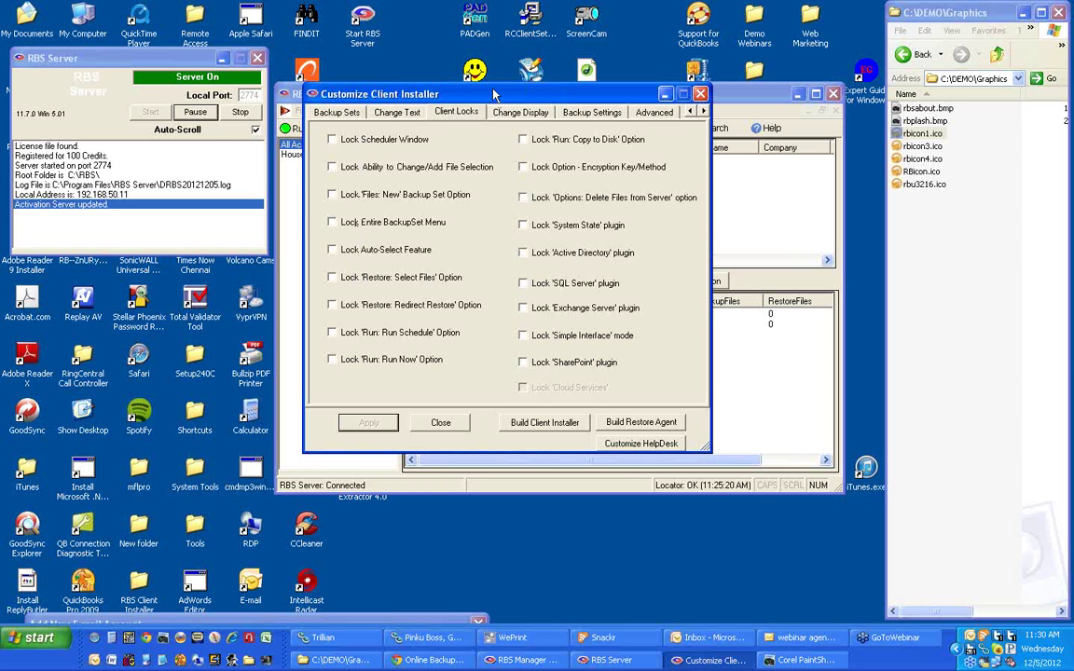
drag(494, 94, 502, 250)
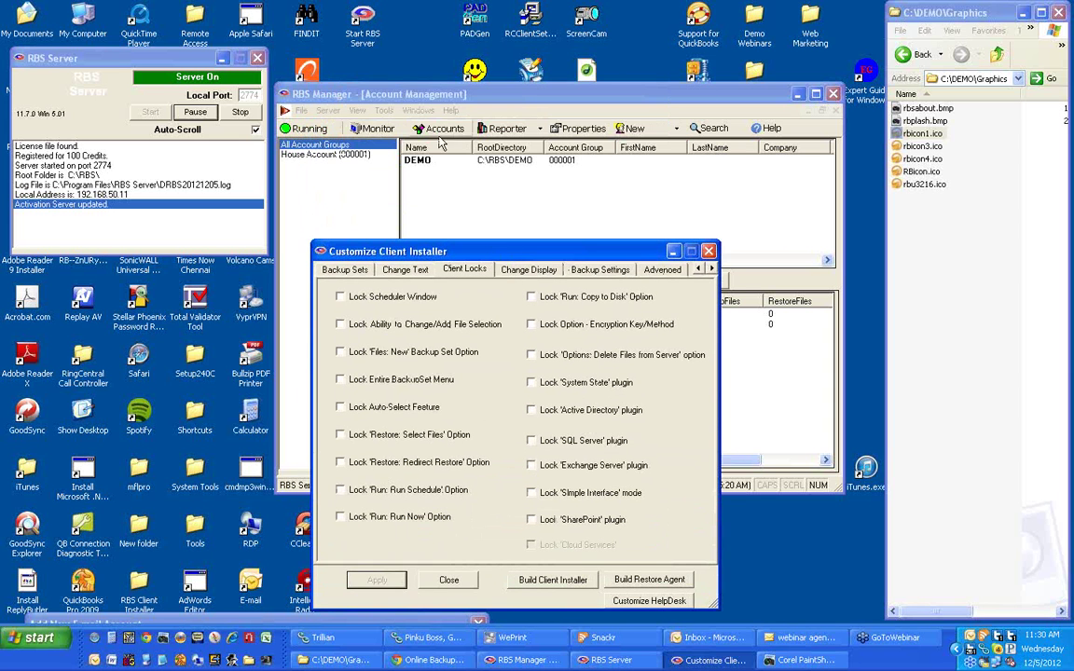
right_click(427, 168)
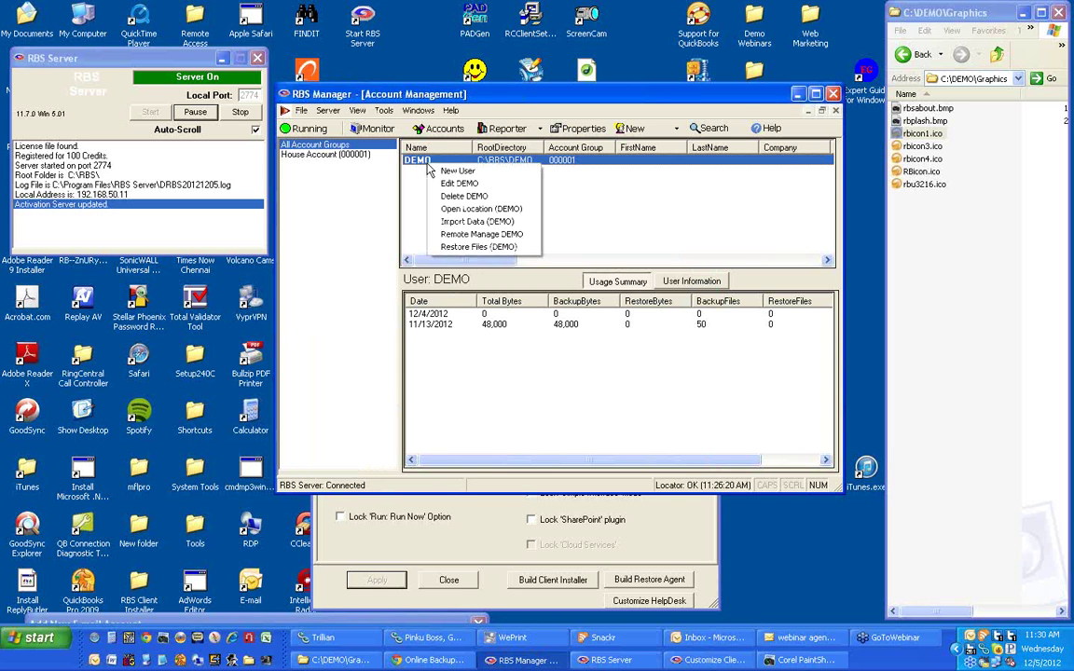
click(503, 236)
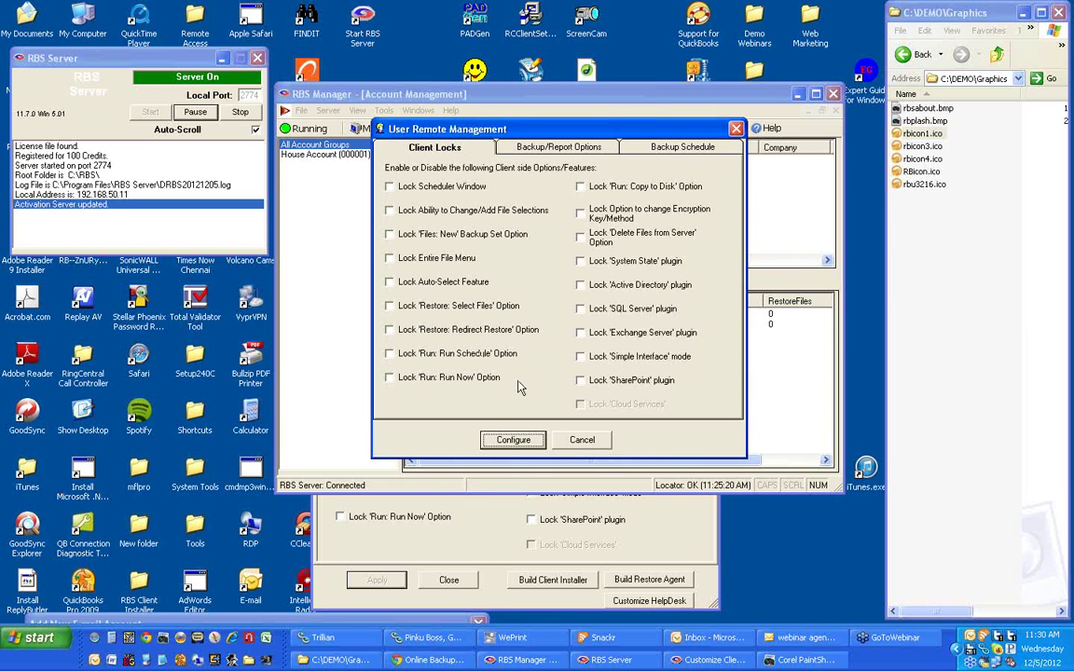
click(577, 440)
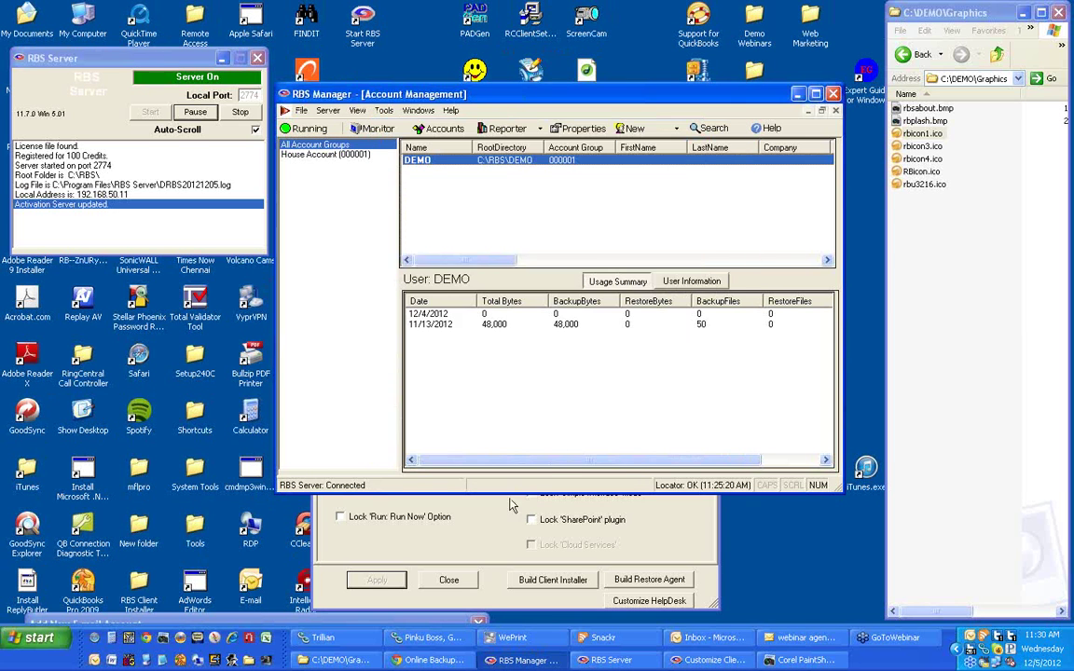
drag(524, 257, 516, 131)
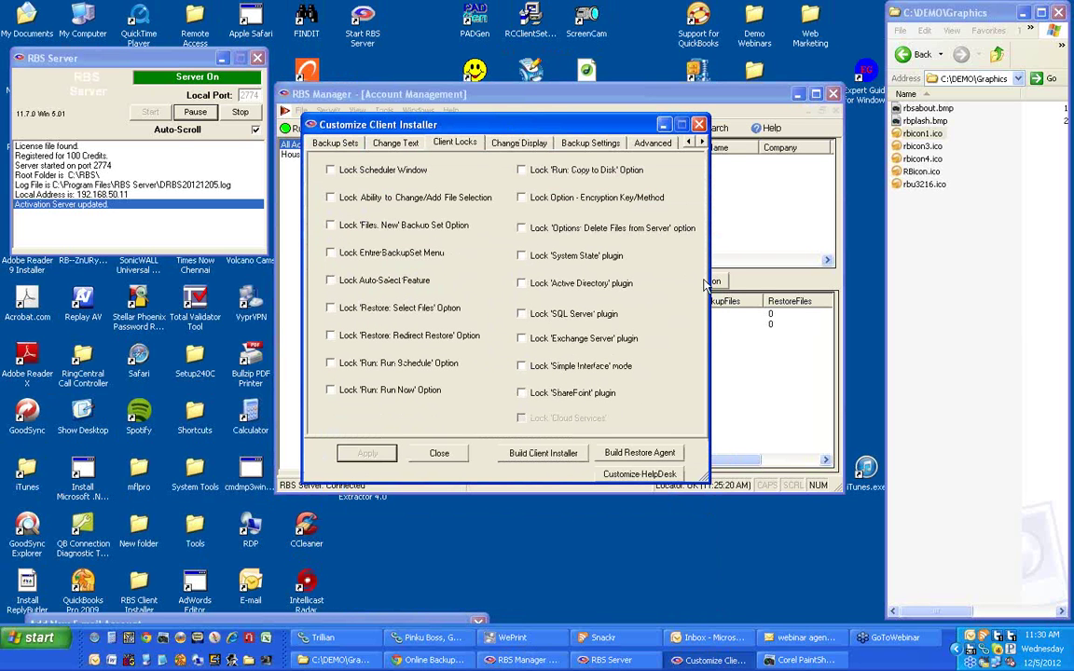
Start a single self-extracting EXE installer build with the filename demo.
click(915, 54)
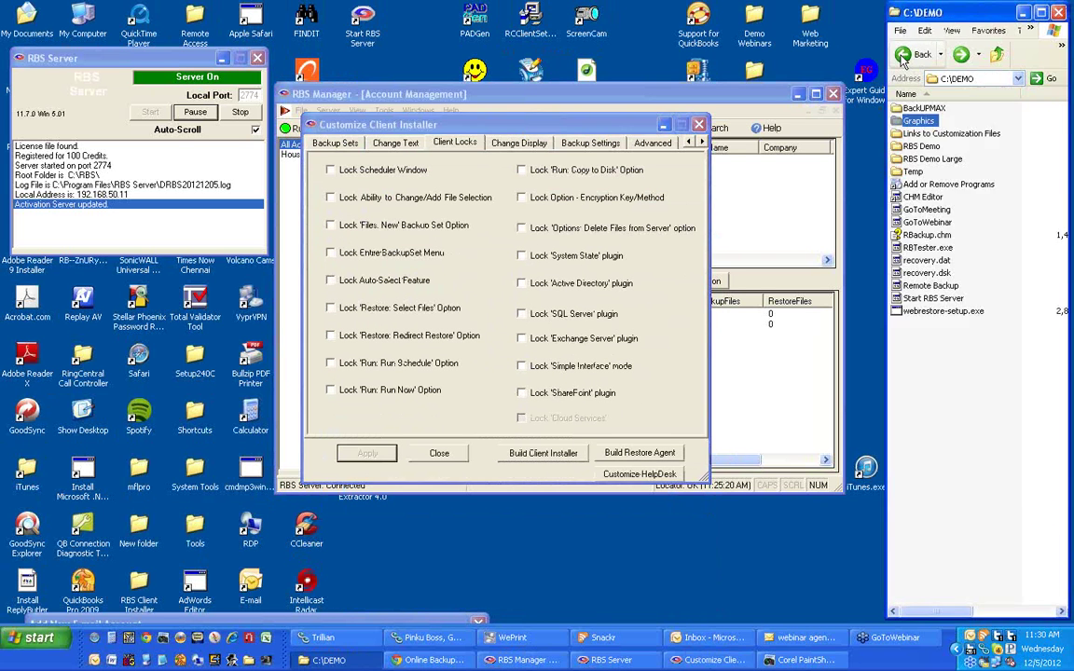
click(542, 453)
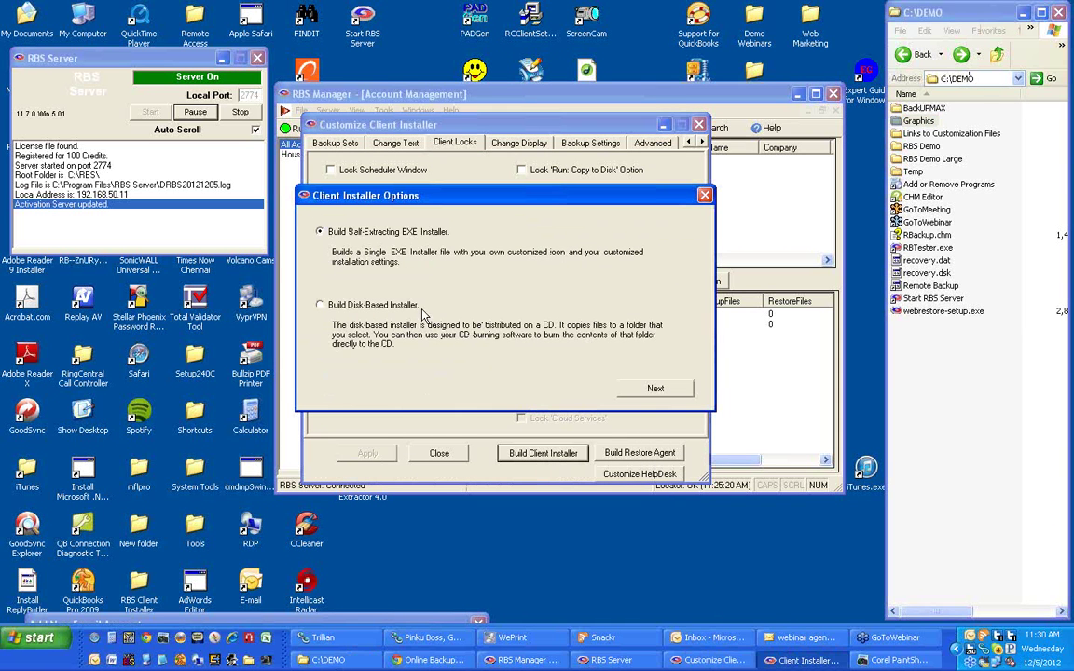
click(651, 390)
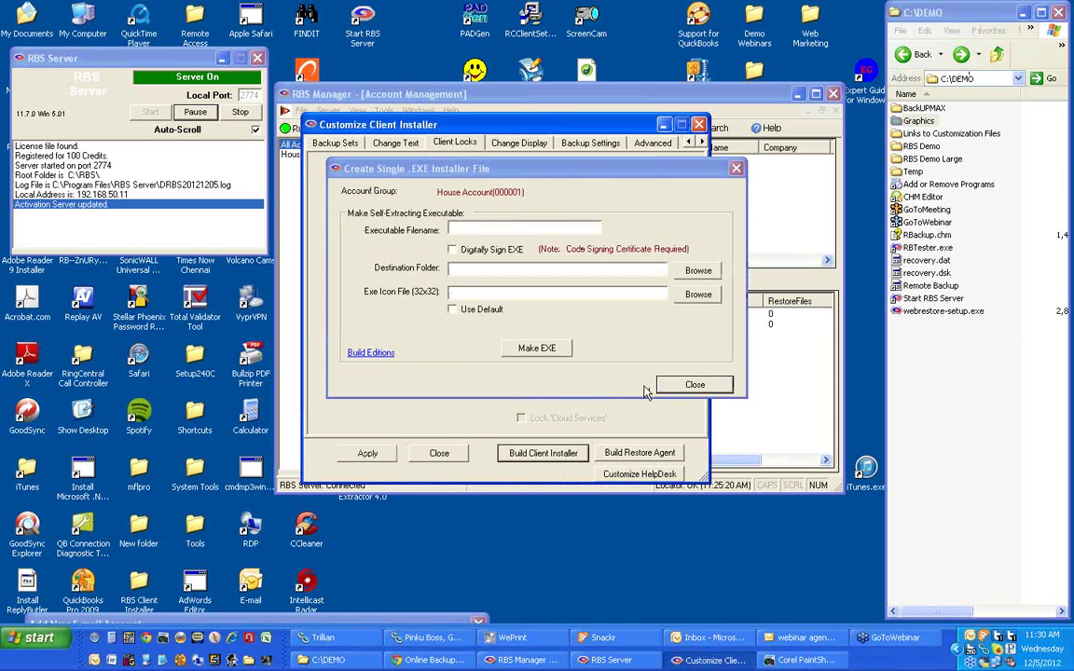
click(532, 227)
text(demo)
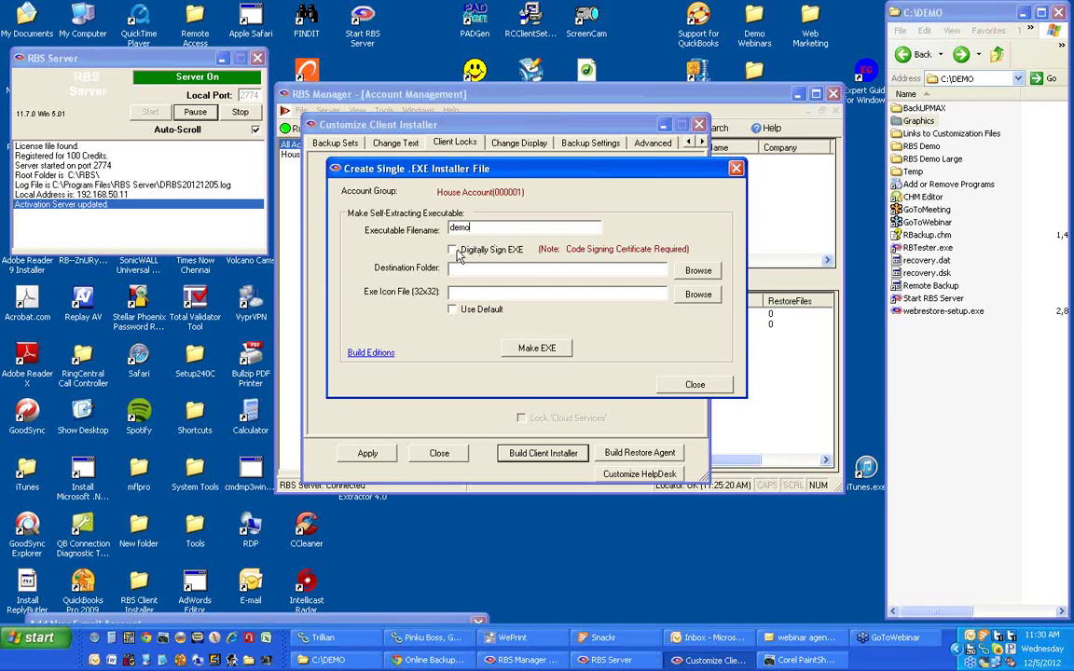
Set C:\DEMO as the installer's destination folder and use the default icon.
click(698, 271)
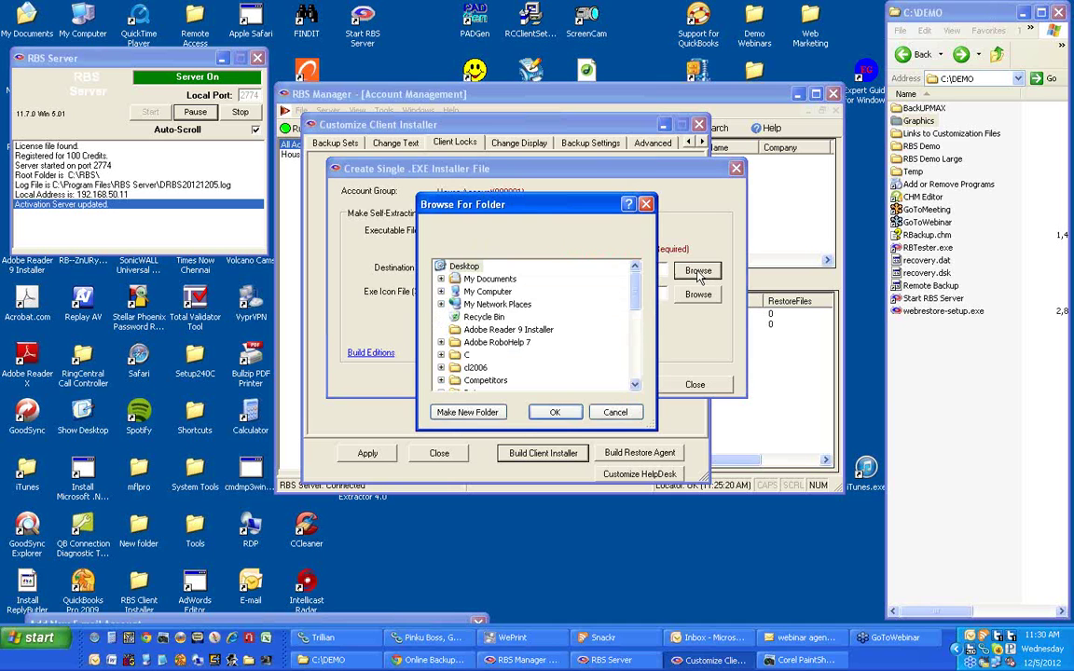
click(441, 279)
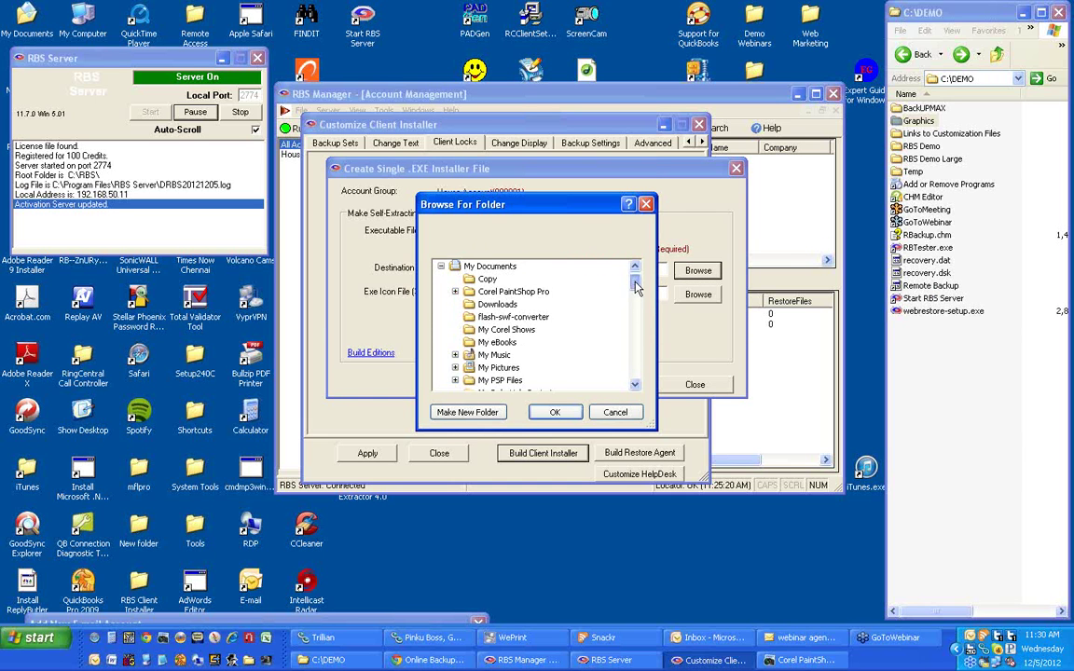
drag(637, 285, 491, 250)
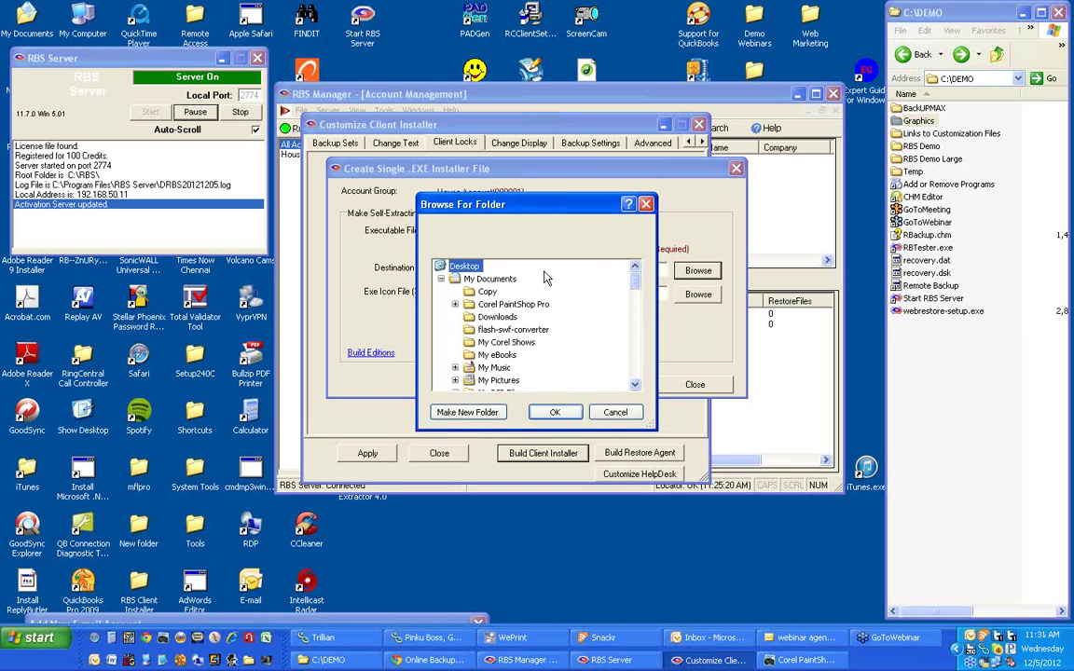
click(440, 279)
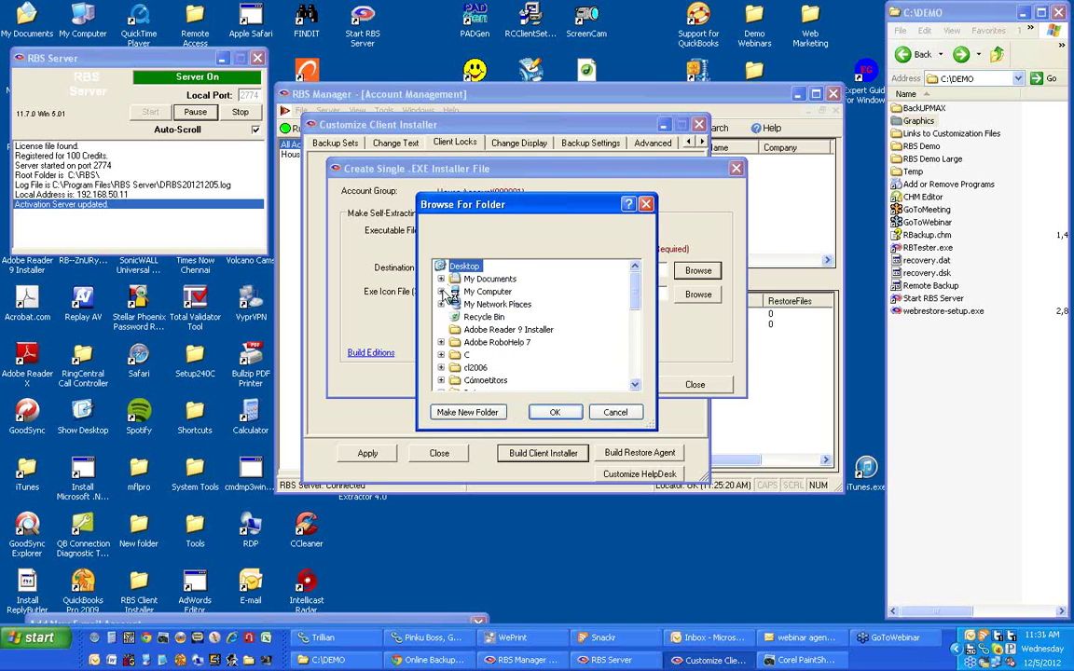
click(442, 291)
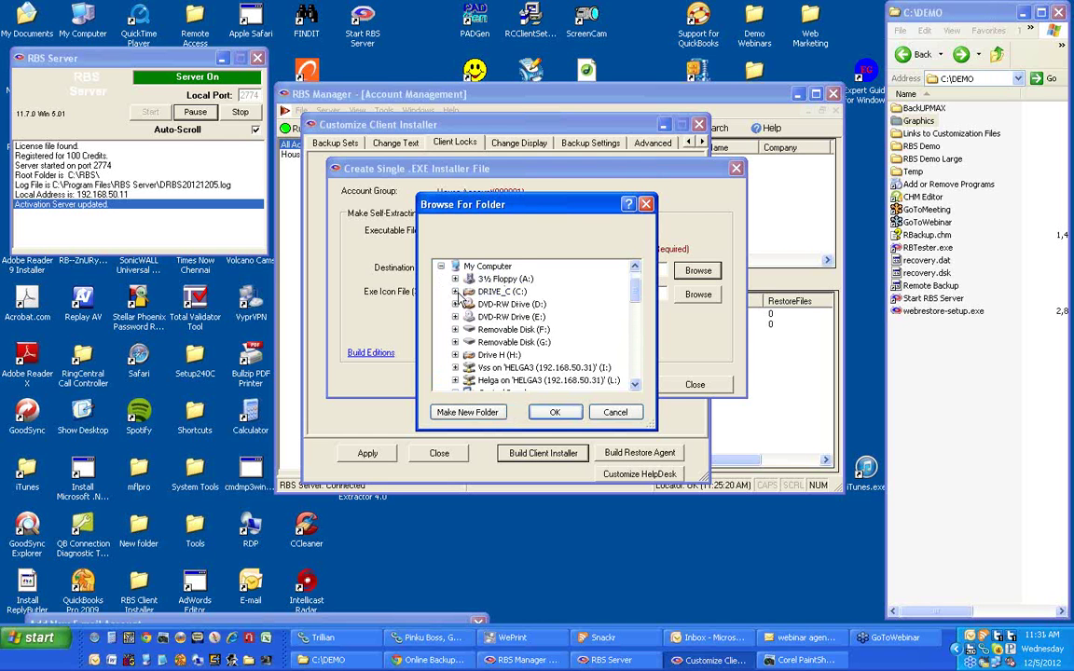
double_click(473, 293)
scroll(637, 349, down, 8)
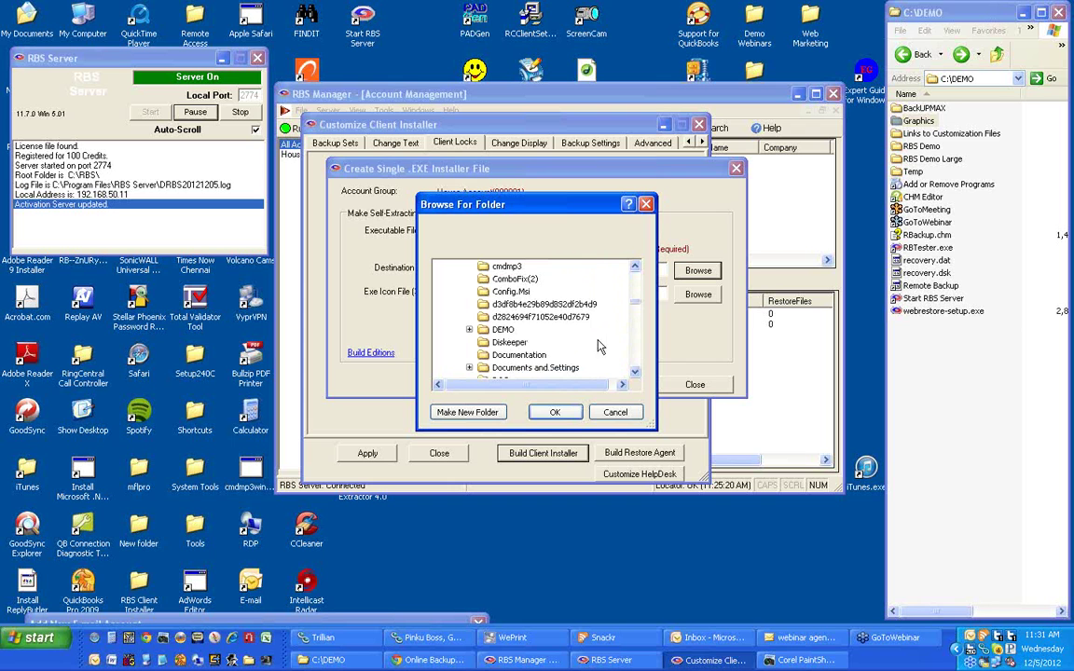
double_click(502, 330)
click(557, 412)
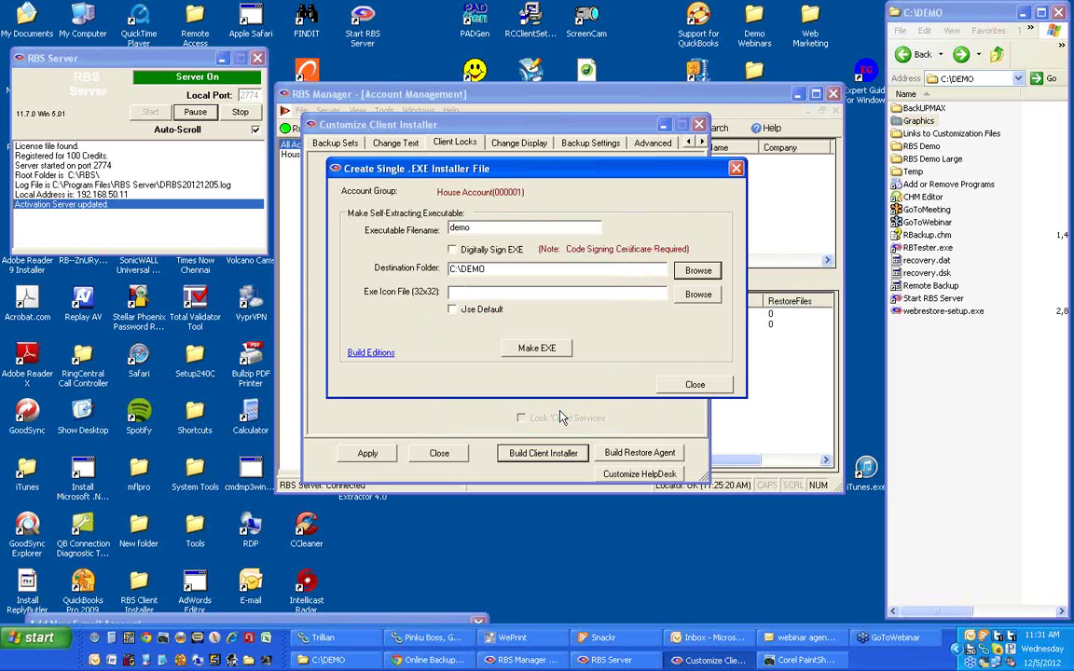
click(458, 314)
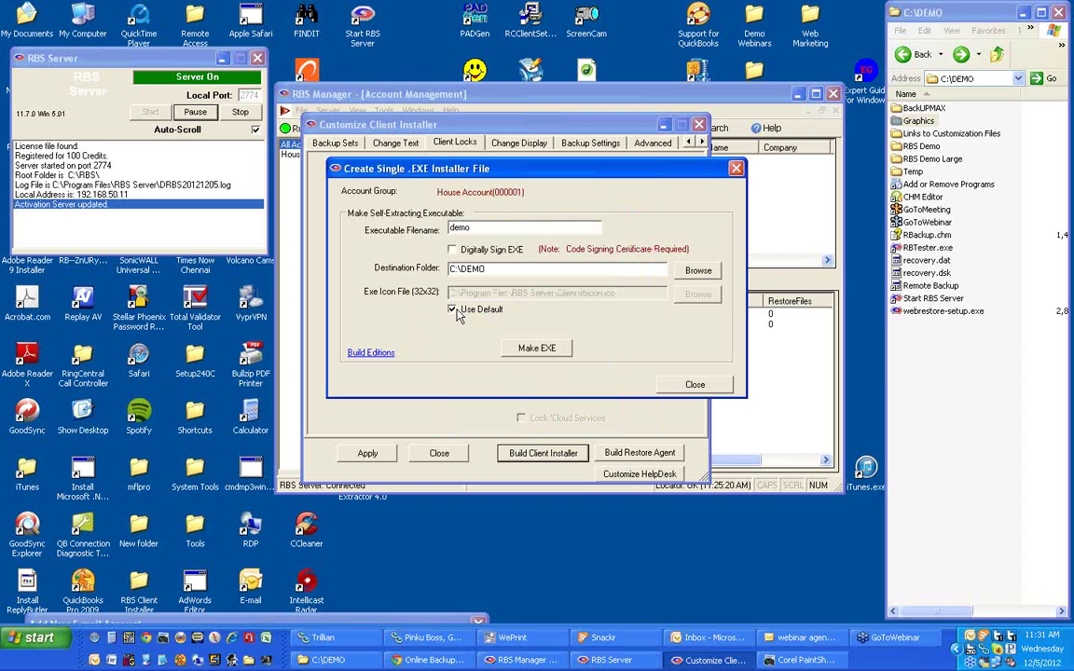
click(380, 356)
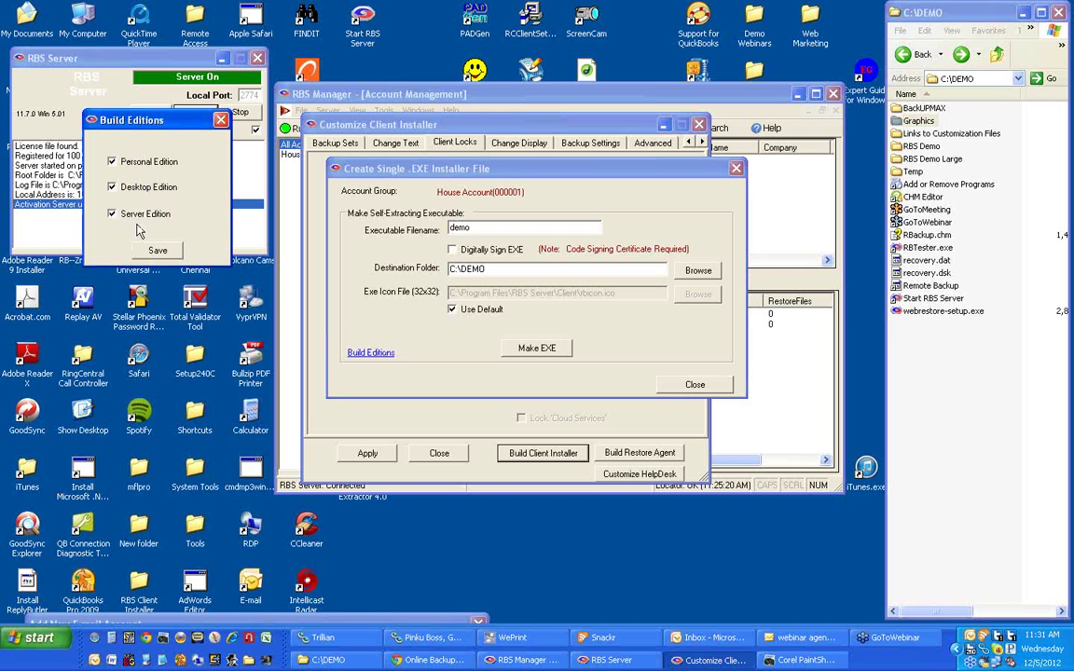
Save the Personal, Desktop and Server editions, build the demo setup EXEs, and close the builder.
click(156, 249)
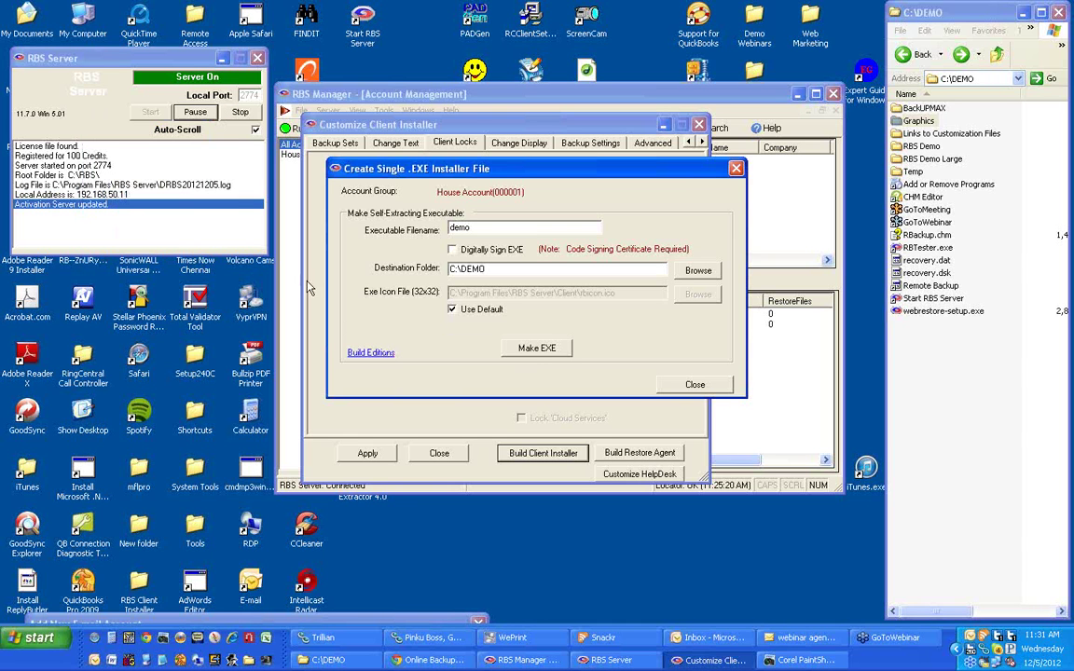
click(540, 349)
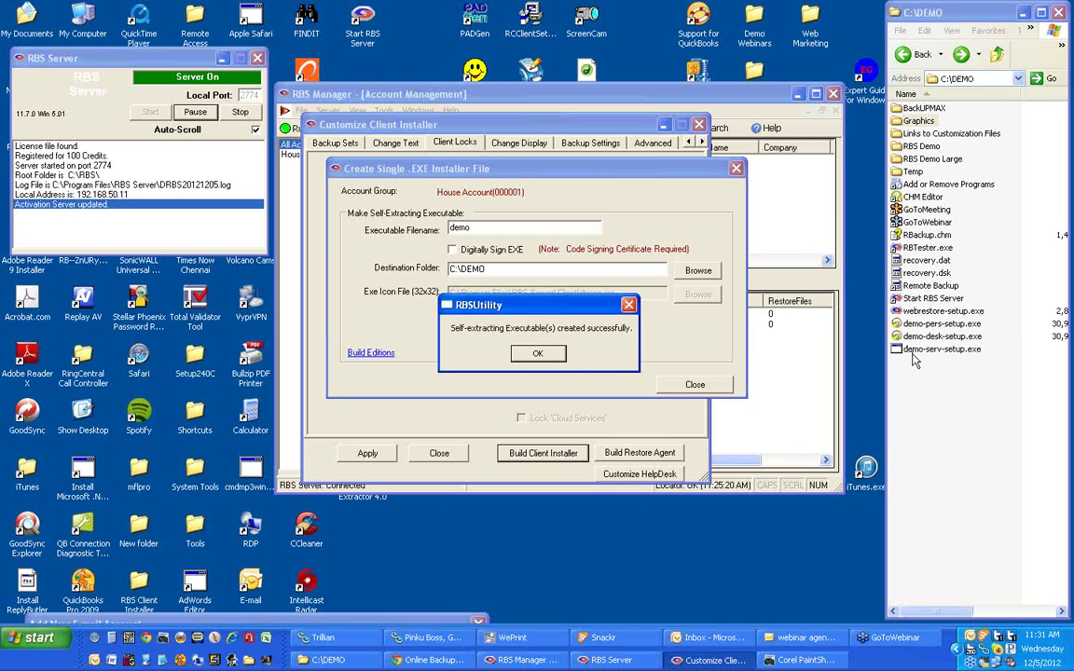
click(546, 353)
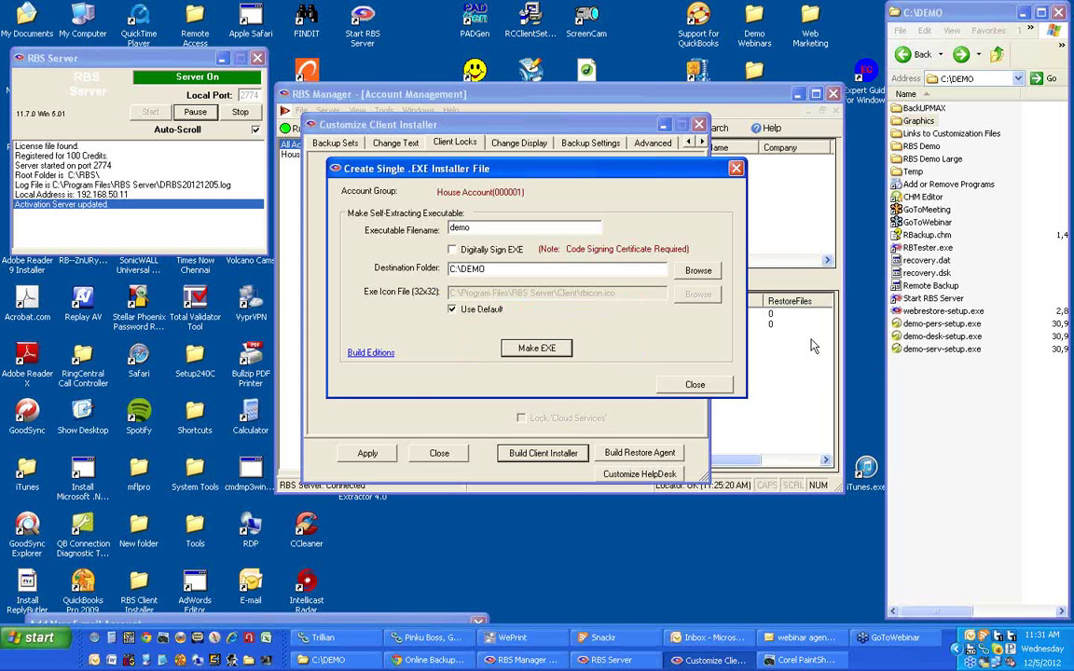
click(692, 384)
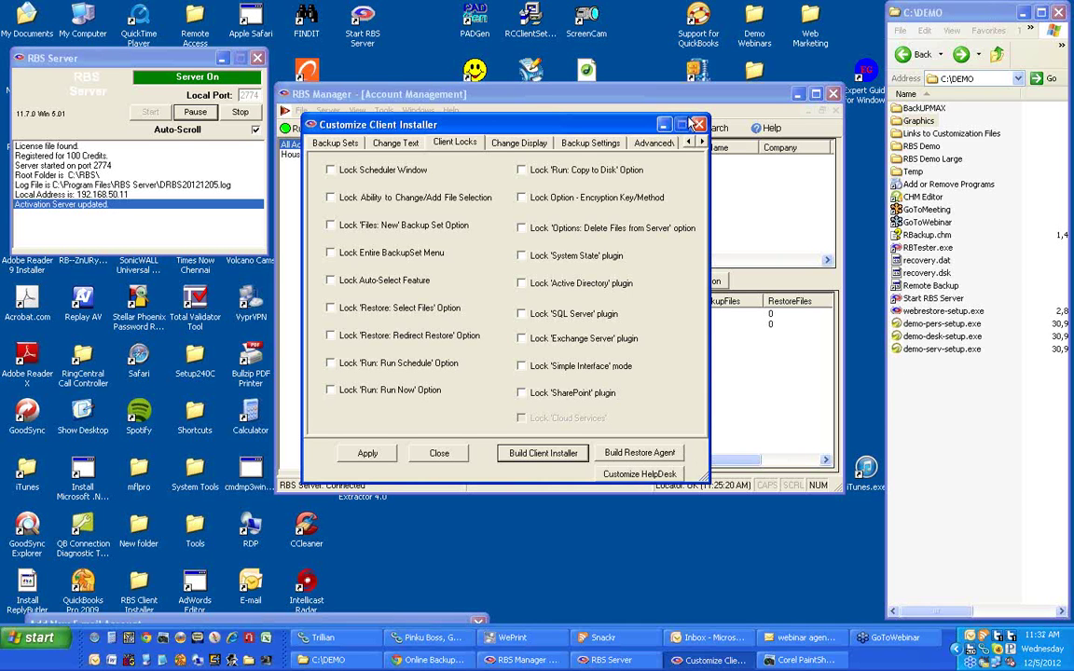
Close the installer customisation and widen C:\DEMO to show the 30,955 KB setup files.
click(698, 124)
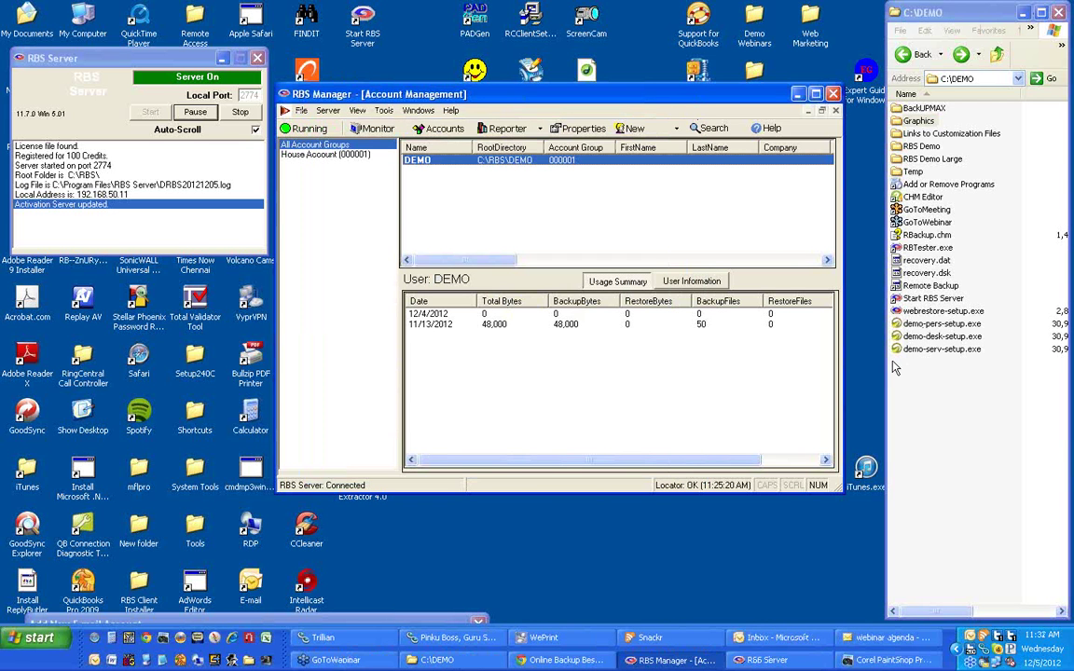
drag(884, 362, 851, 363)
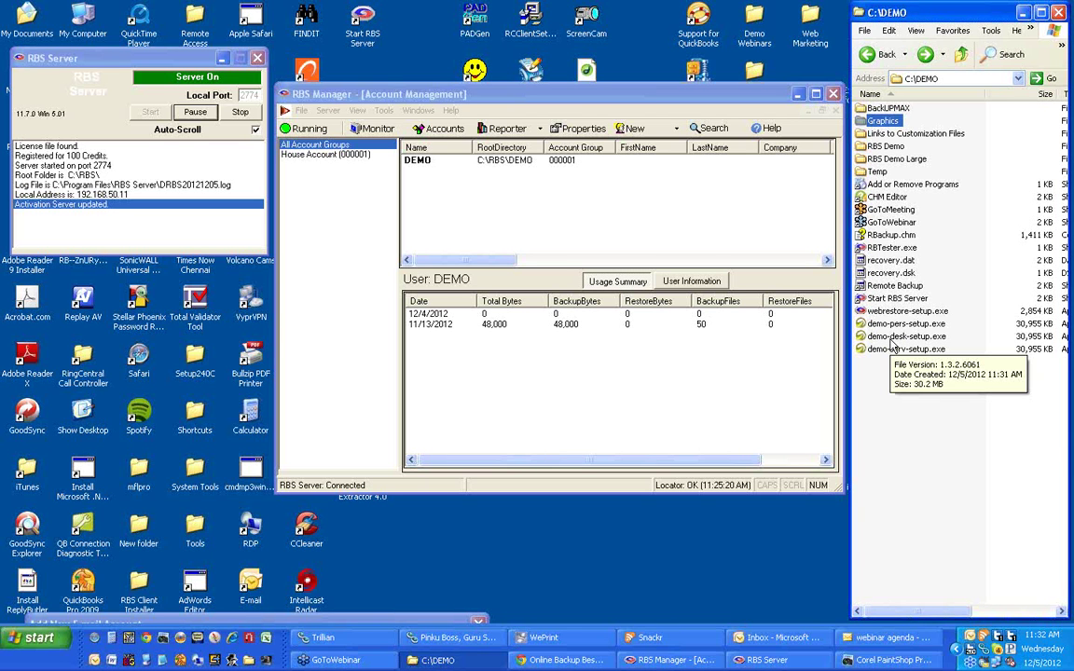
click(891, 339)
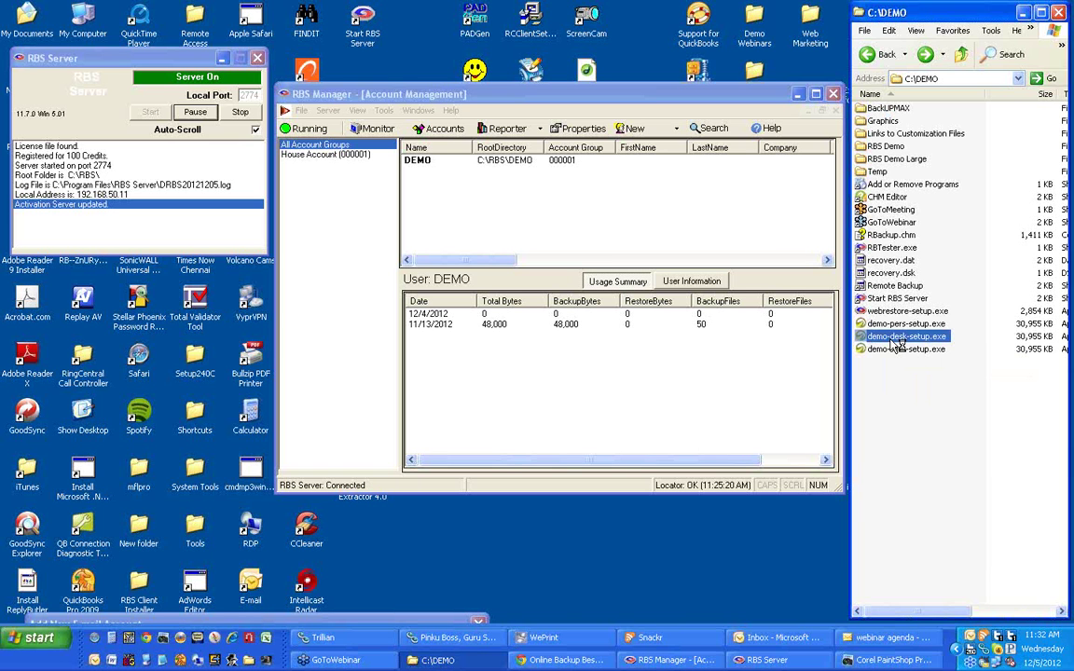
Run demo-desk-setup.exe, accept the licence, and install into C:\Program Files\Remote Backup.
double_click(893, 340)
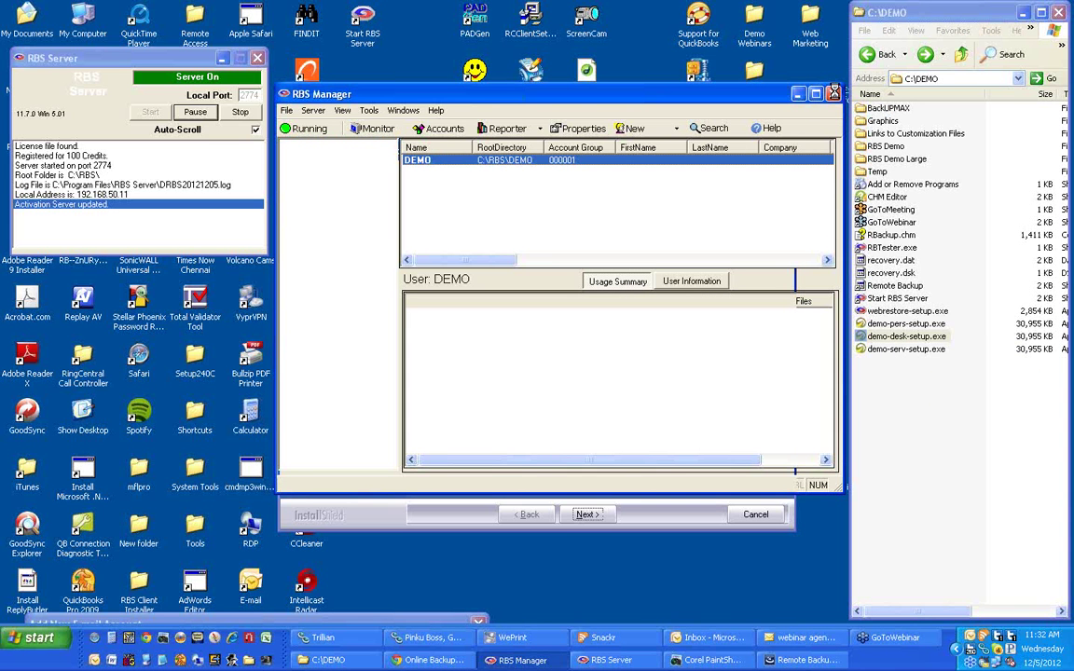
click(233, 57)
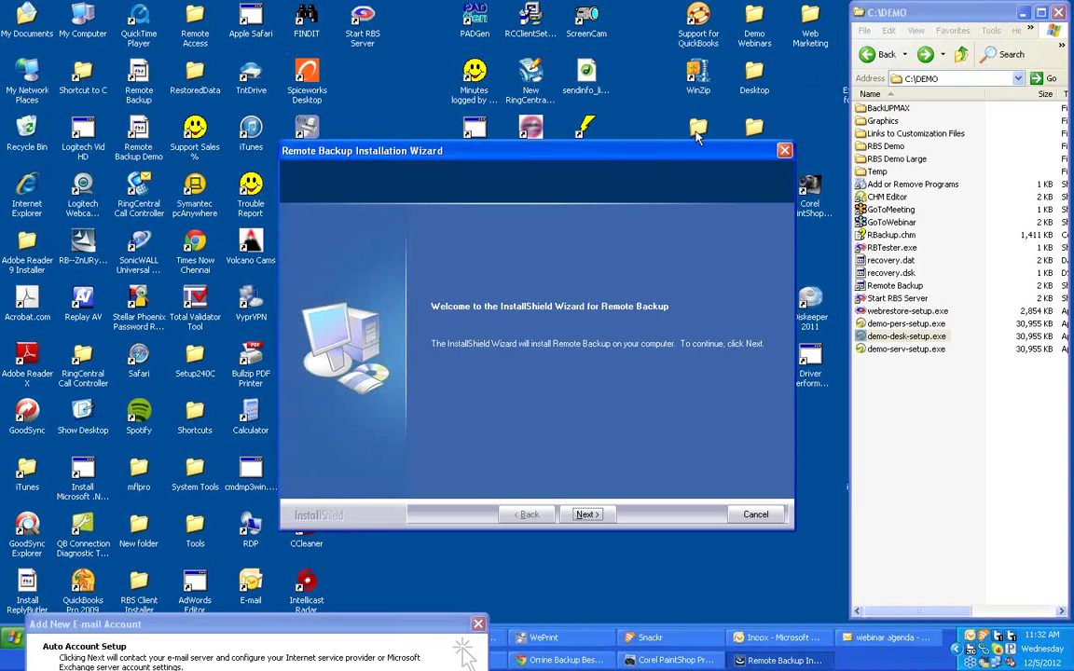
drag(527, 158, 524, 128)
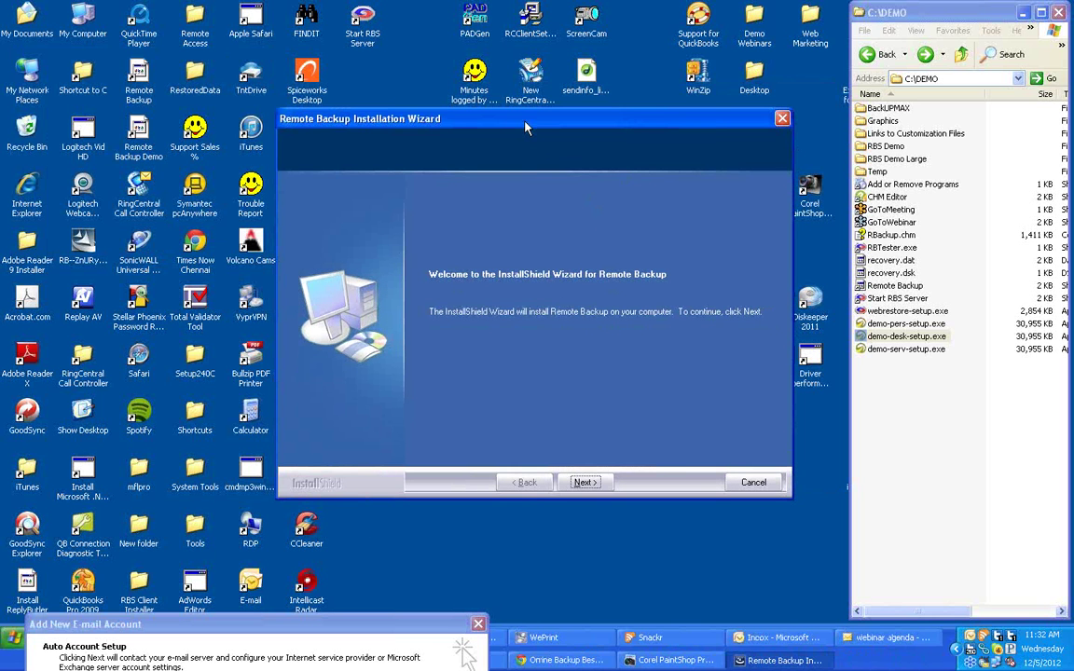
click(587, 482)
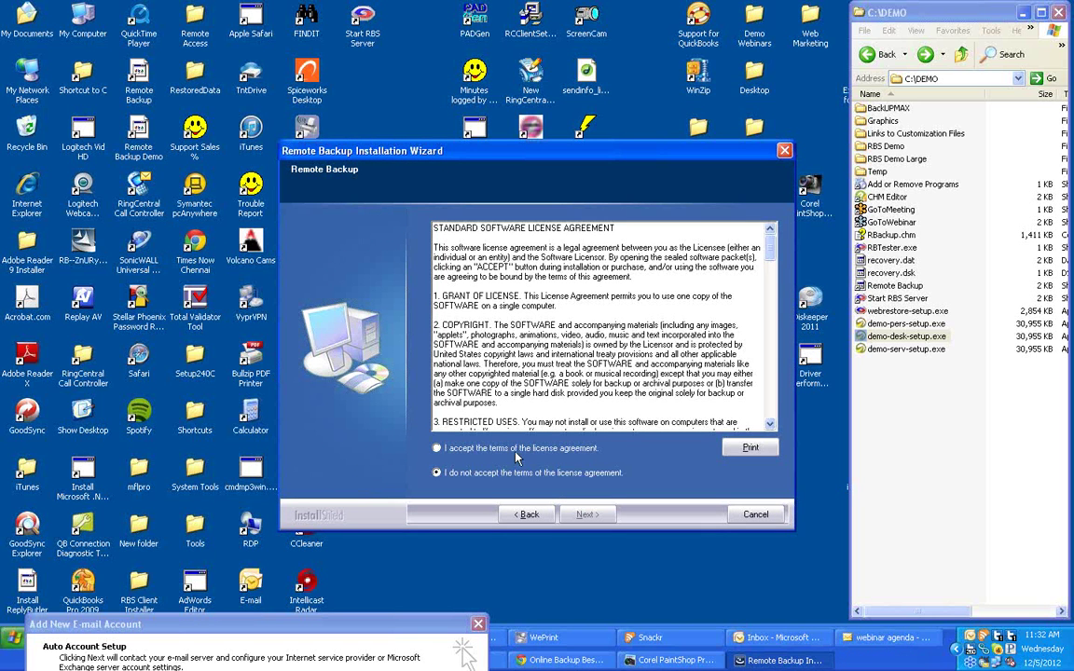
click(436, 448)
click(591, 515)
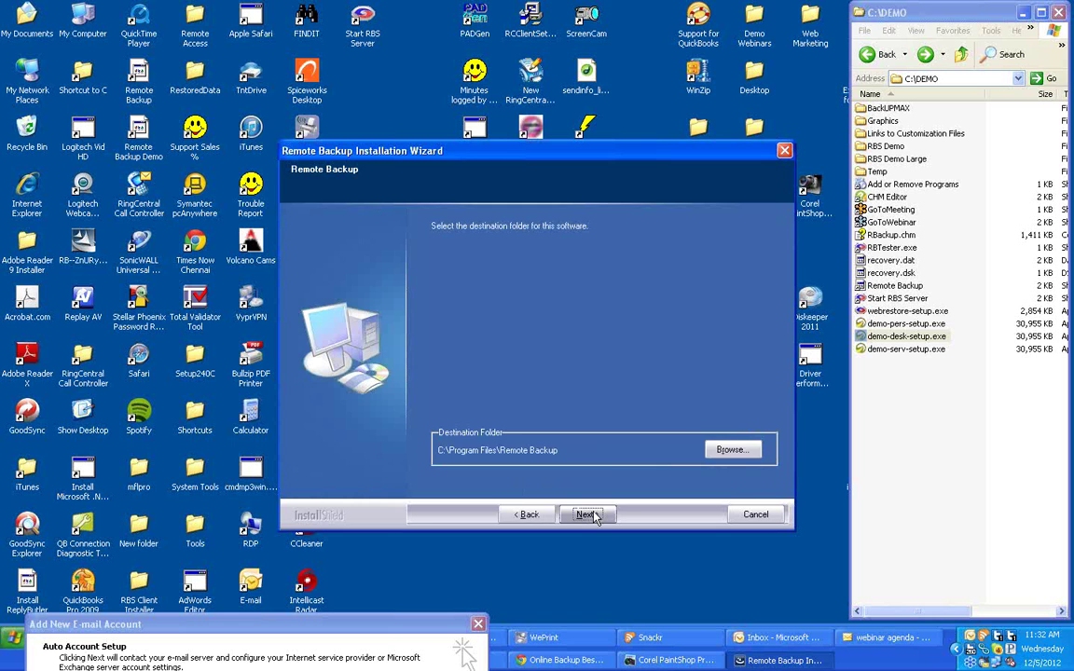
click(587, 514)
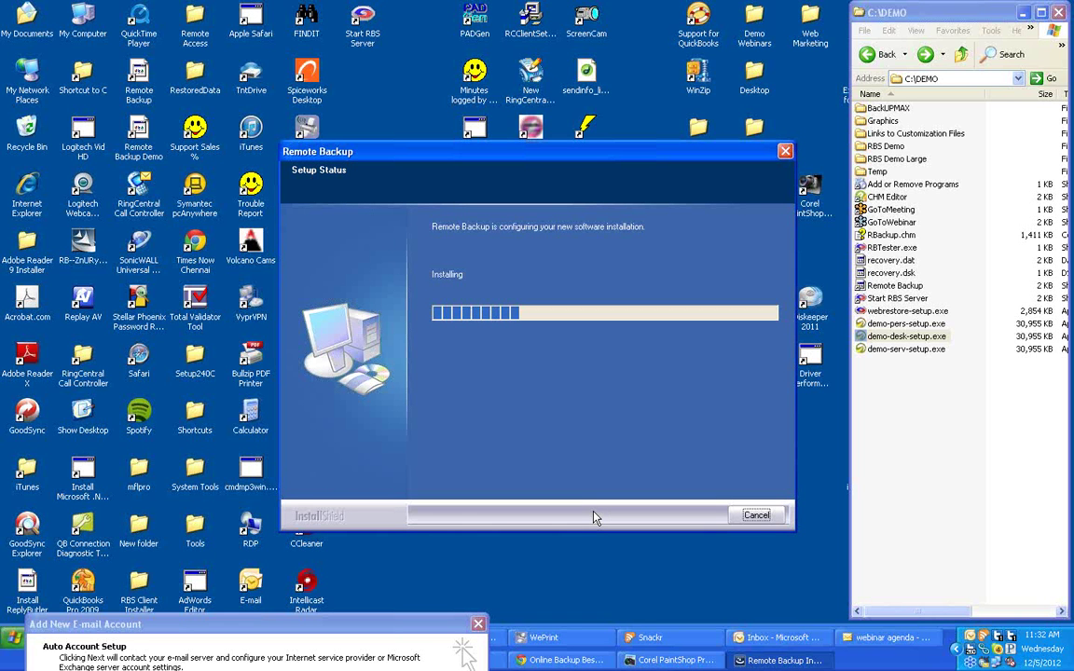
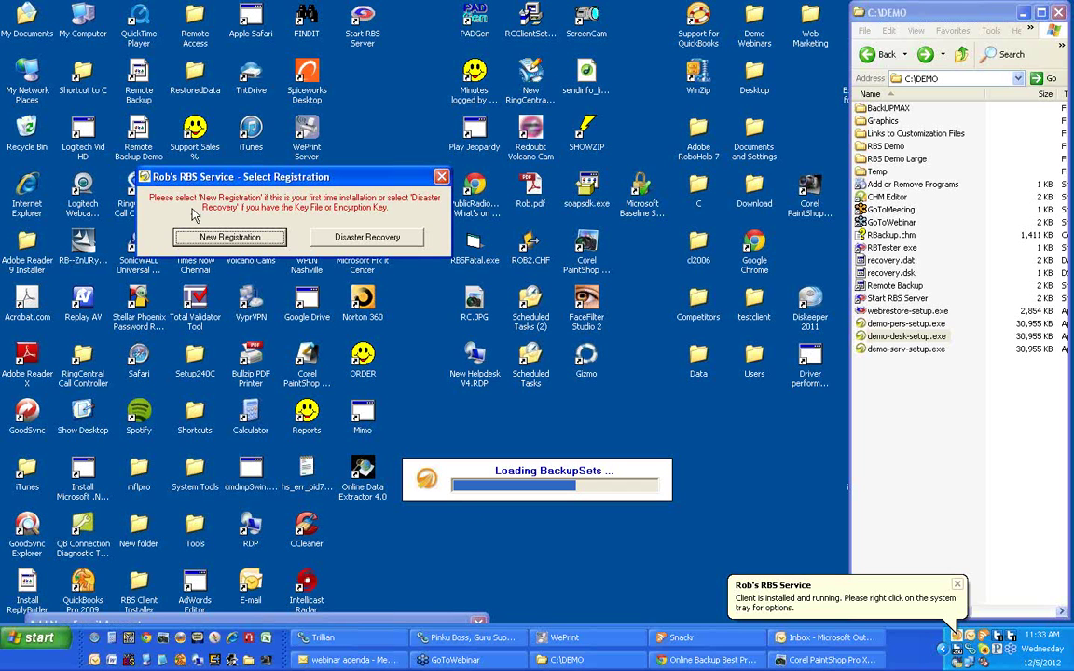
Register the client as a new account, entering the user name, password and password confirmation.
click(230, 238)
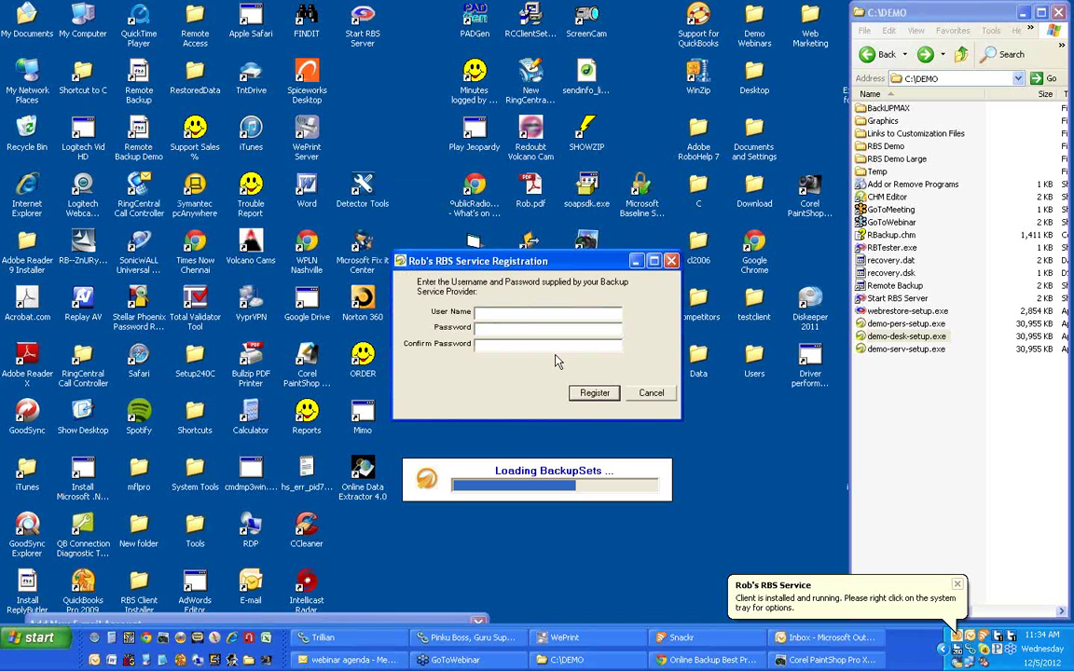
text(DEMO!)
key(Tab)
text(DEMO!)
key(Tab)
text(D)
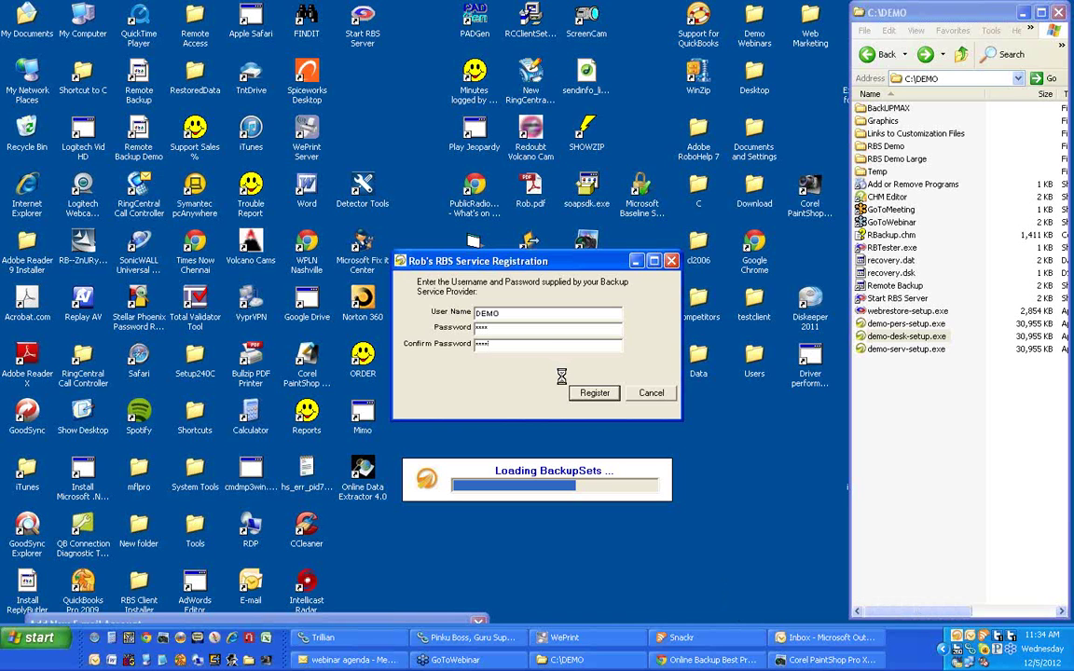
key(Return)
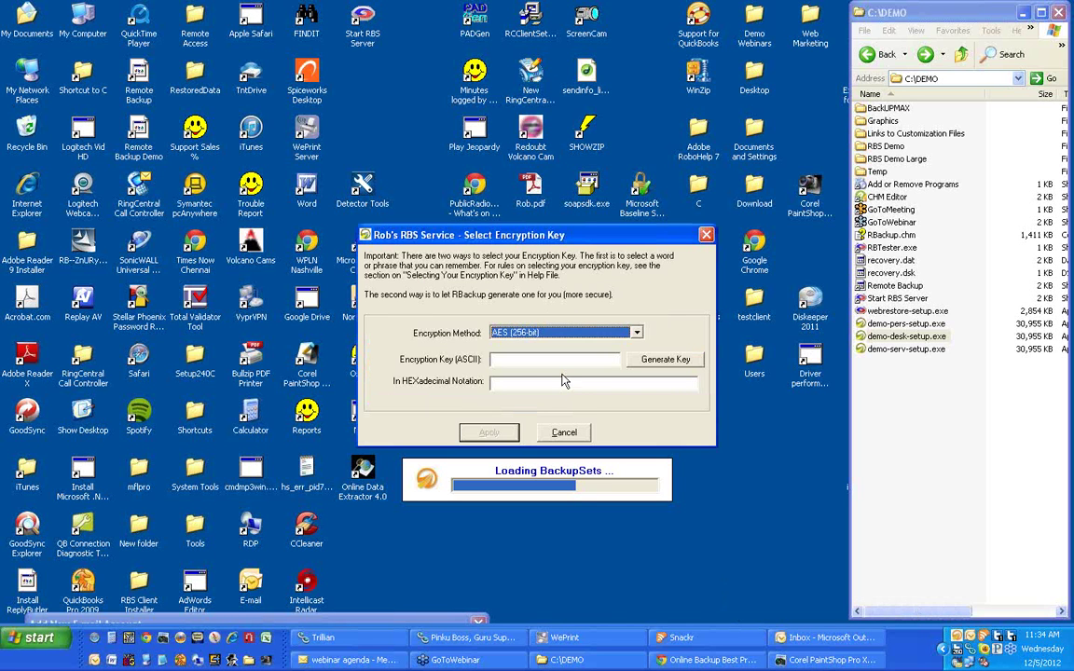
Apply an AES 256-bit encryption key and create an updated emergency key file.
text(DEMO)
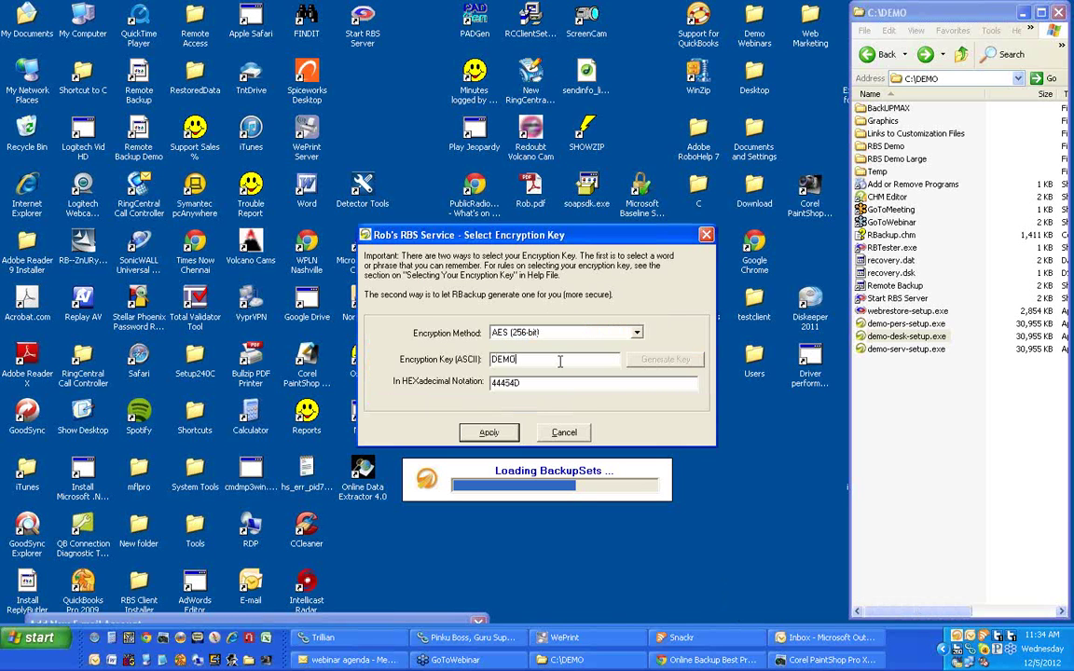
click(484, 436)
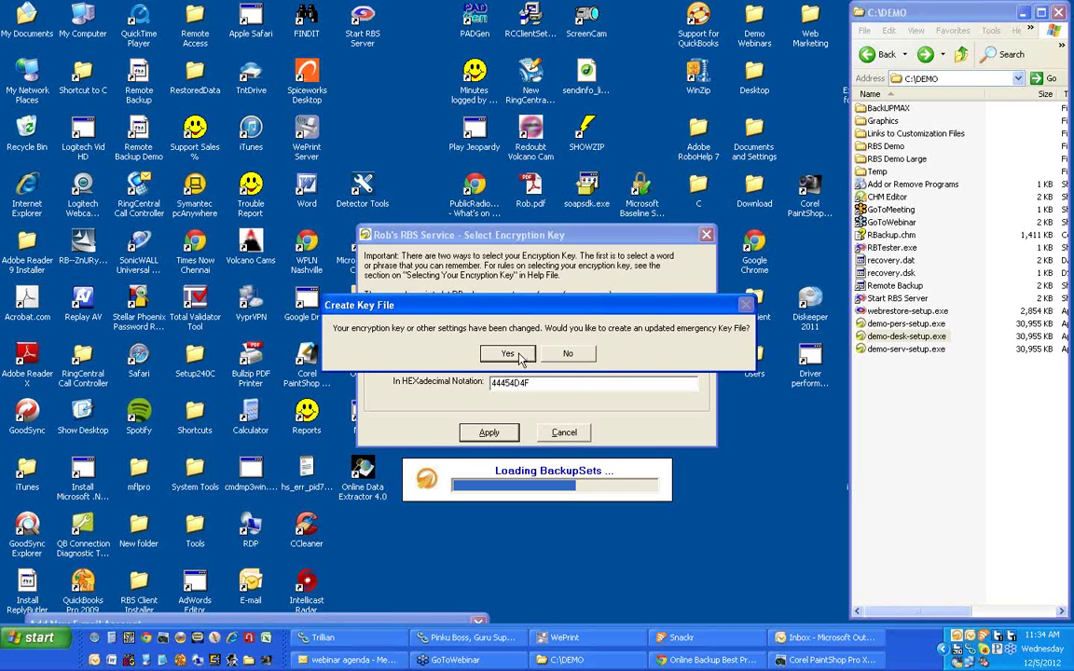
click(565, 354)
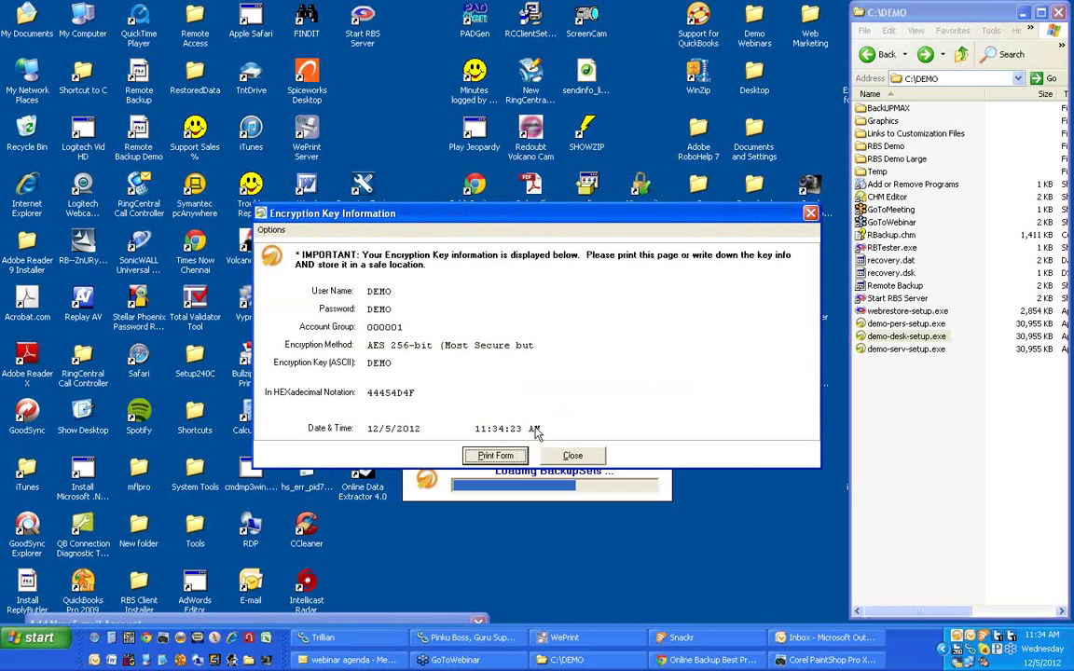
Close the Encryption Key Information and Select Encryption Key windows.
mouse_move(446, 214)
mouse_down()
mouse_move(440, 198)
mouse_move(476, 183)
mouse_up()
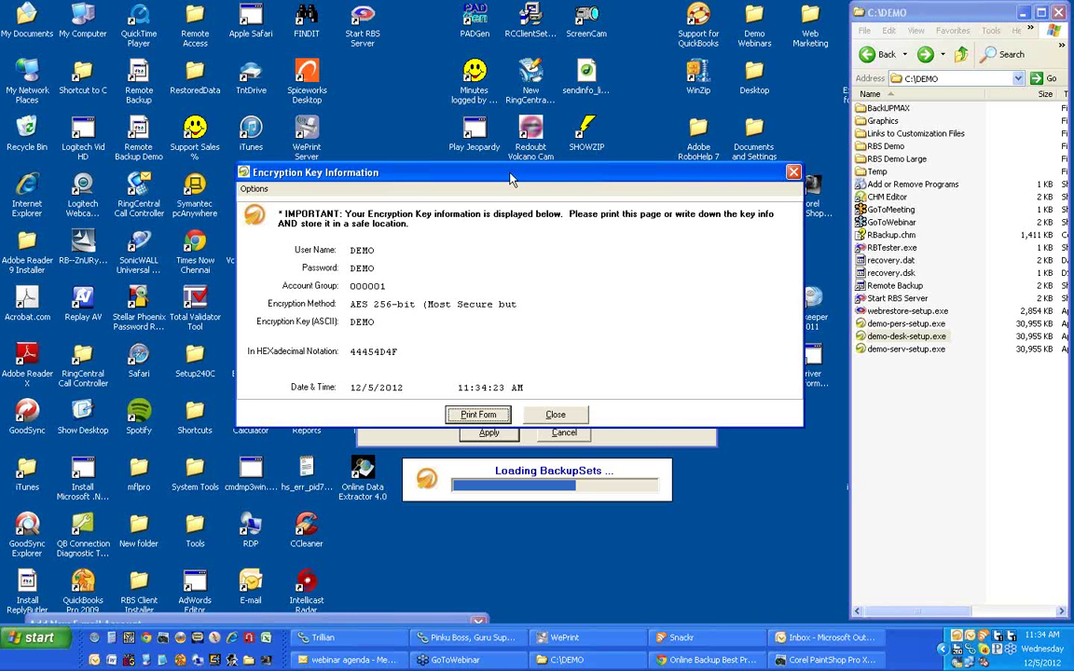
drag(510, 179, 486, 191)
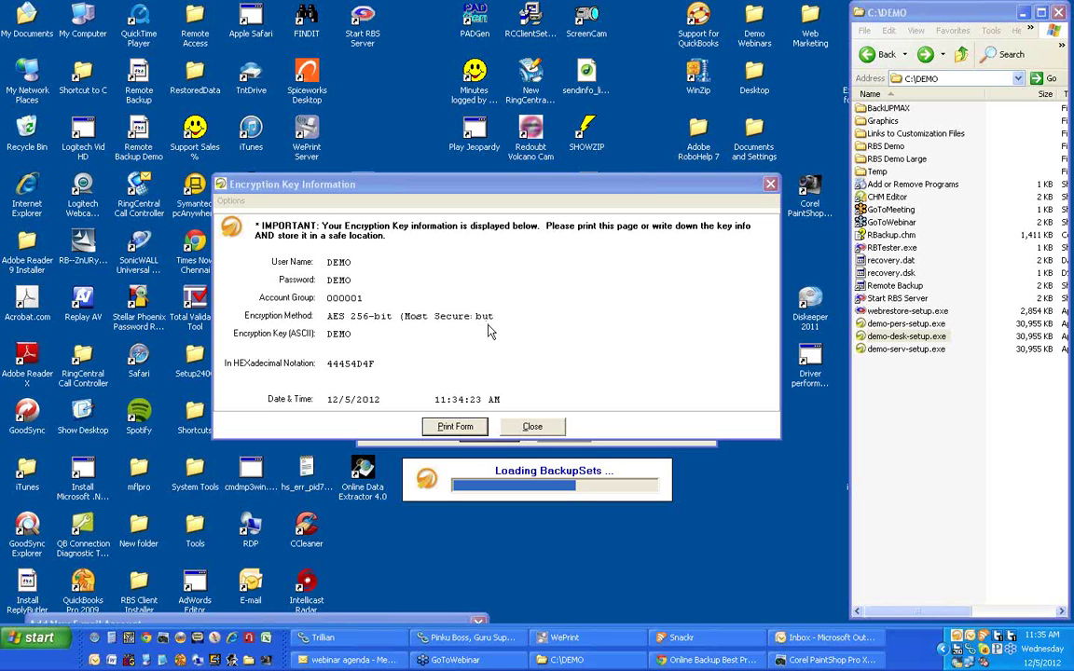
click(531, 427)
click(531, 429)
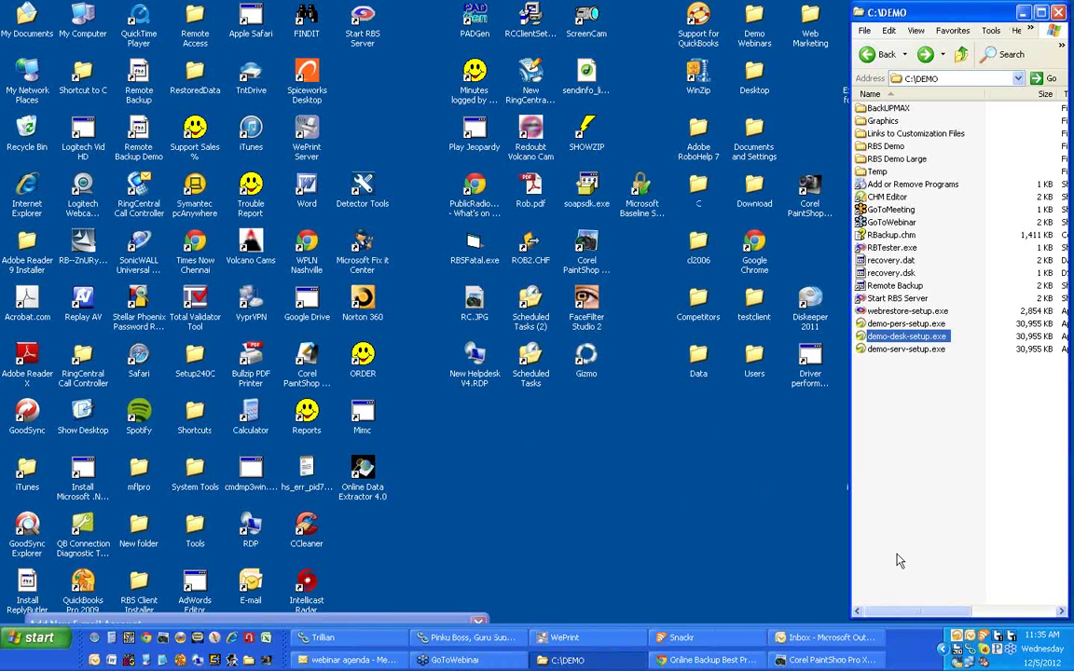
Launch RBS Server from C:\DEMO, then open the client's Default backup set wizard from the tray icon.
mouse_move(961, 641)
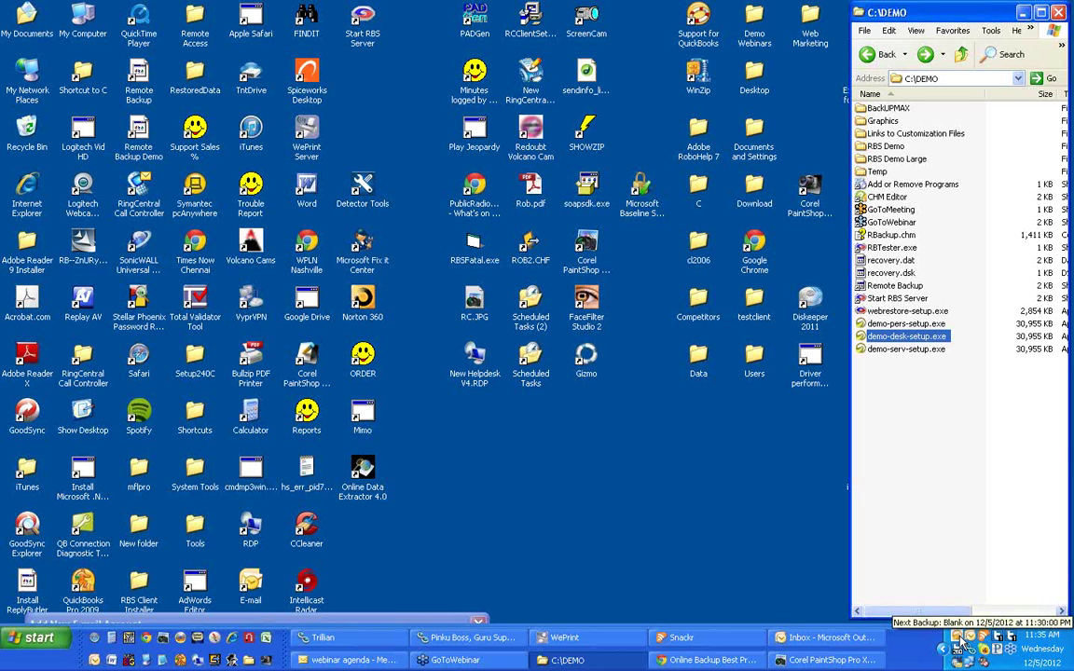
click(898, 300)
double_click(899, 300)
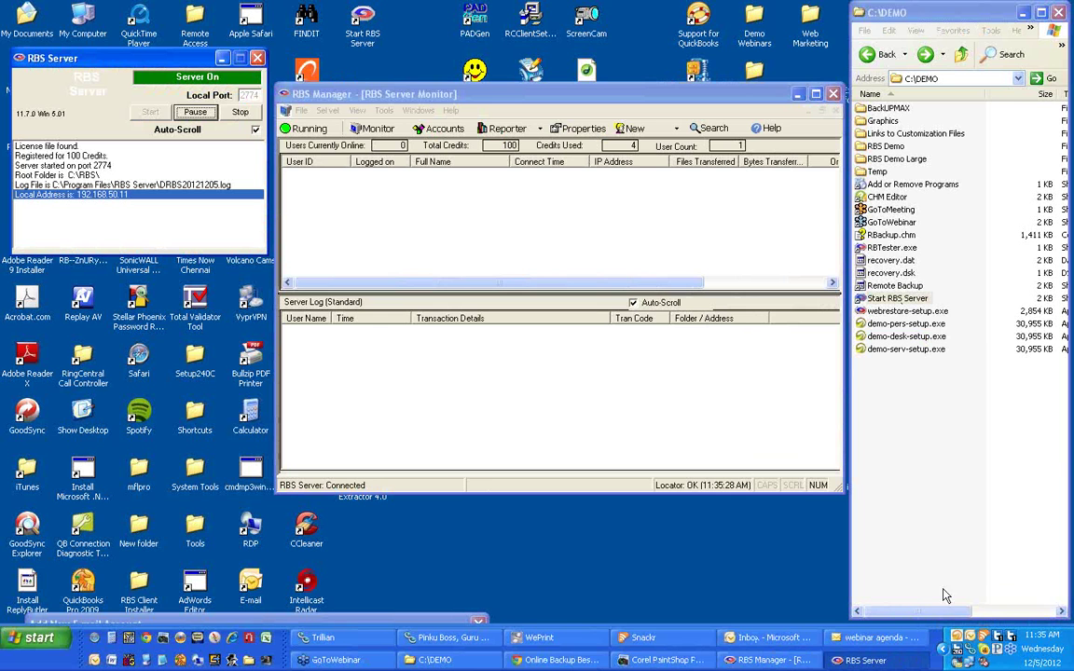
double_click(957, 644)
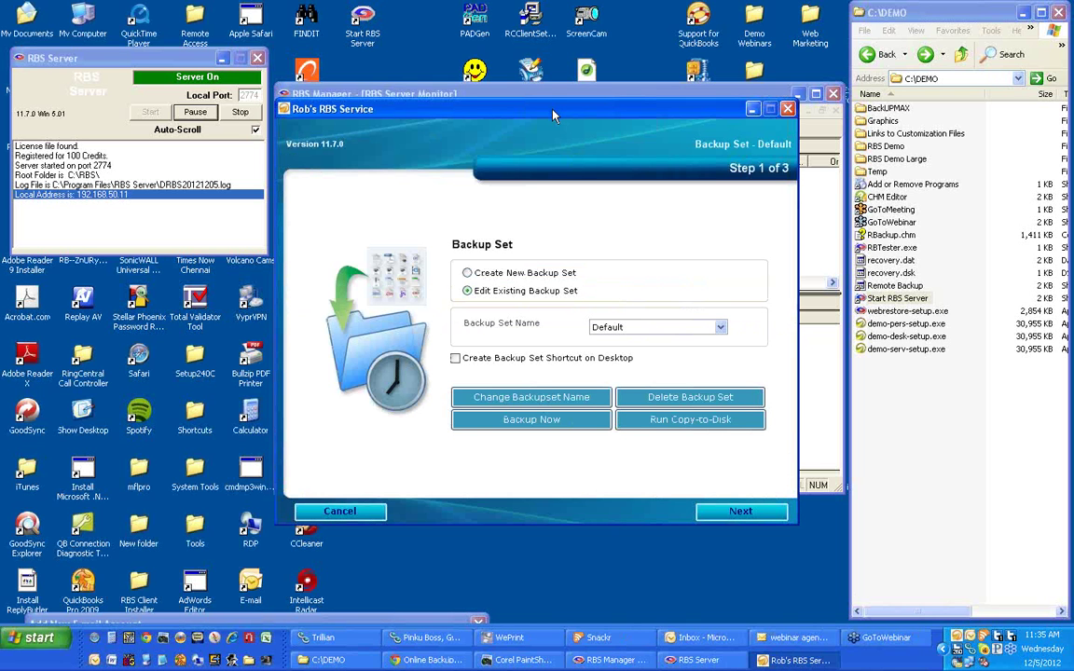
Advance the backup set wizard to file selection, dismissing the update notice and expanding DRIVE_C.
drag(553, 115, 530, 114)
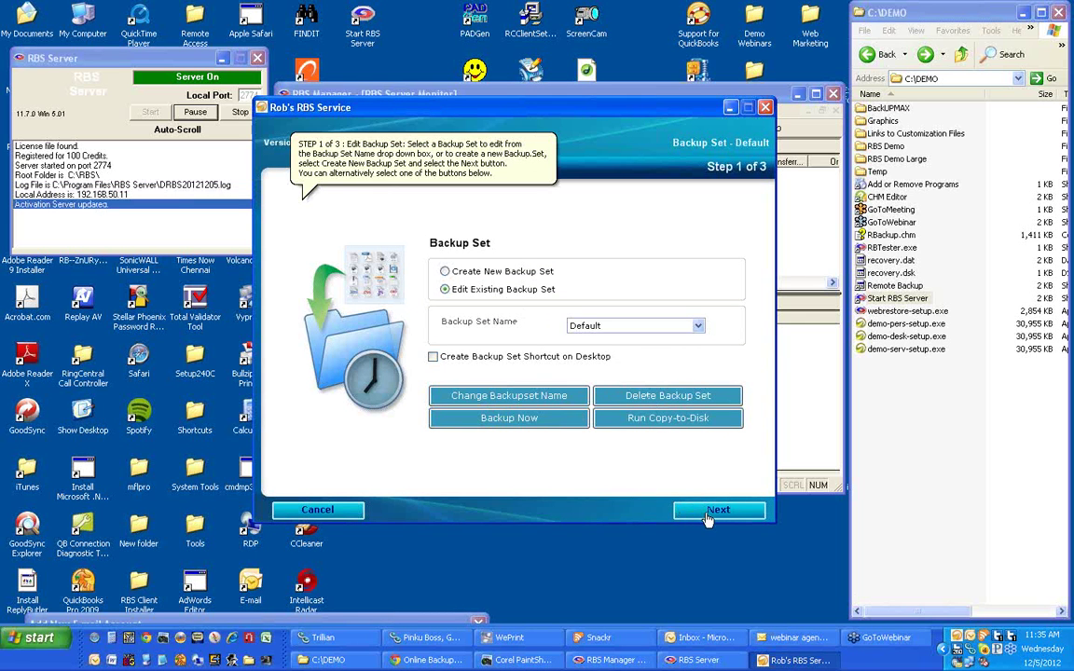
click(713, 511)
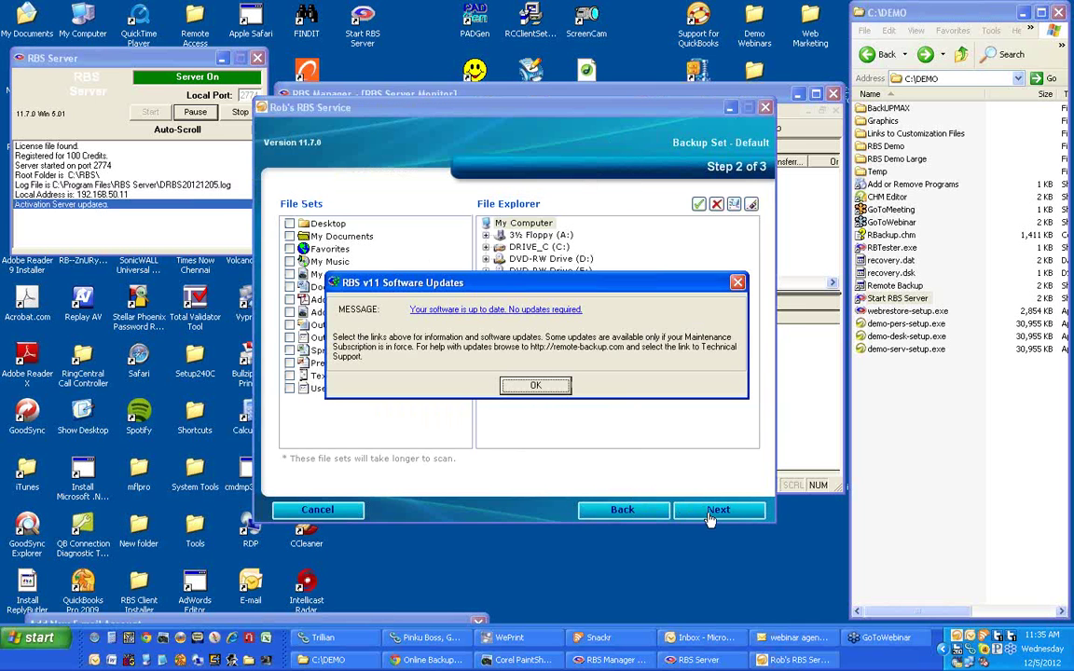
click(537, 386)
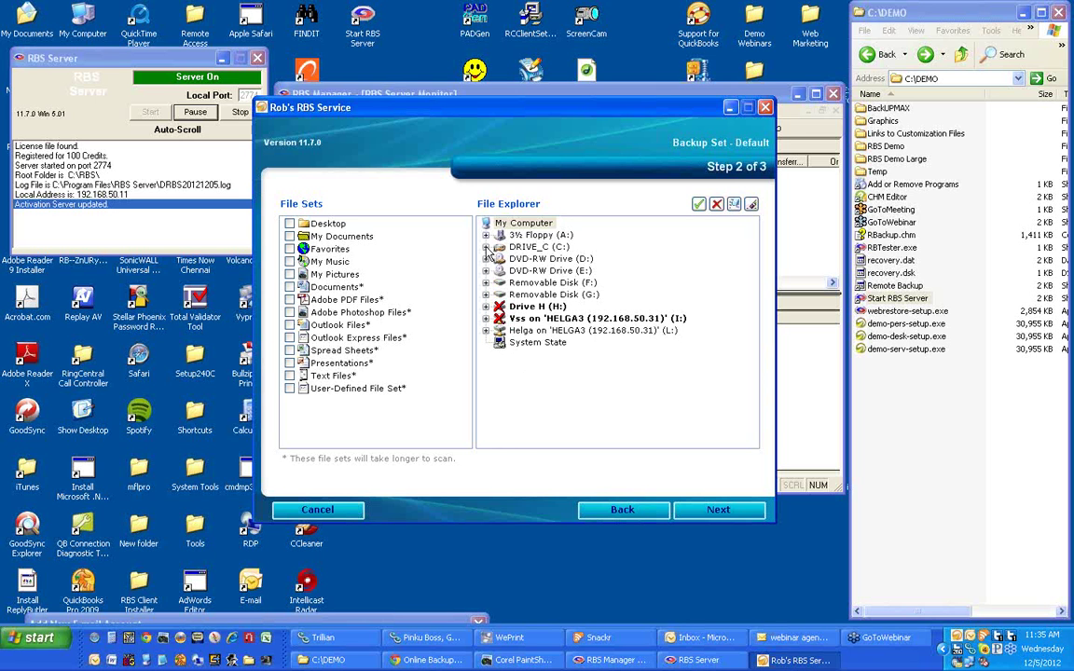
click(486, 247)
click(753, 416)
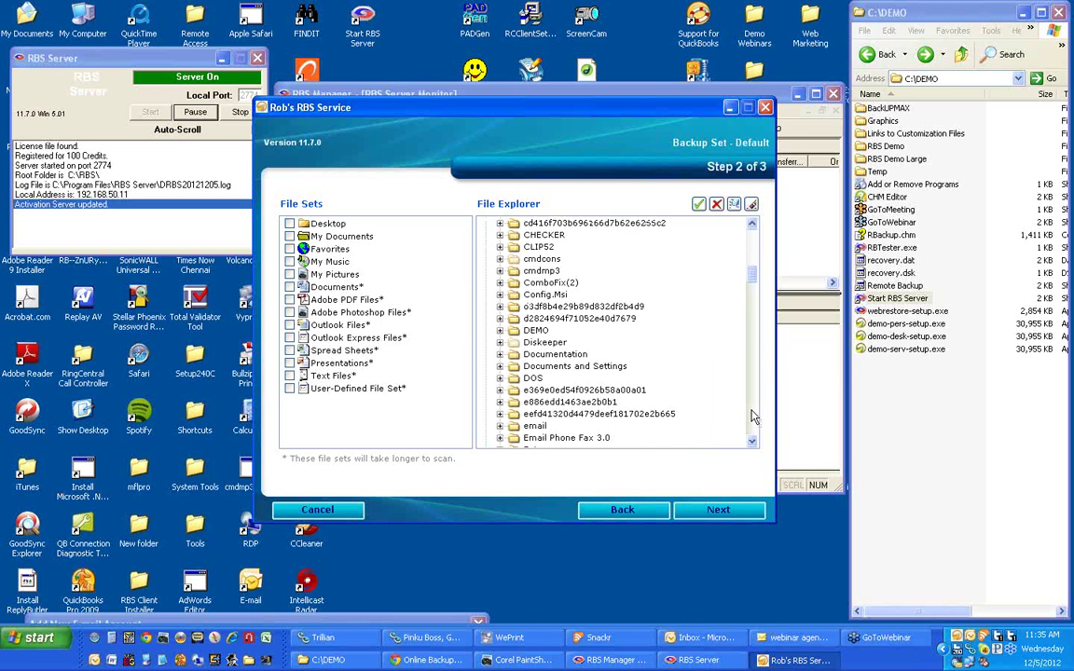
click(753, 417)
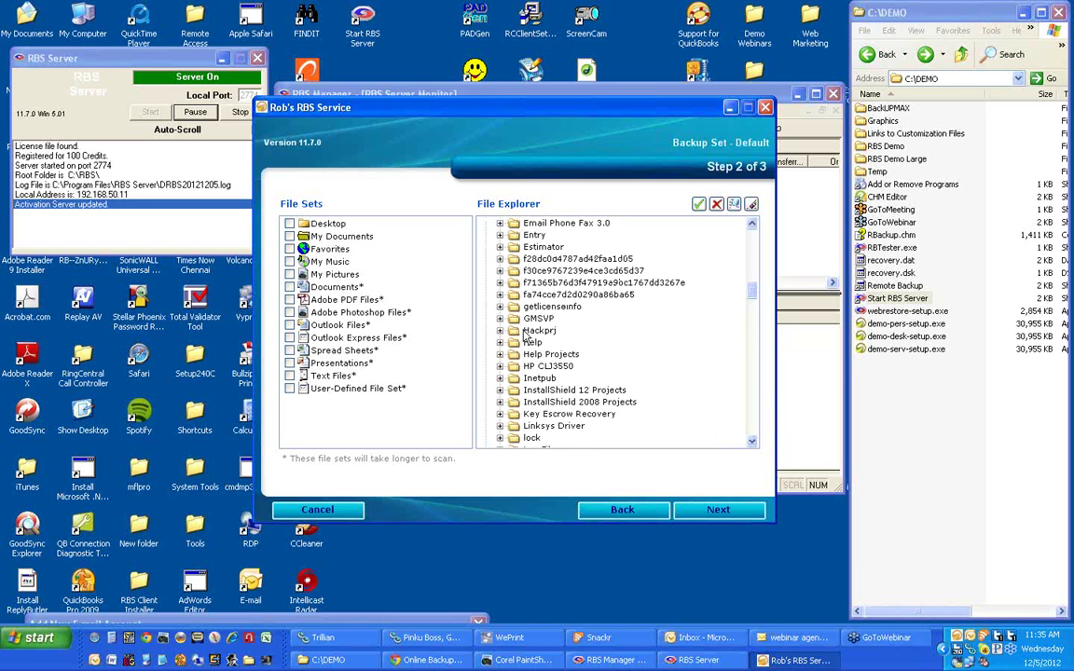
click(749, 250)
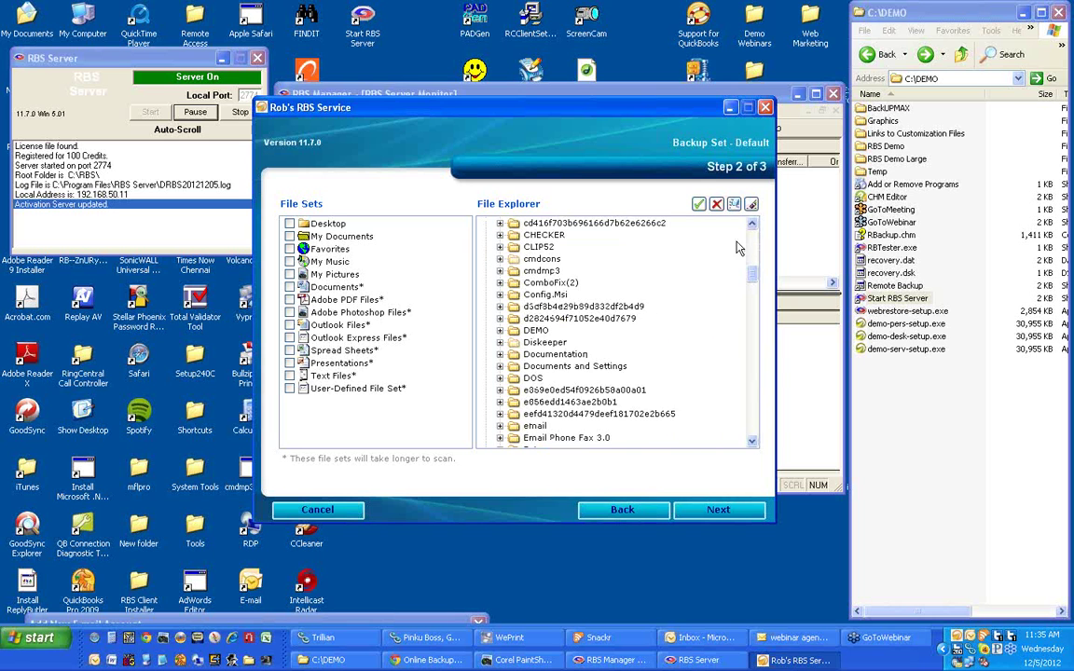
Check the DEMO\RBS Demo folder and save the Default set as a Full, On Demand backup.
click(510, 330)
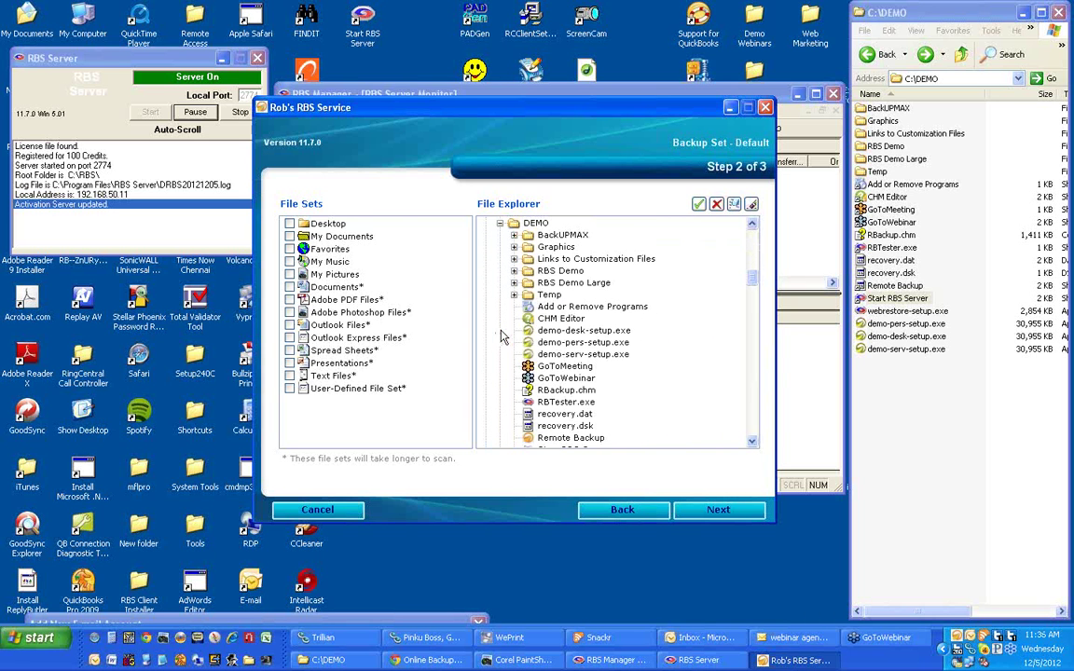
click(755, 309)
drag(755, 310, 757, 289)
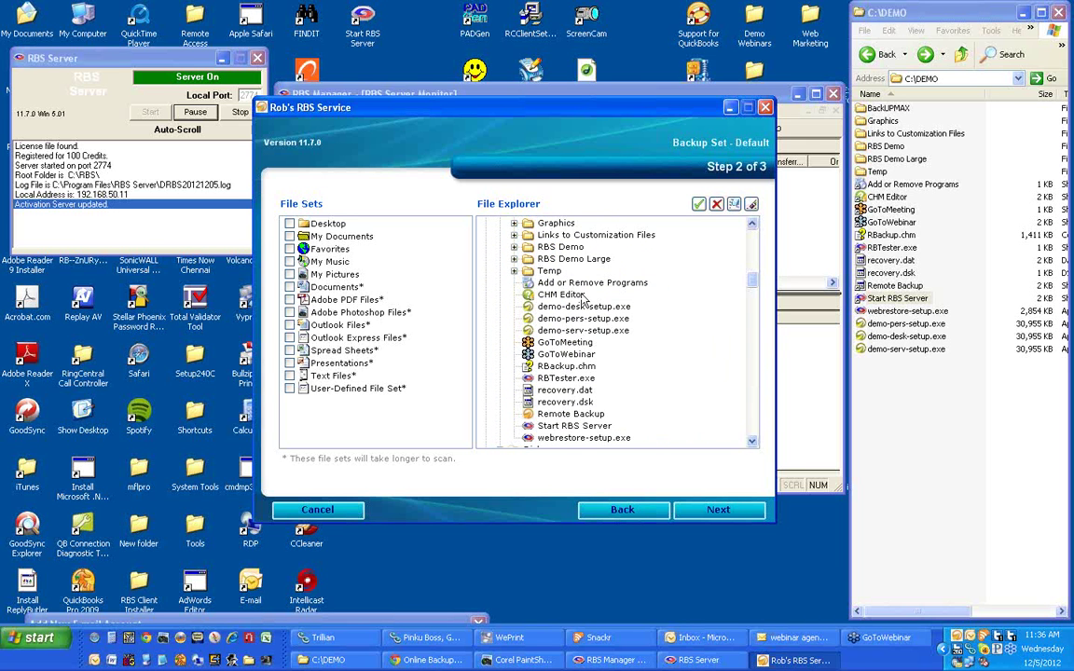
click(555, 249)
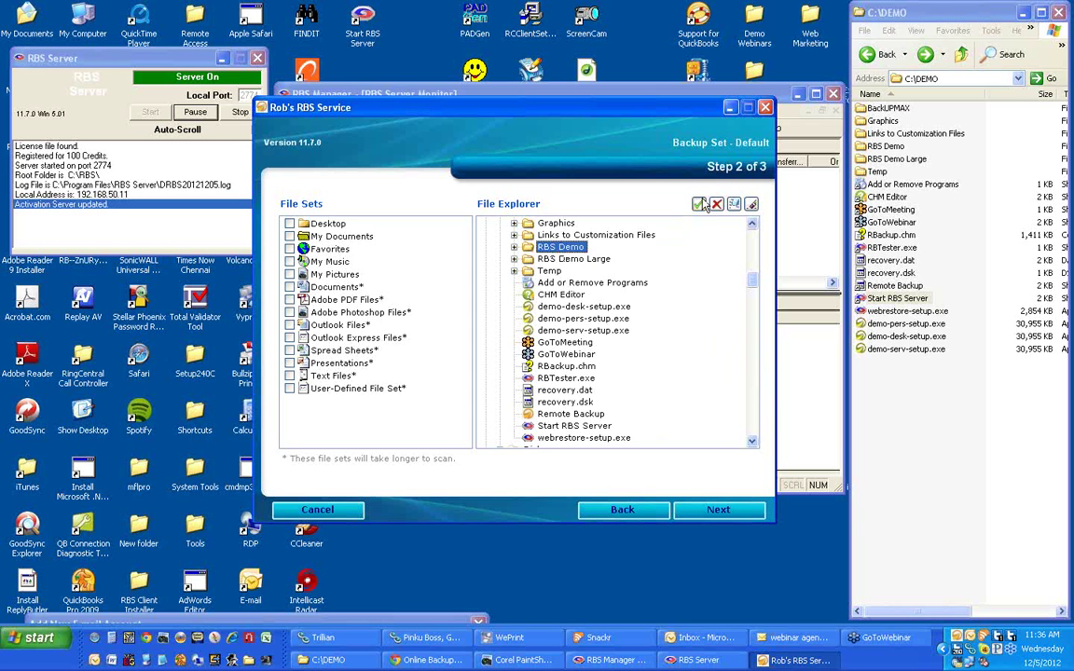
click(718, 510)
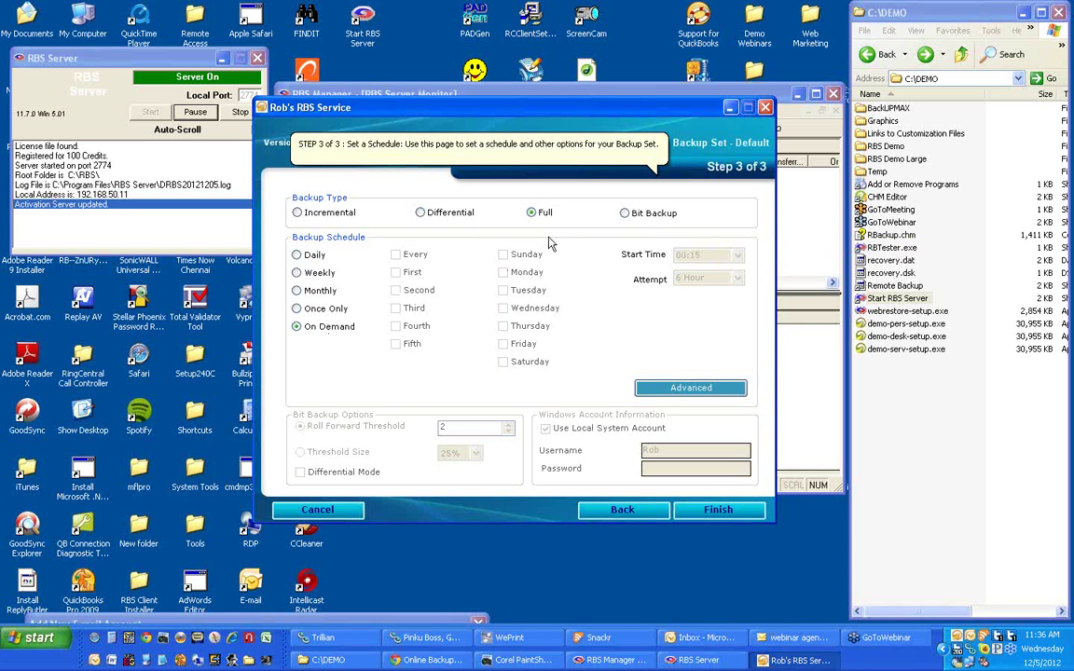
click(718, 509)
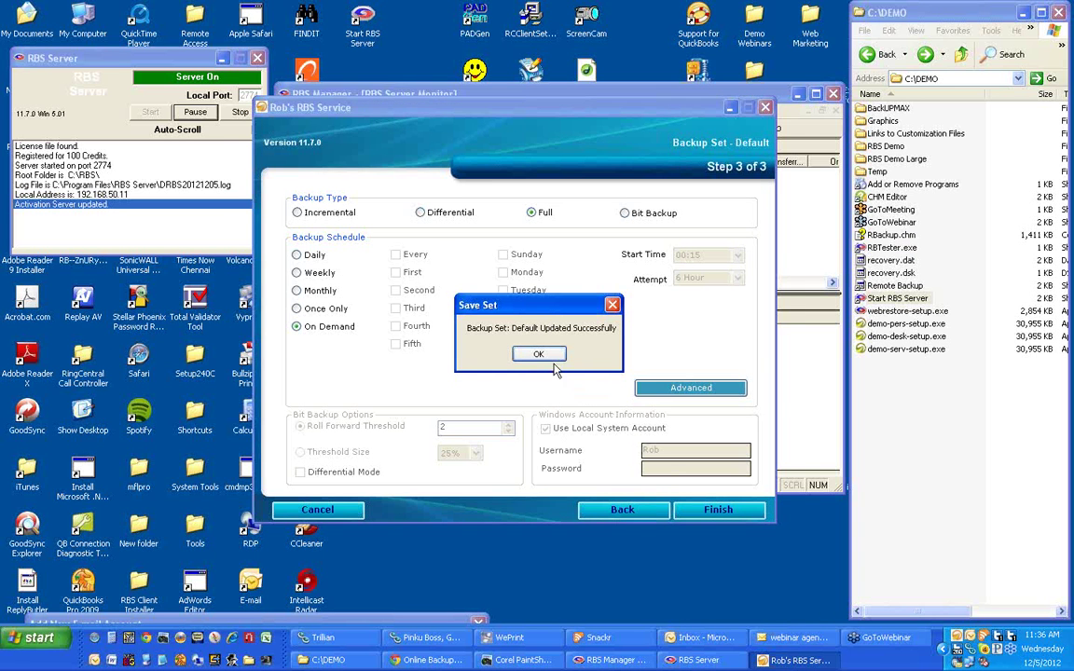
click(537, 354)
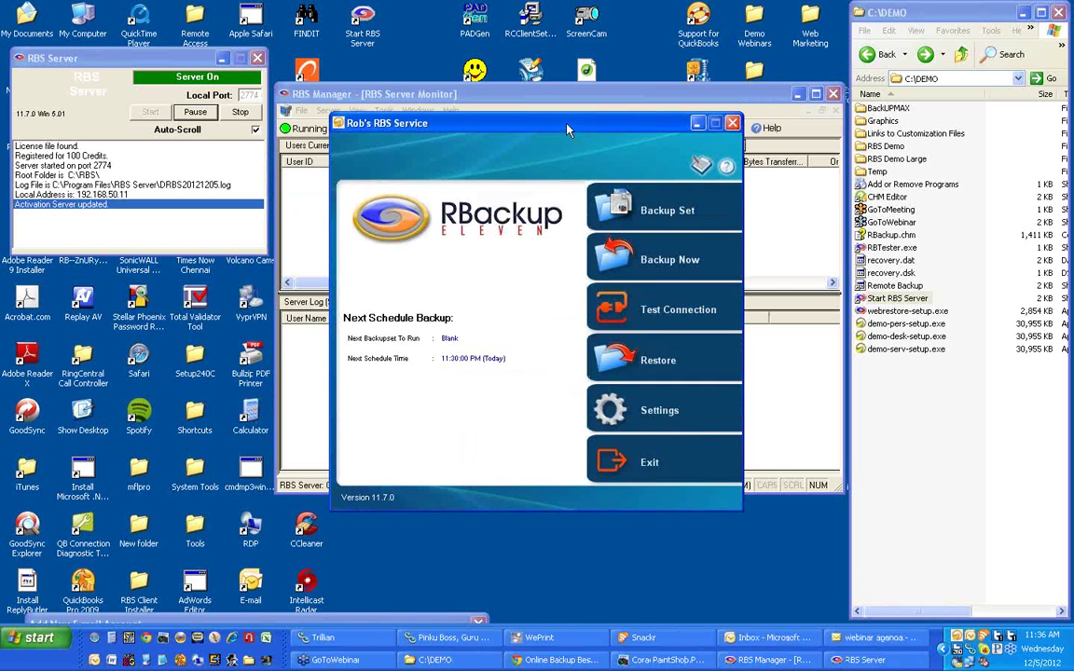
Place RBackup beside the RBS Manager monitor and run a successful Test Connection to the server.
drag(567, 130, 828, 216)
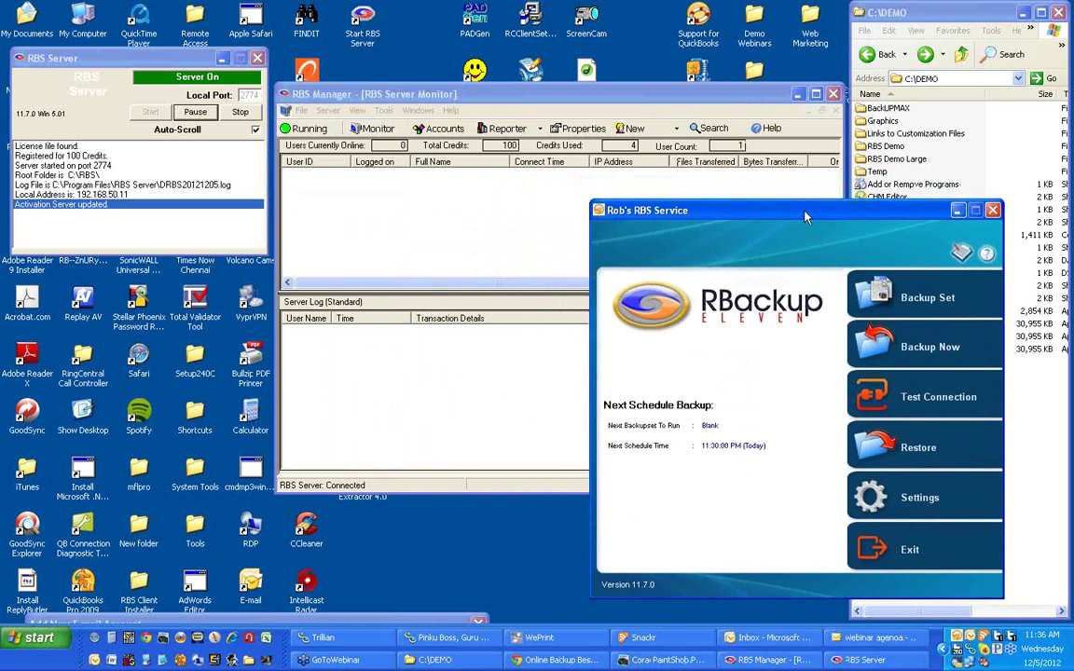
drag(806, 217, 810, 232)
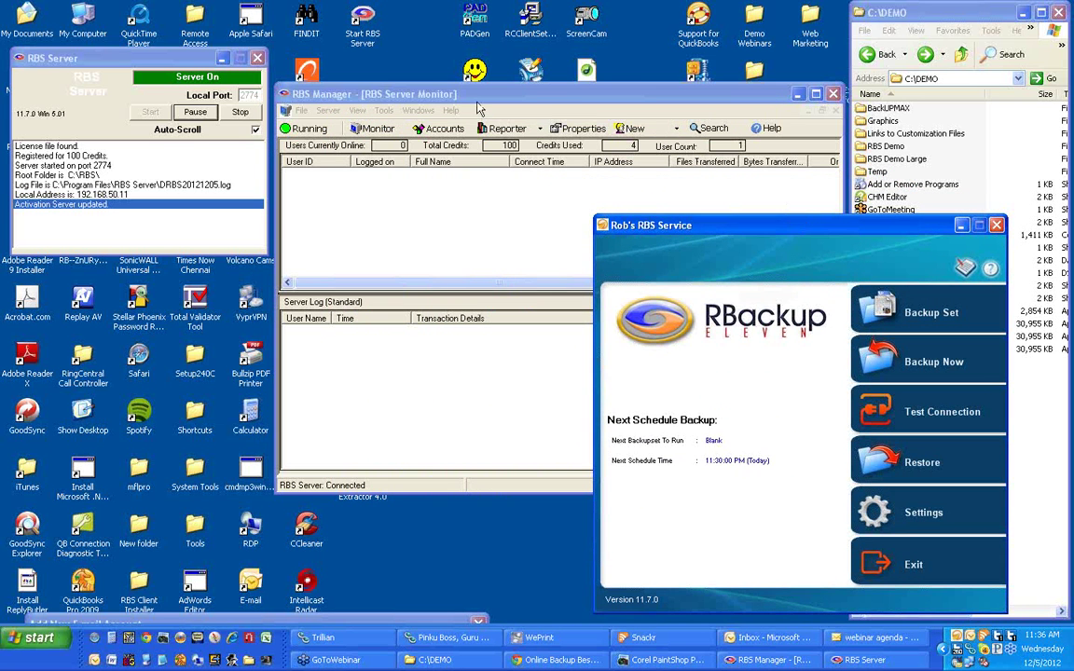
click(473, 99)
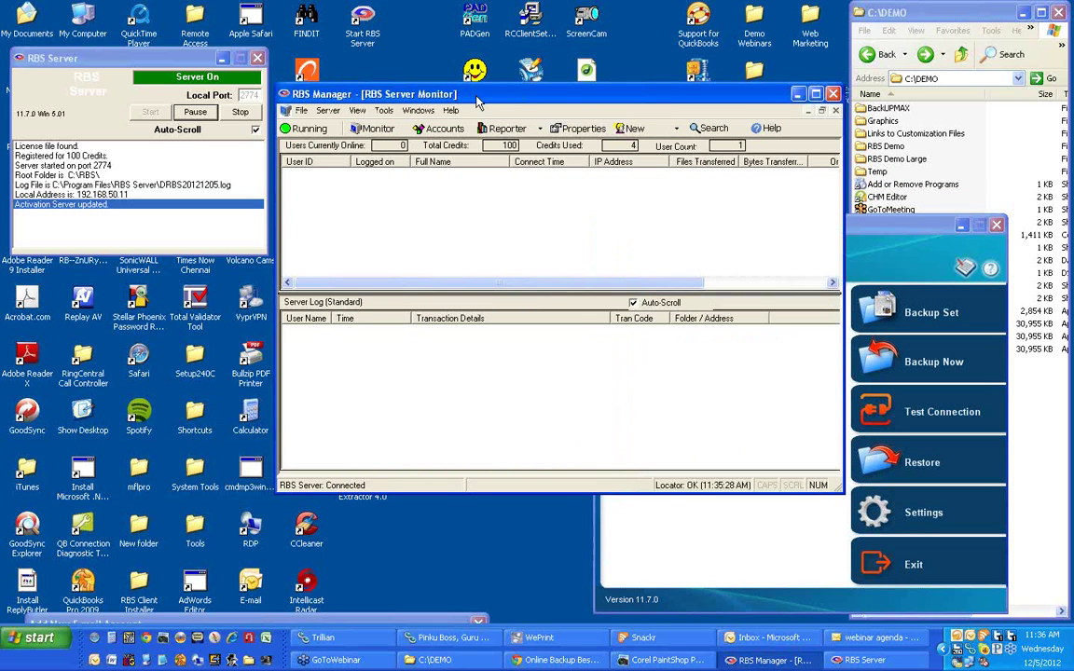
drag(433, 93, 434, 73)
click(855, 227)
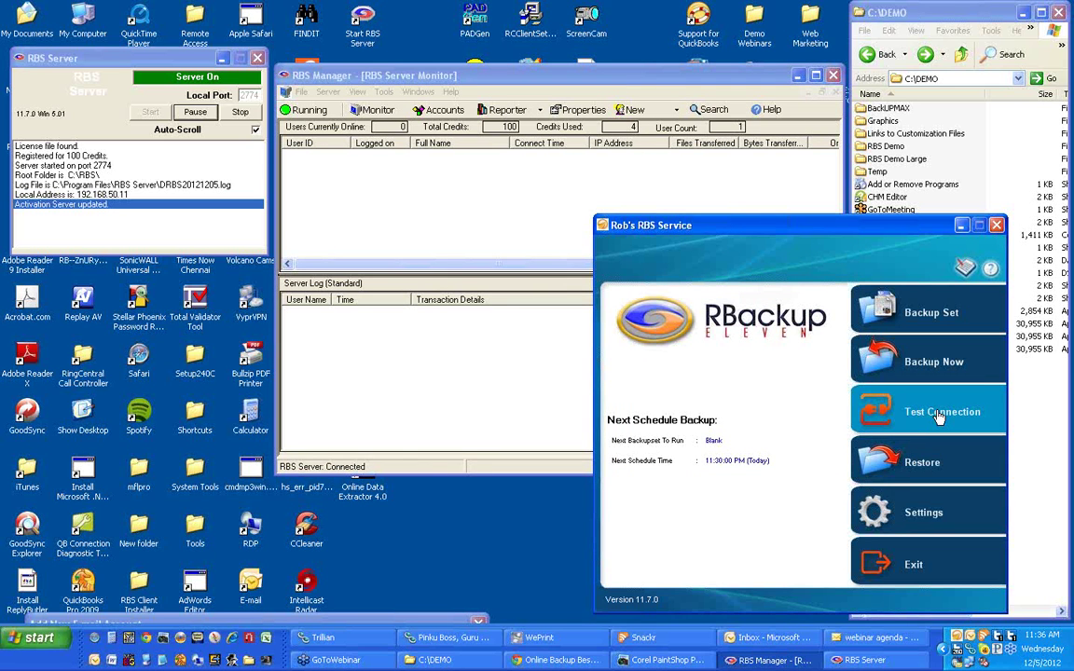
click(939, 417)
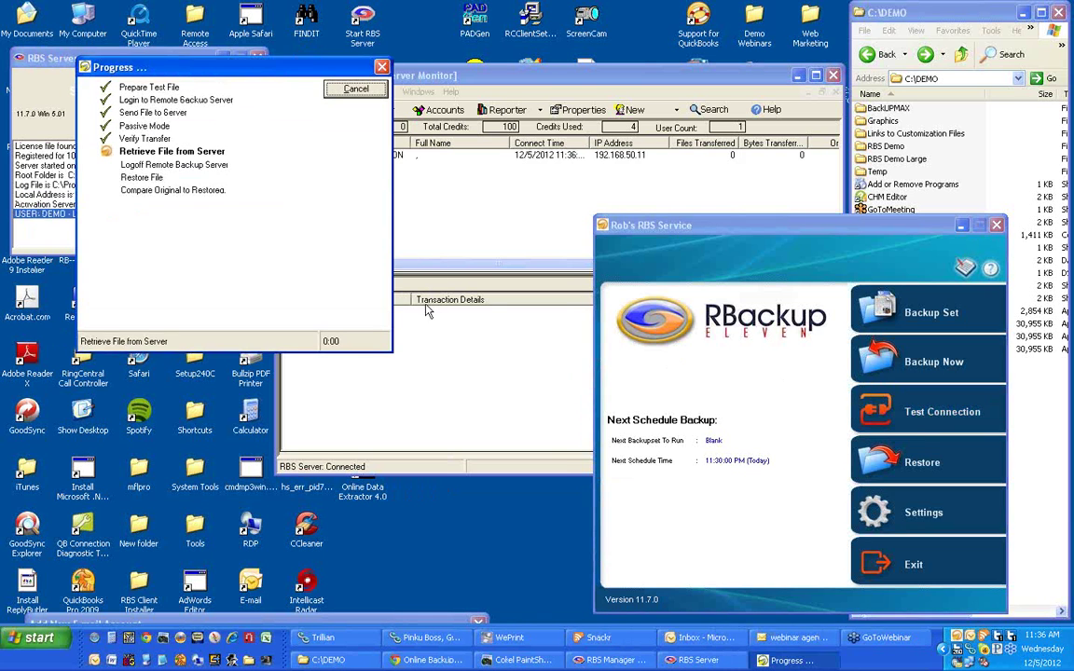
drag(311, 72, 262, 42)
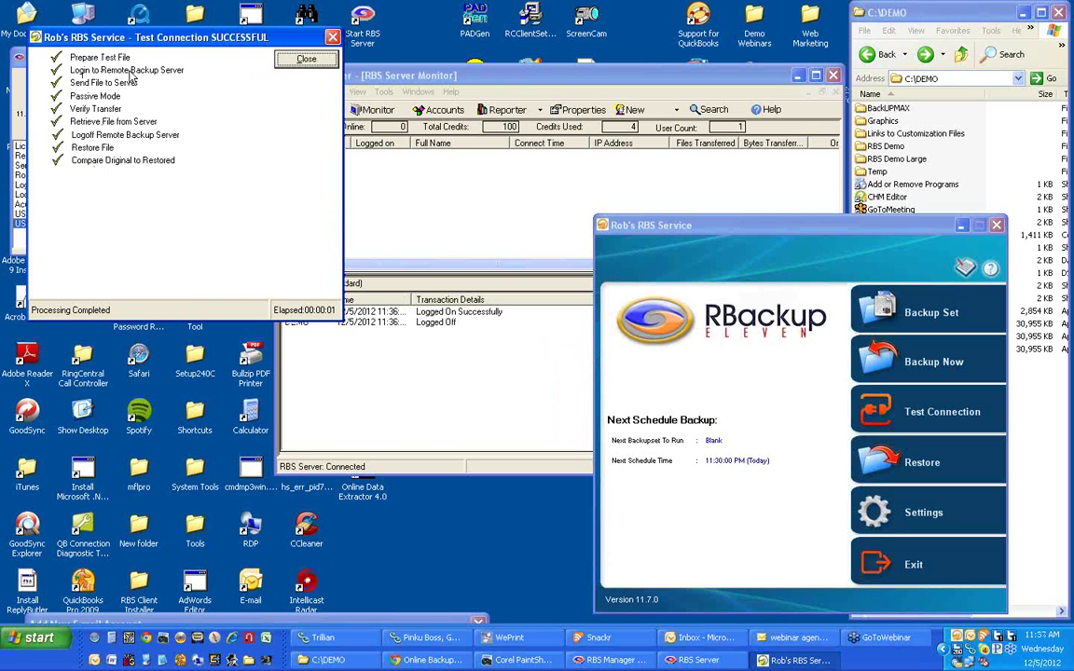
drag(133, 39, 130, 26)
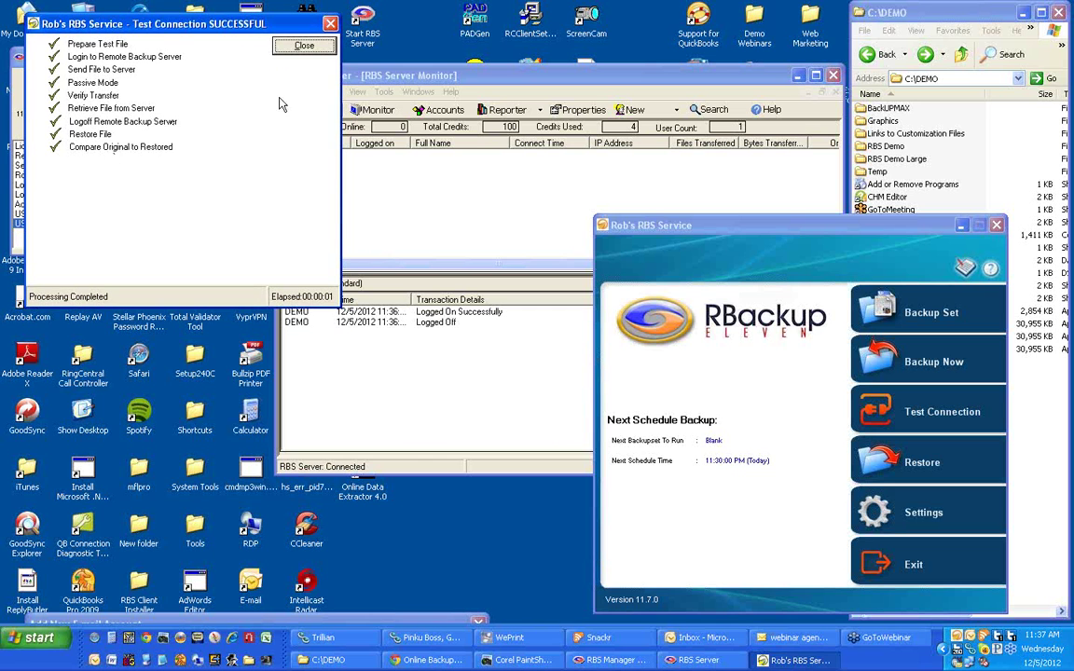
click(297, 47)
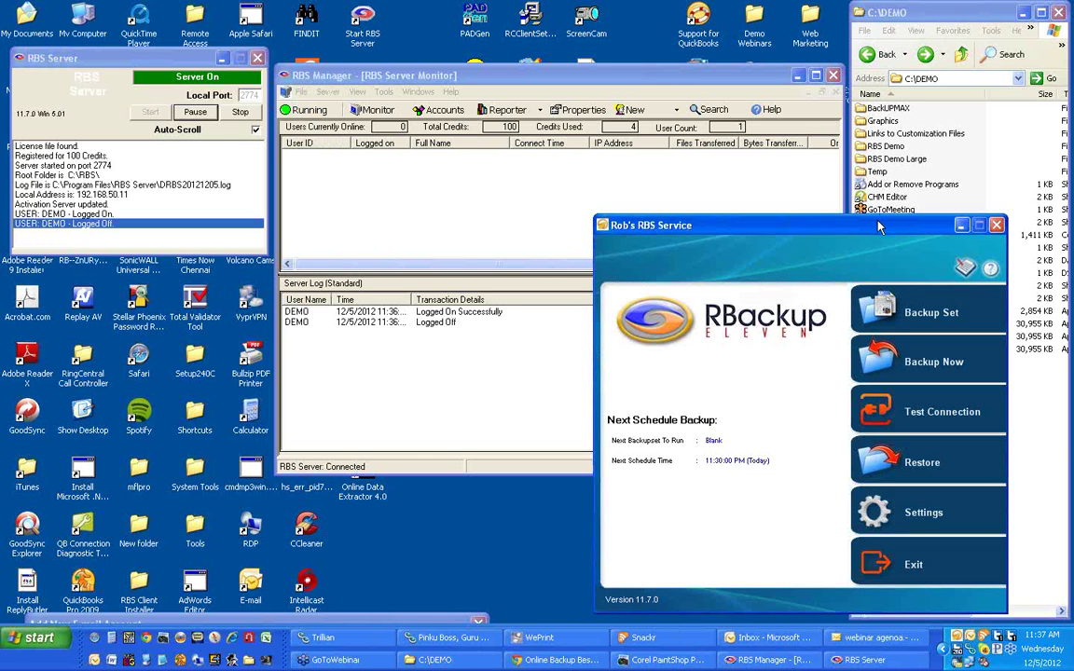
Back up the Default set now, sending 3 files (84,992 bytes), and close the progress report.
click(918, 364)
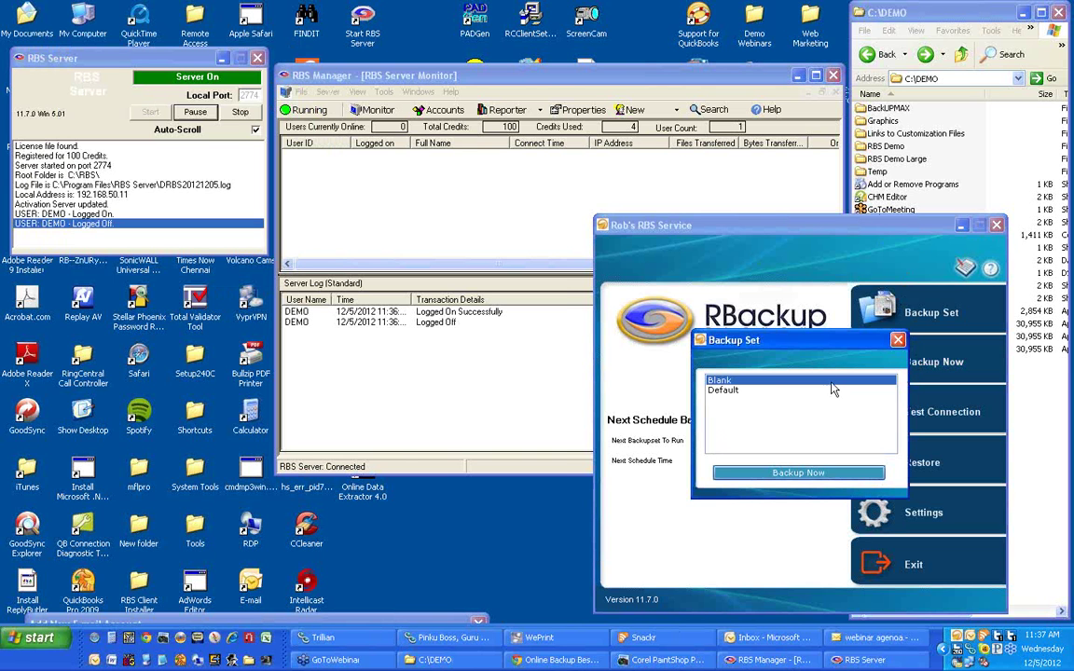
click(800, 472)
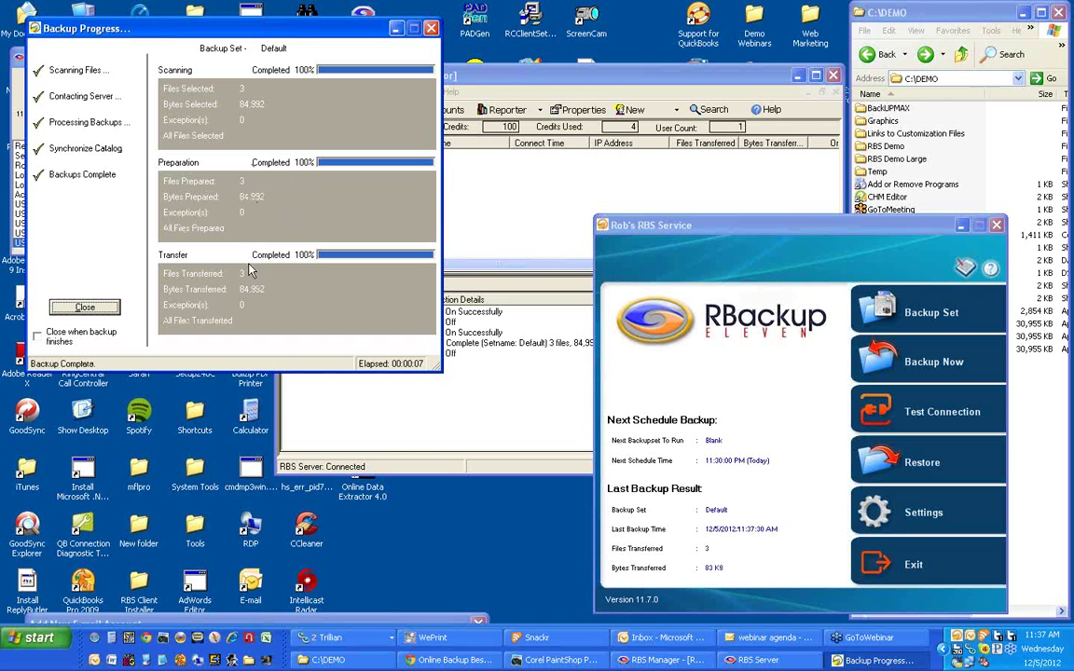
double_click(882, 160)
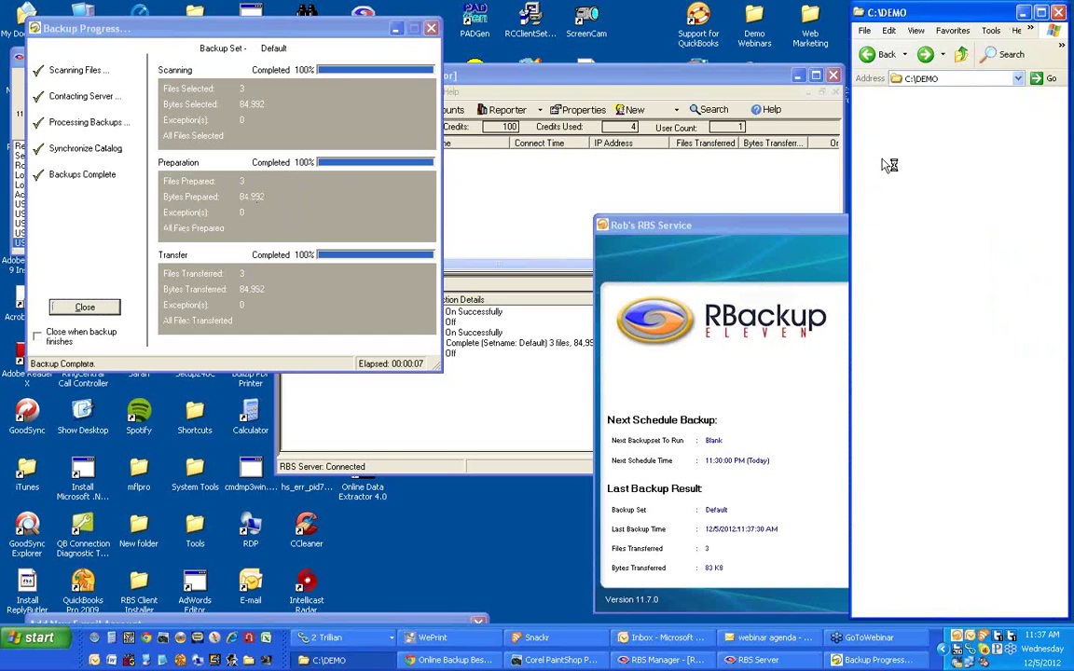
click(880, 55)
drag(777, 226, 595, 224)
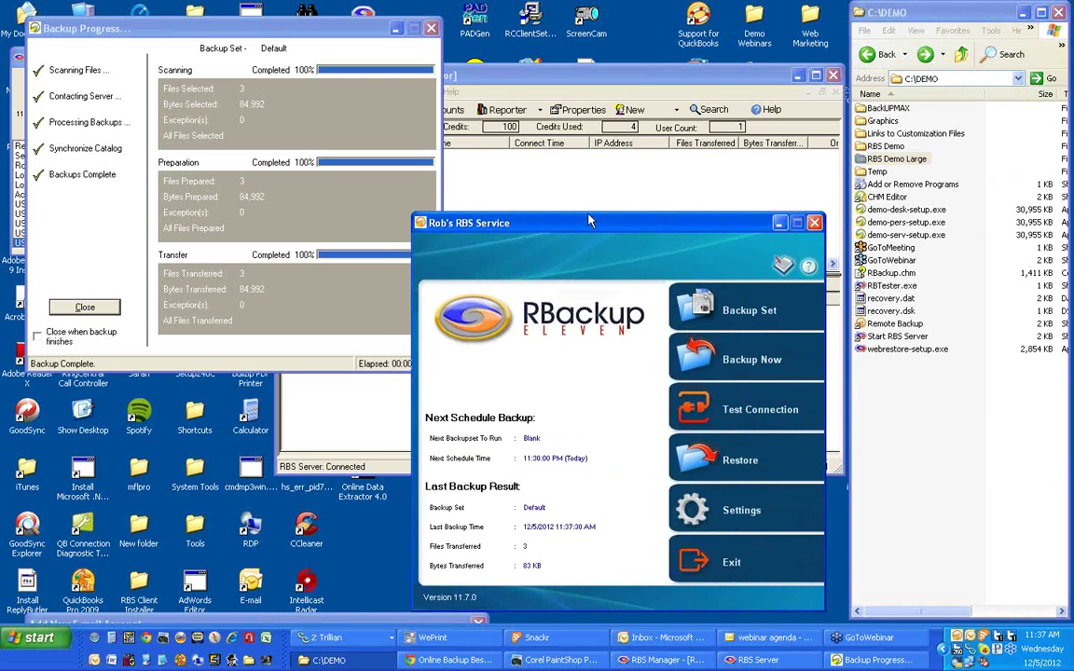
click(91, 307)
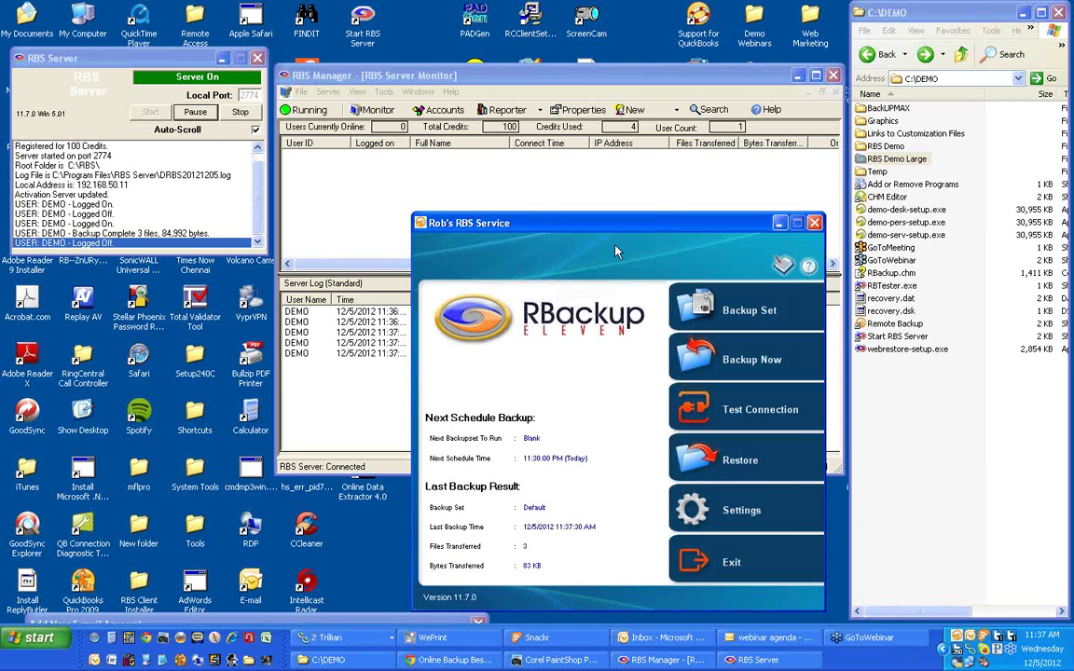
Switch the client to the Advanced Interface from Settings and enlarge its window and folder tree.
drag(621, 234, 554, 205)
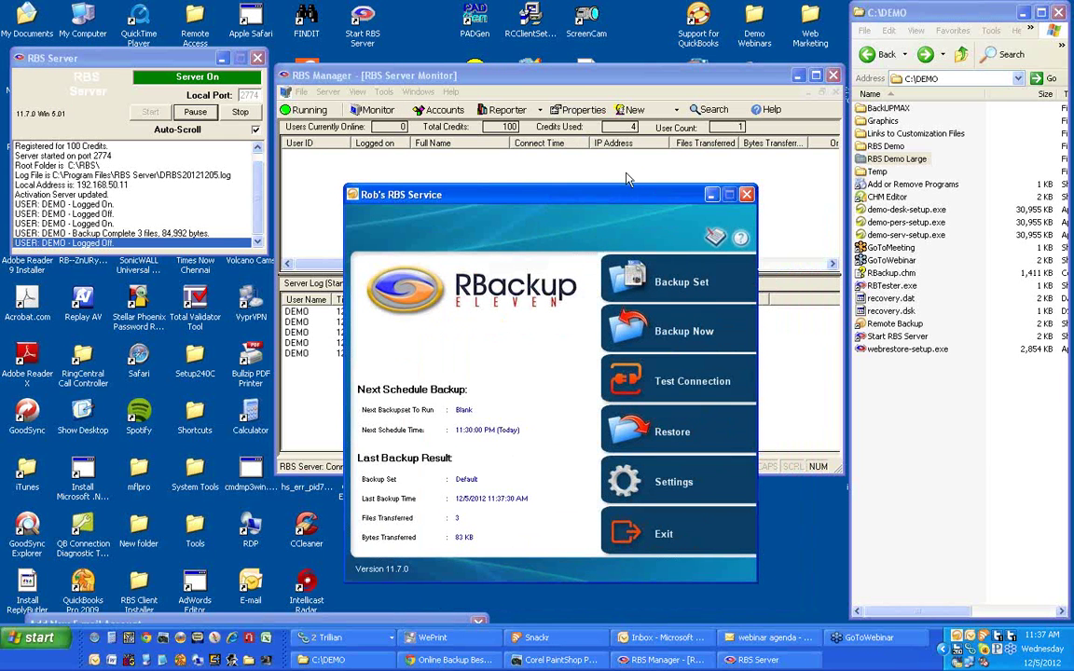
drag(618, 203, 597, 202)
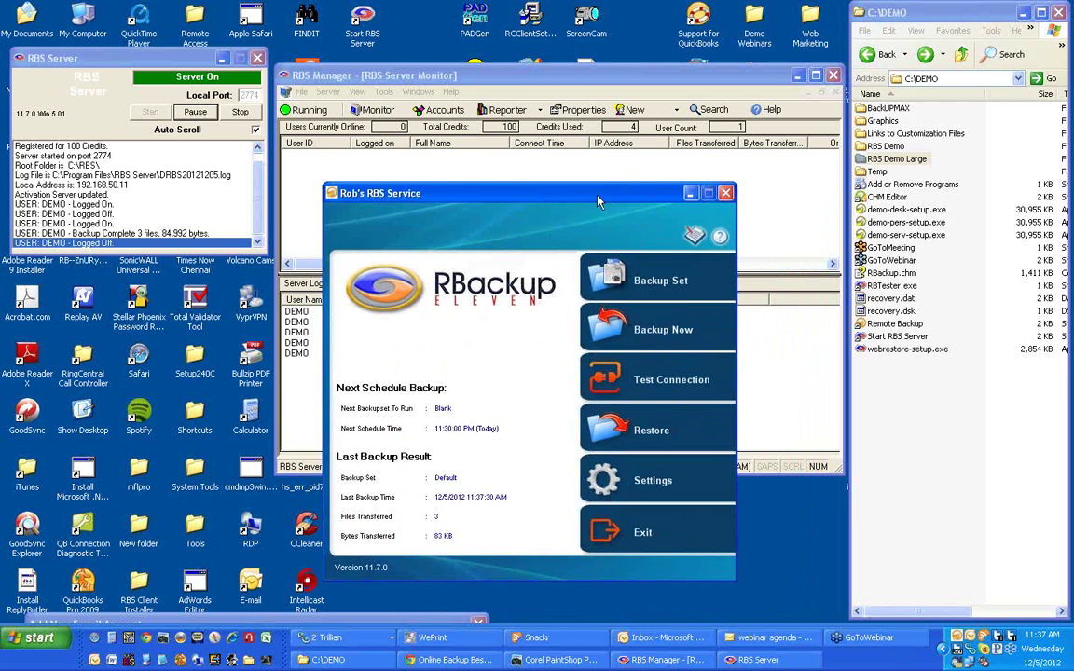
click(655, 489)
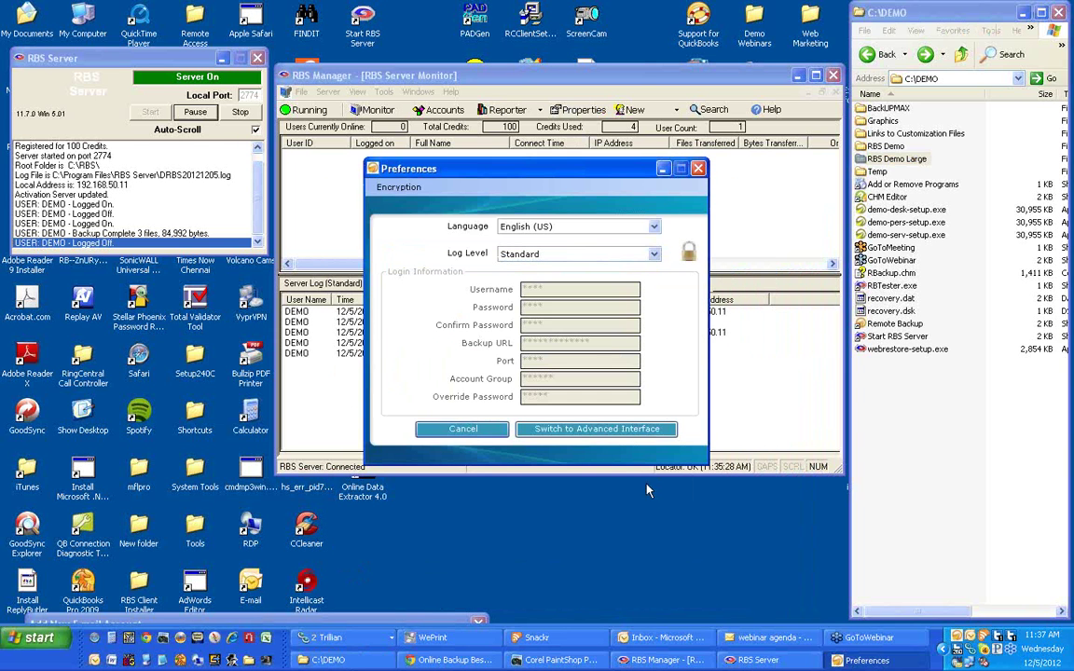
click(615, 429)
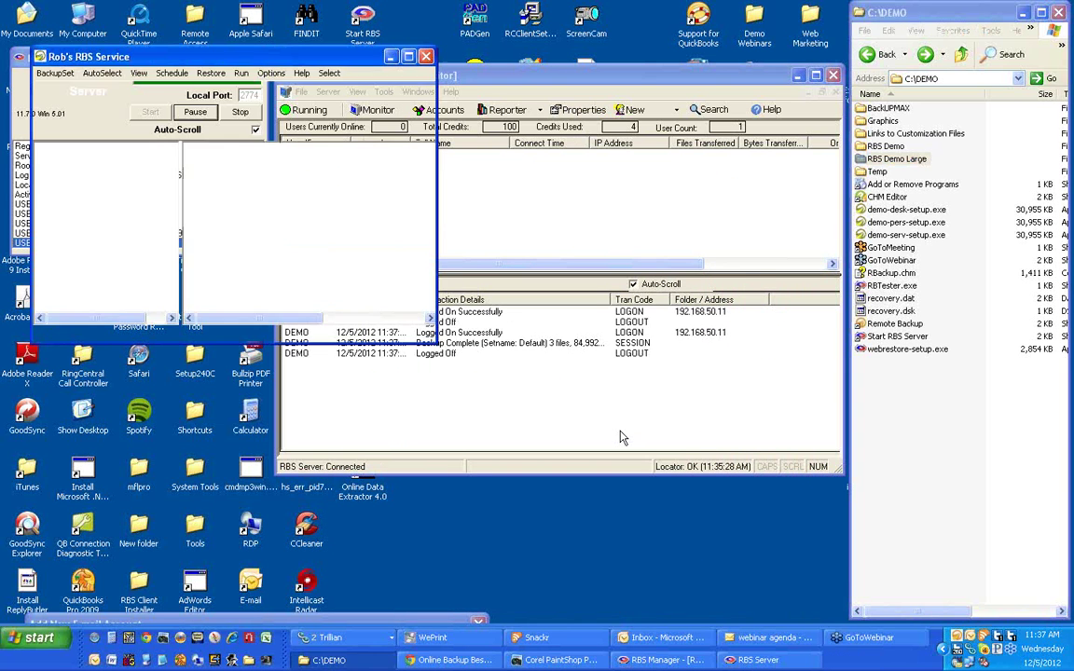
drag(435, 342, 653, 377)
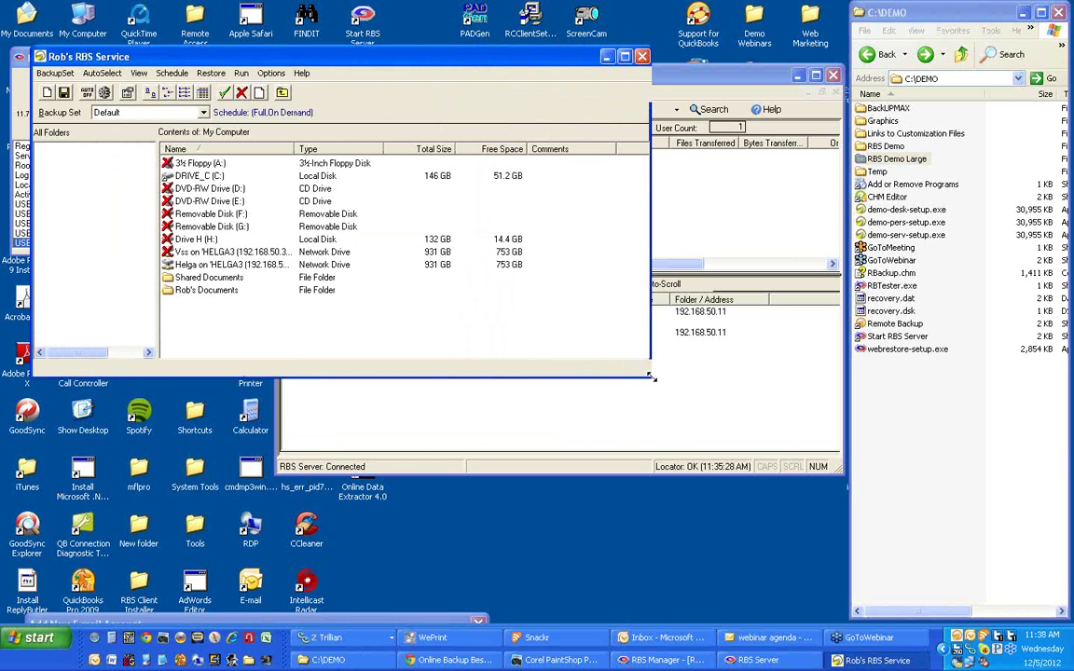
drag(158, 299, 221, 316)
drag(335, 61, 516, 262)
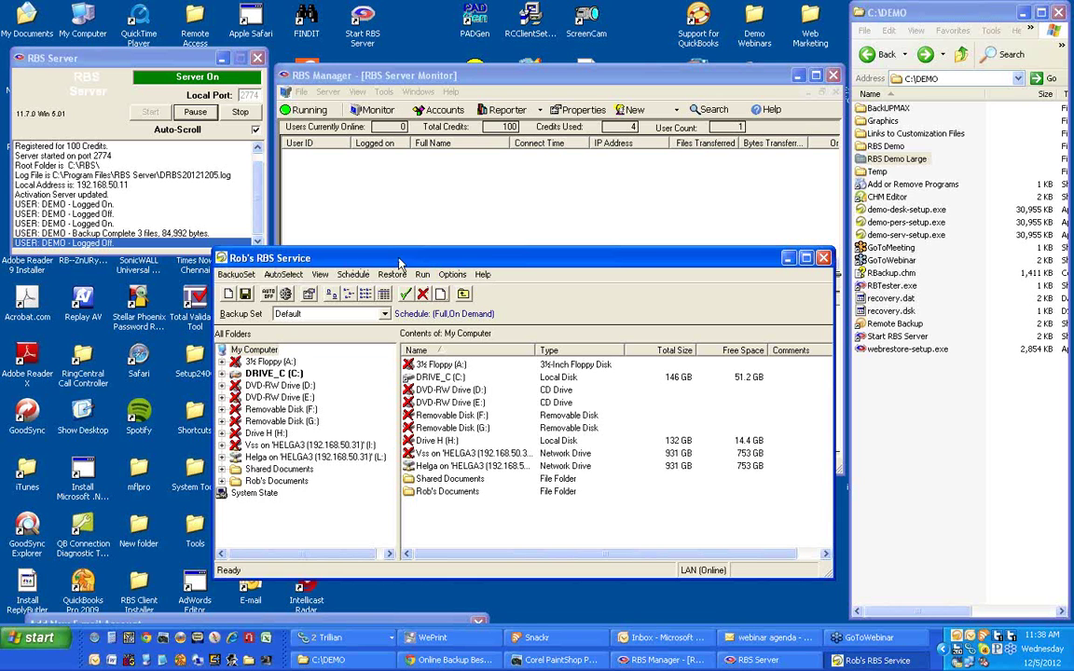
View the program's version information under Help > About, then dismiss it.
click(482, 274)
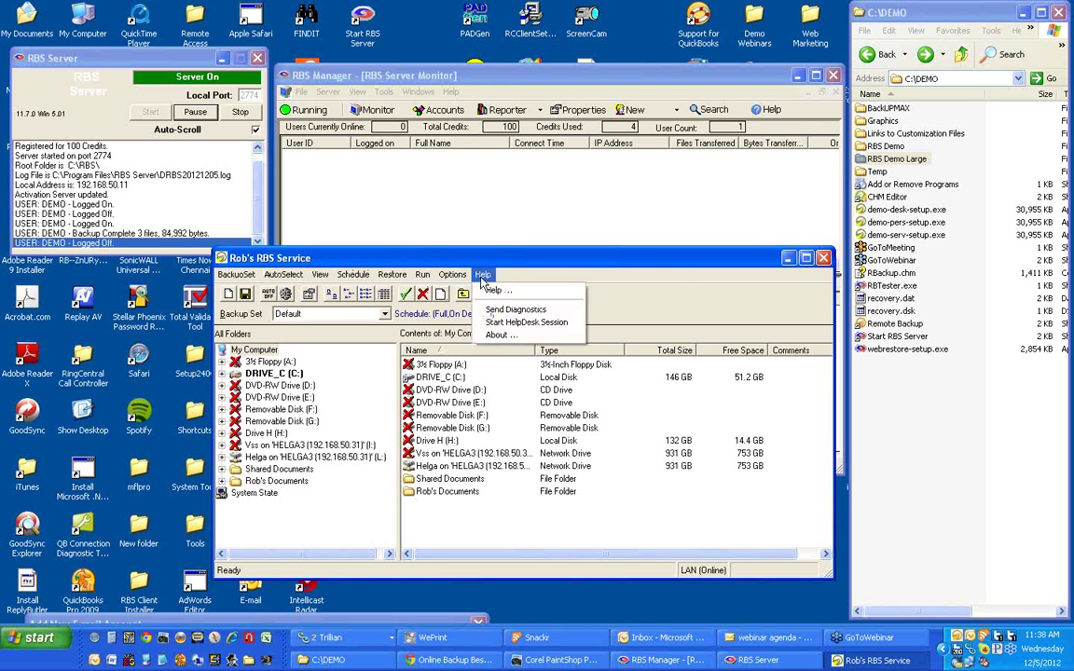
click(499, 335)
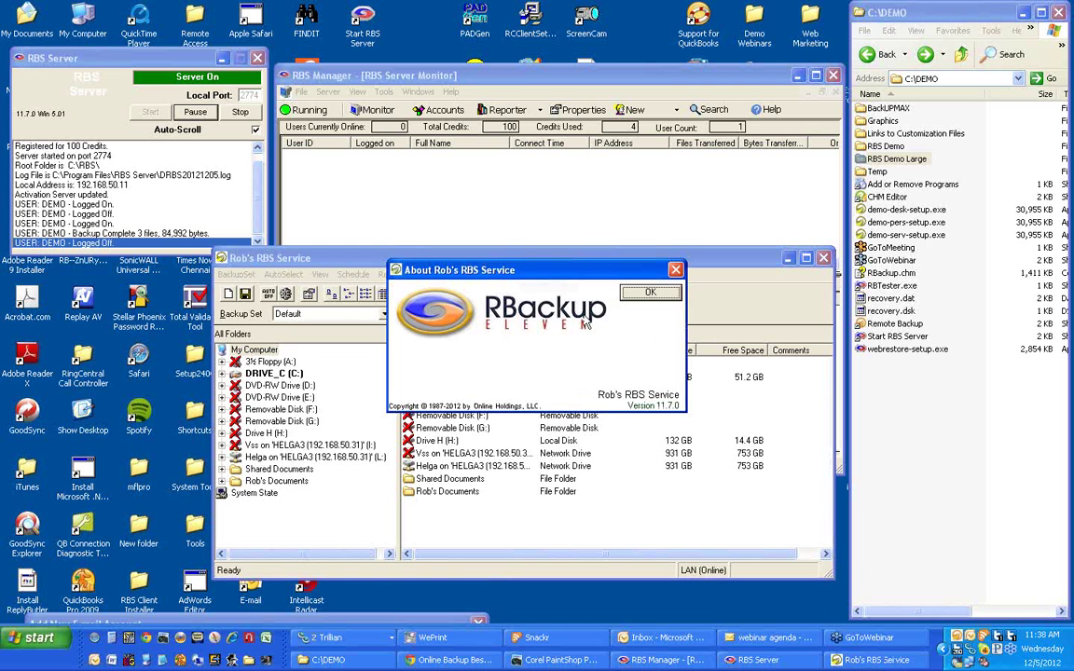
click(649, 291)
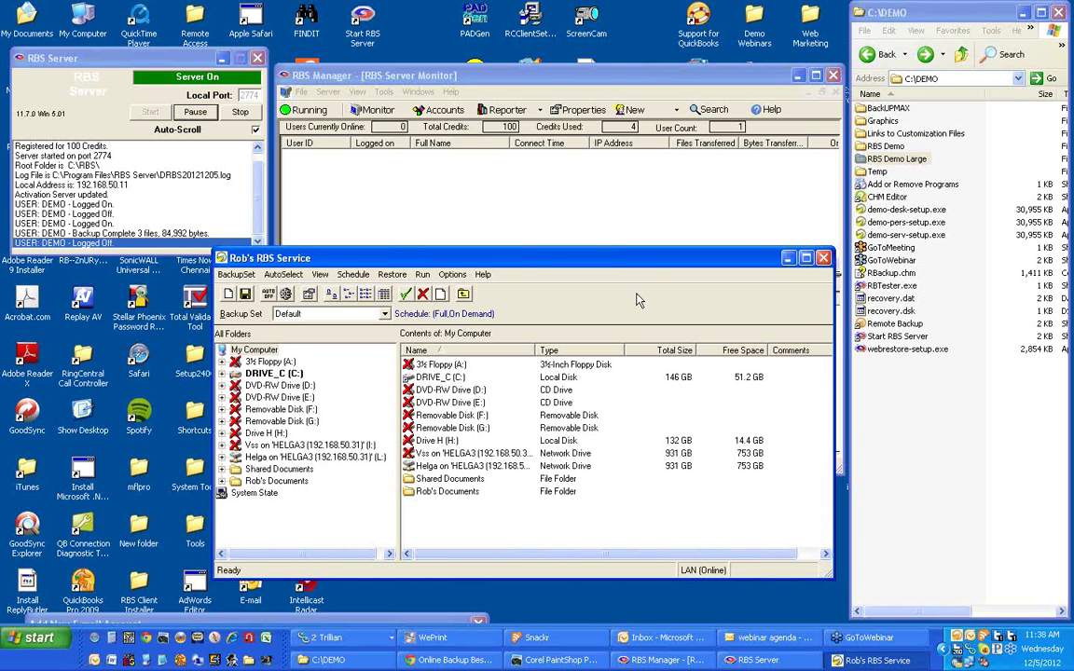
click(483, 275)
click(499, 332)
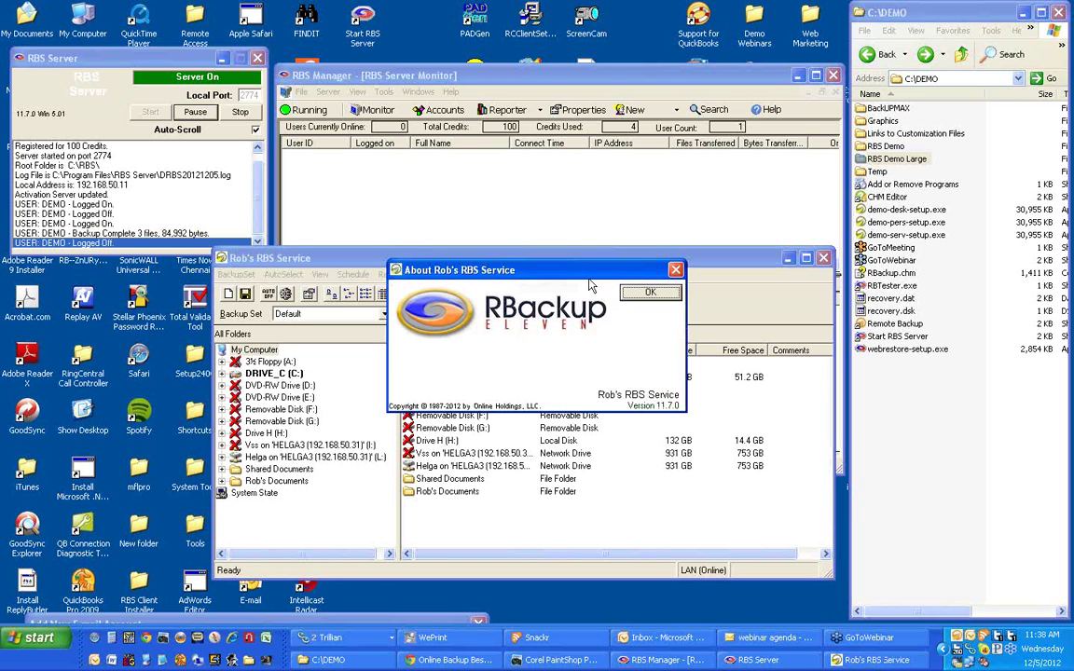
drag(581, 276, 568, 286)
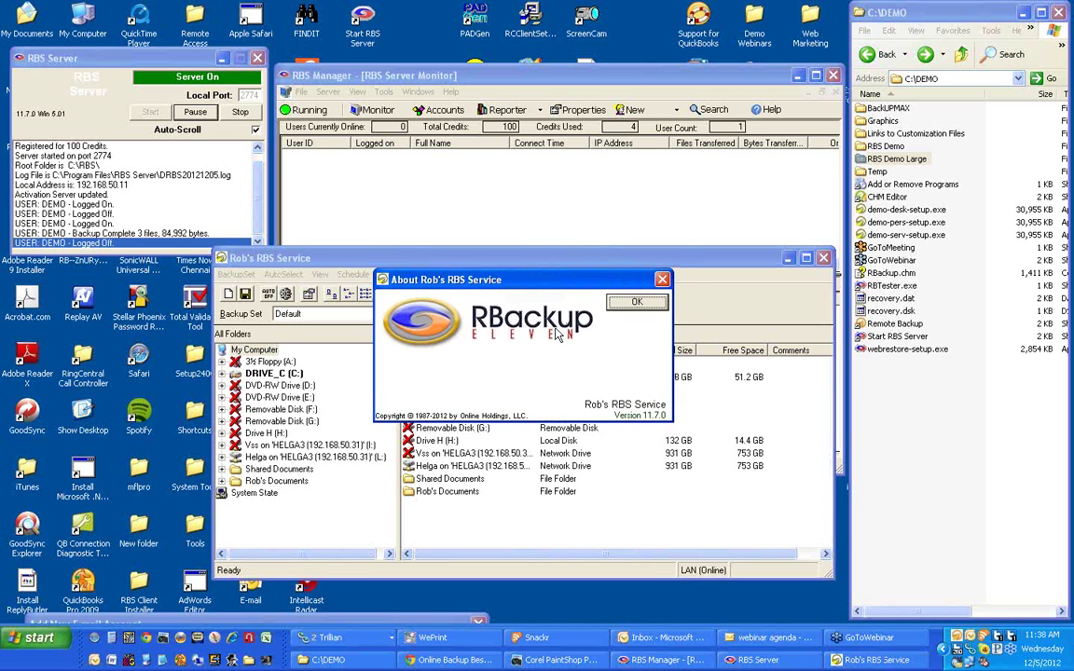
click(633, 303)
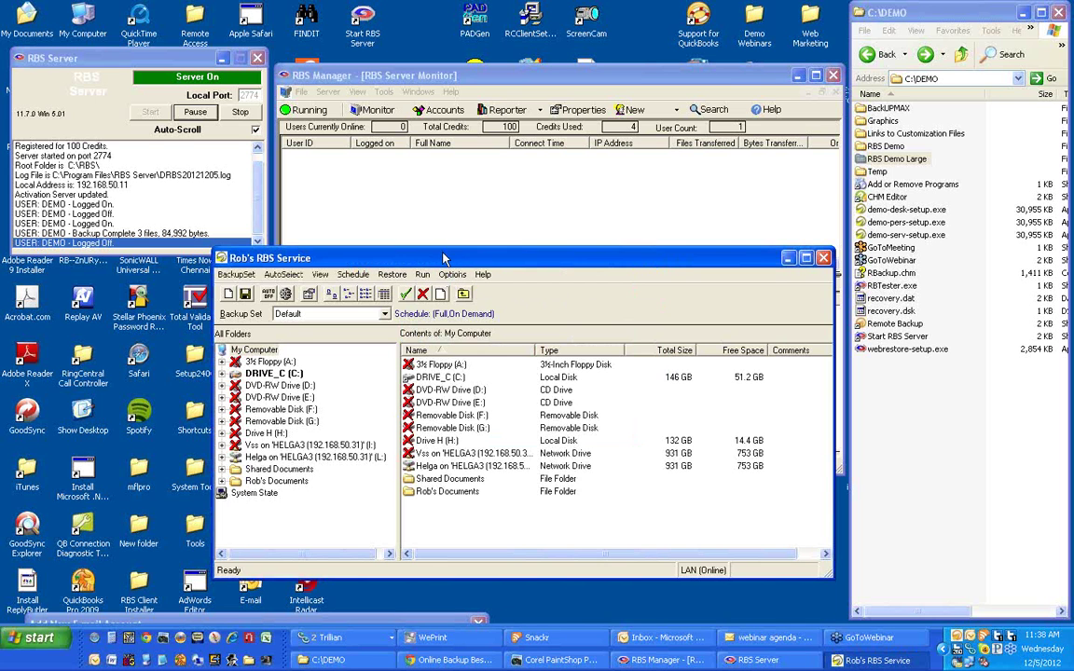
drag(445, 262, 416, 262)
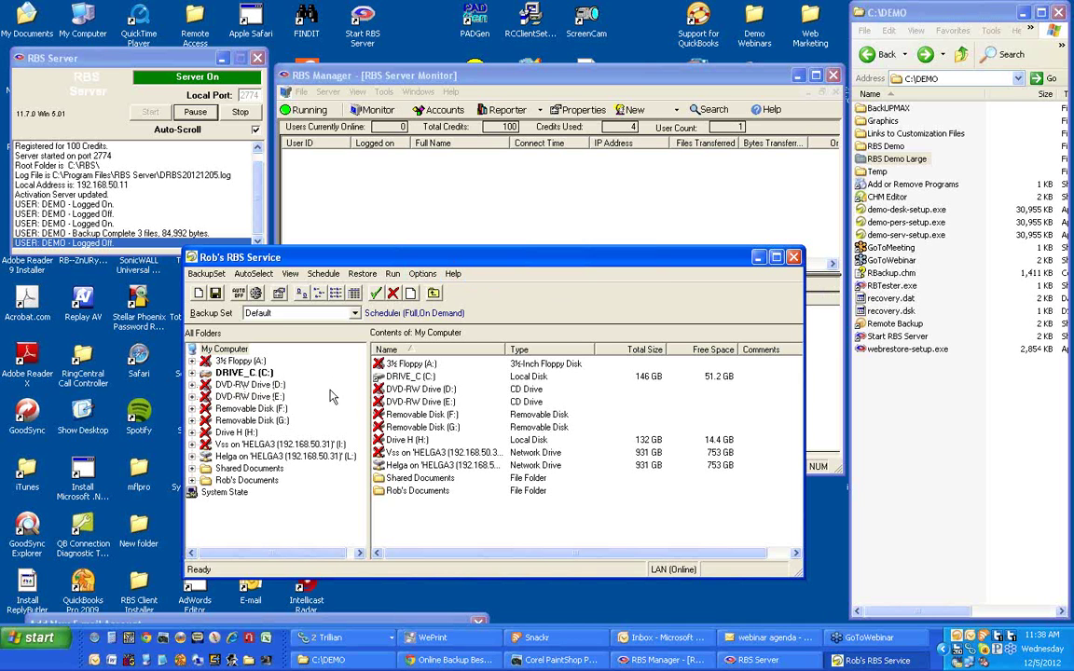
Check C:\DEMO\RBS Demo Large in the folder tree and save the Default backup set.
click(192, 373)
drag(359, 369, 317, 438)
click(206, 433)
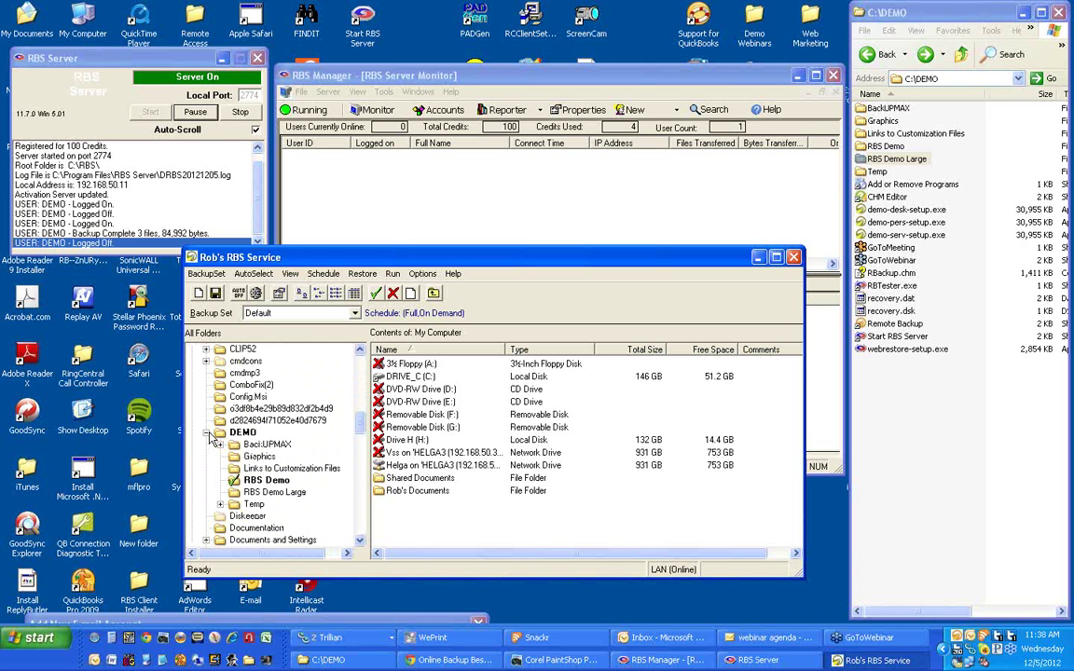
click(244, 483)
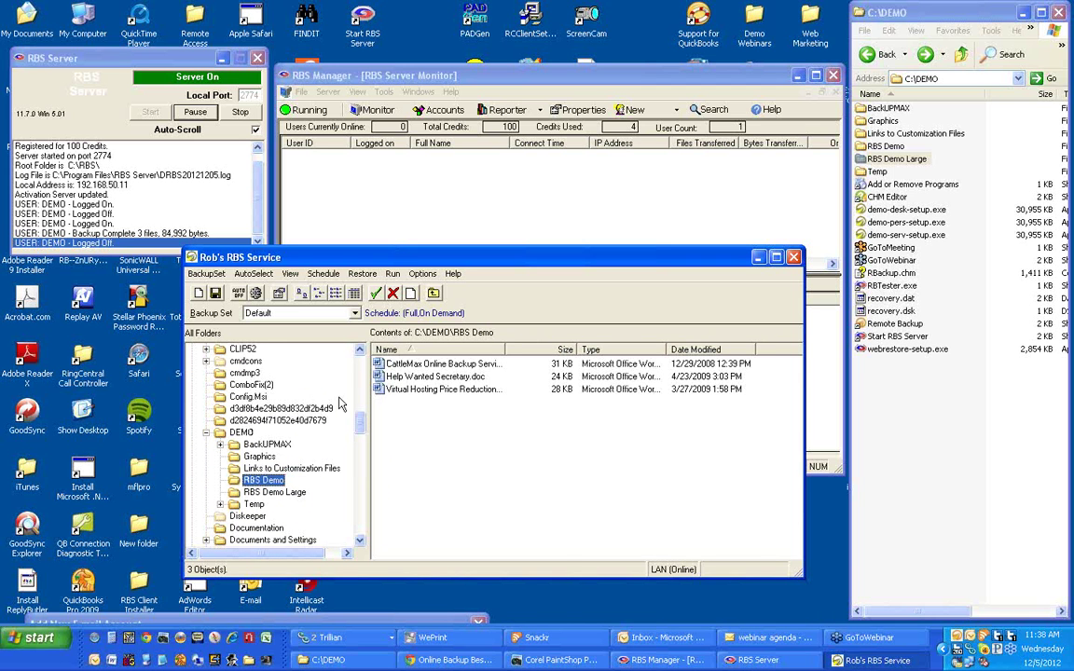
click(268, 491)
click(376, 294)
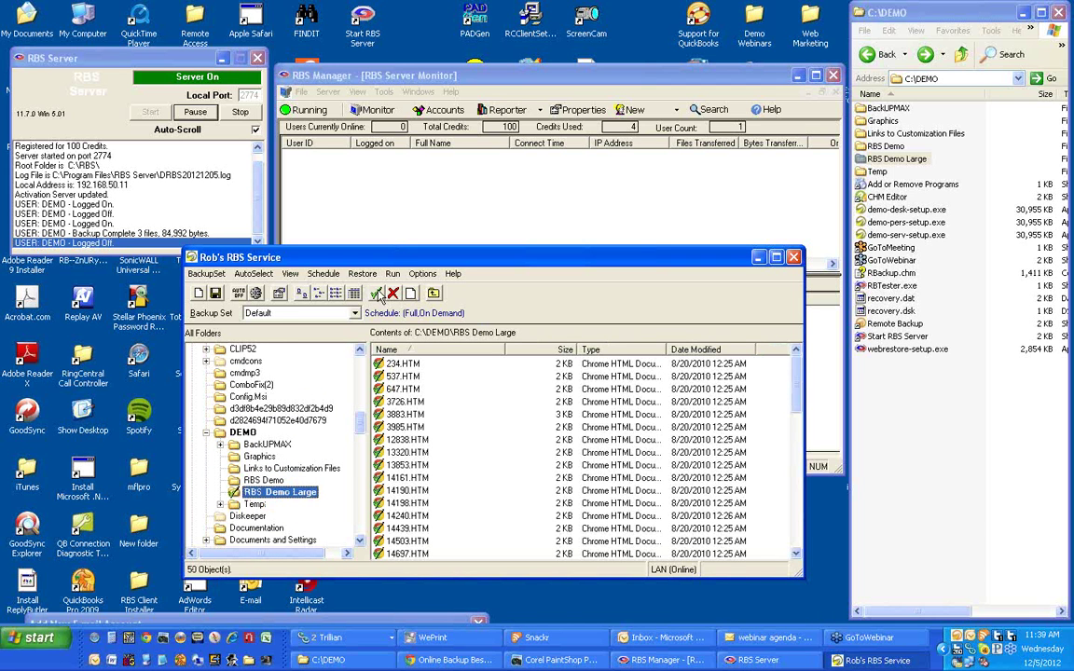
click(218, 293)
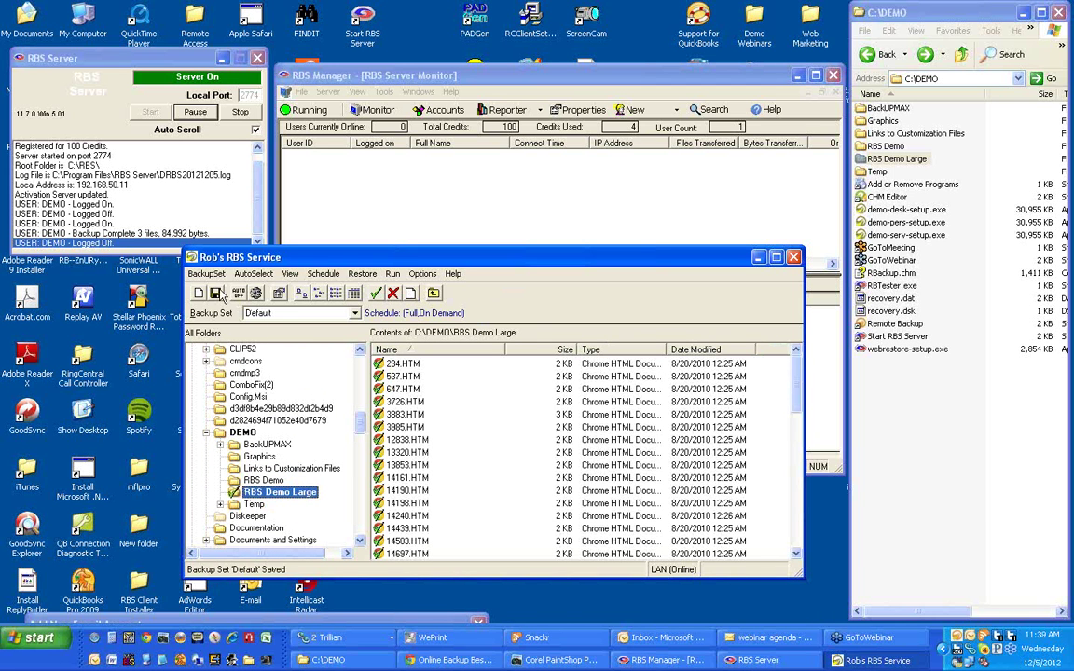
Run the backup now, sending 50 files (73,358 bytes), and close the progress report.
click(393, 273)
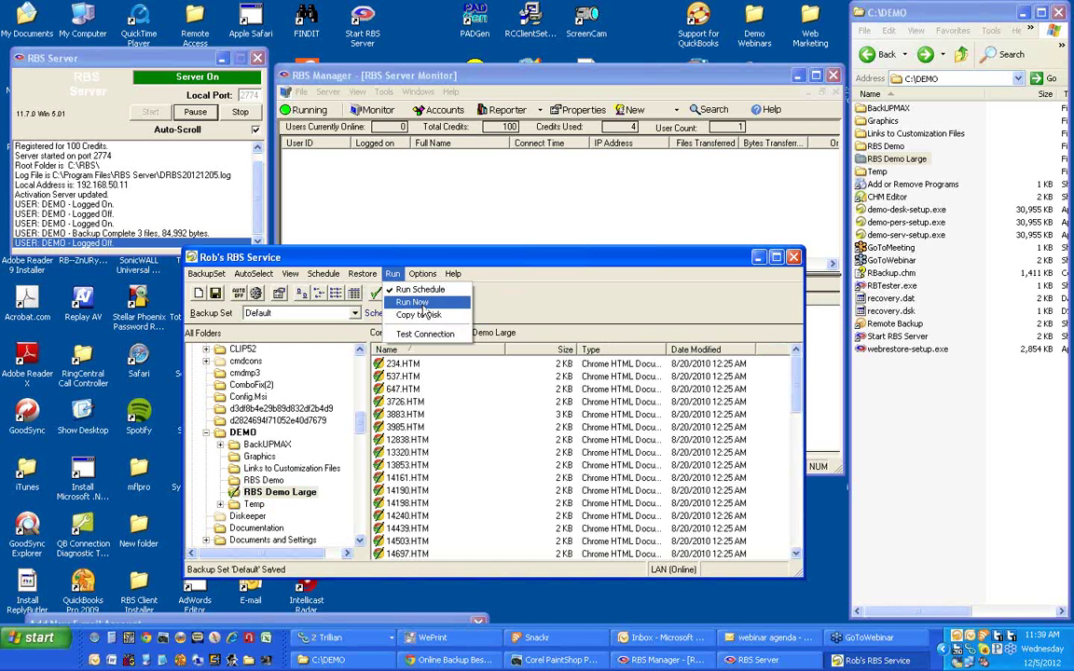
click(423, 306)
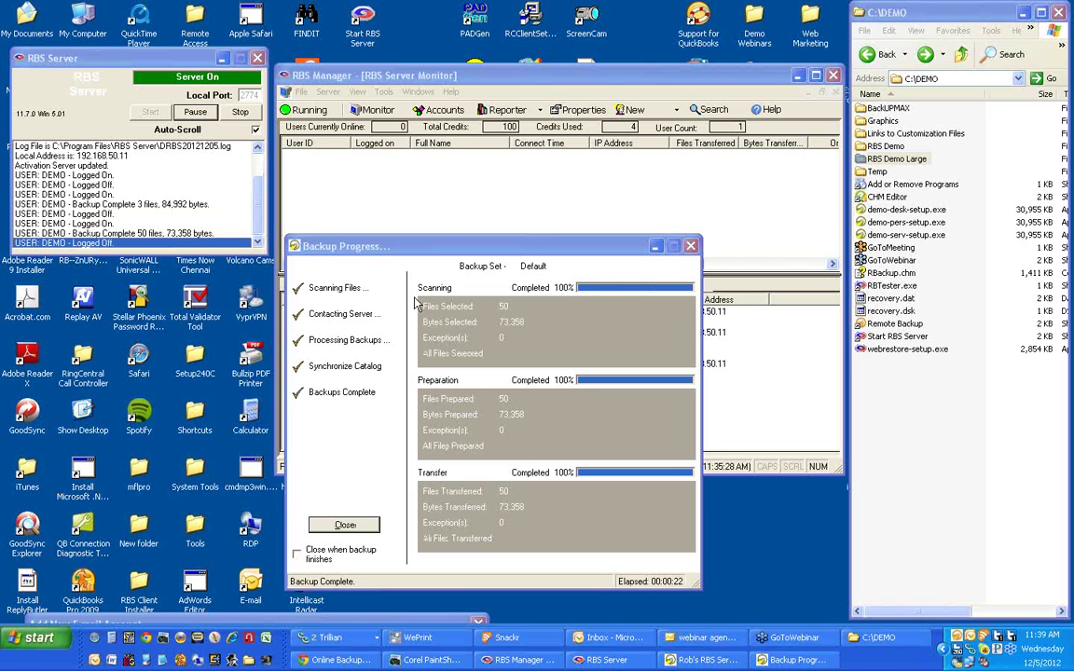
drag(455, 251, 464, 223)
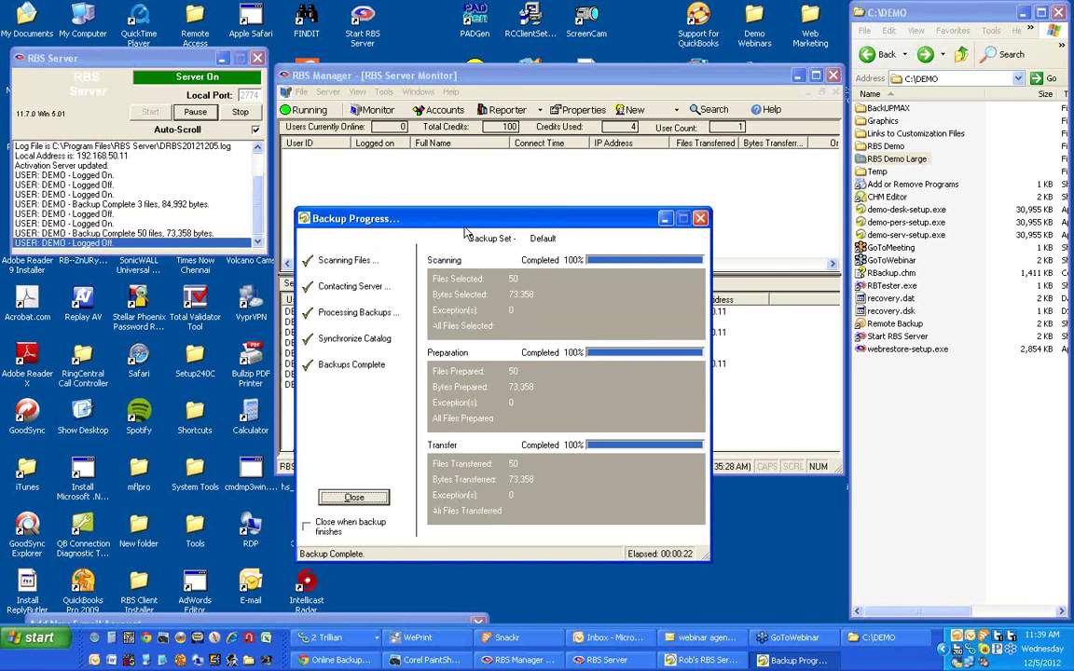
click(353, 497)
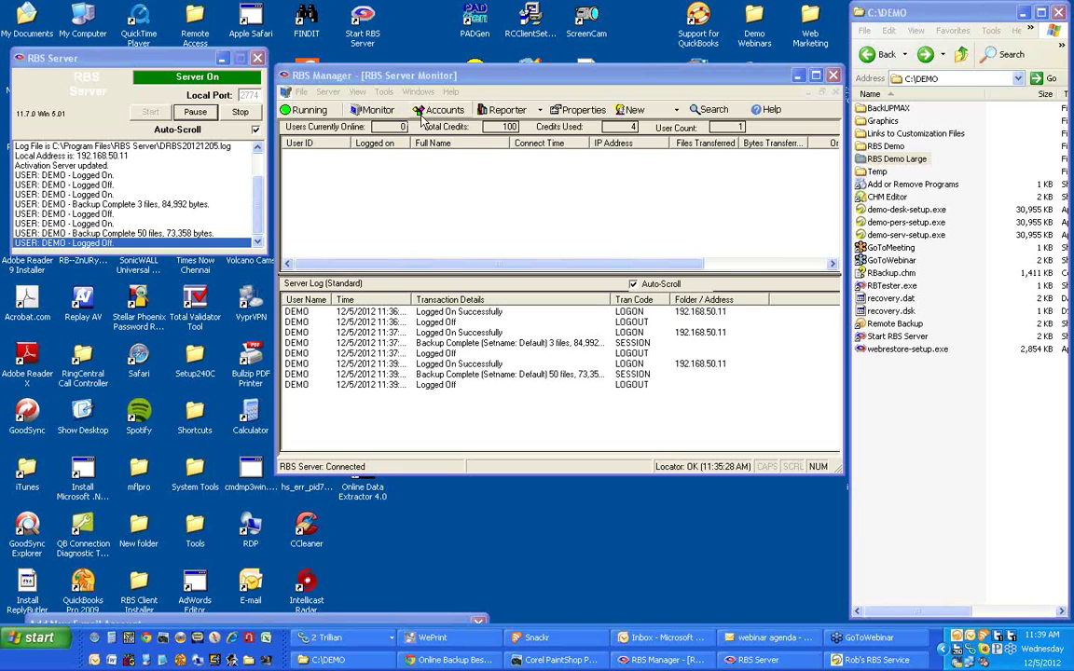
Open the DEMO account's User Details in Account Management and review the Account Type options.
click(423, 111)
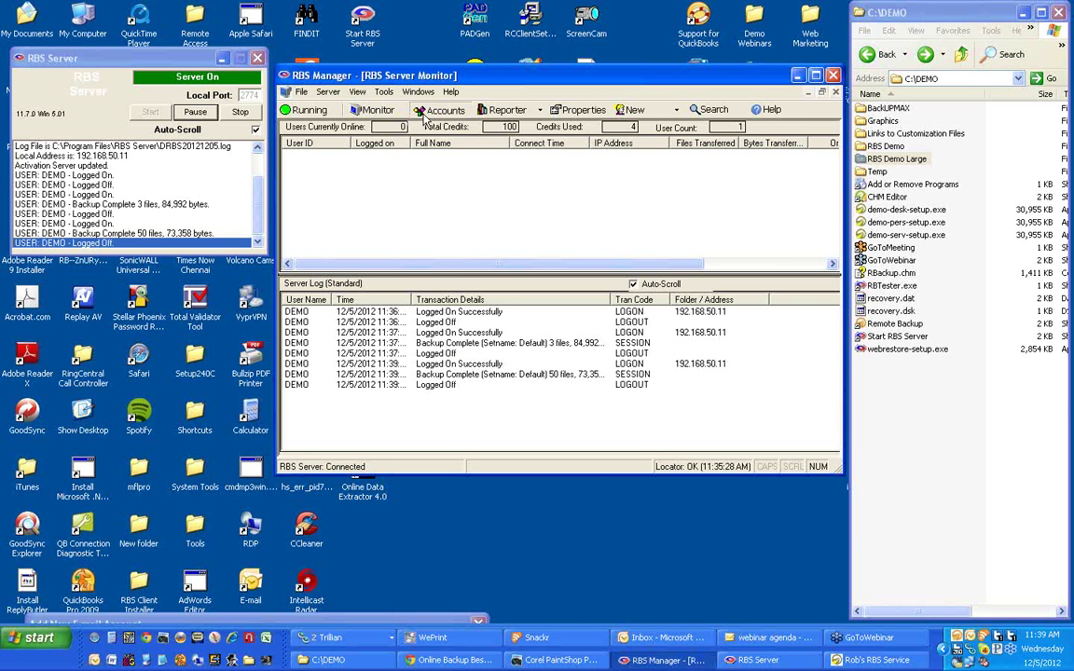
click(427, 112)
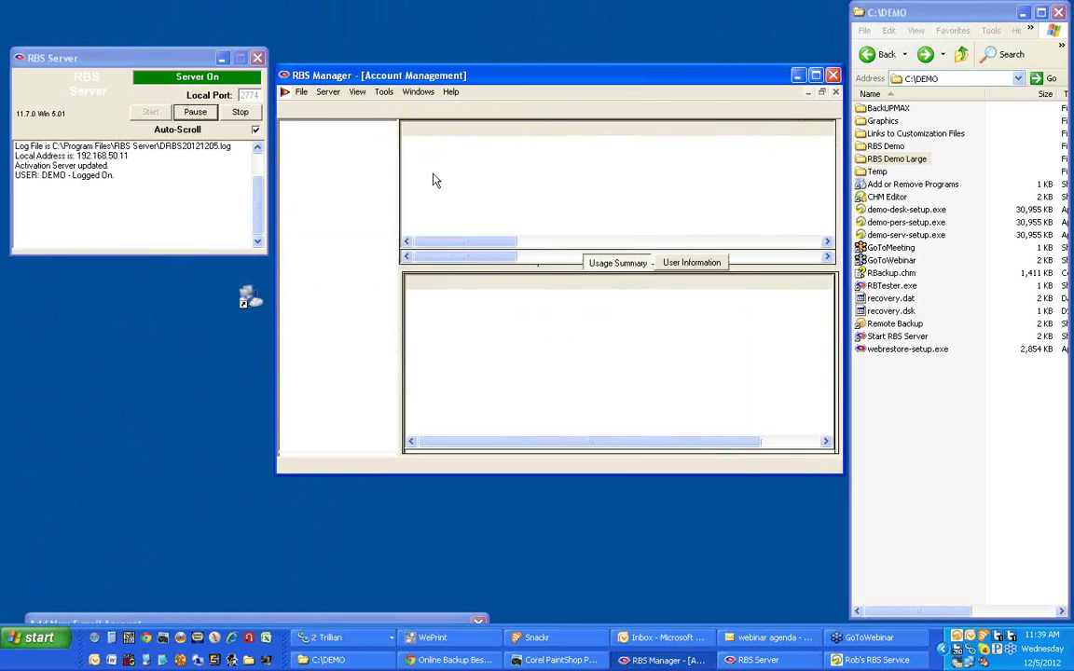
right_click(426, 144)
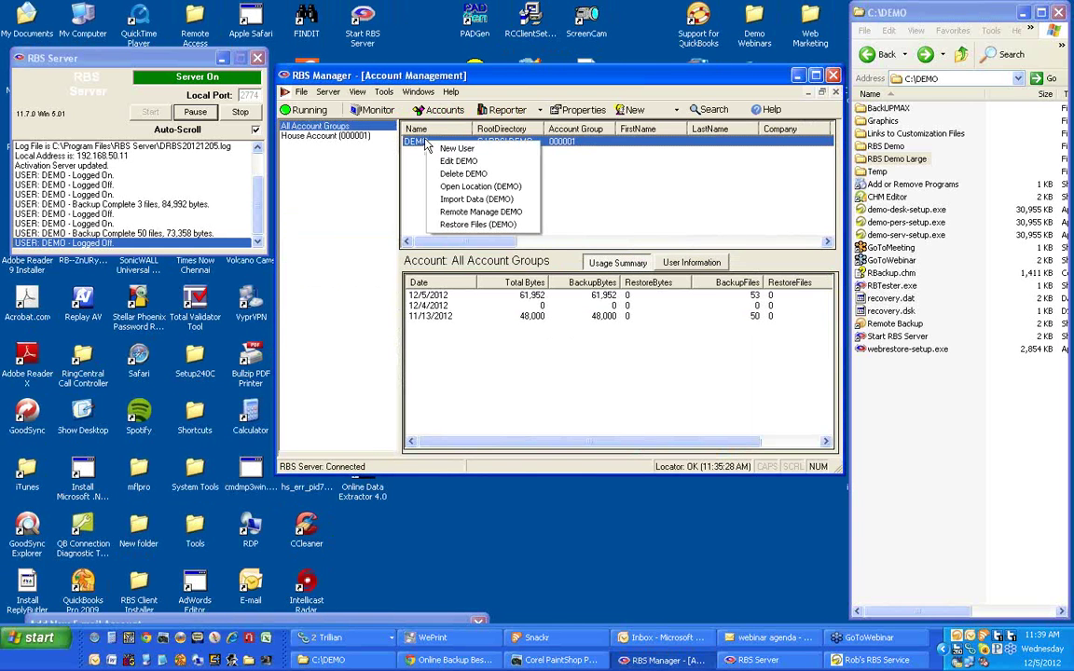
click(473, 162)
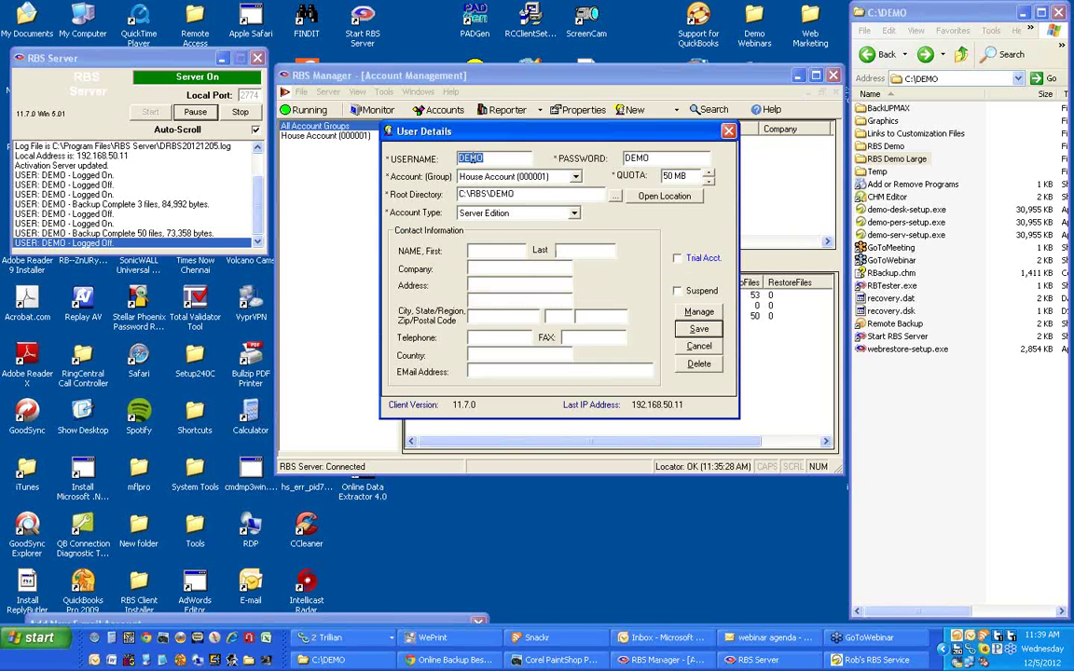
click(574, 215)
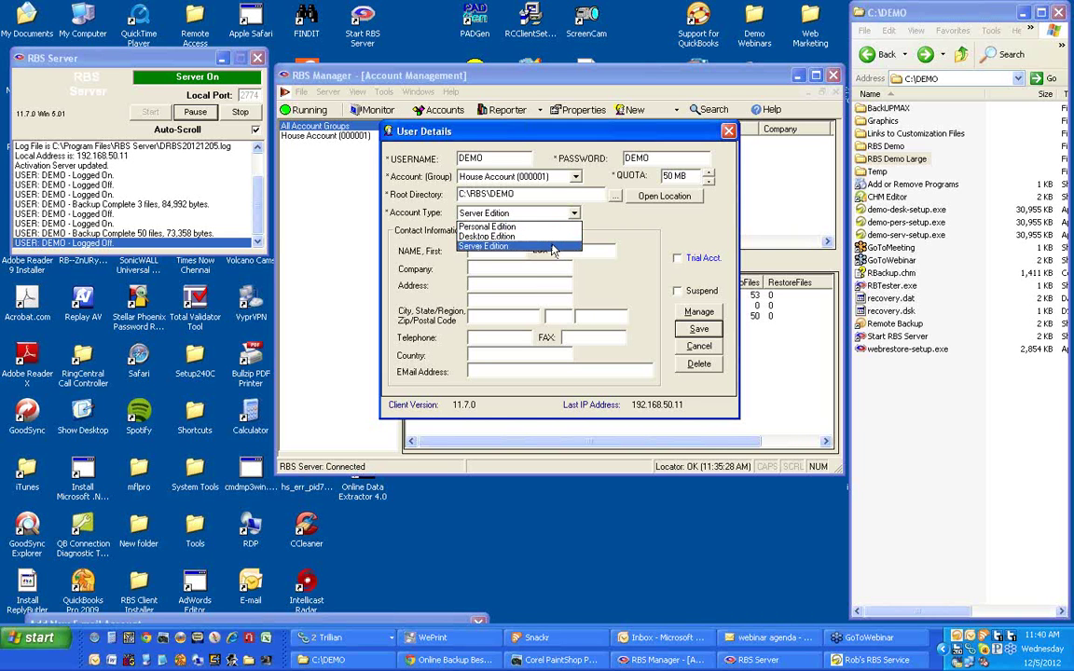
click(558, 246)
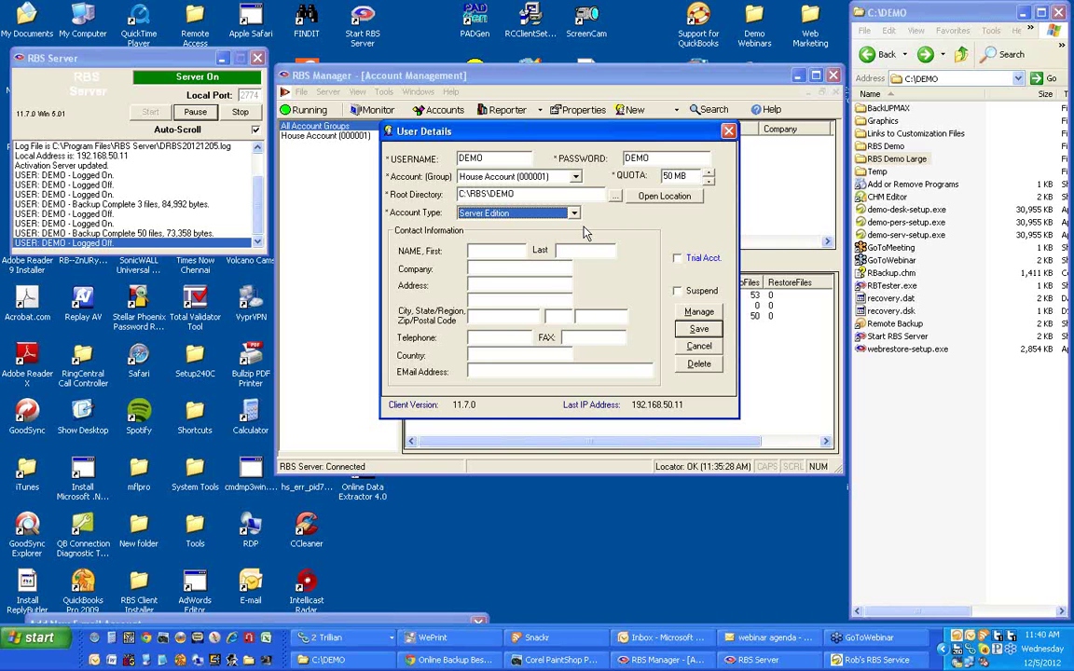
drag(564, 135, 552, 160)
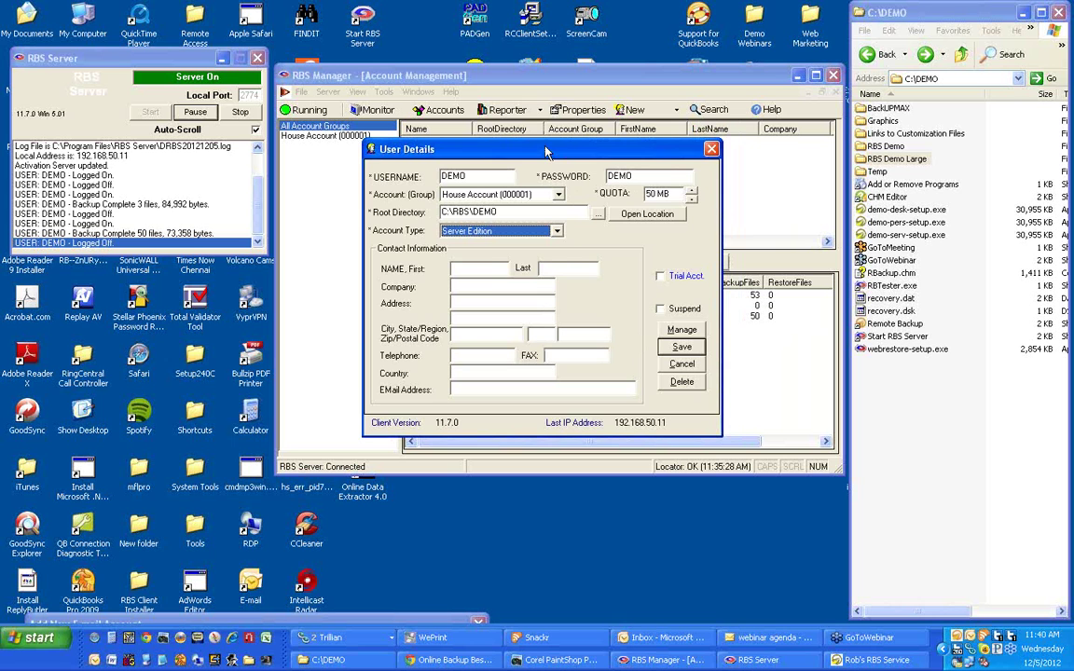
Select Desktop Edition as the account type, then cancel the User Details dialog without saving.
click(557, 230)
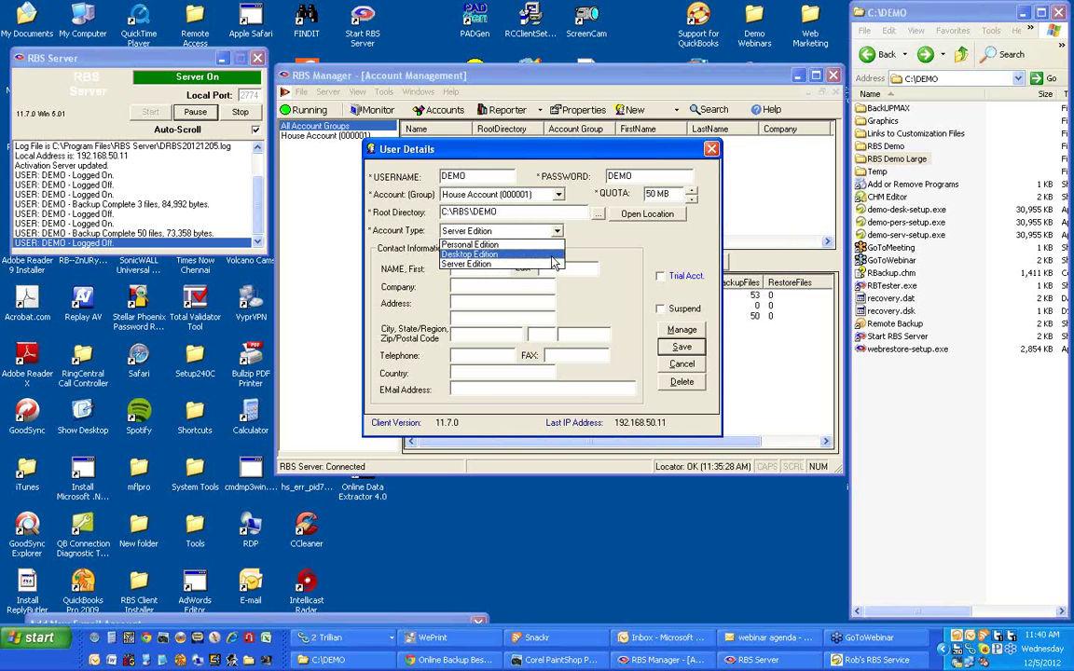
click(552, 254)
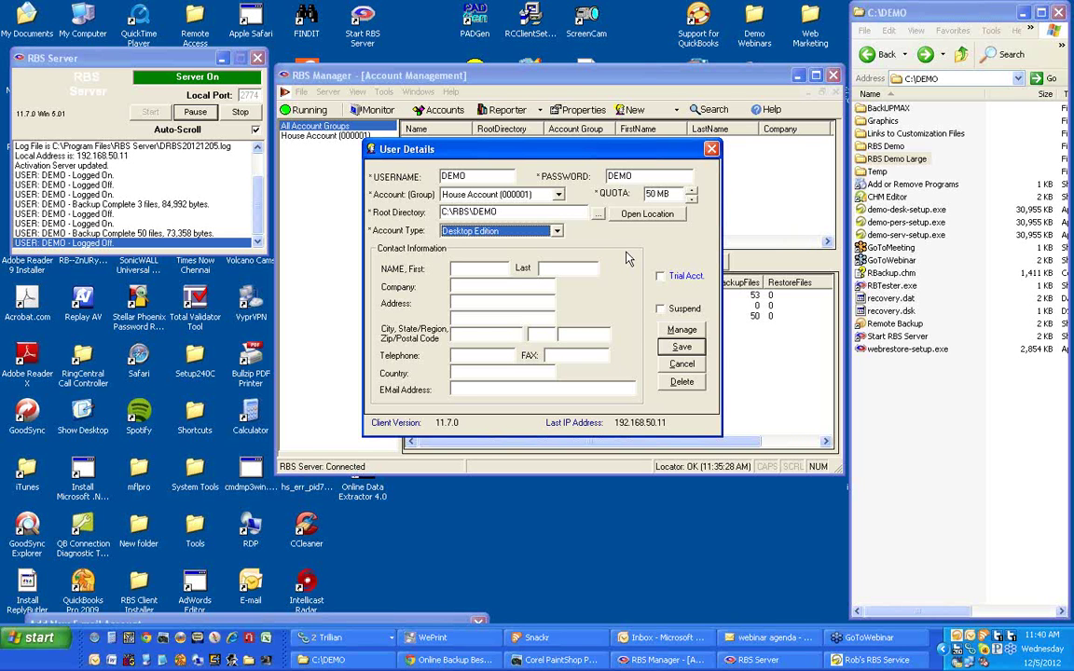
click(558, 232)
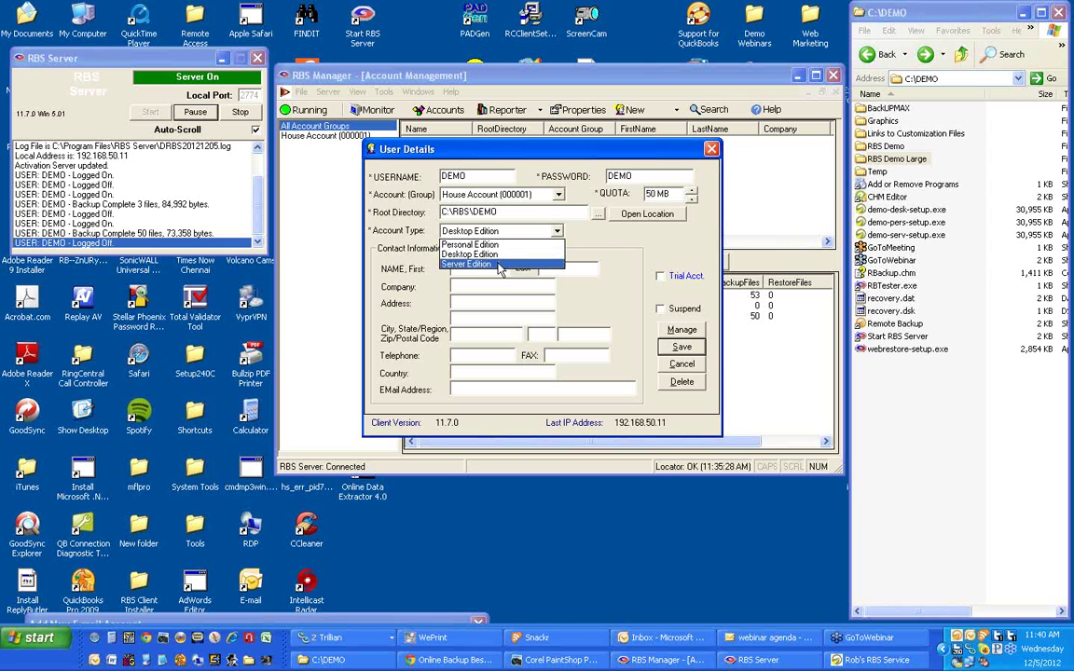
click(522, 254)
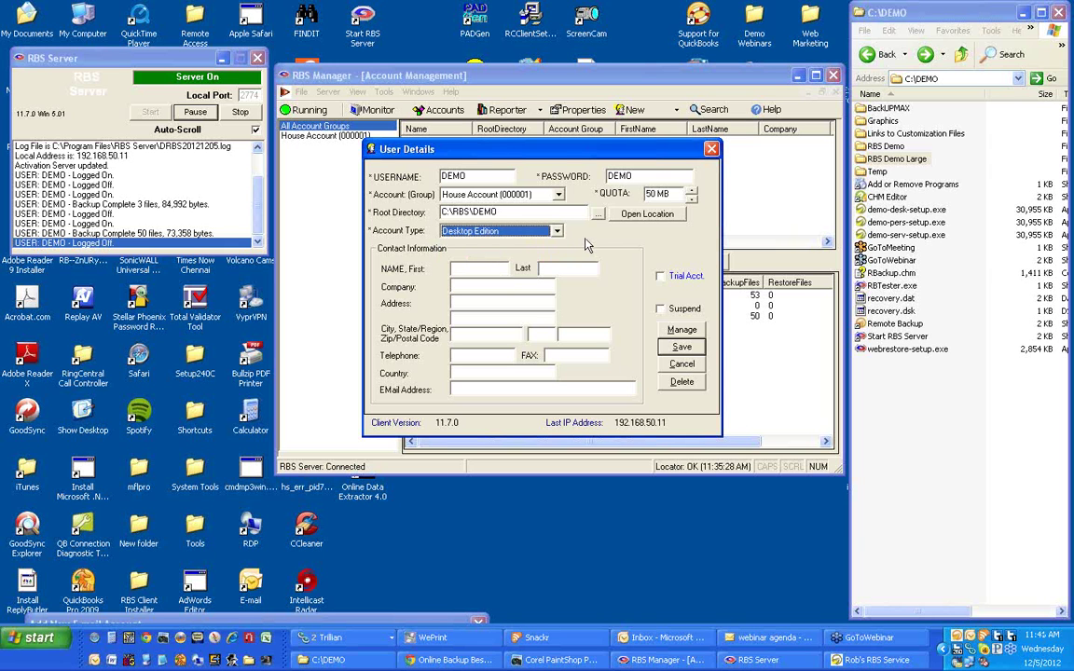
click(684, 366)
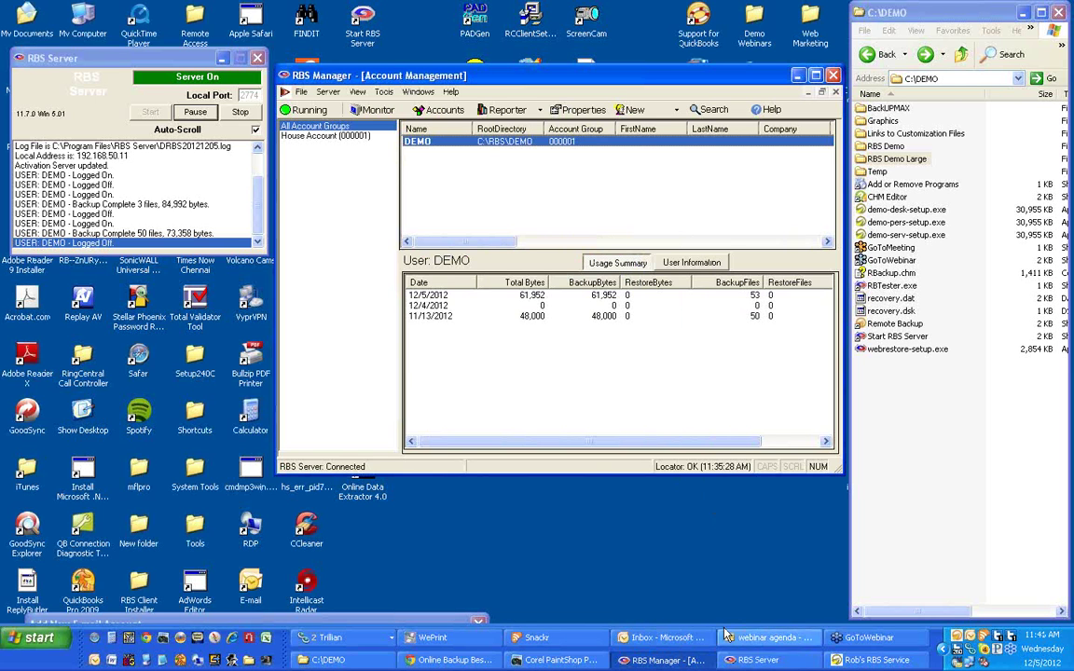
Delete all 50 HTM files in C:\DEMO\RBS Demo Large to the Recycle Bin.
double_click(955, 645)
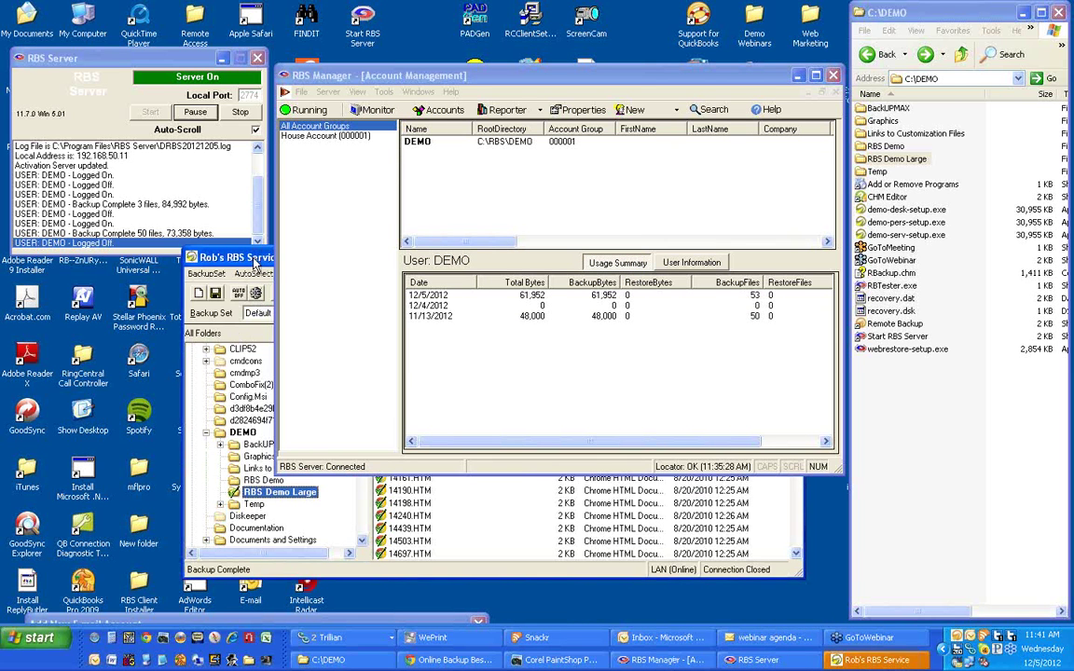
double_click(891, 159)
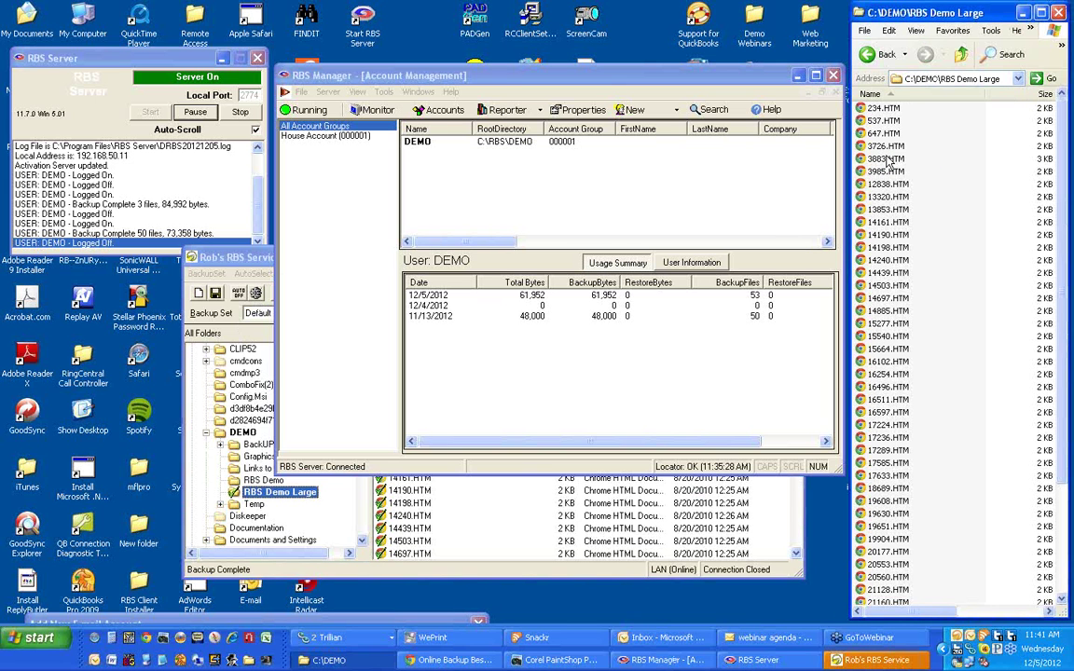
click(891, 160)
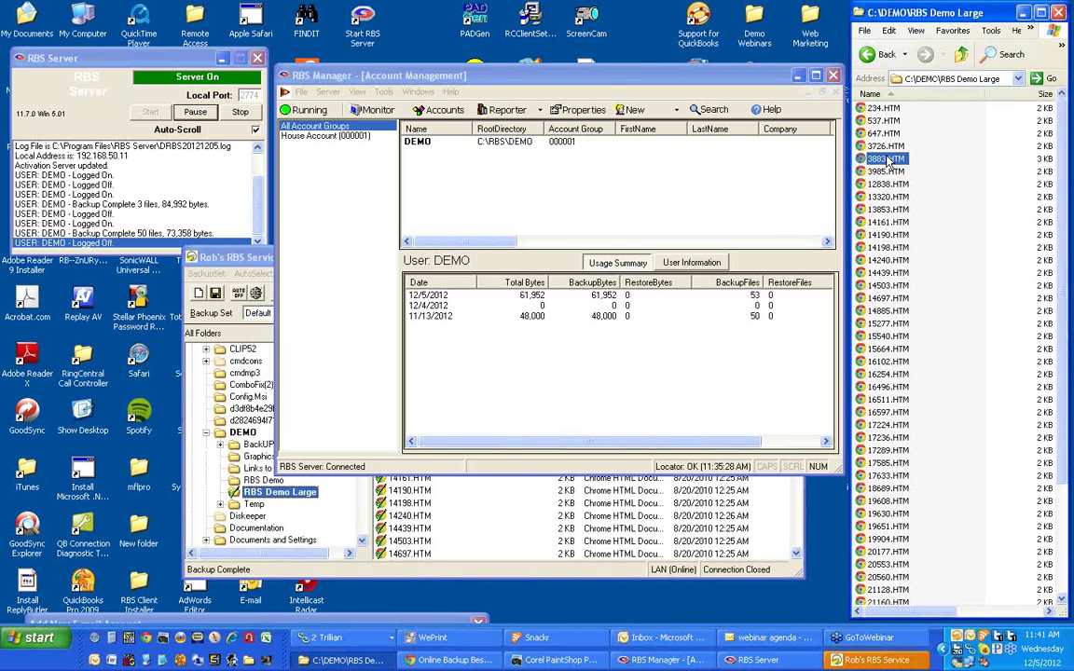
key(ctrl+a)
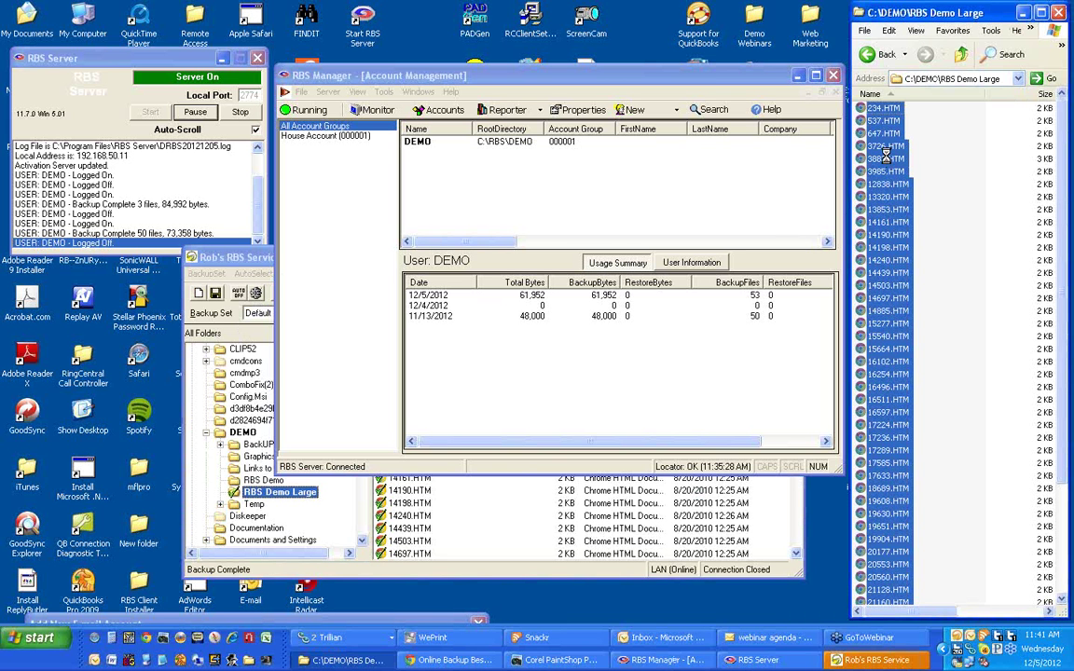
key(Delete)
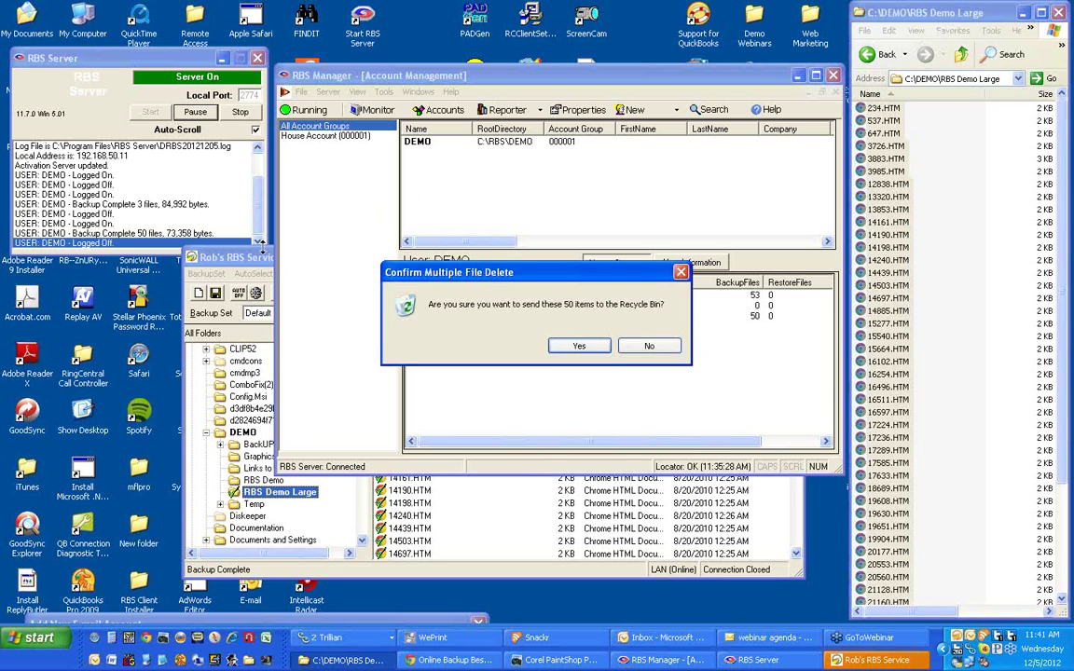
click(579, 346)
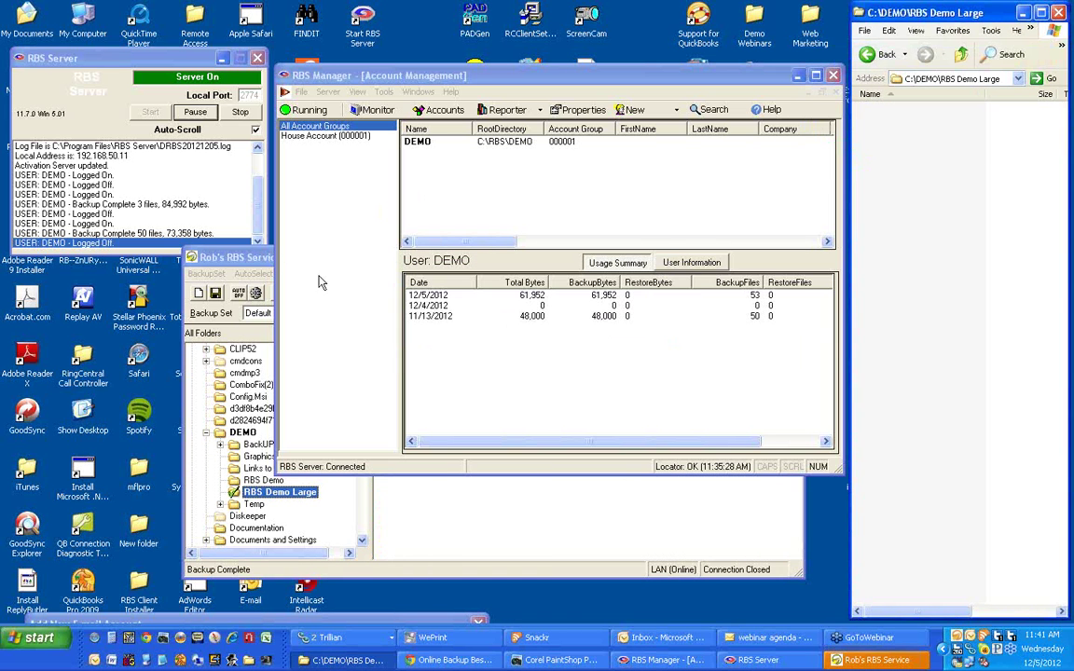
click(238, 257)
drag(323, 263, 271, 86)
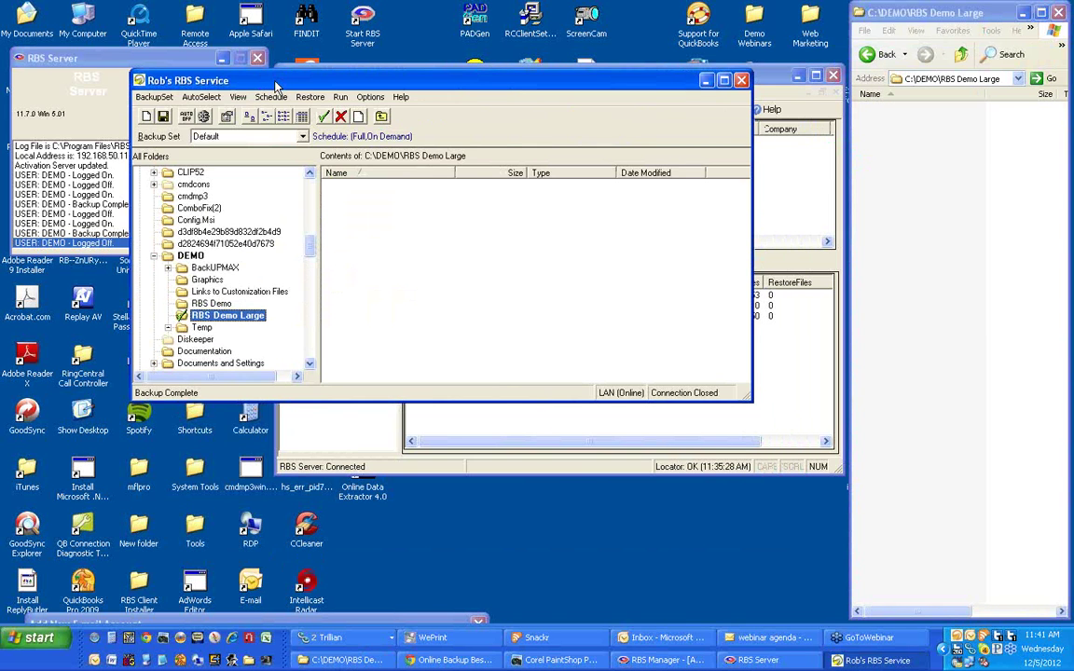
Open Restore > Select Files for Restore and move the restore window aside.
click(310, 97)
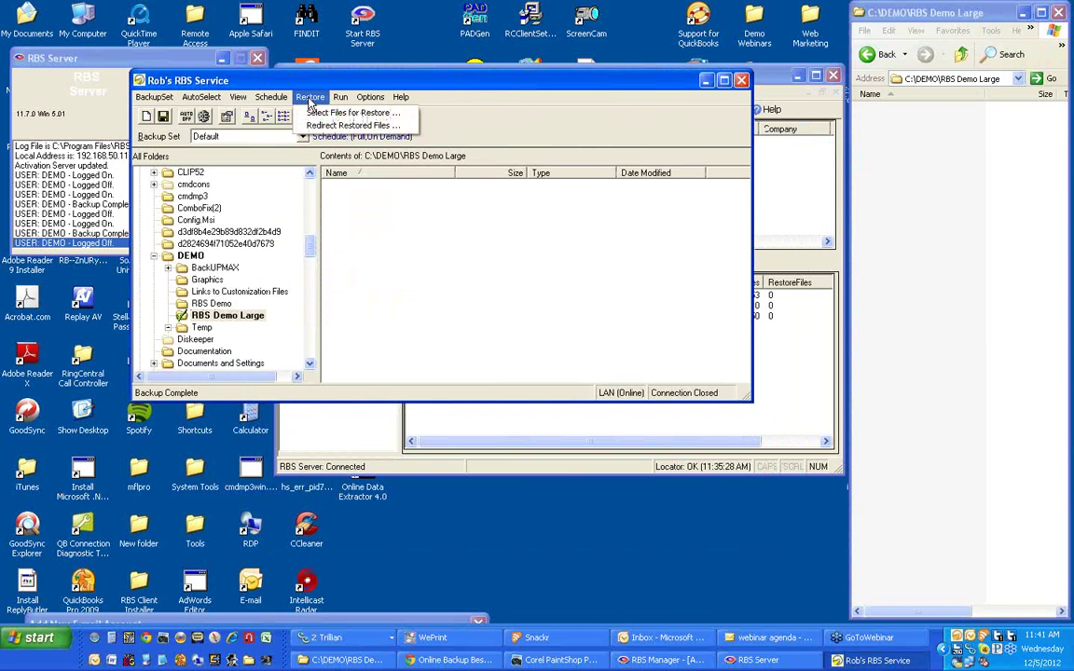
click(320, 113)
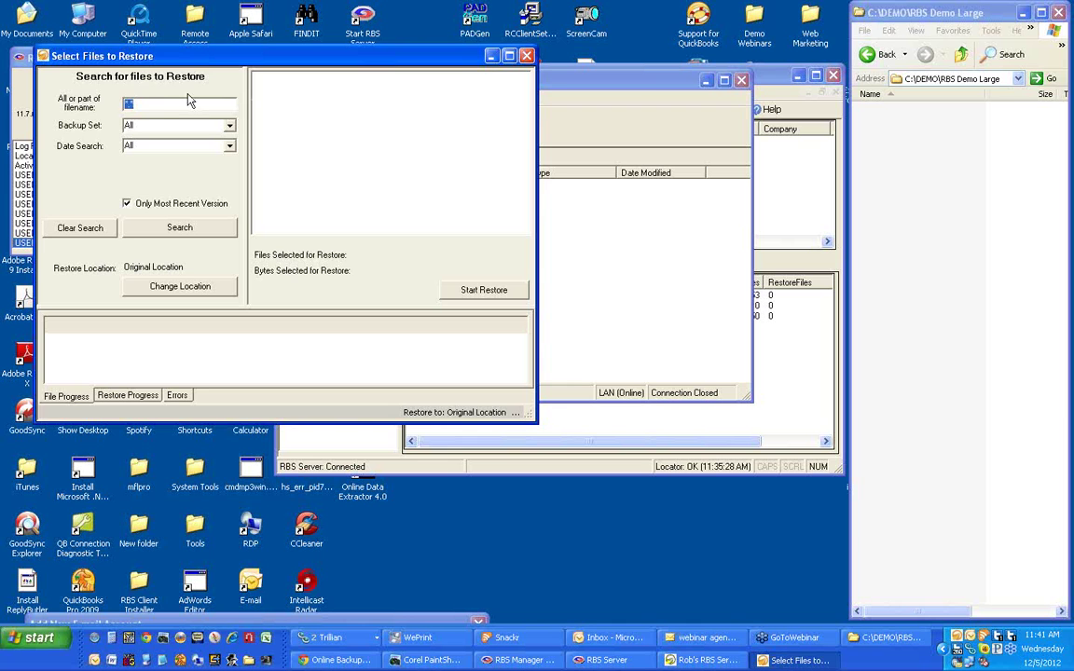
drag(207, 59, 317, 49)
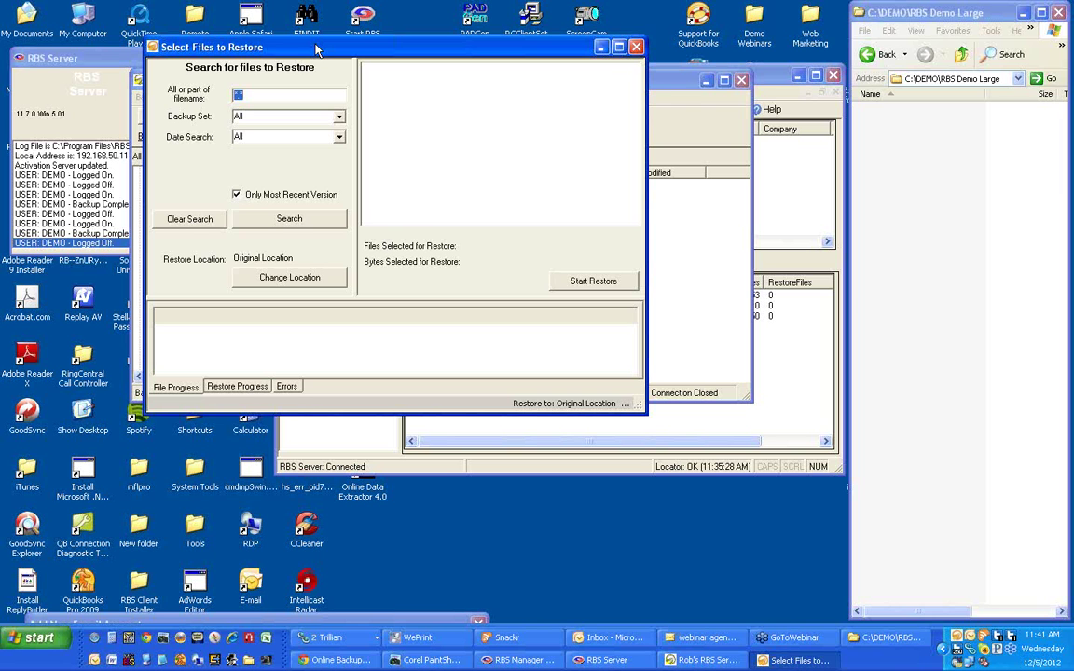
Select webrestore-setup.exe in C:\DEMO, then bring the restore window back to the front.
click(878, 54)
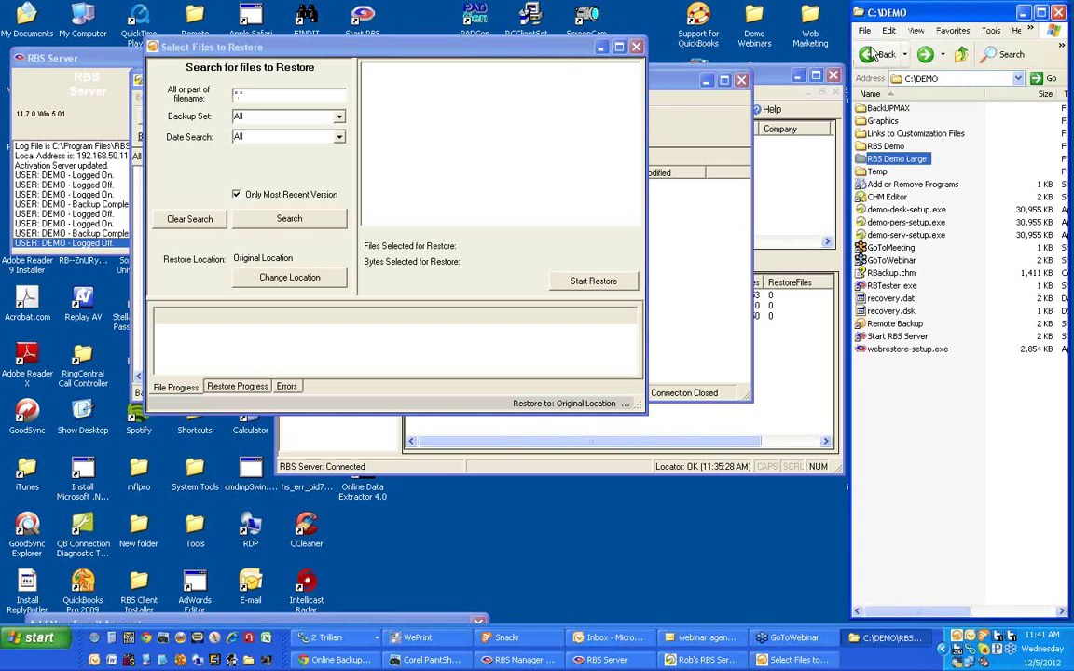
click(895, 351)
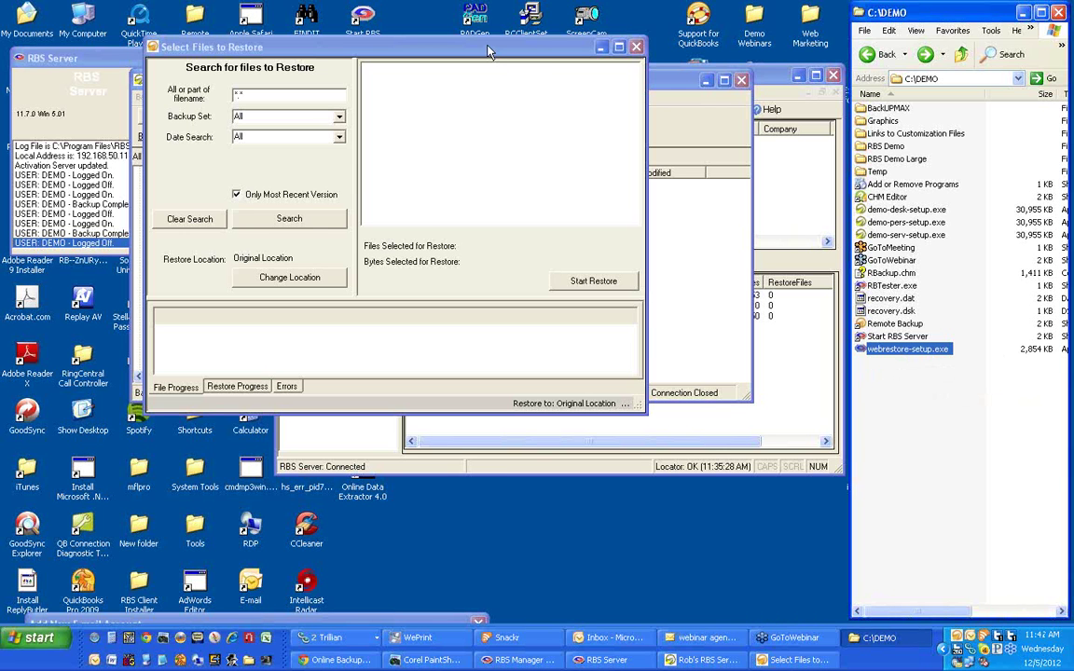
drag(487, 50, 499, 50)
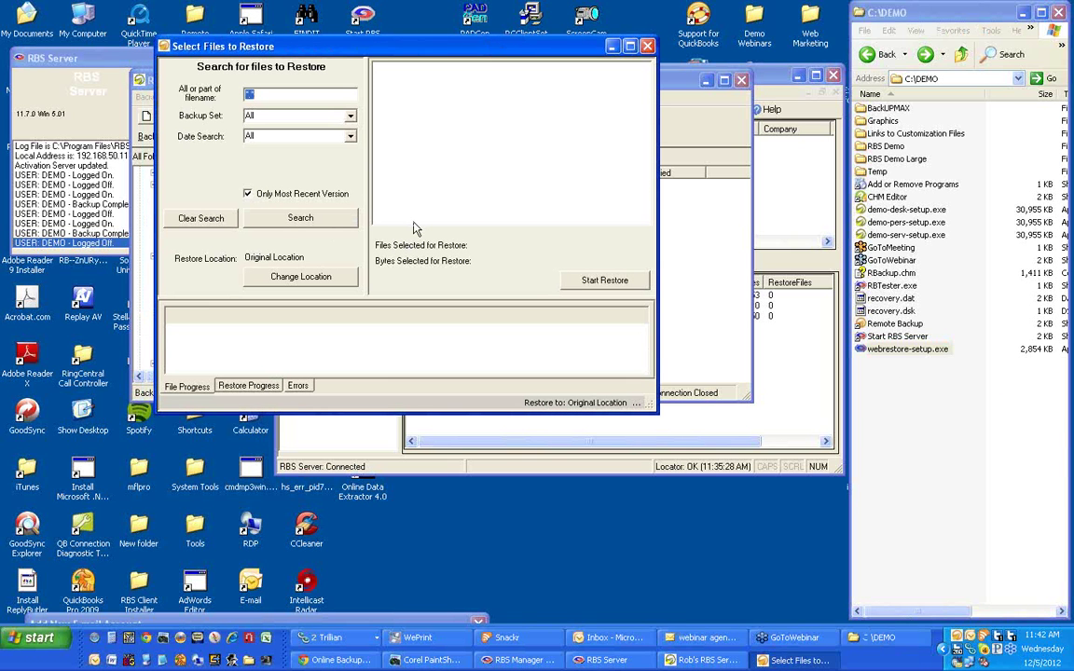
Search backed-up files, tick all 50 RBS Demo Large files (71.64 KB), and start the restore.
click(313, 219)
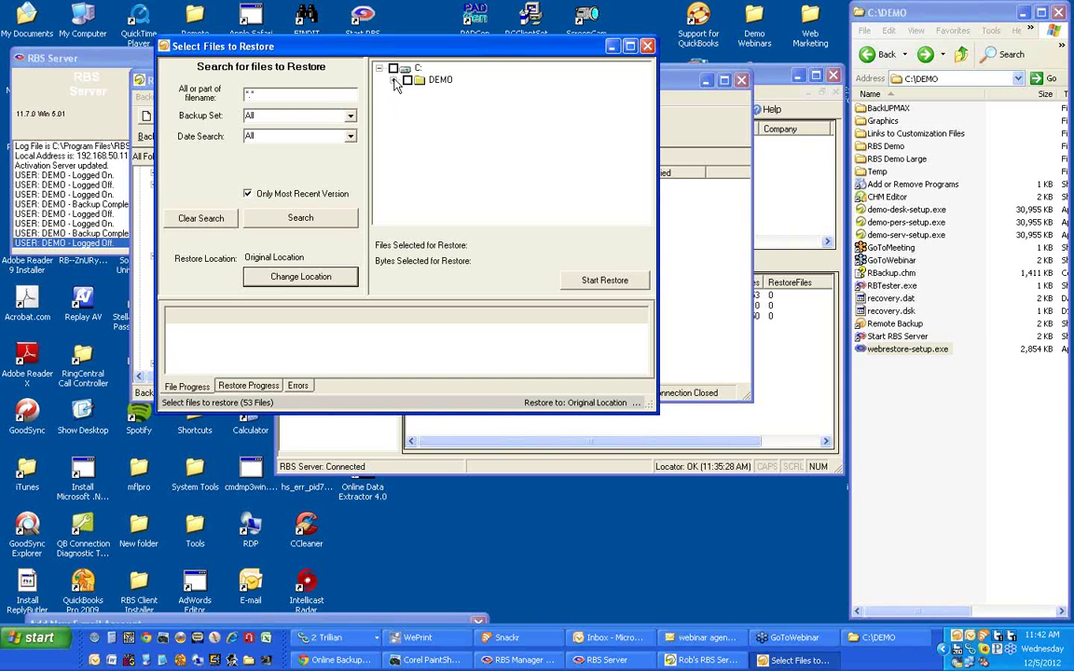
click(394, 80)
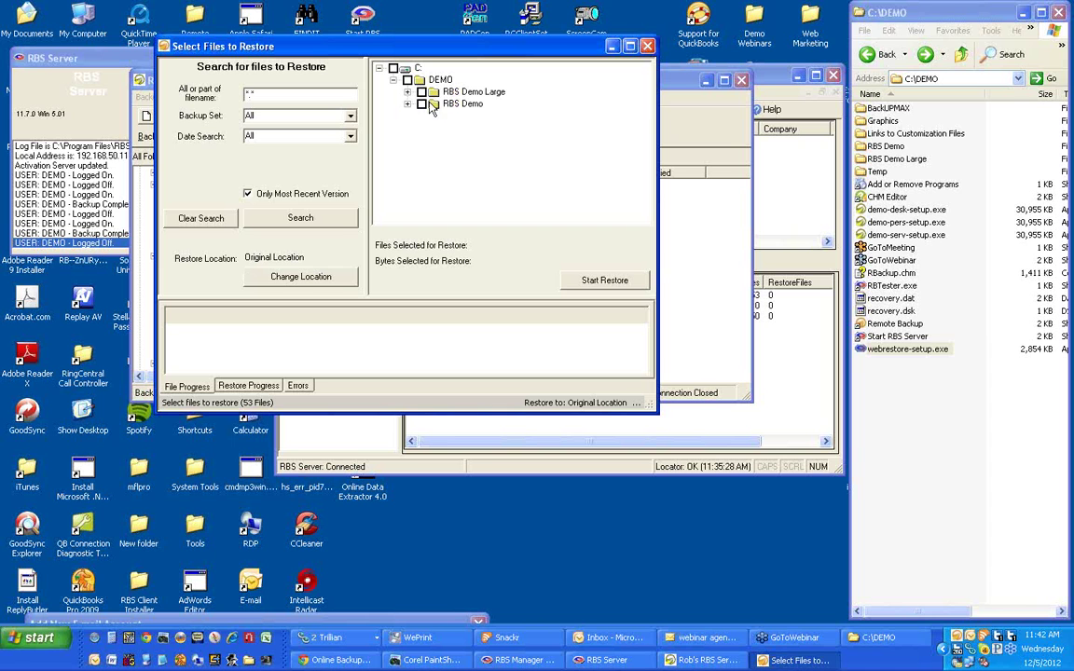
click(408, 105)
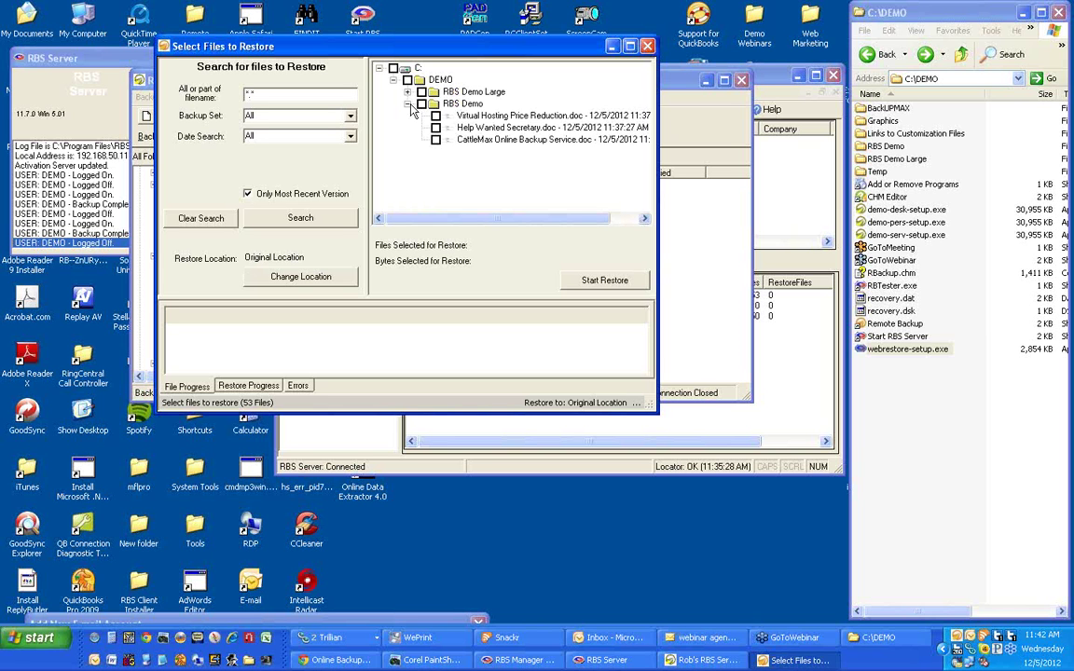
click(408, 104)
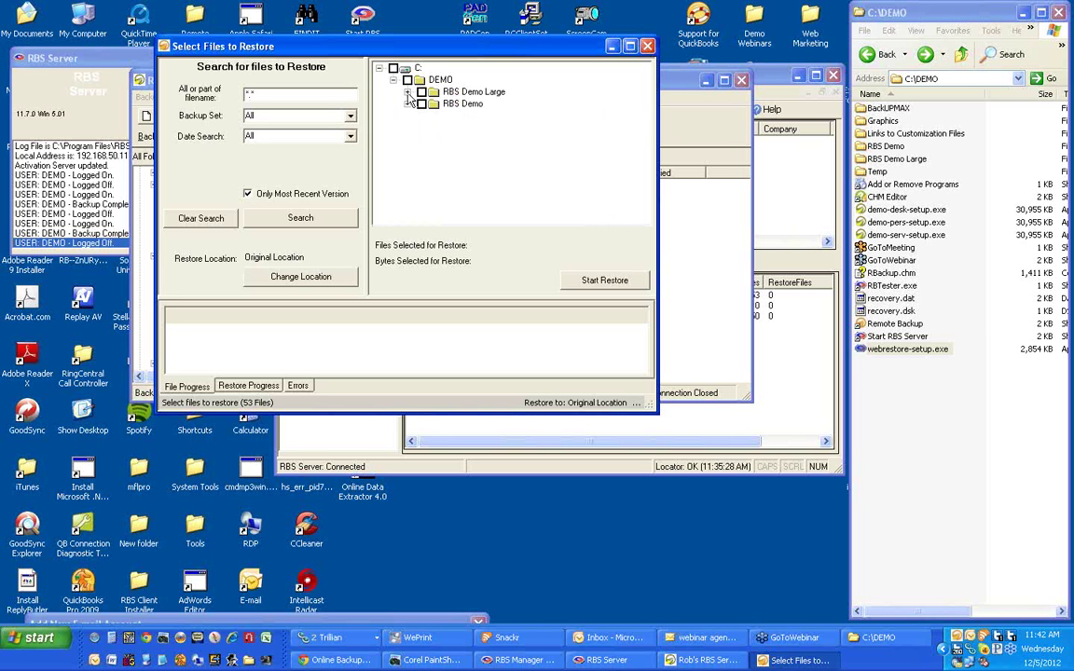
click(407, 92)
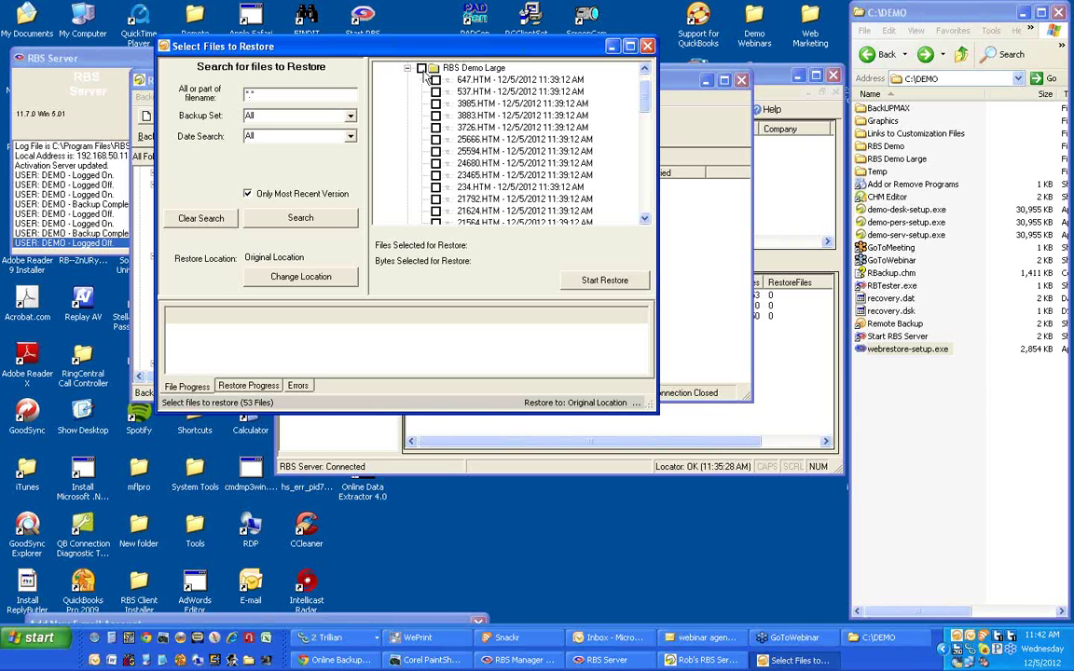
click(421, 68)
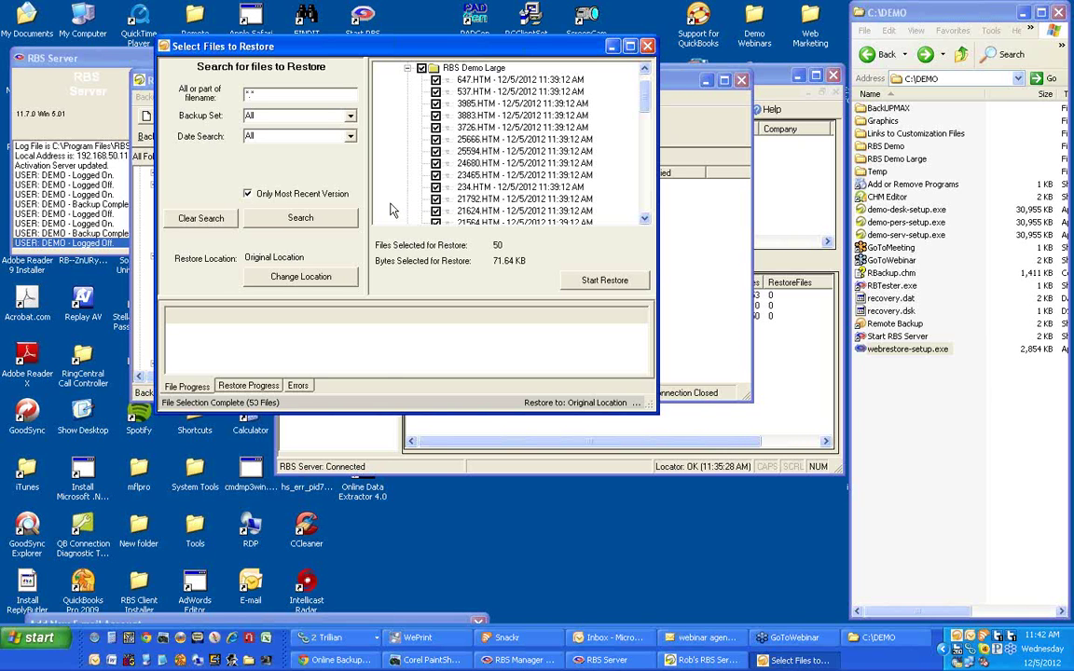
click(582, 283)
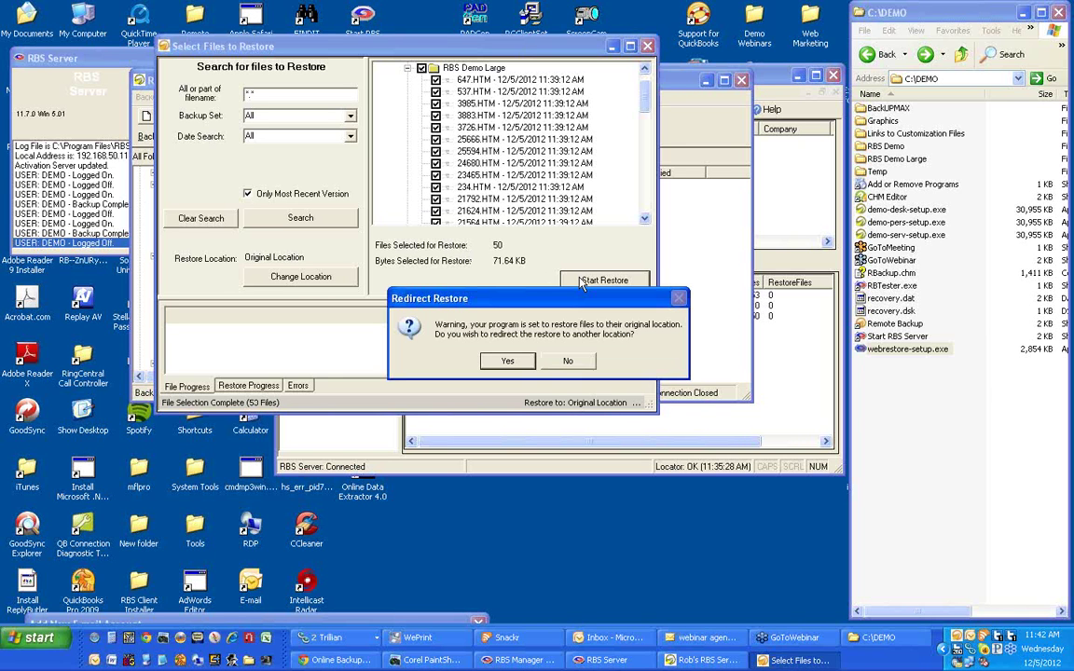
click(509, 361)
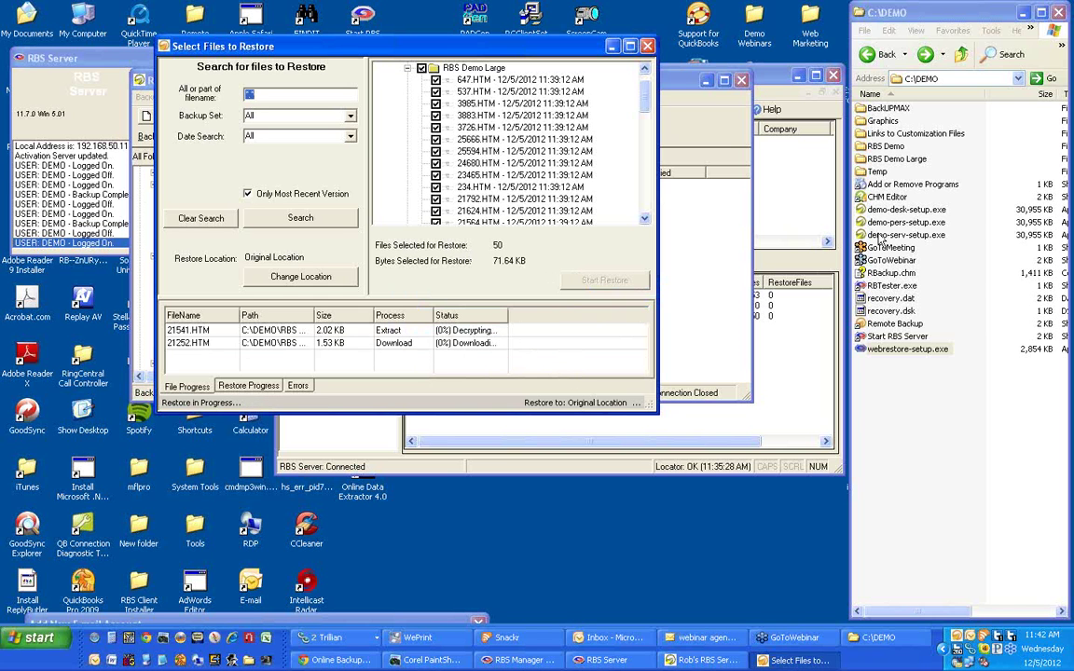
Verify the restored HTM files in the RBS Demo Large folder, then close the restore window.
double_click(897, 160)
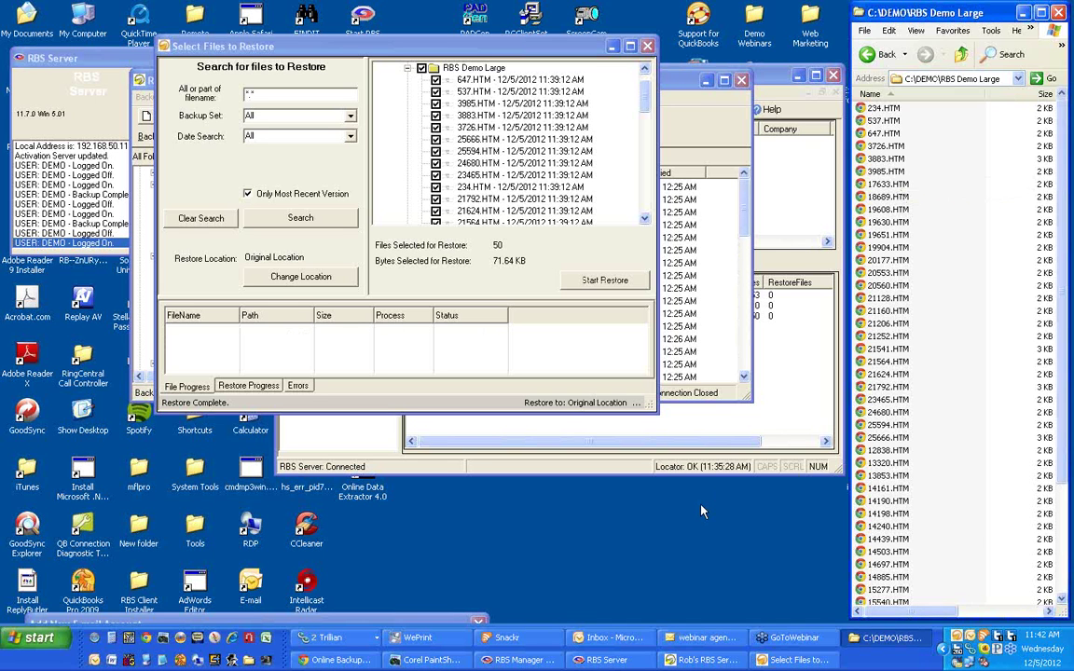
scroll(933, 351, down, 3)
drag(483, 54, 497, 68)
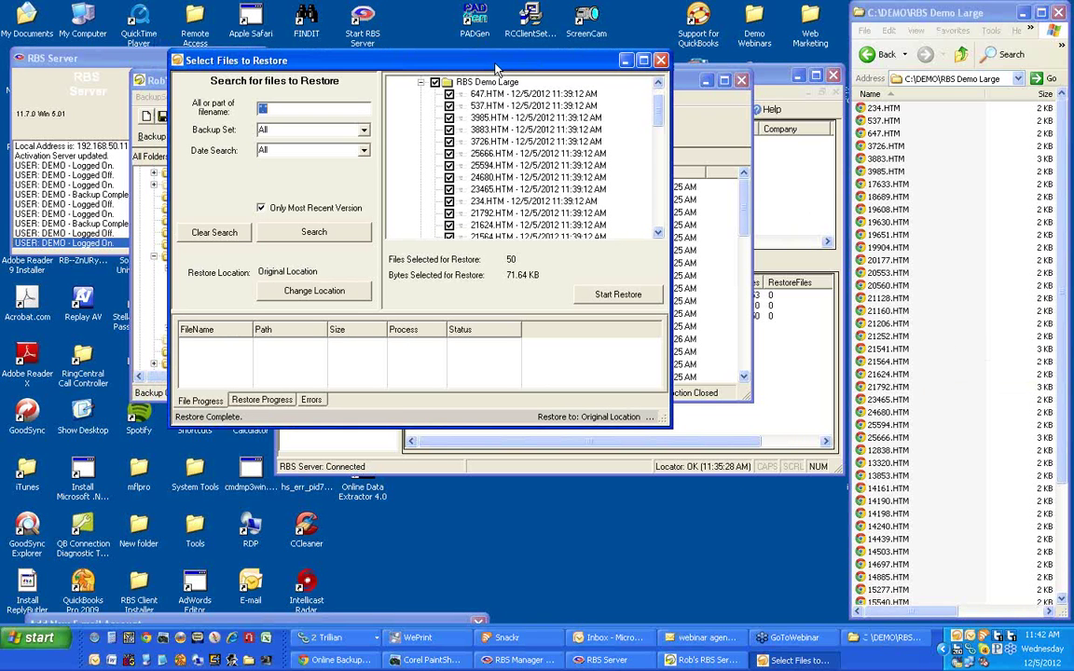
click(660, 60)
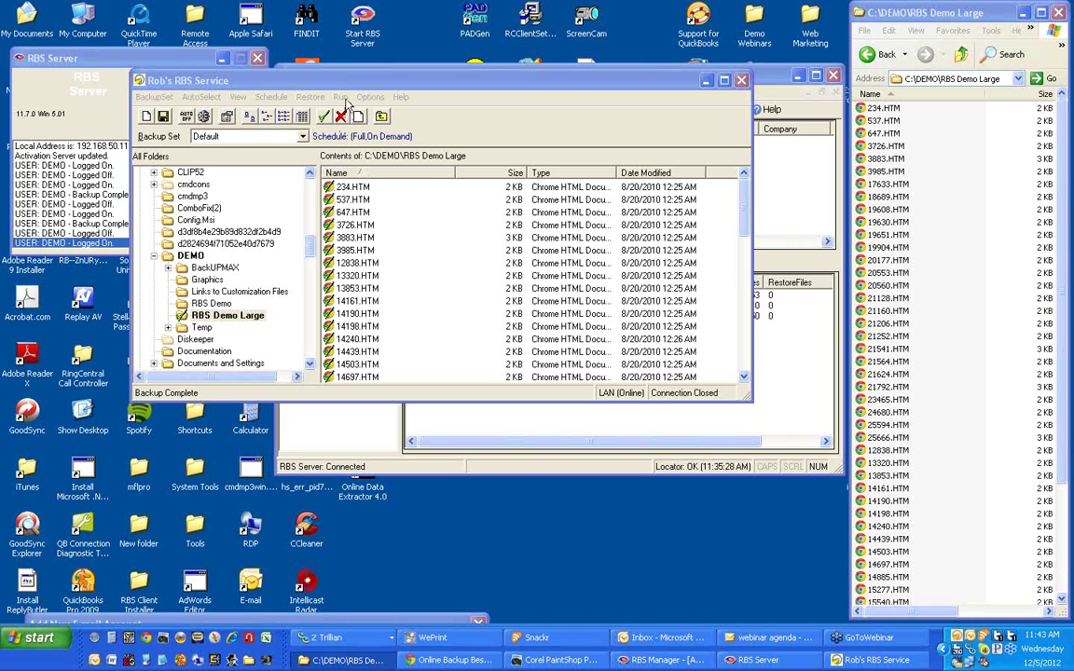
Close the Rob's RBS Service client, saving its Default backup set, and activate RBS Manager.
drag(321, 82, 364, 141)
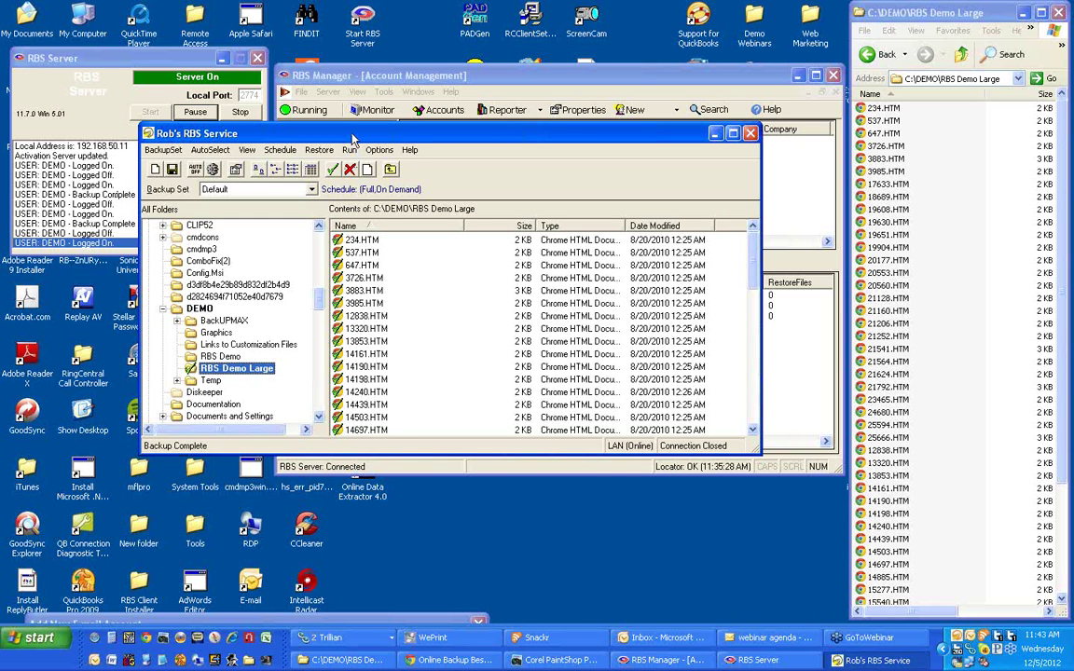
click(751, 135)
click(751, 135)
click(451, 81)
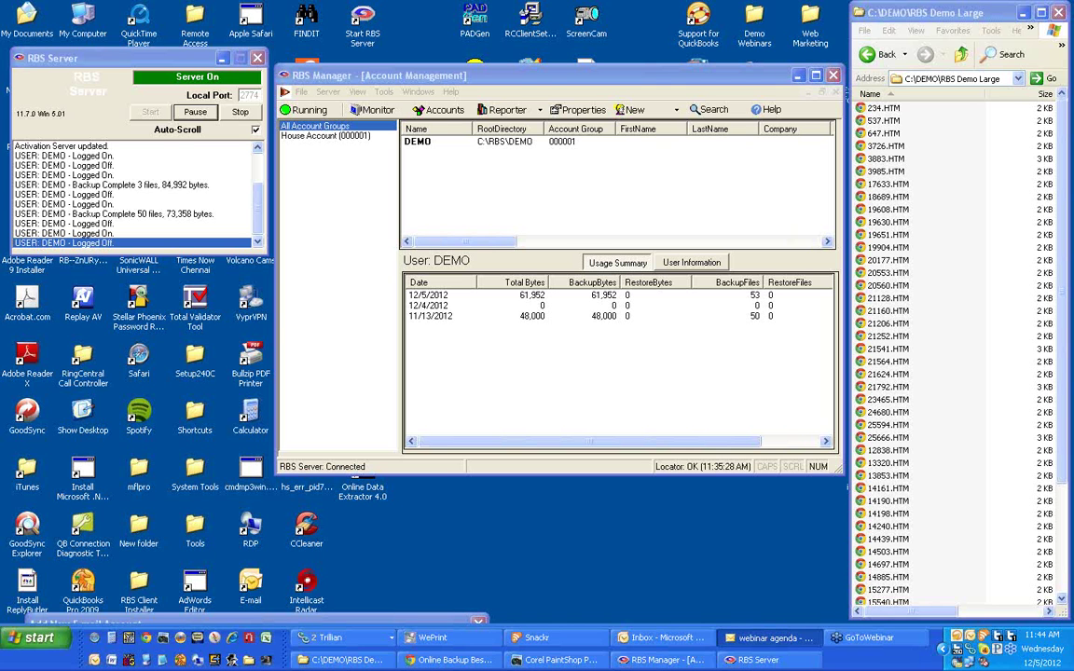
Bring RBS Manager forward and stop the RBS server with Pause/Stop.
click(393, 82)
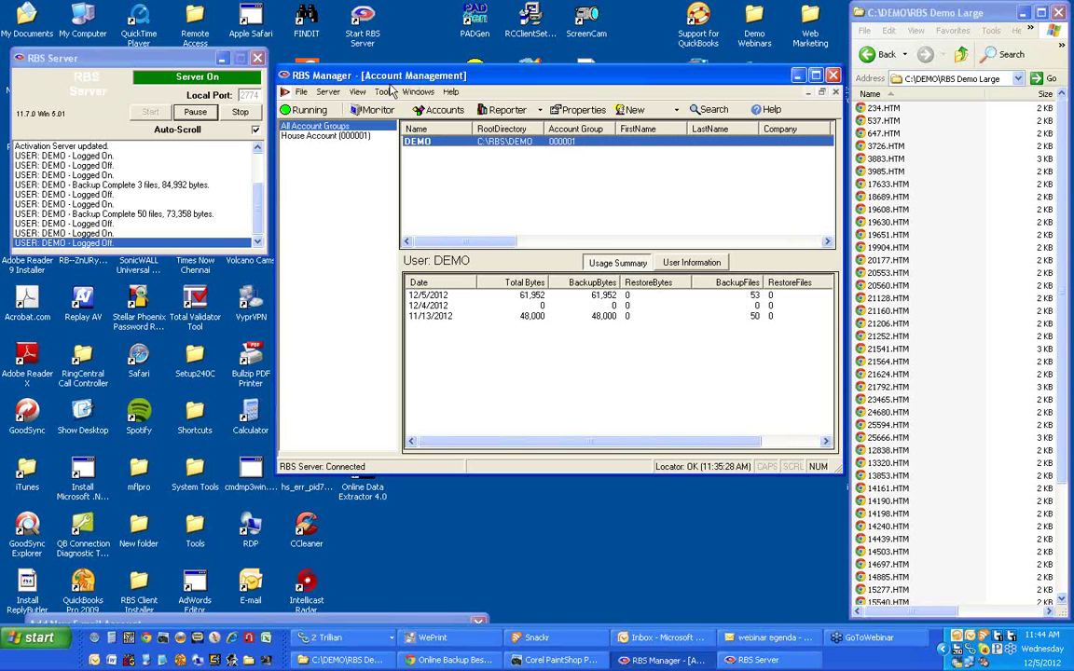
click(884, 55)
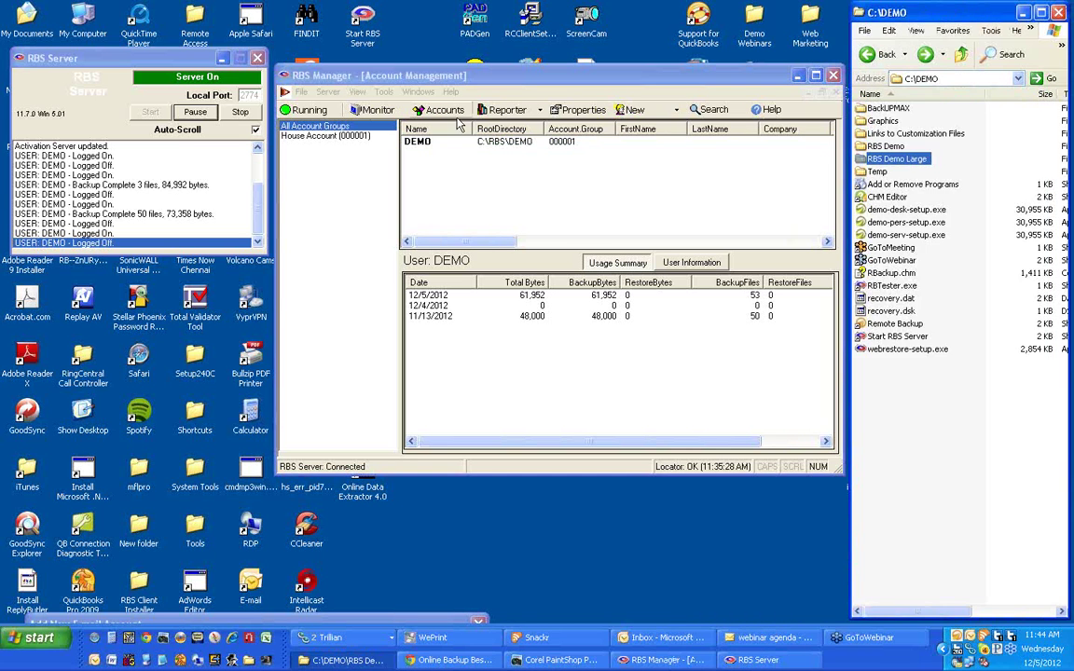
click(391, 82)
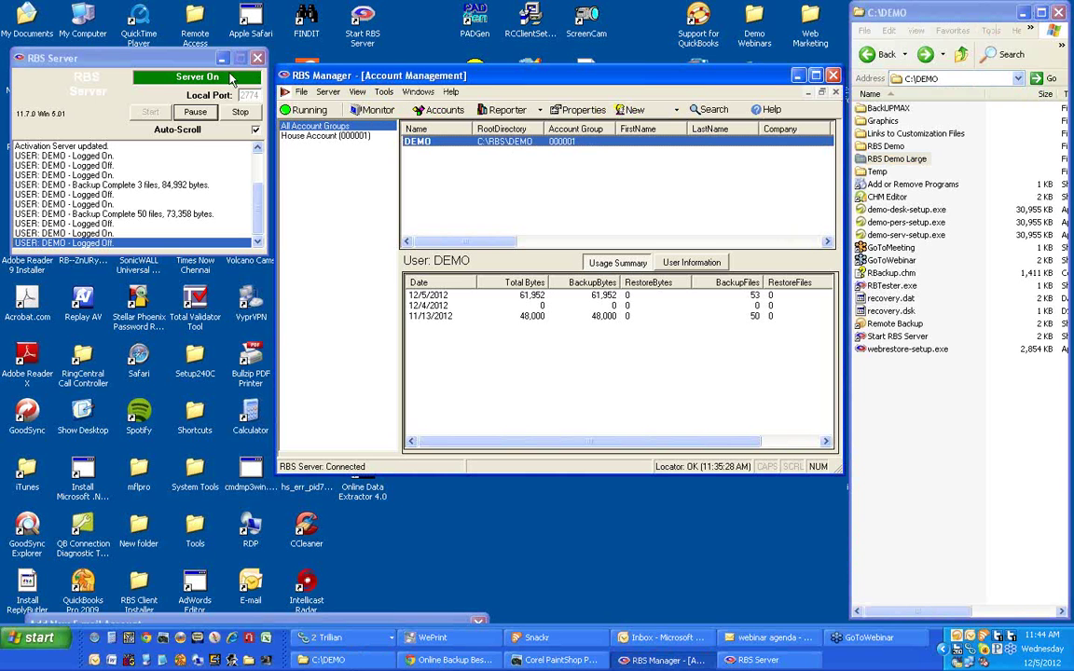
click(239, 112)
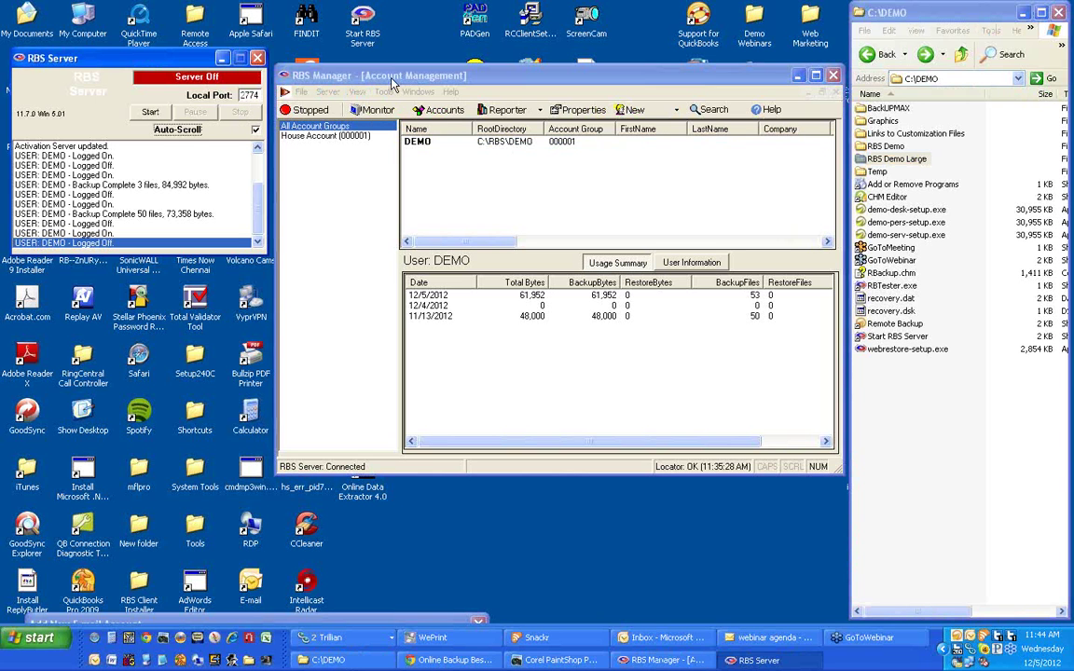
Check Server Properties (port 2774, root C:\RBS, data ports 29001–29100), then launch My Computer.
click(352, 78)
click(383, 93)
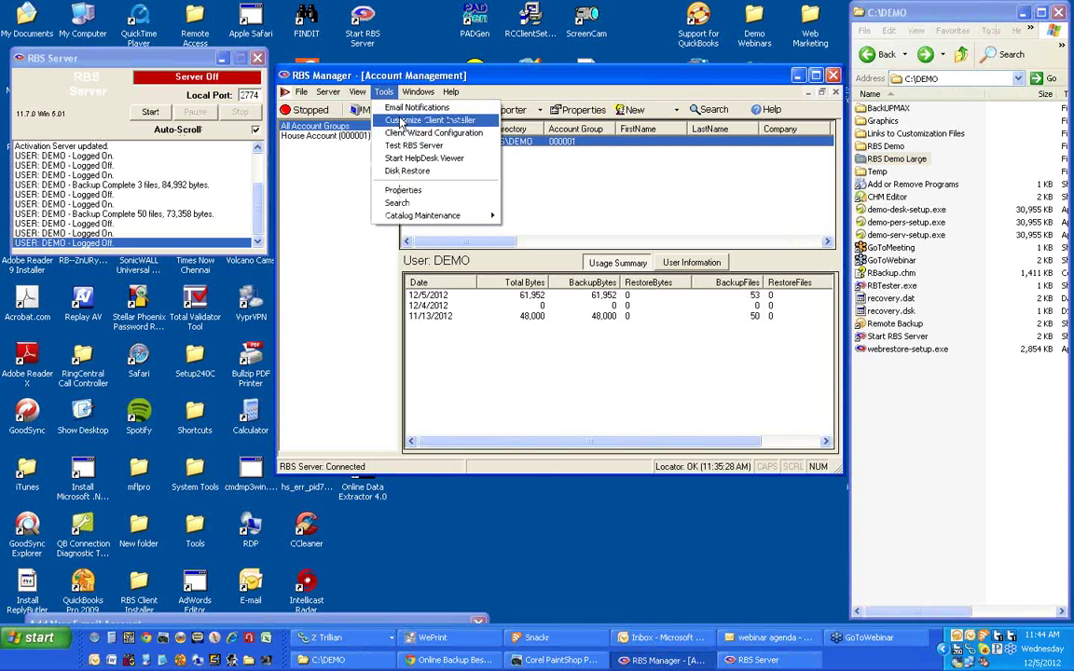
click(413, 191)
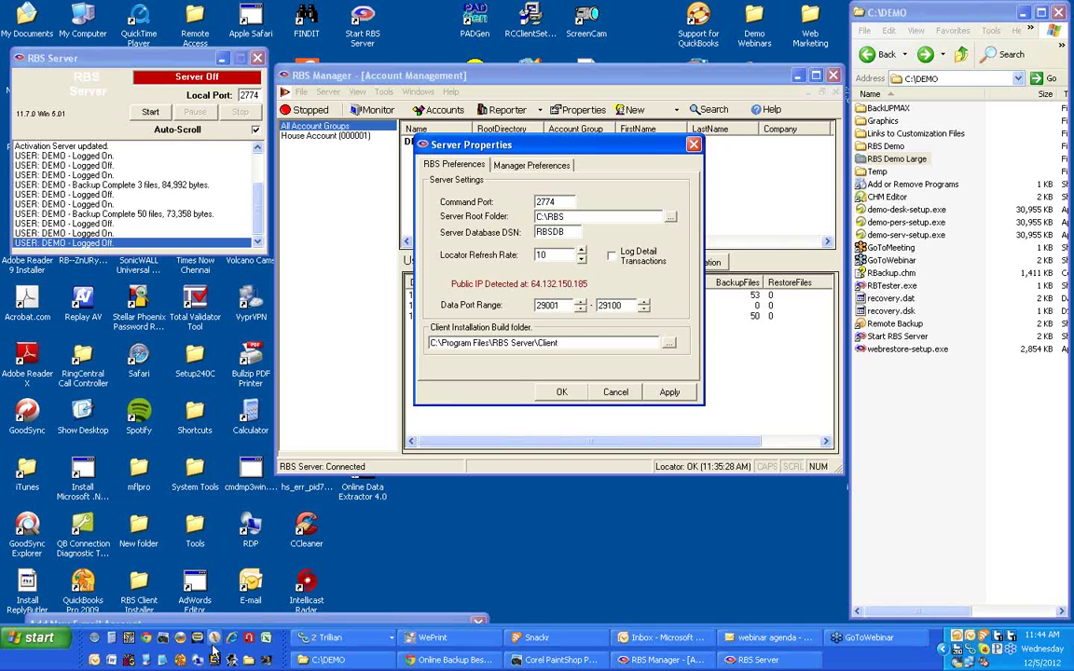
click(148, 661)
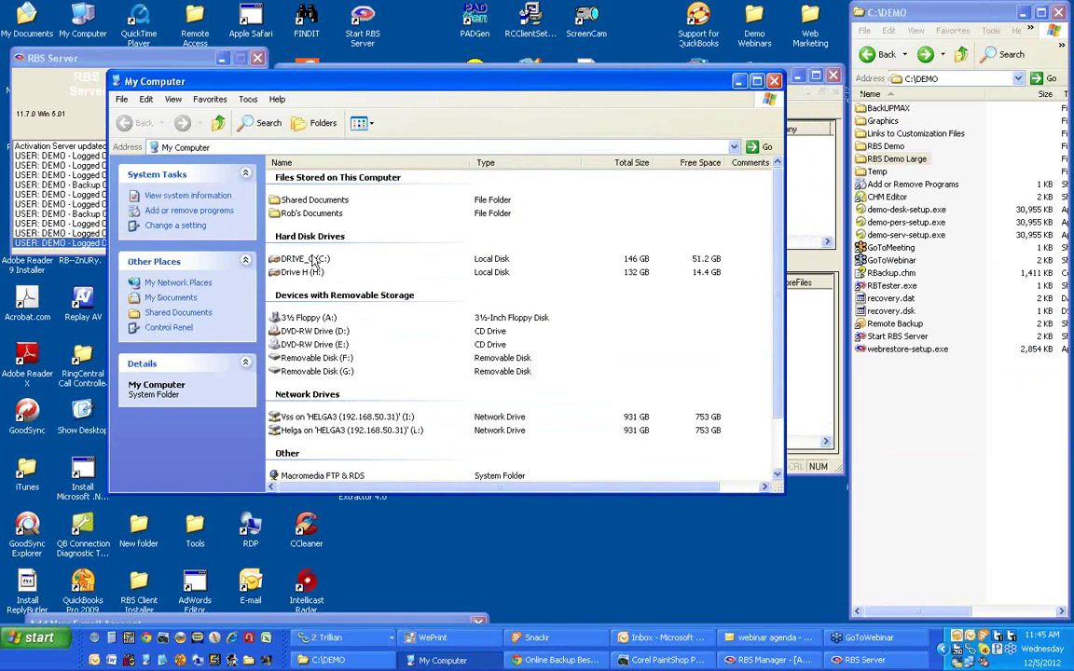
Browse from drive C into the RBS folder and open the DEMO account folder.
double_click(314, 261)
scroll(424, 295, down, 15)
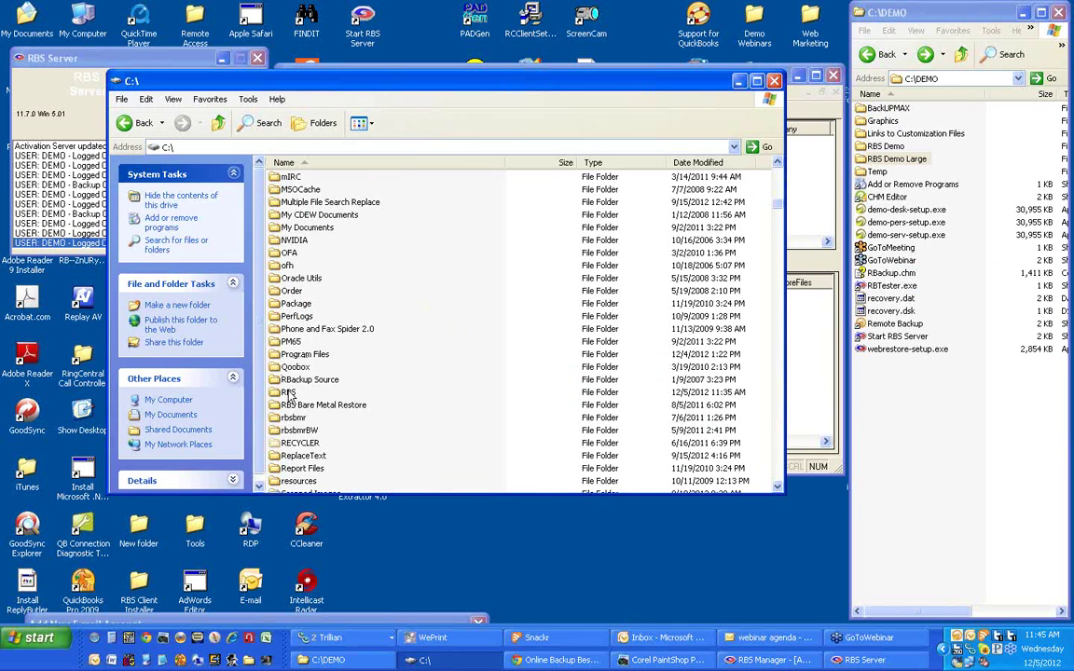
double_click(289, 393)
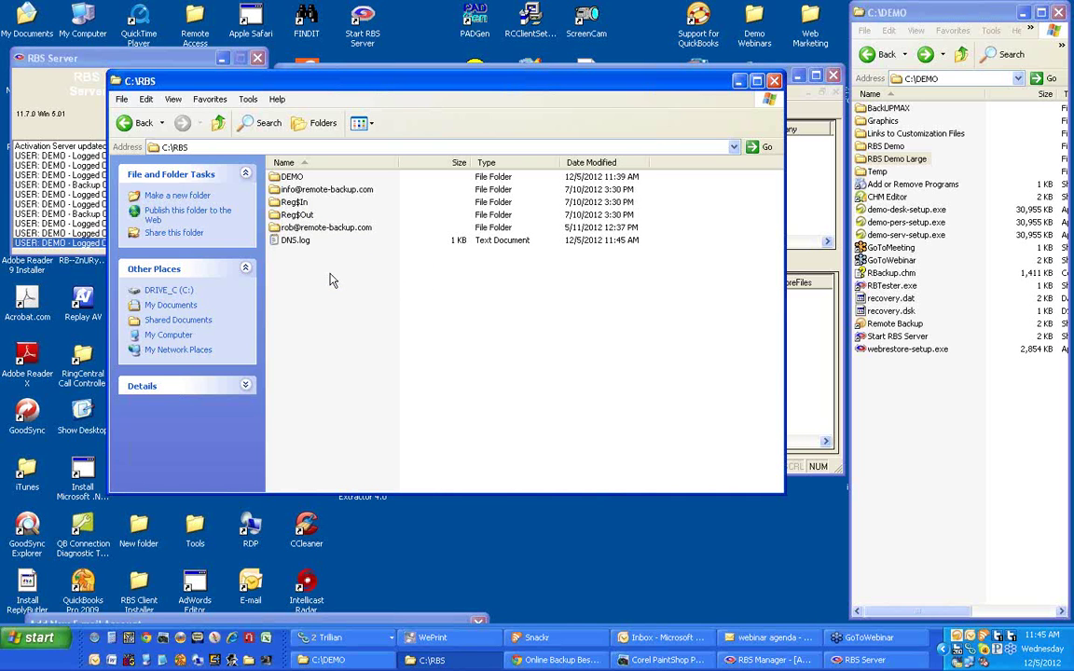
double_click(291, 177)
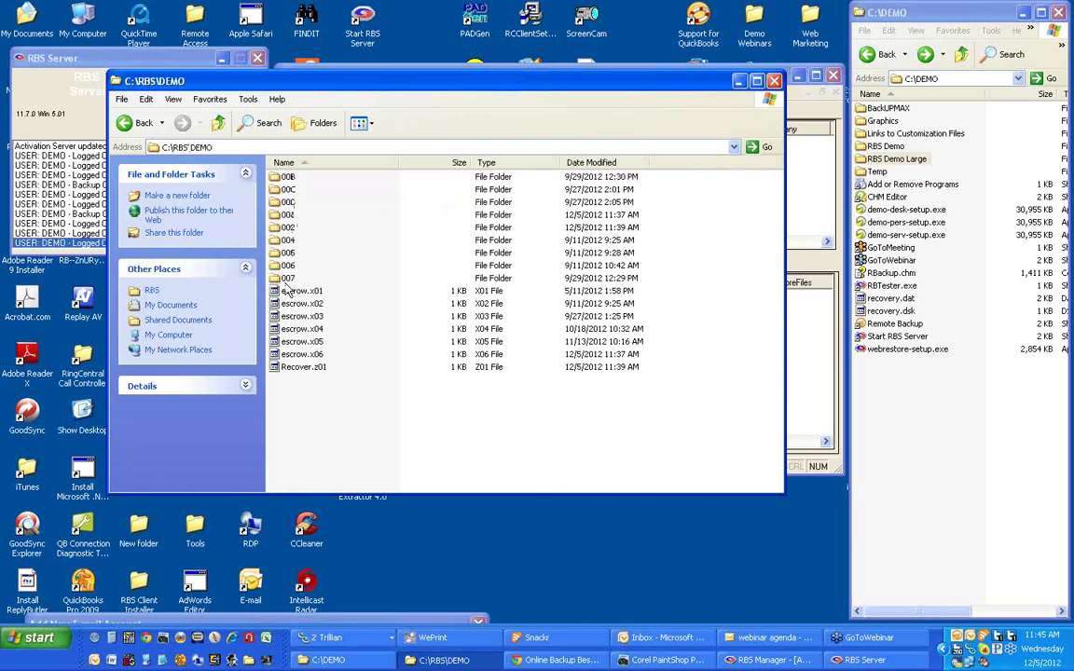
Look inside session folders 00D, 007, 006, 00B and 00C, ending in folder 001 with RBX files.
double_click(289, 203)
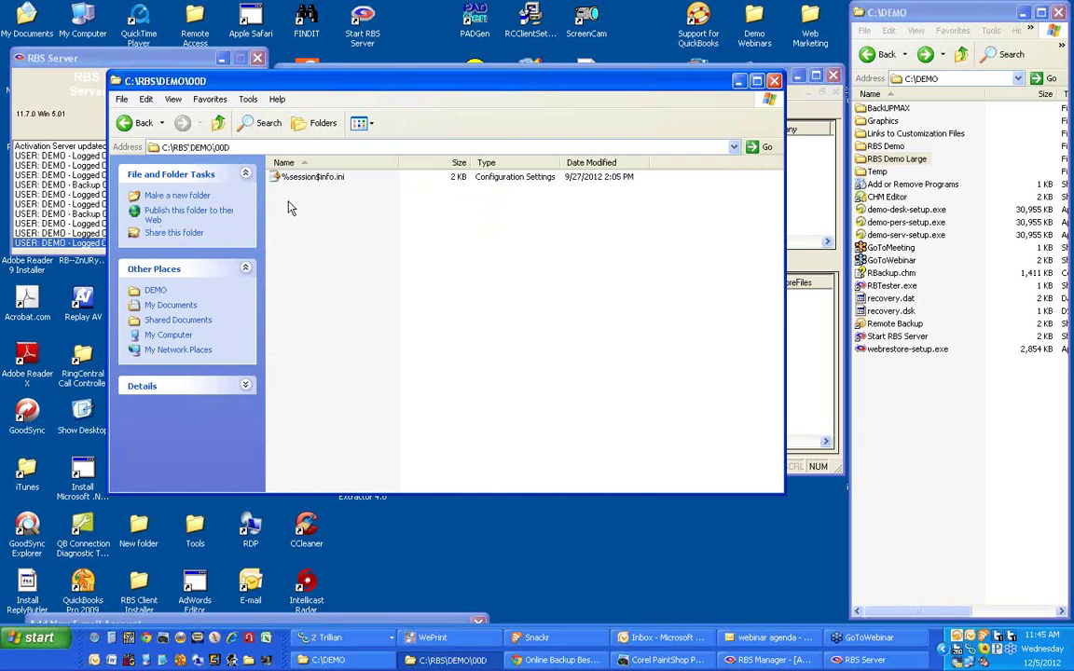
click(129, 123)
double_click(282, 278)
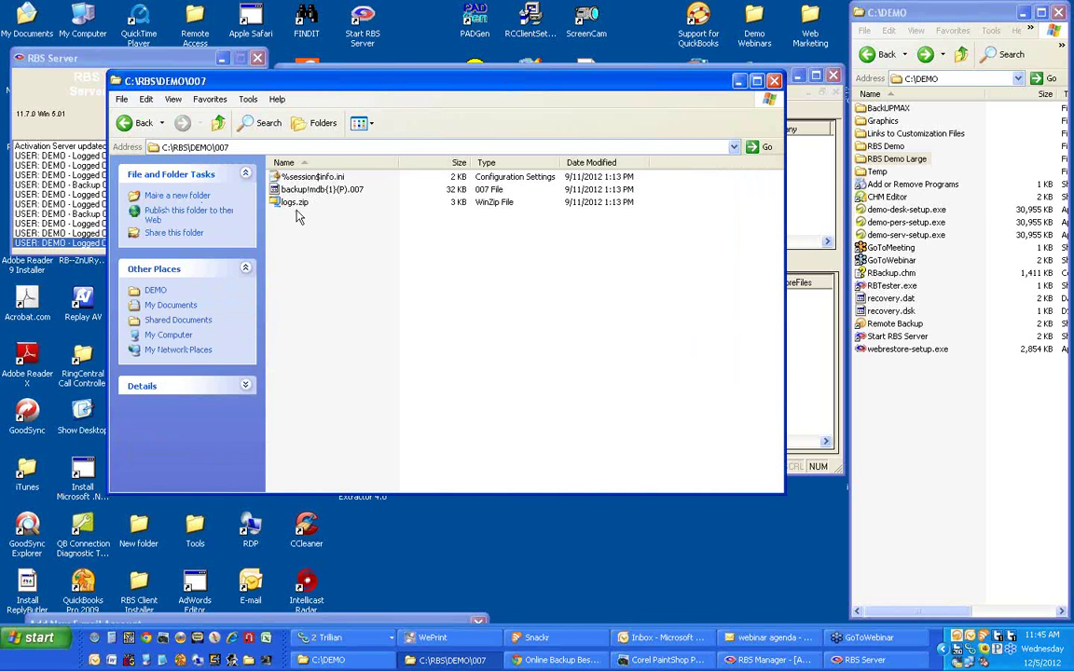
click(139, 130)
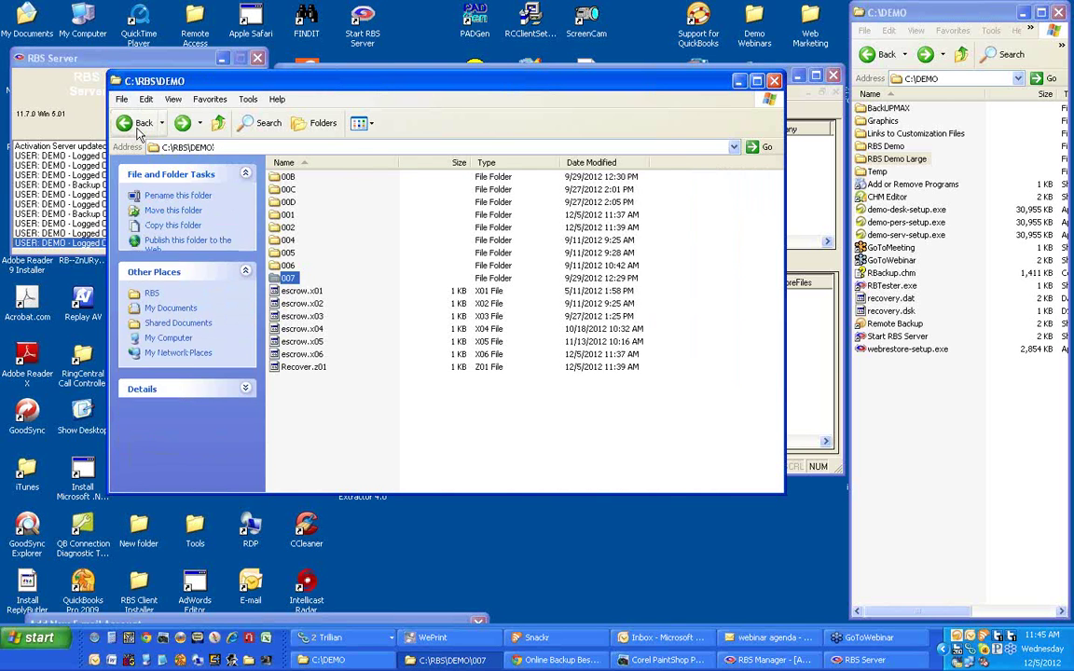
double_click(290, 268)
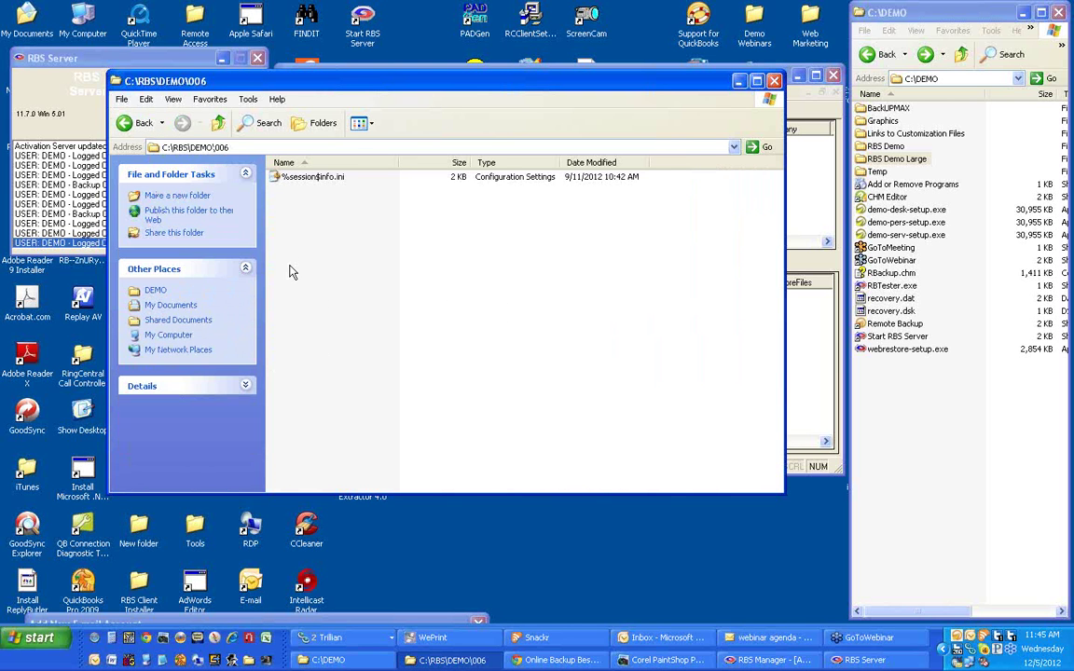
click(138, 124)
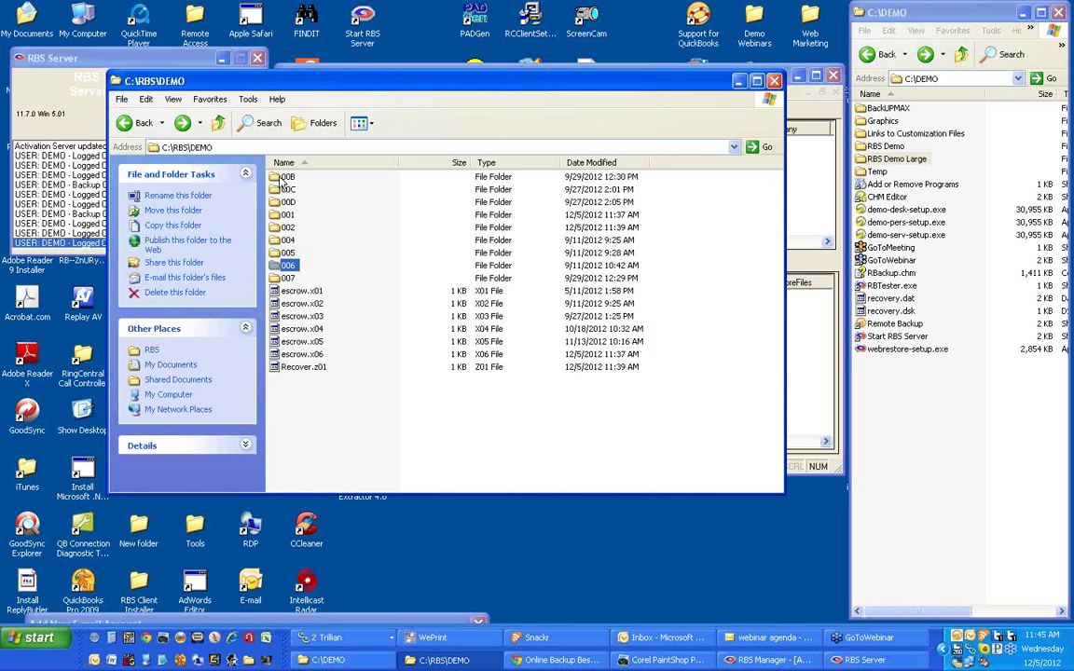
double_click(288, 177)
click(137, 121)
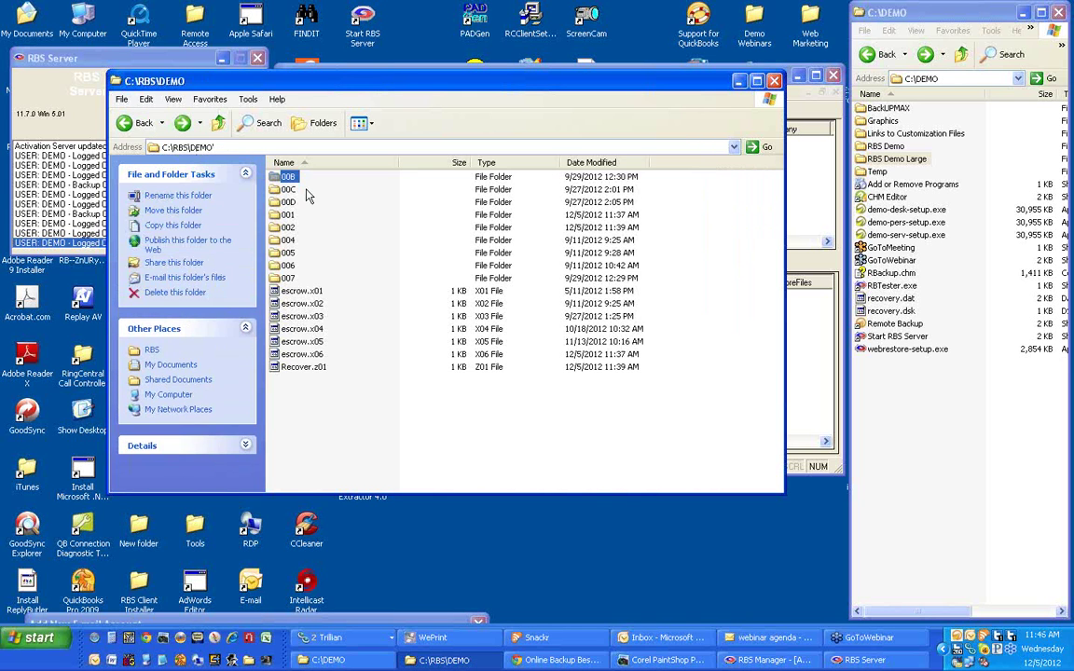
double_click(273, 181)
click(133, 129)
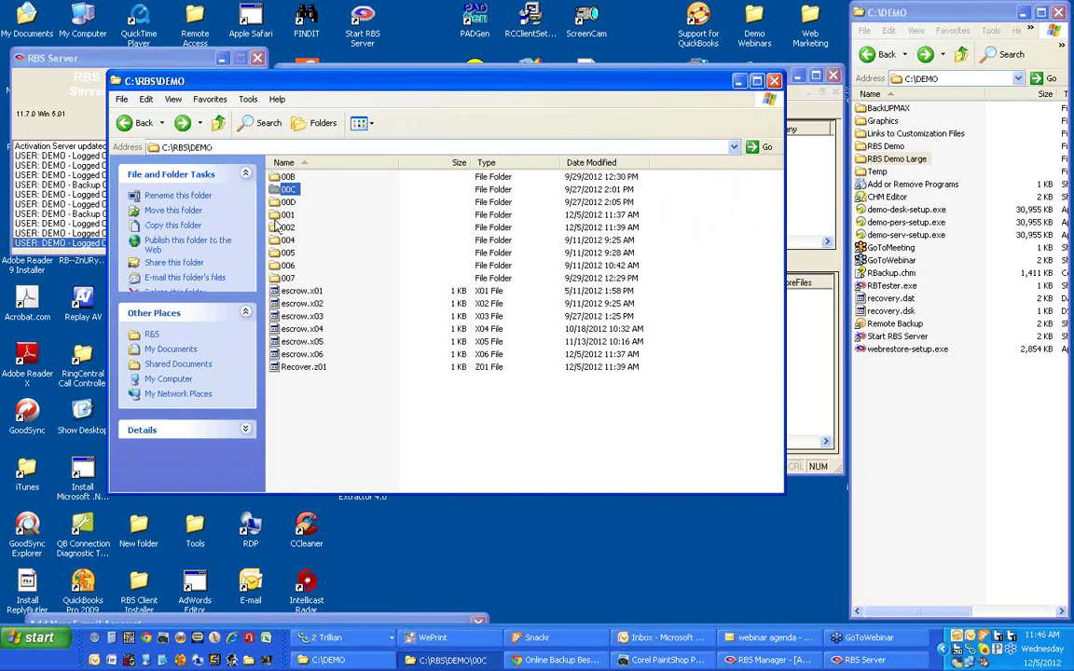
double_click(271, 180)
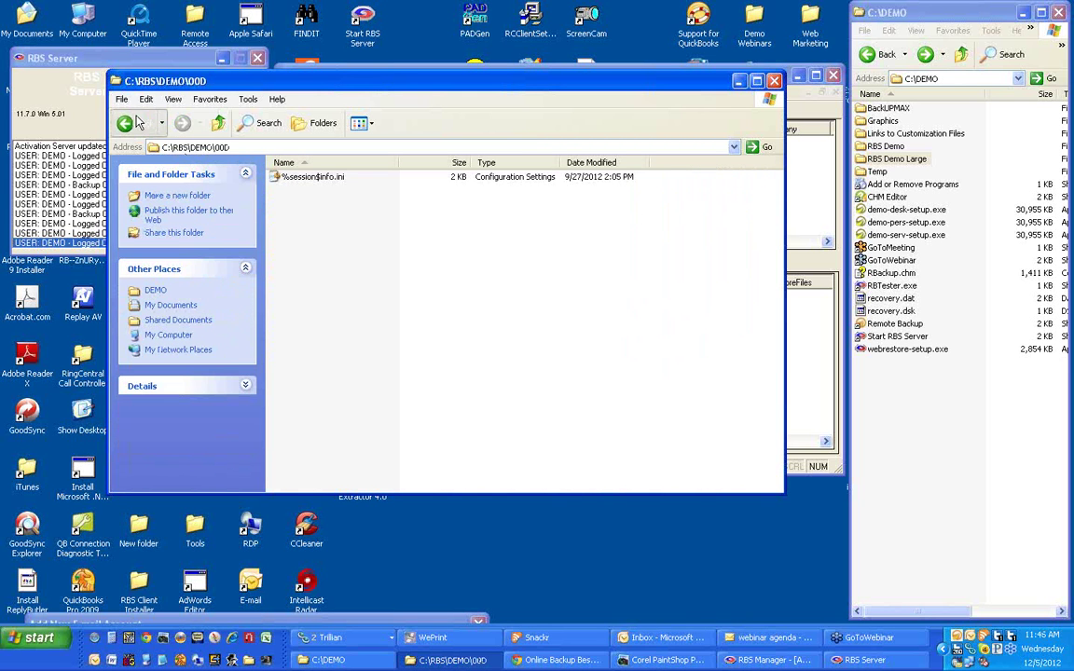
click(130, 122)
double_click(285, 225)
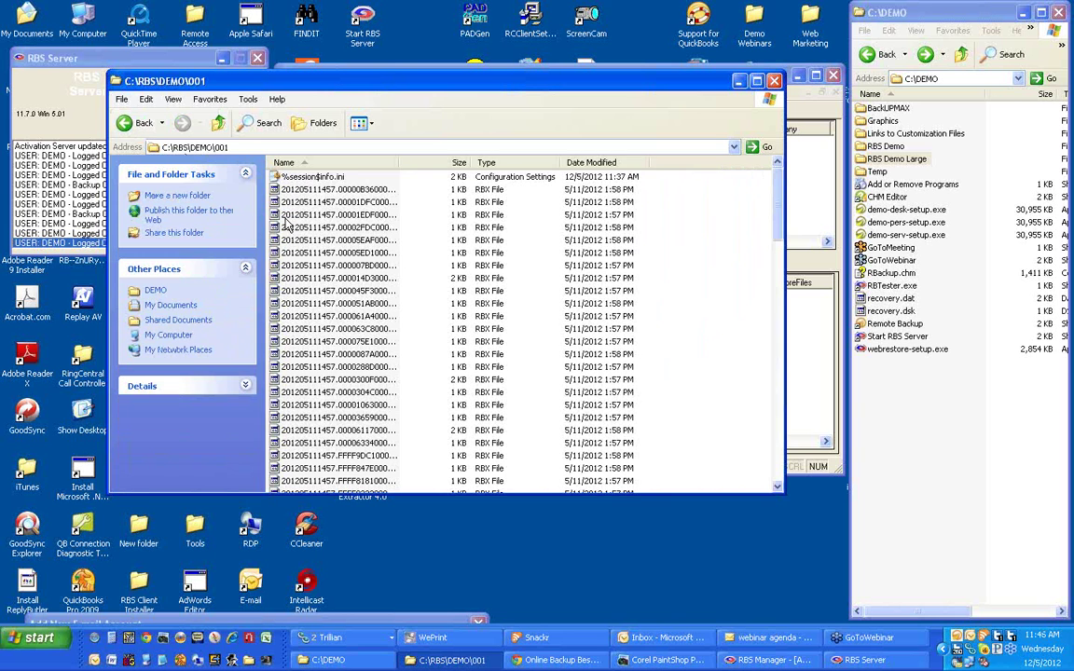
Widen the Name column in C:\RBS\DEMO\001 and scroll through the full RBX backup file names.
drag(398, 163, 530, 162)
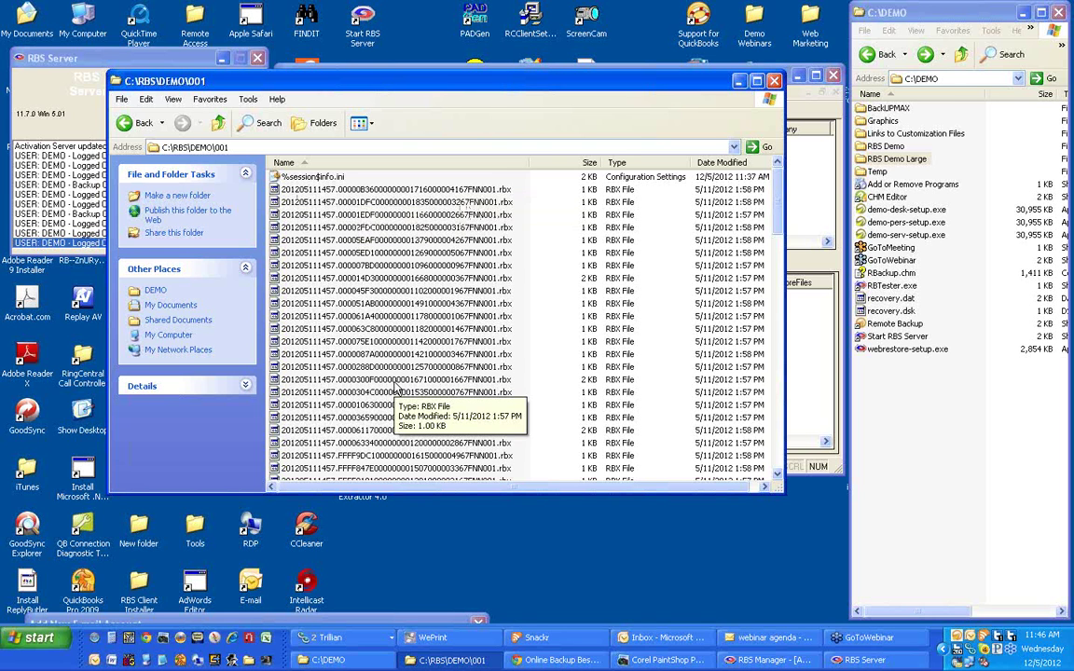
scroll(396, 390, down, 2)
scroll(396, 390, up, 2)
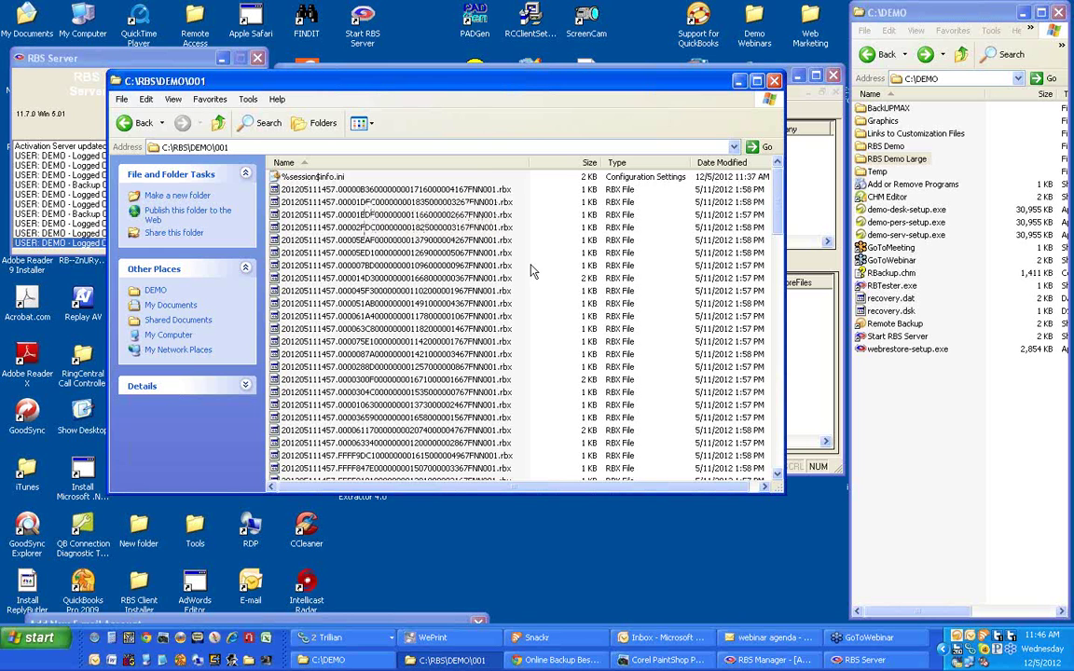
scroll(531, 270, down, 3)
scroll(531, 270, down, 3)
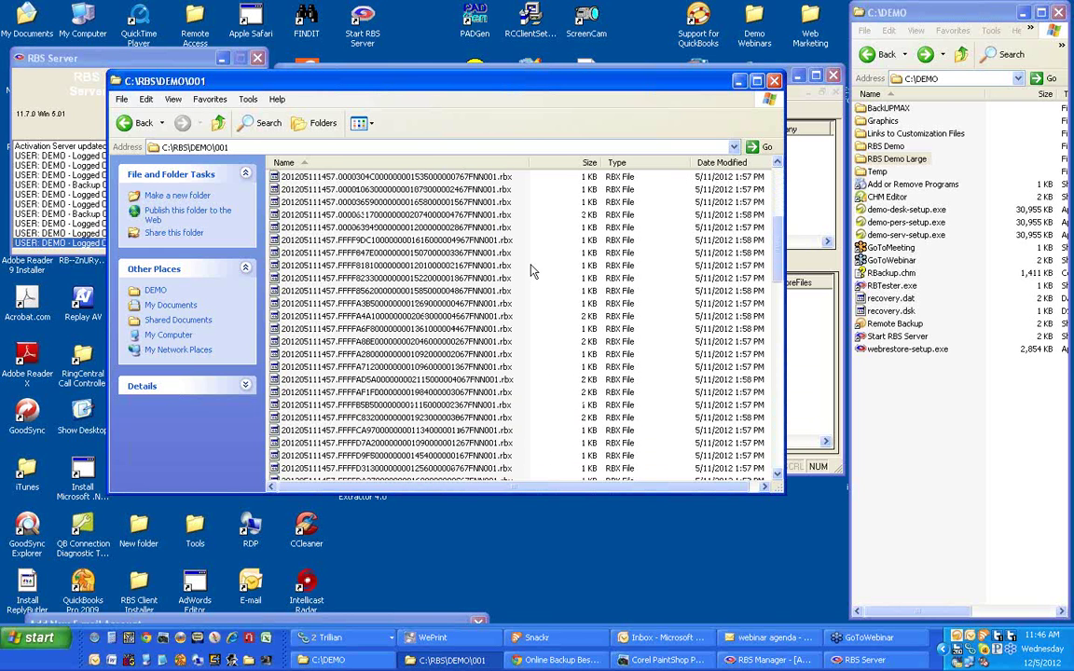
scroll(531, 271, down, 3)
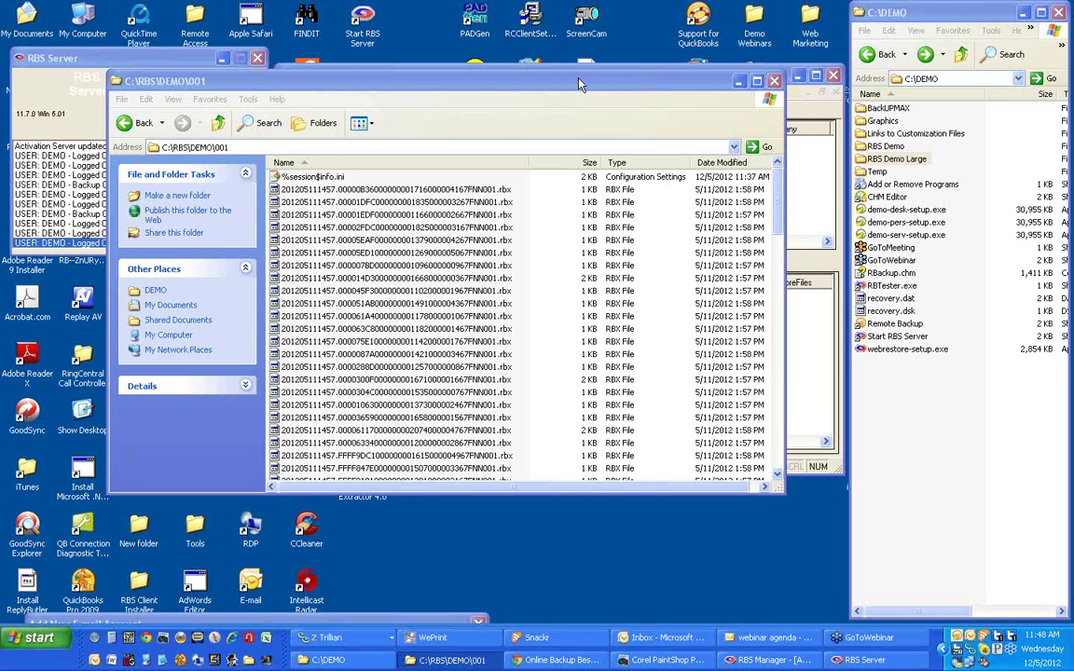
drag(577, 85, 573, 97)
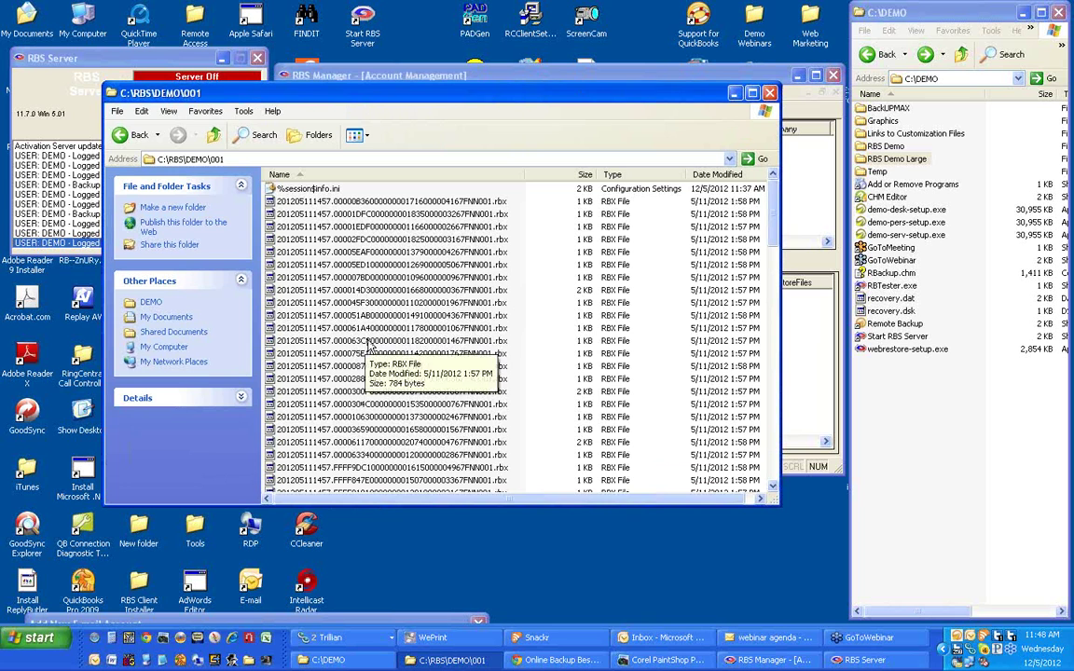
Go back up to C:\RBS, then switch to the browser showing the RBS server migration article.
click(135, 135)
click(136, 135)
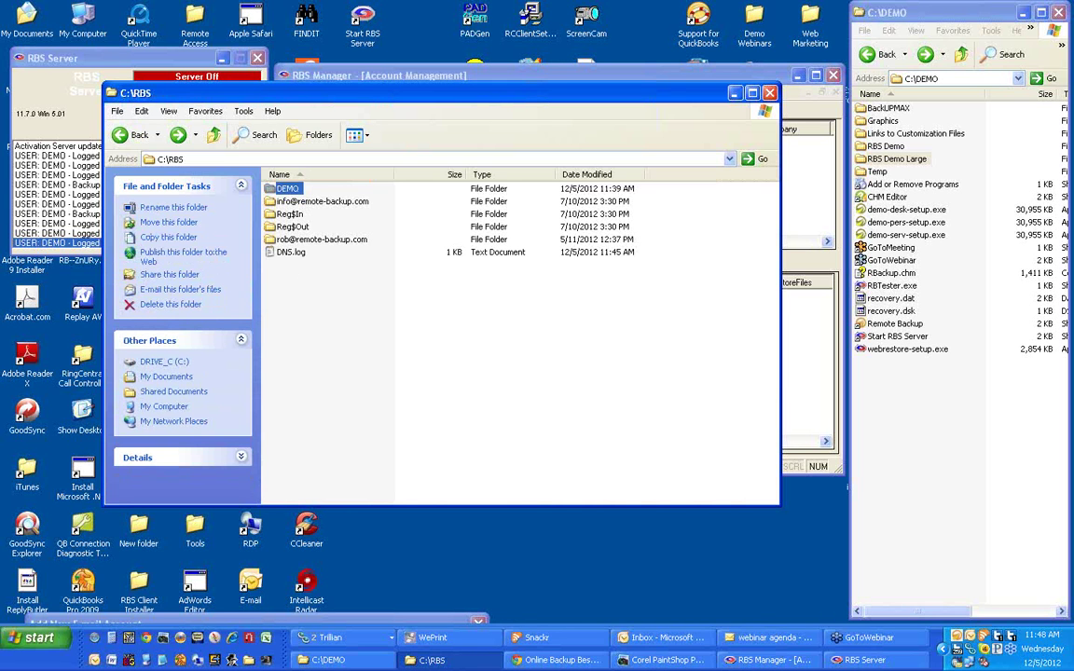
key(alt+Tab)
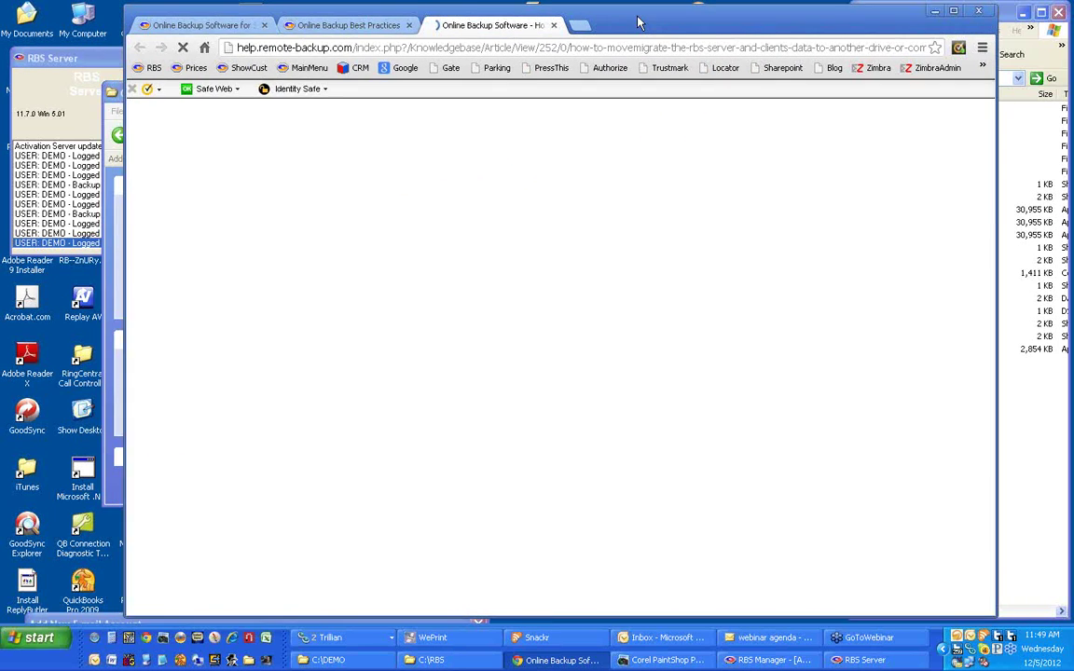
drag(639, 21, 606, 16)
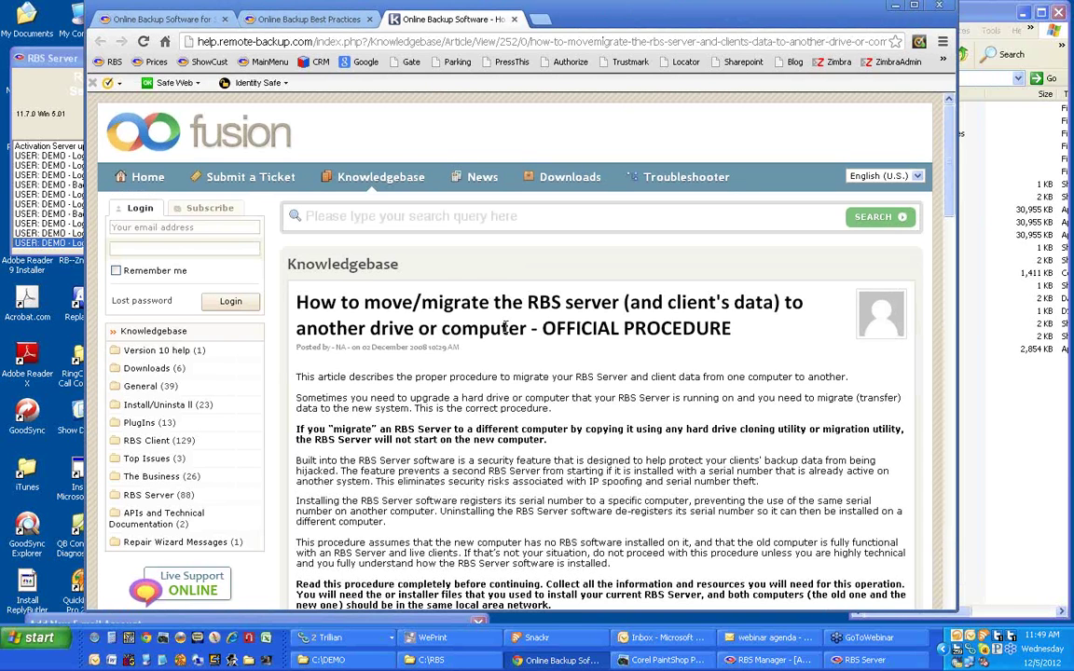
Search the knowledgebase for 'migrate' and open 'How to Supercharge your Copy Process' in a new tab.
scroll(504, 326, down, 1)
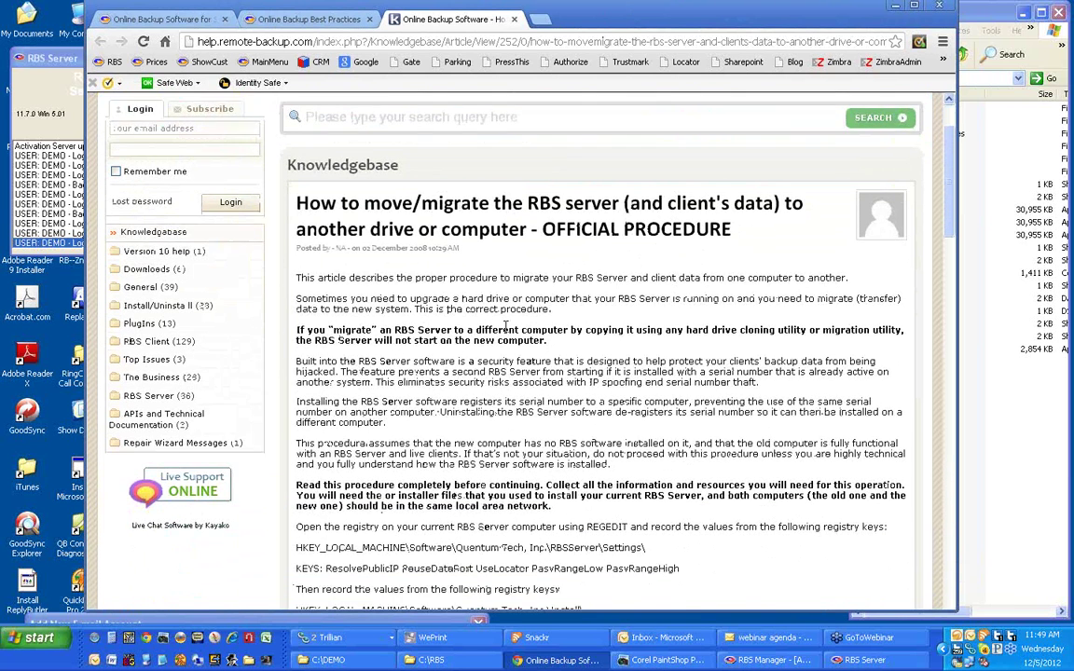
scroll(504, 326, up, 1)
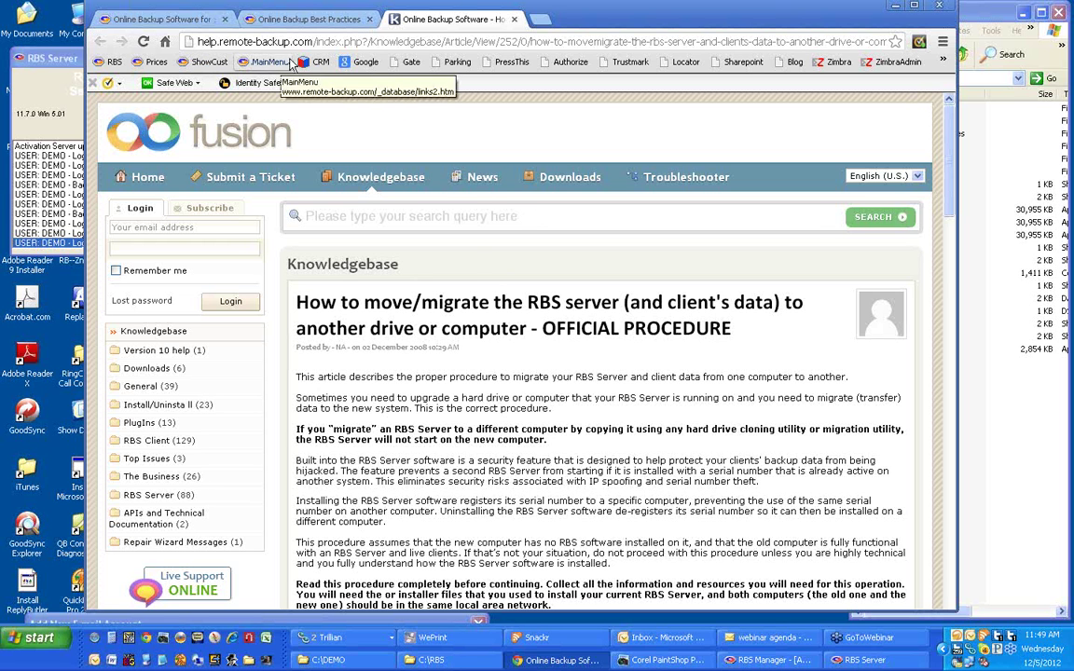
click(537, 219)
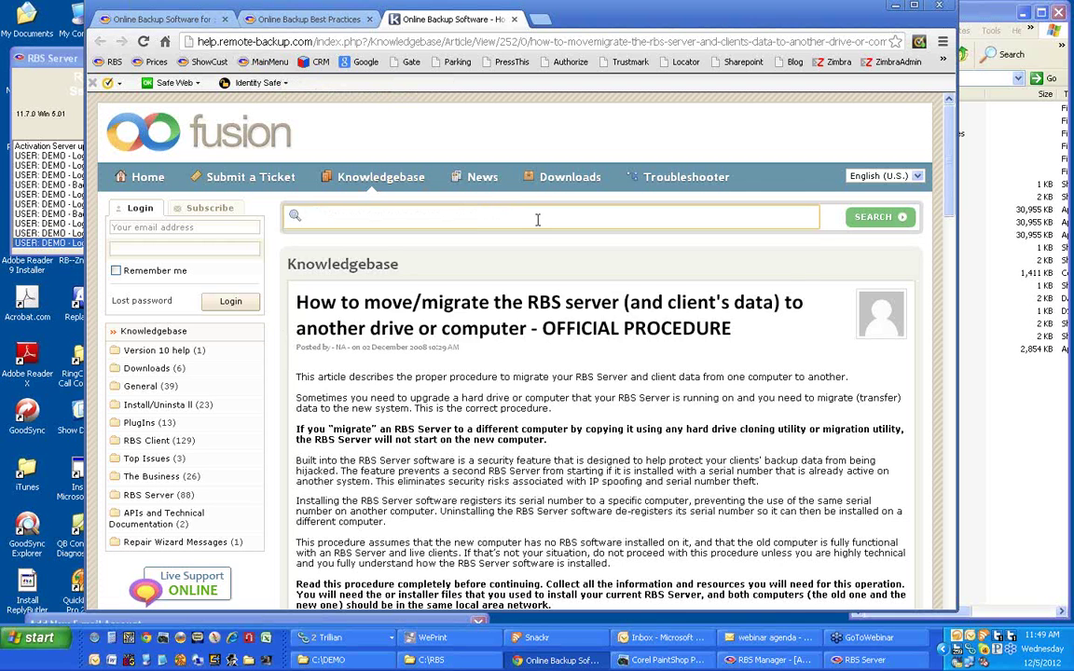
text(migrate)
key(Return)
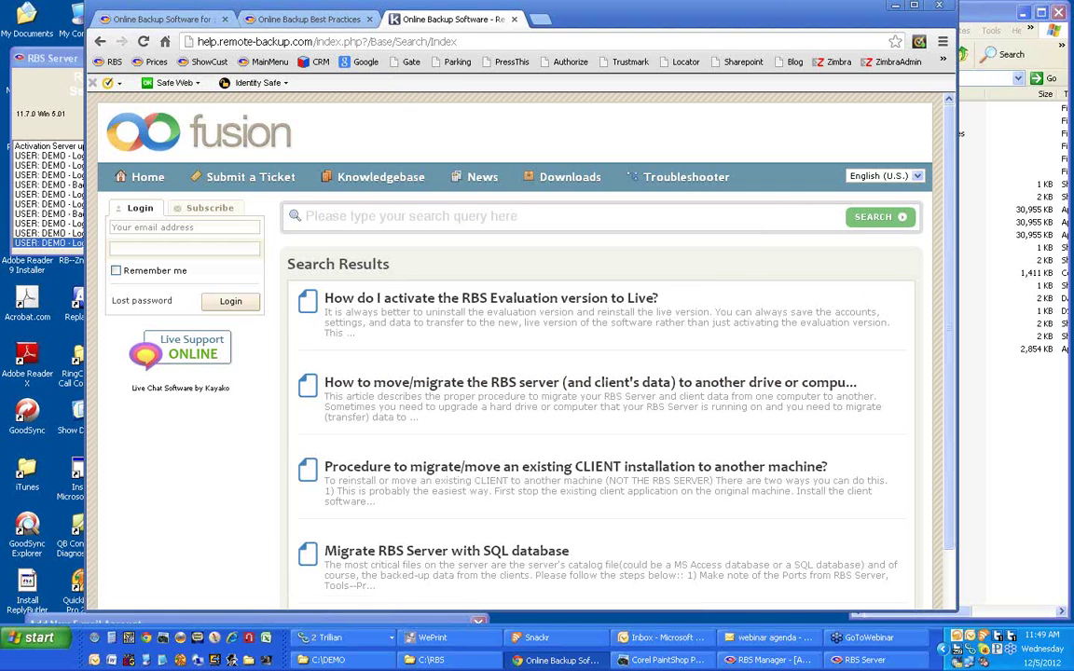
click(693, 575)
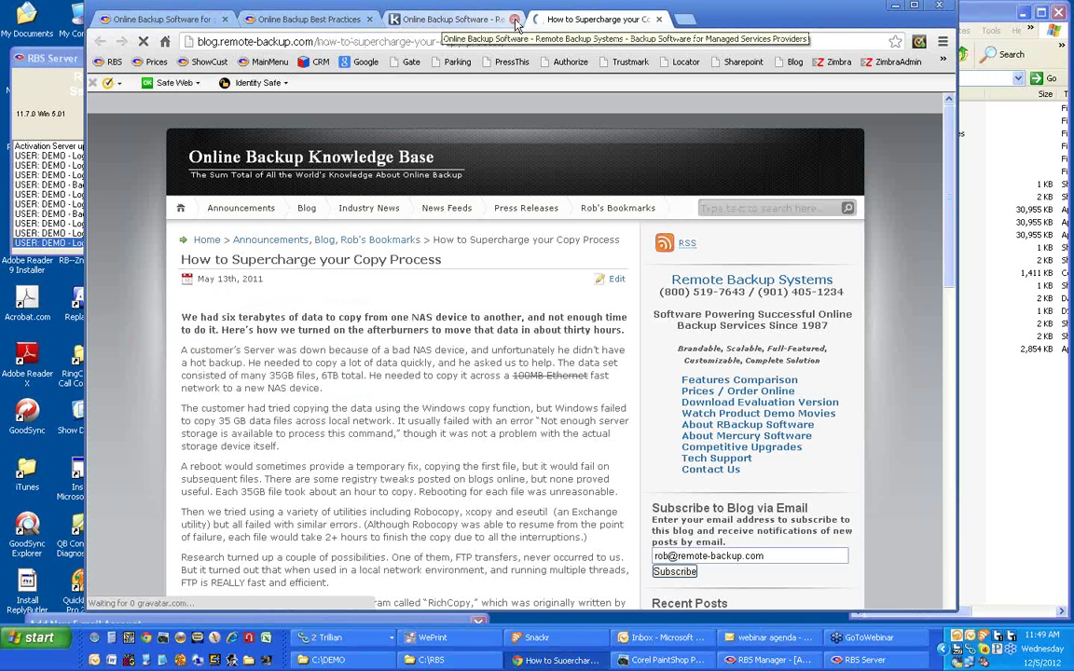
Close the Kayako knowledge-base tab and read through the 'How to Supercharge your Copy Process' post.
middle_click(452, 19)
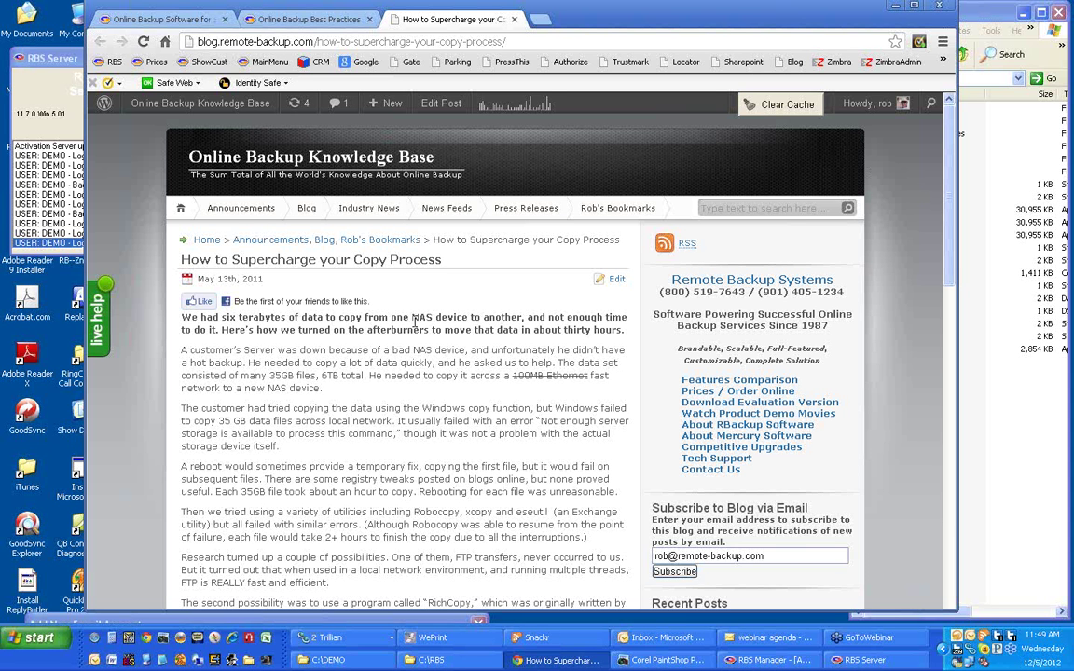
scroll(275, 328, down, 2)
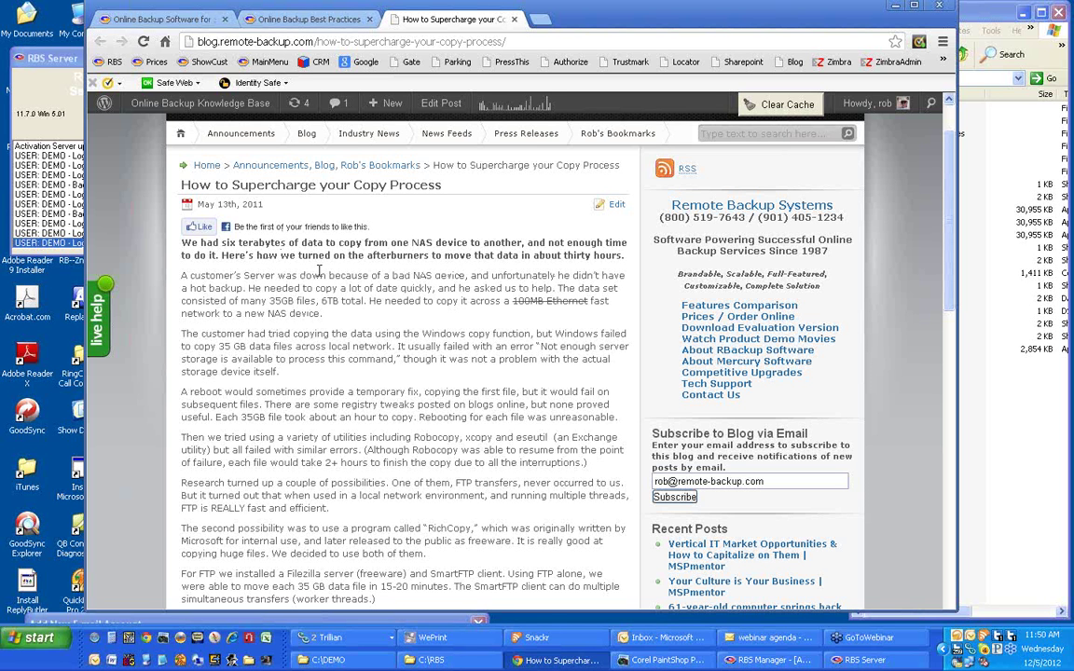
scroll(318, 271, down, 1)
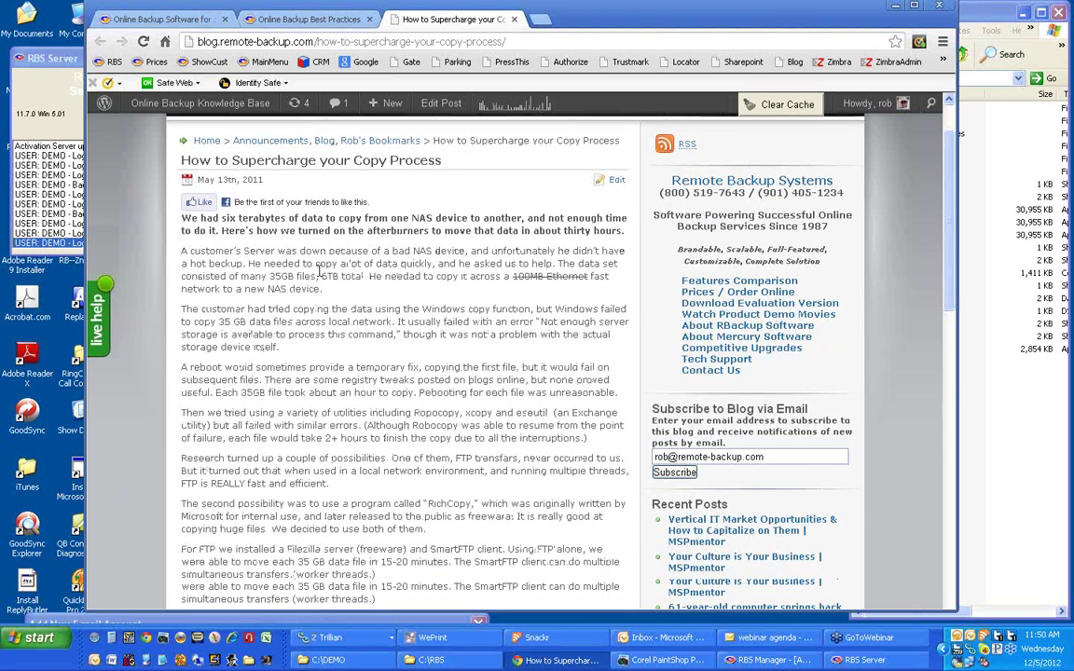
scroll(318, 270, down, 3)
scroll(318, 270, up, 3)
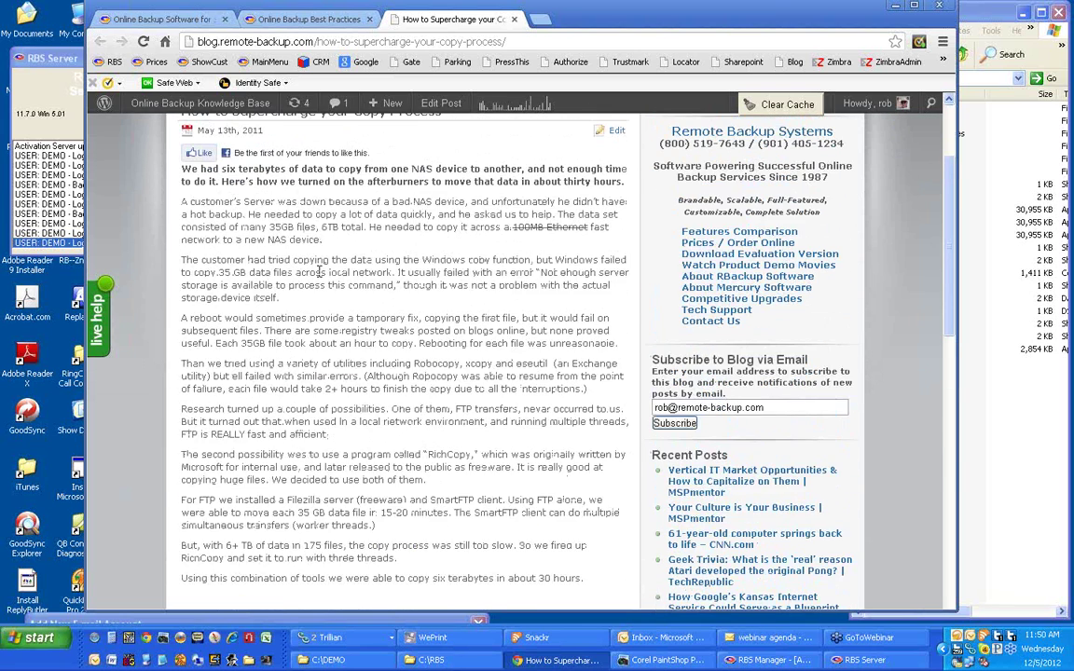
scroll(318, 270, up, 1)
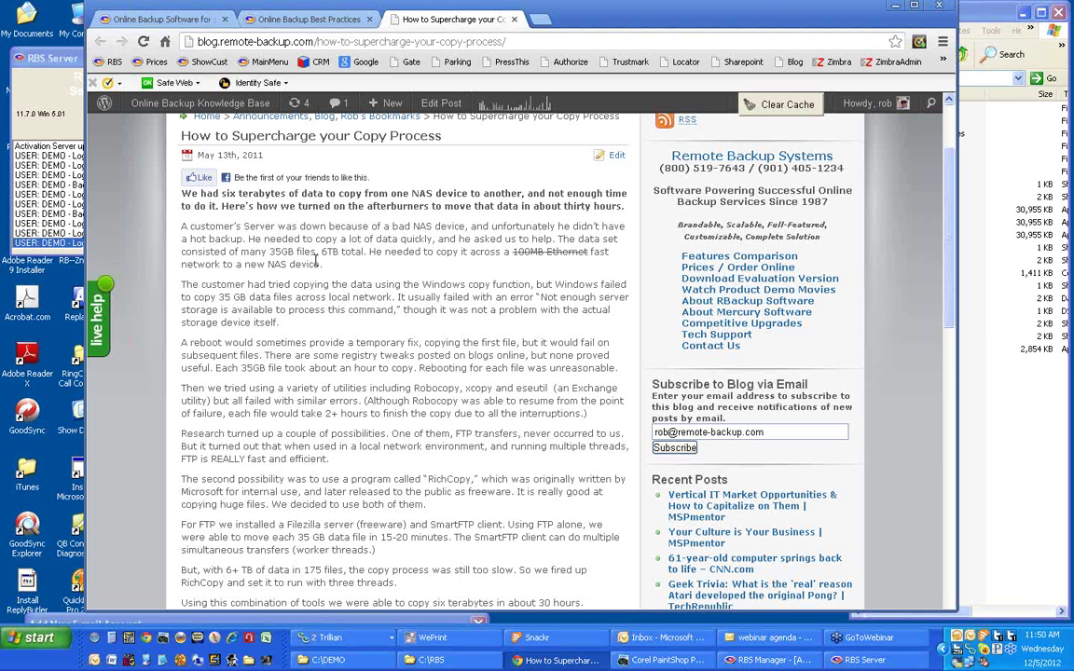
scroll(317, 262, up, 1)
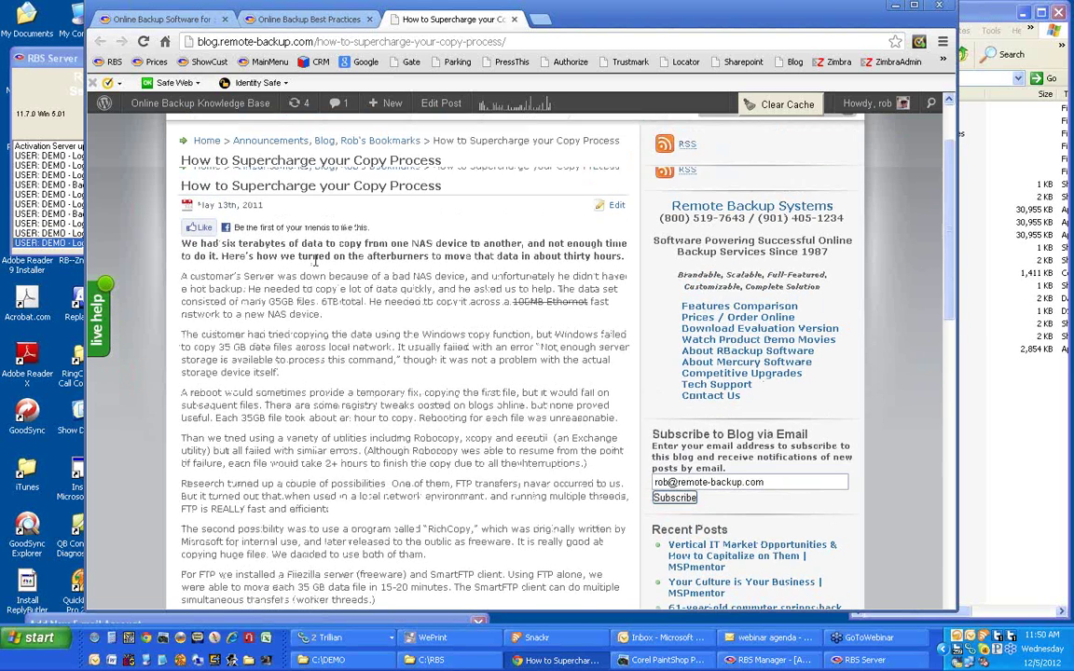
scroll(315, 262, up, 1)
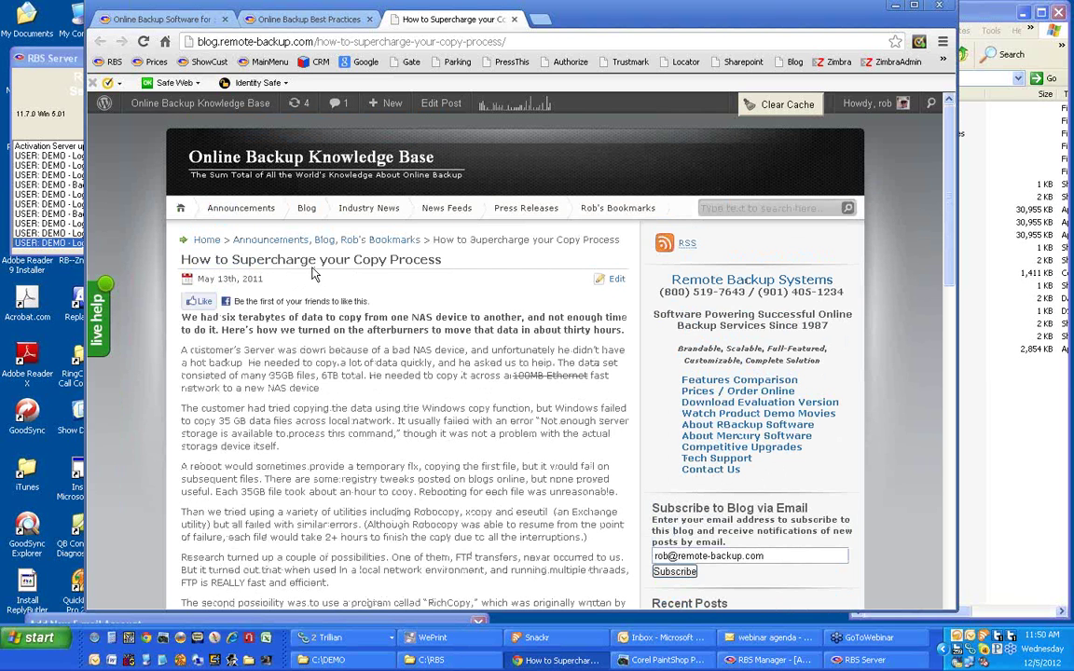
Focus the blog's site search box, then nudge and minimize the browser window.
click(753, 206)
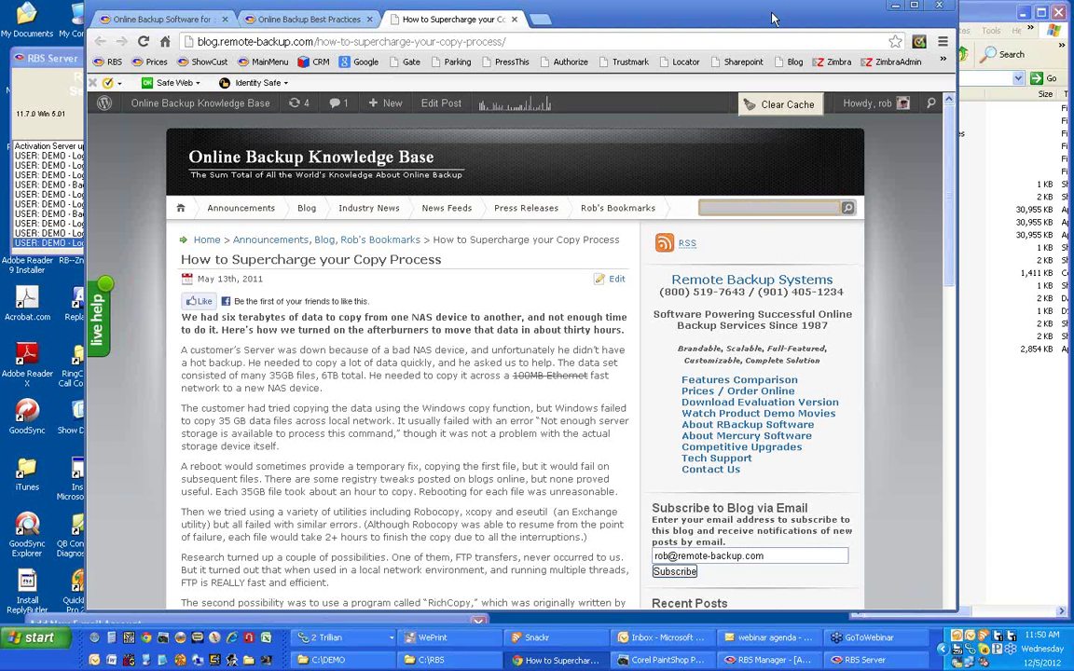
drag(756, 20, 748, 22)
click(888, 6)
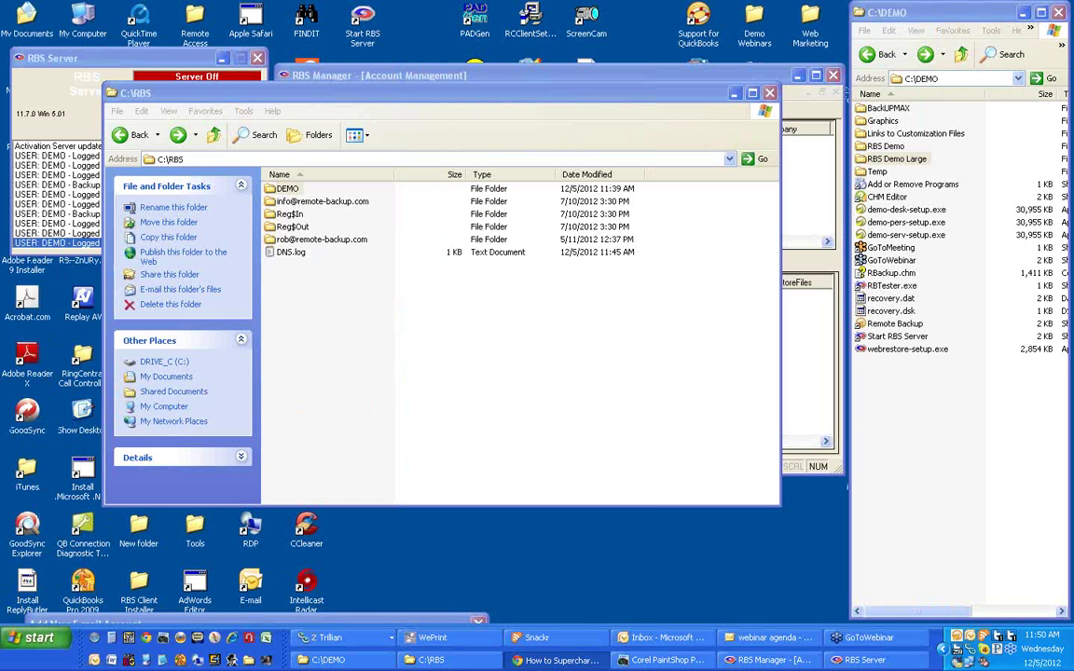
Close the C:\RBS folder and cancel Server Properties, then launch and position a new Chrome window.
click(769, 638)
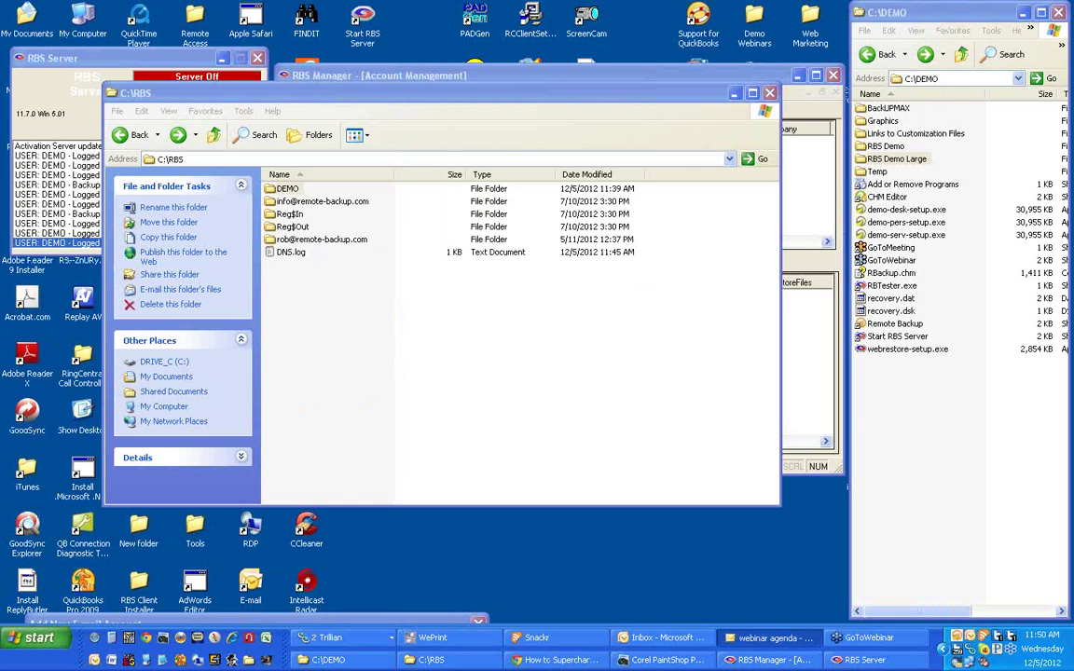
click(770, 93)
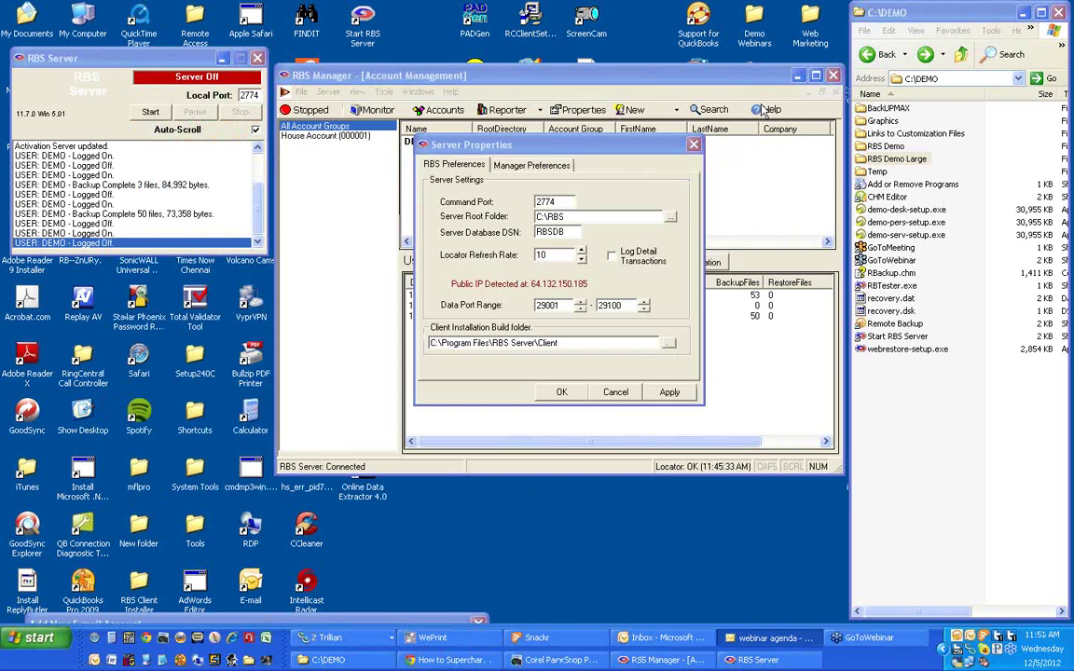
click(615, 392)
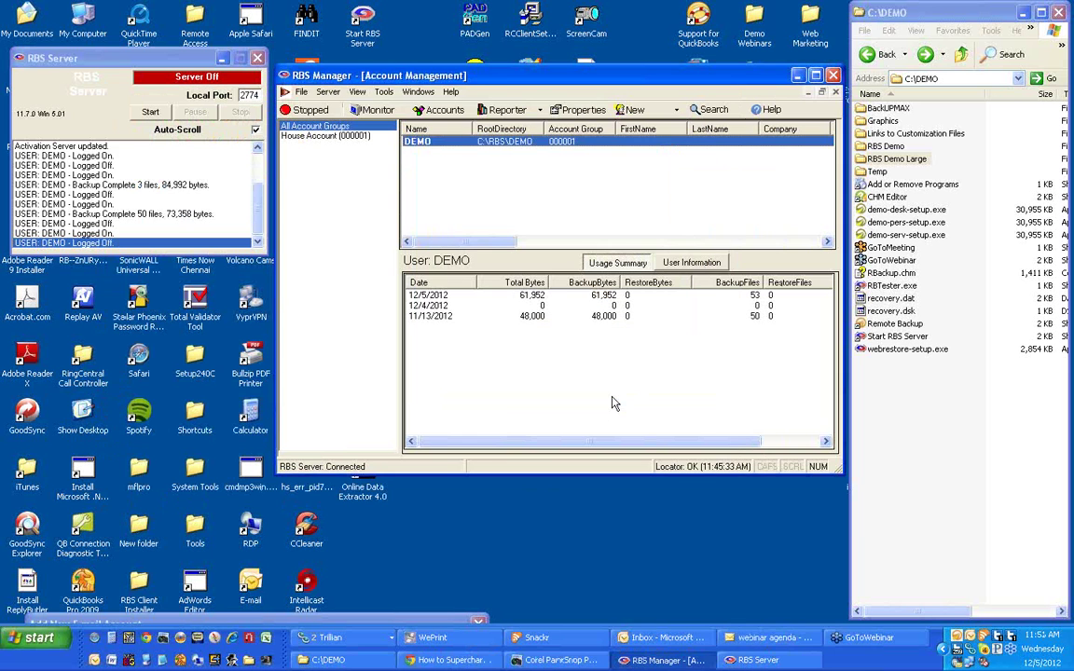
click(146, 639)
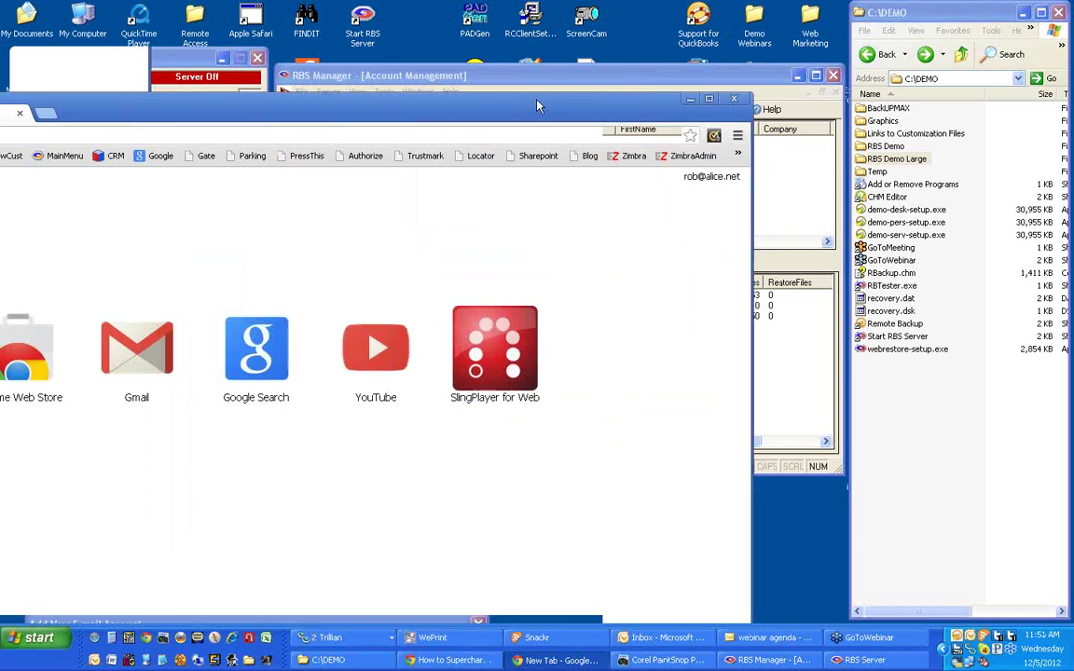
drag(540, 102, 555, 23)
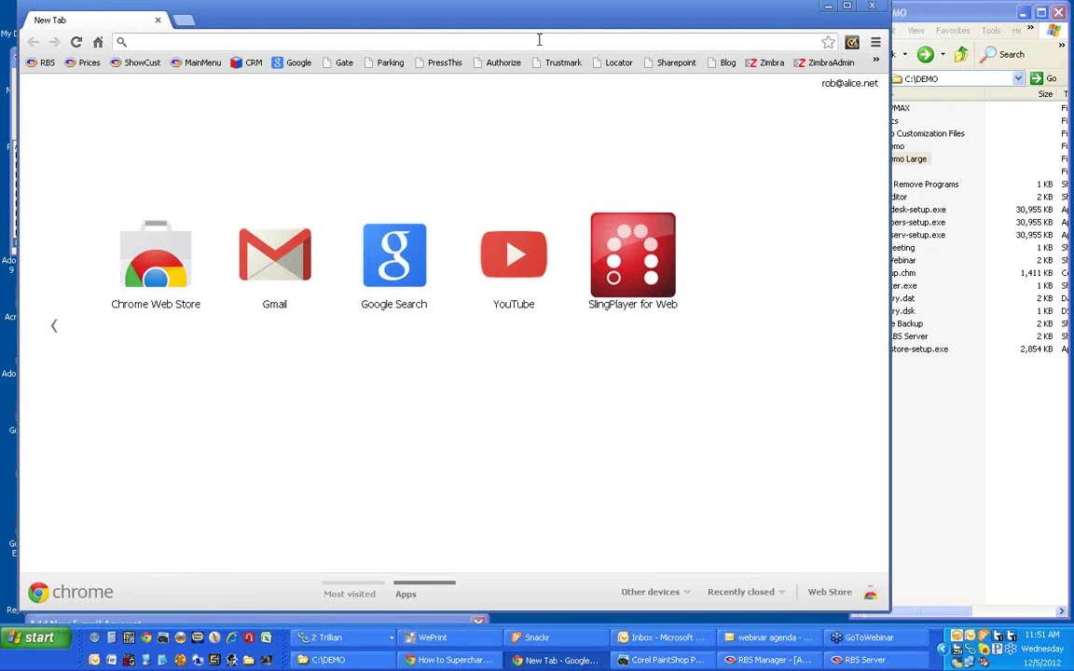
Go to rbs-software.com to bring up the RBackup Live Demo home page.
text(rbs-soft)
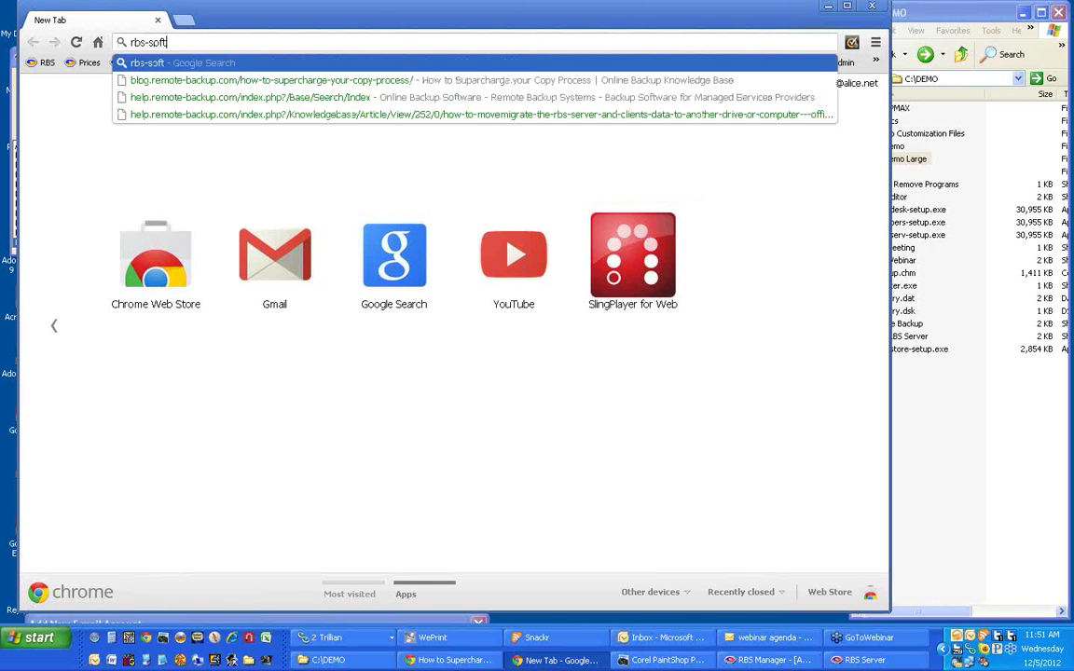
text(ware.com)
key(Return)
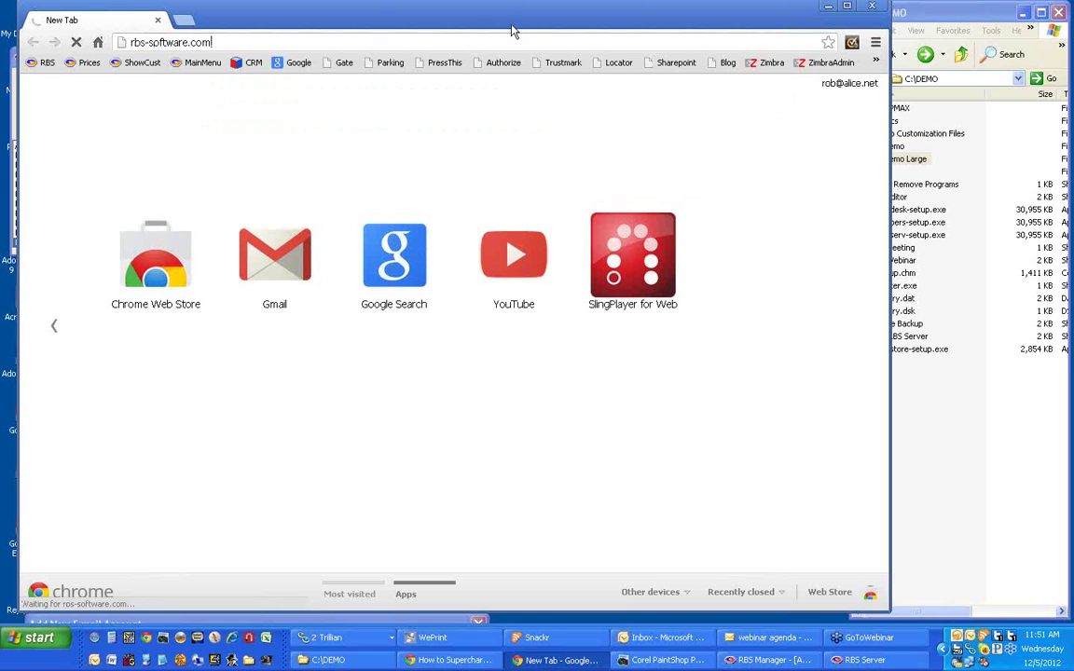
drag(488, 19, 482, 26)
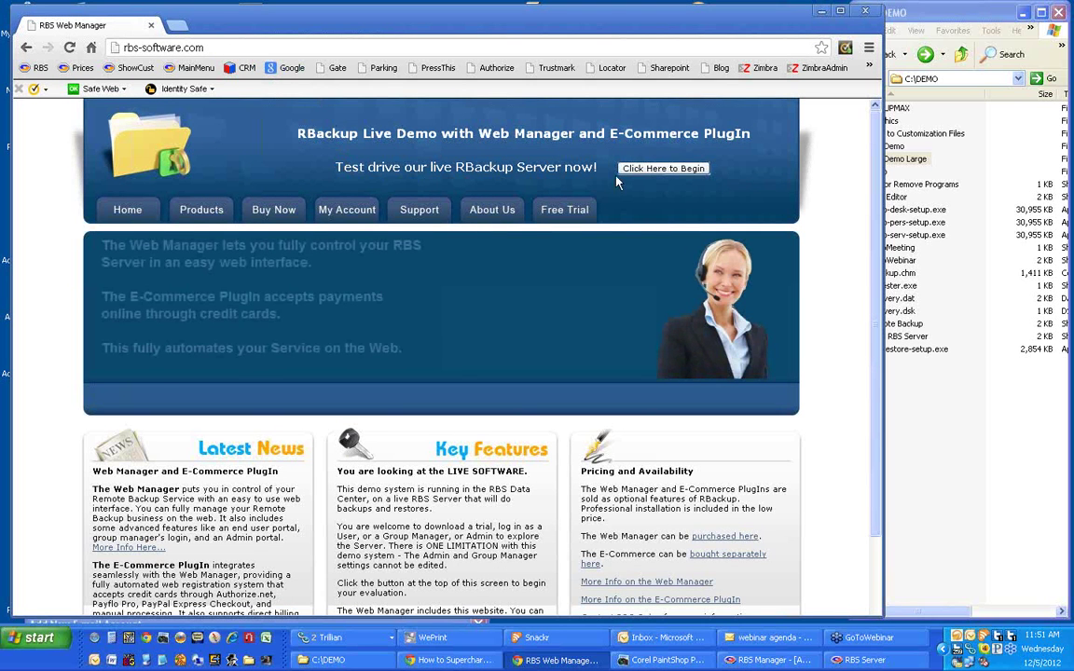
Peek at the live demo sign-up form, close it, and go to the account sign-in page.
click(663, 170)
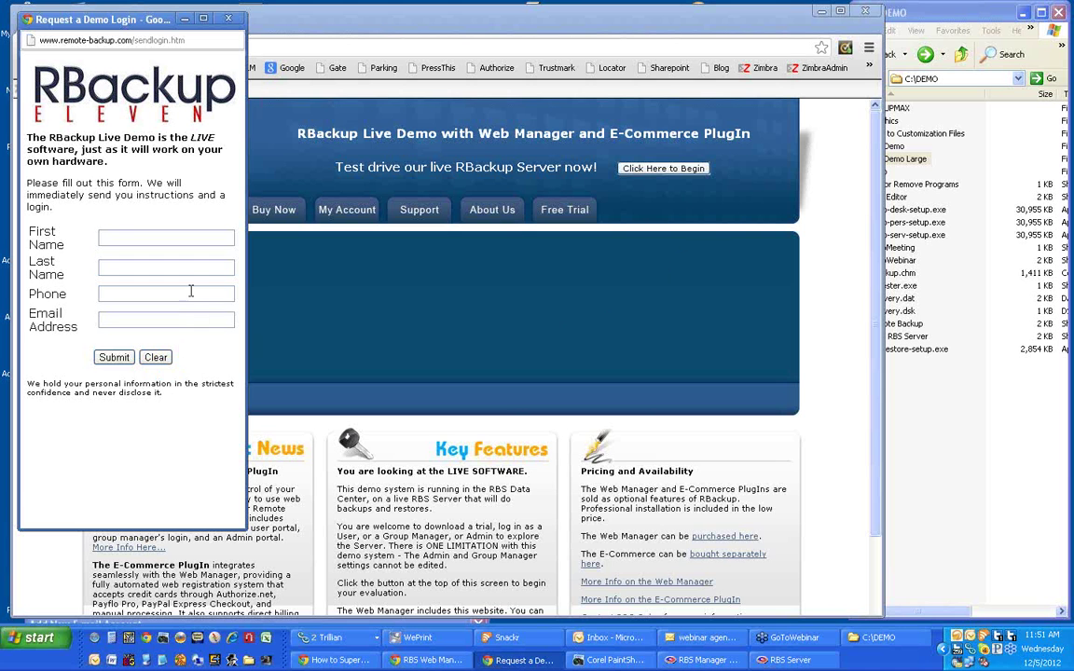
click(228, 19)
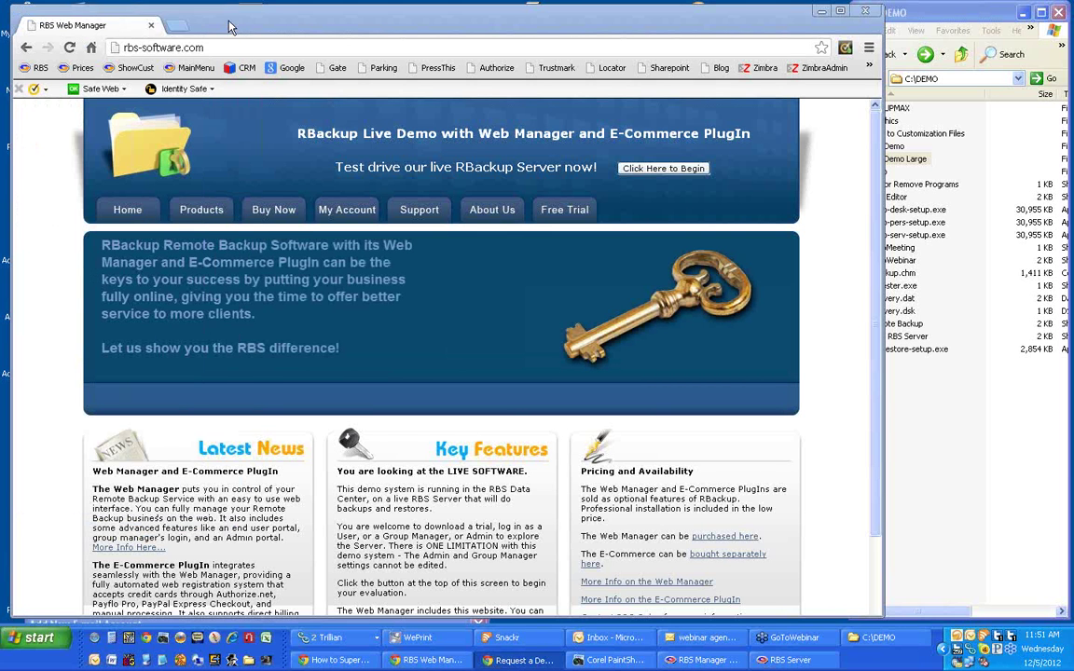
click(346, 214)
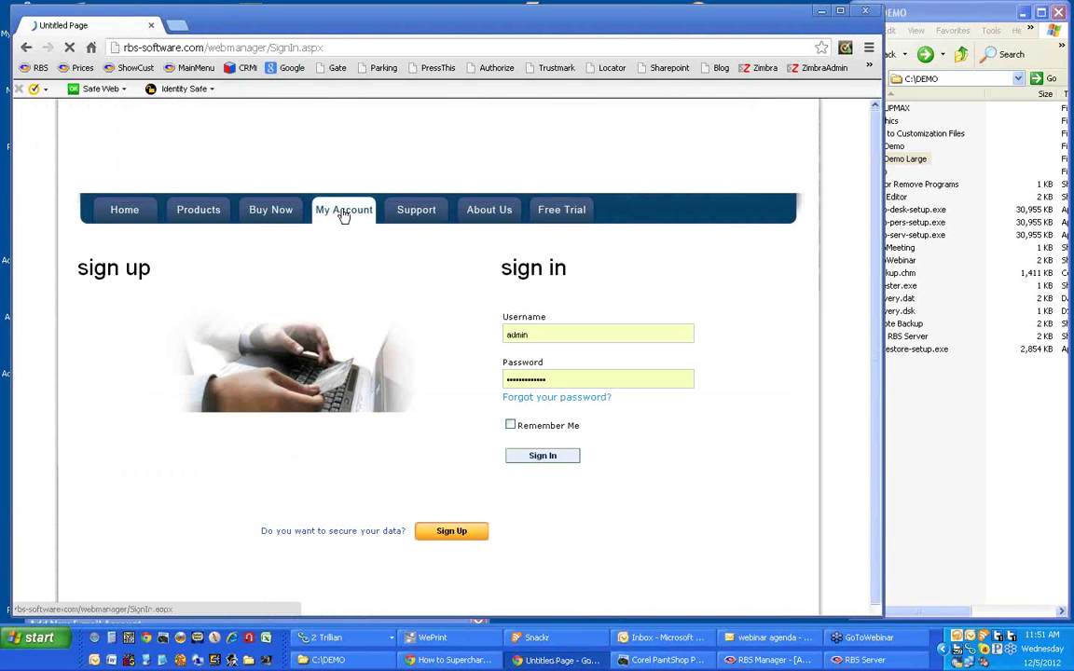
Sign in with the saved admin credentials, reaching the dashboard with 4400 total and 256 used credits.
click(530, 457)
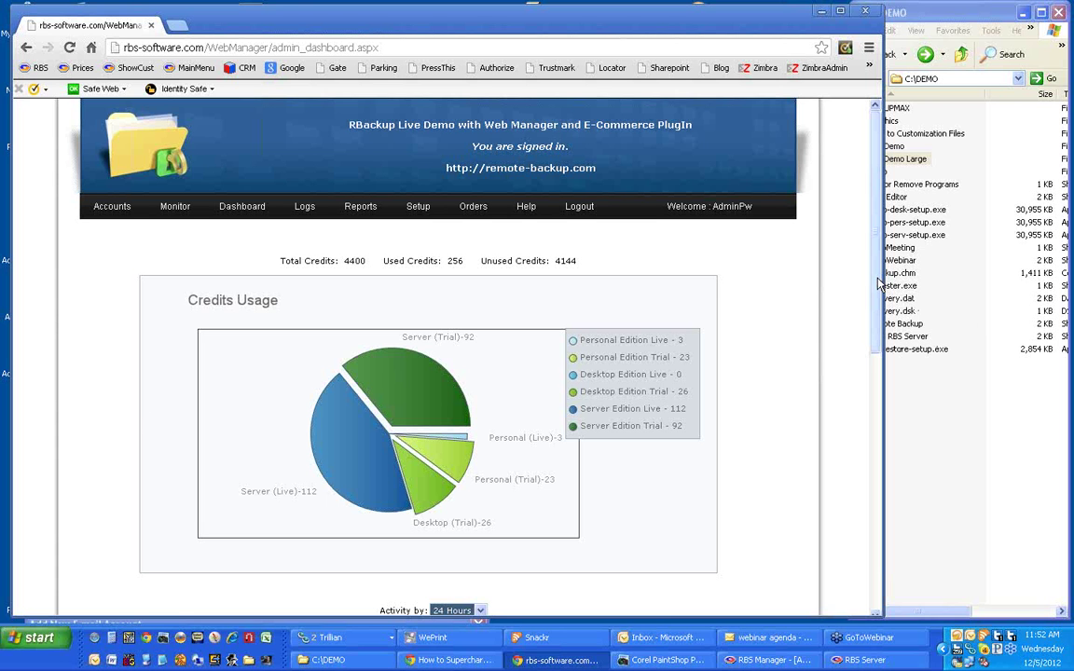
mouse_move(879, 282)
mouse_down()
mouse_move(879, 297)
mouse_move(879, 273)
mouse_up()
drag(498, 24, 506, 290)
Bring RBS Manager forward and start the RBS Server so it shows Running.
click(468, 74)
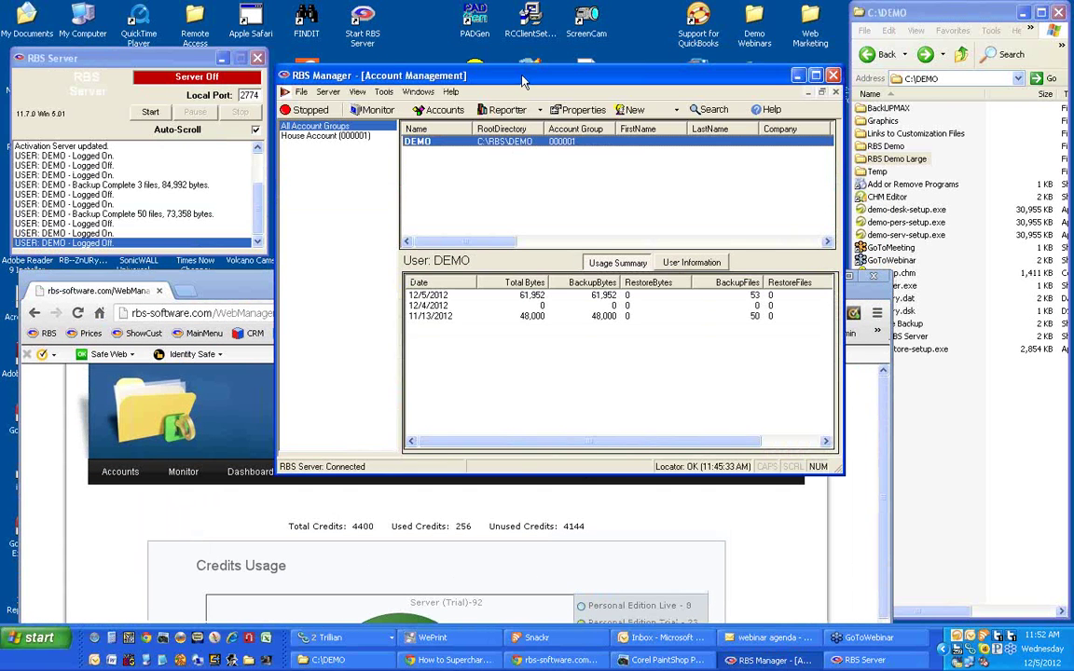
drag(522, 82, 522, 50)
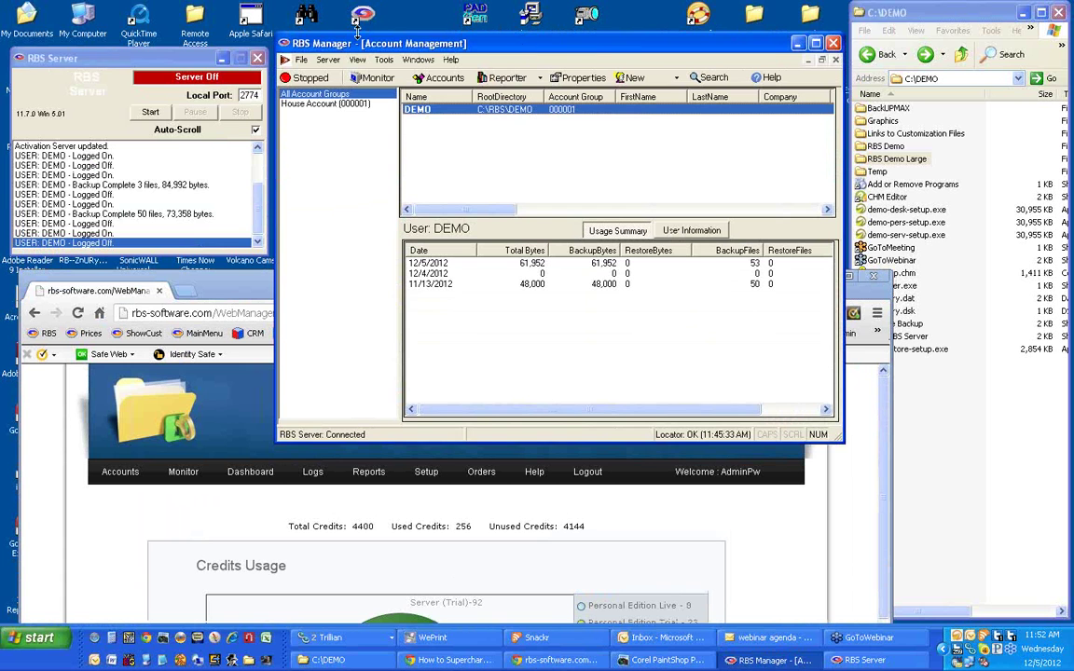
click(146, 111)
click(381, 46)
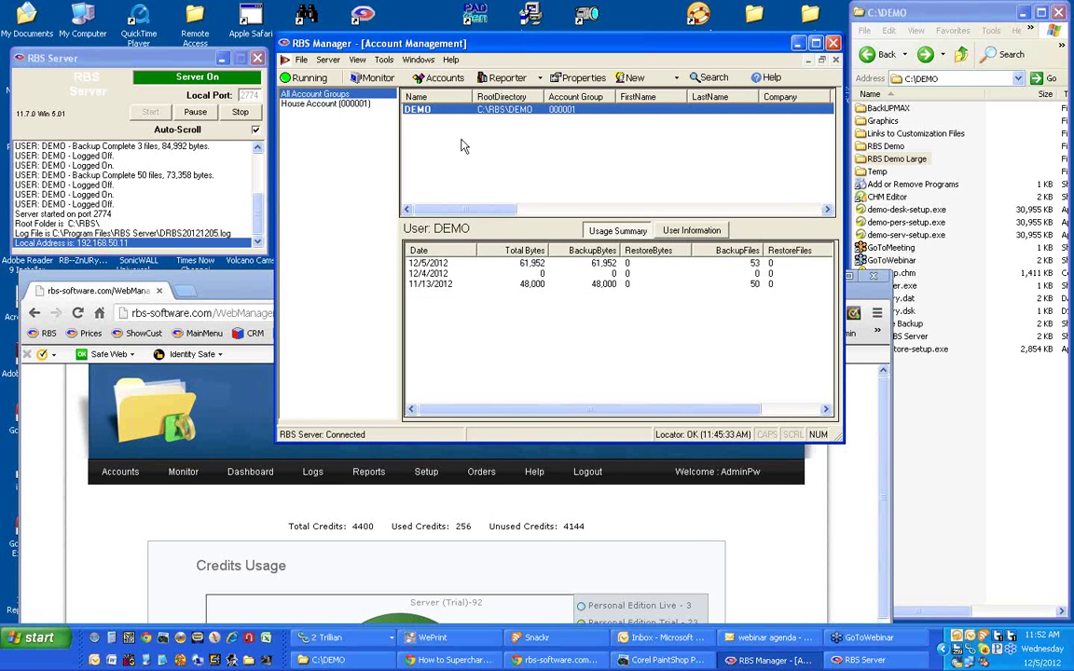
Bring the Web Manager dashboard browser back to the top of the screen.
click(257, 288)
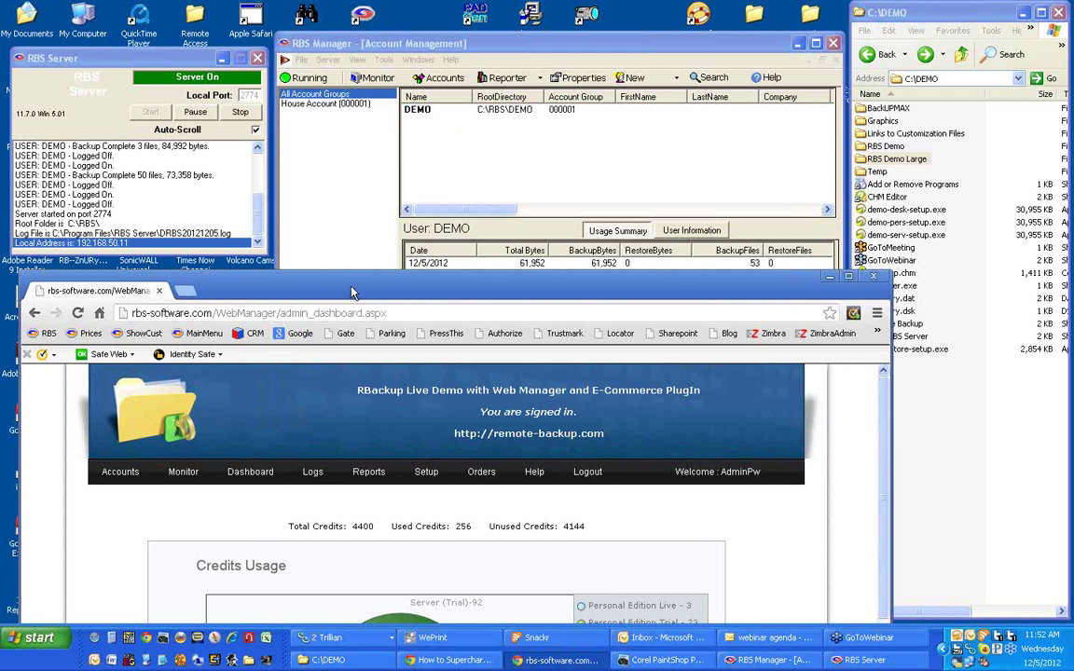
drag(256, 288, 266, 20)
drag(362, 21, 358, 28)
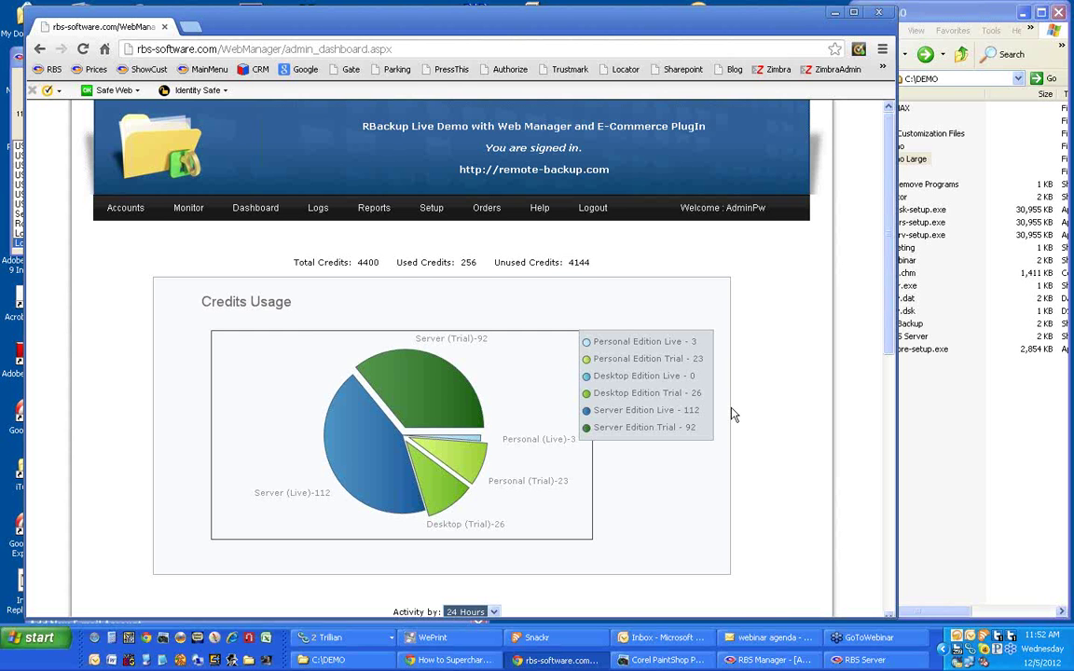
scroll(732, 410, down, 2)
scroll(733, 415, down, 5)
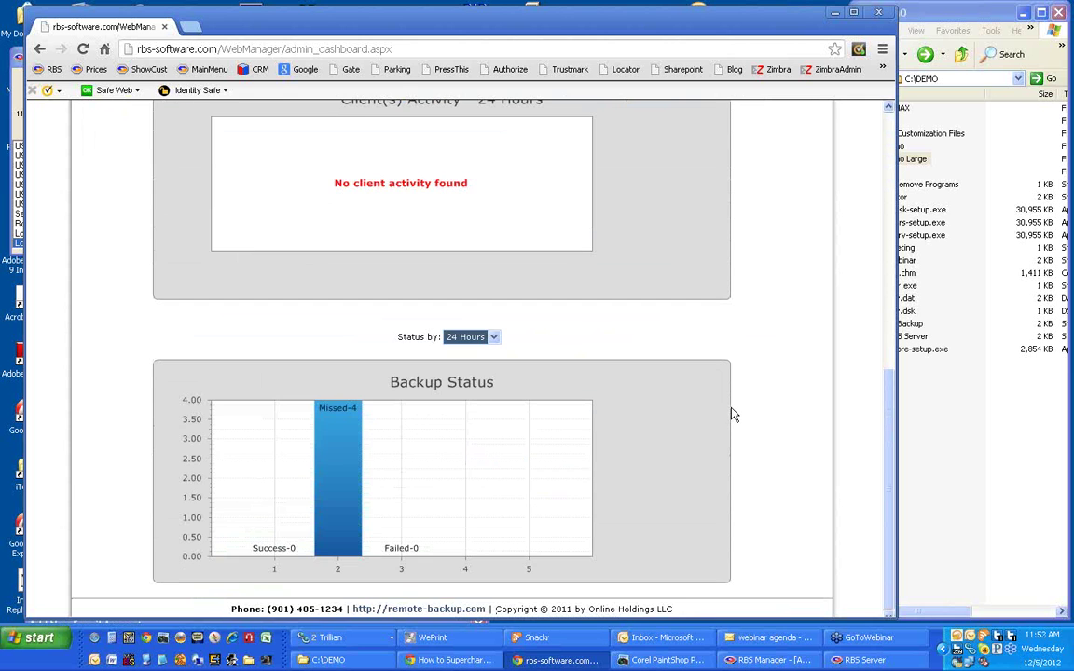
scroll(733, 415, up, 6)
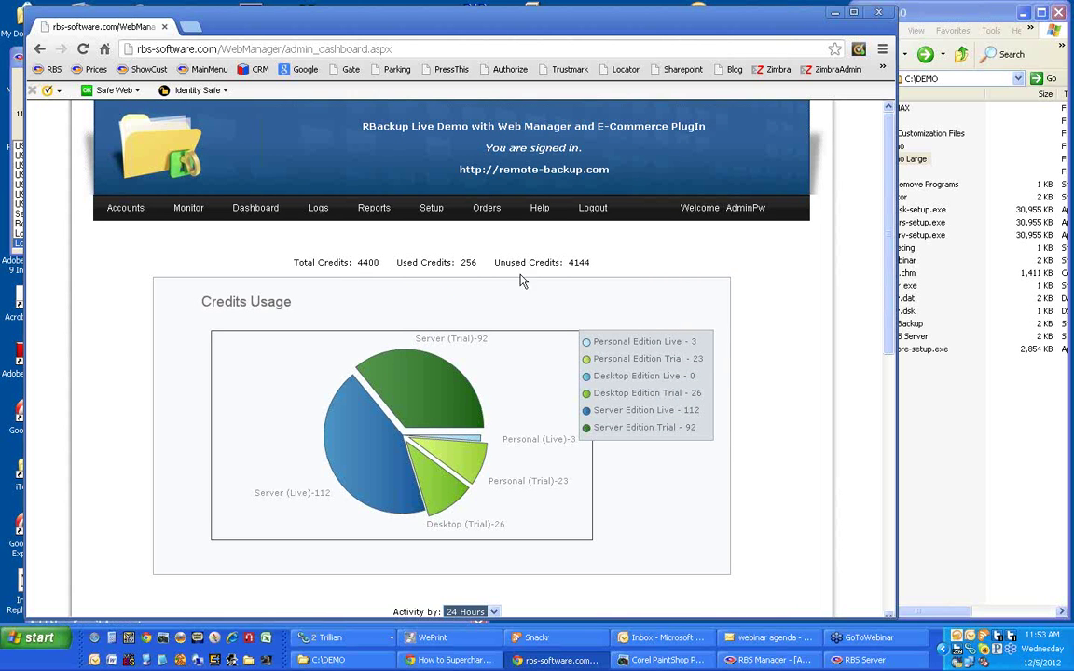
Open rbs-software.com in a new browser tab.
mouse_move(427, 213)
click(193, 27)
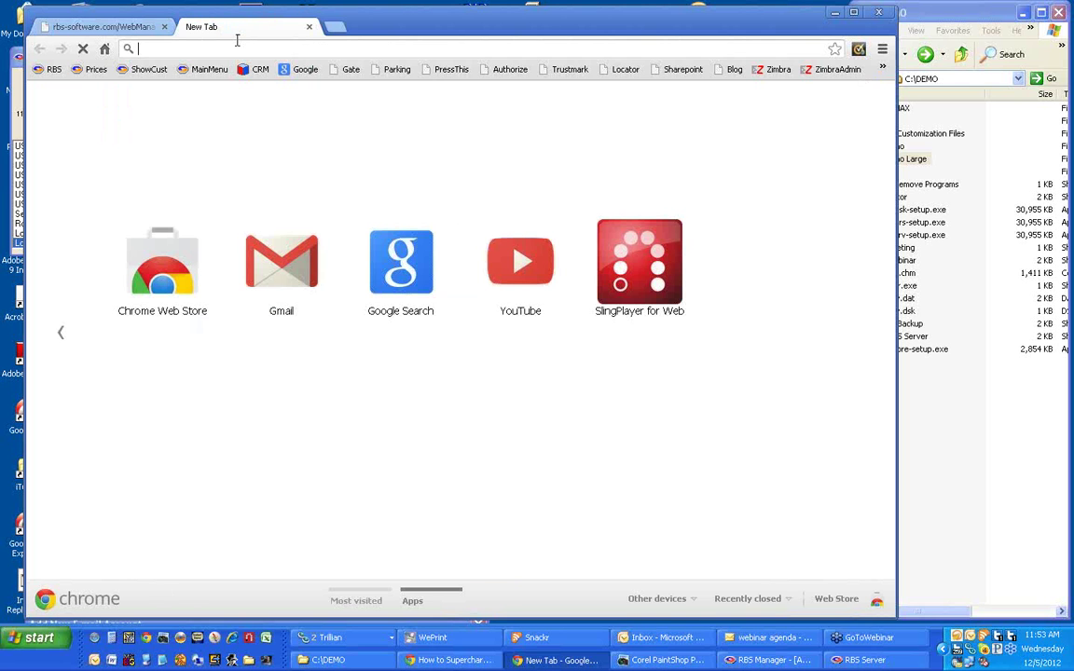
text(rbs-software.com)
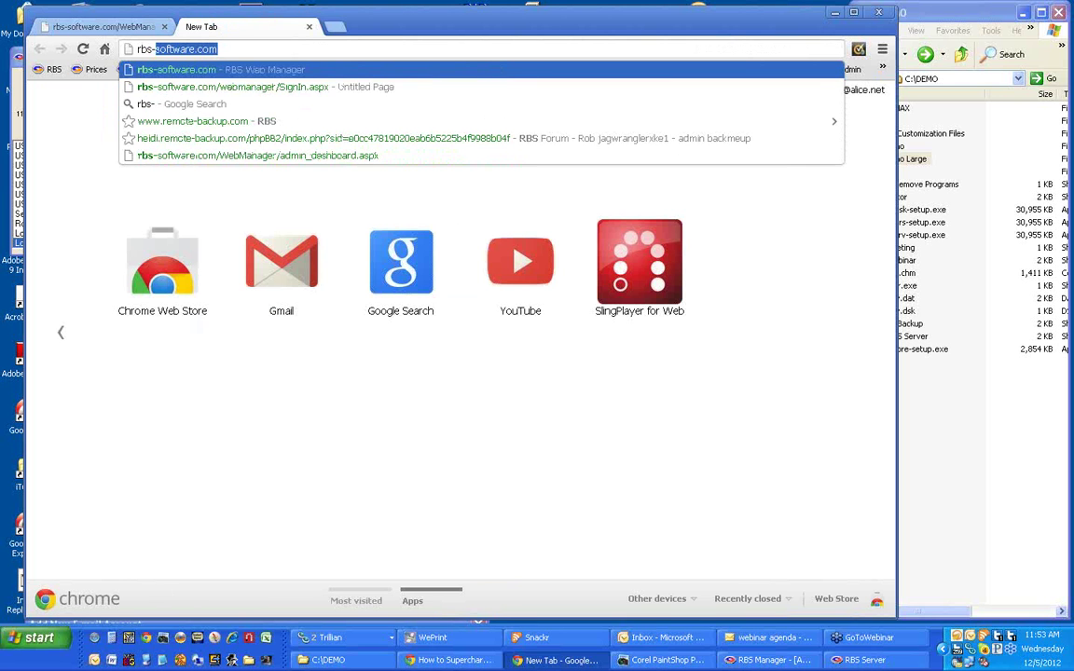
key(Return)
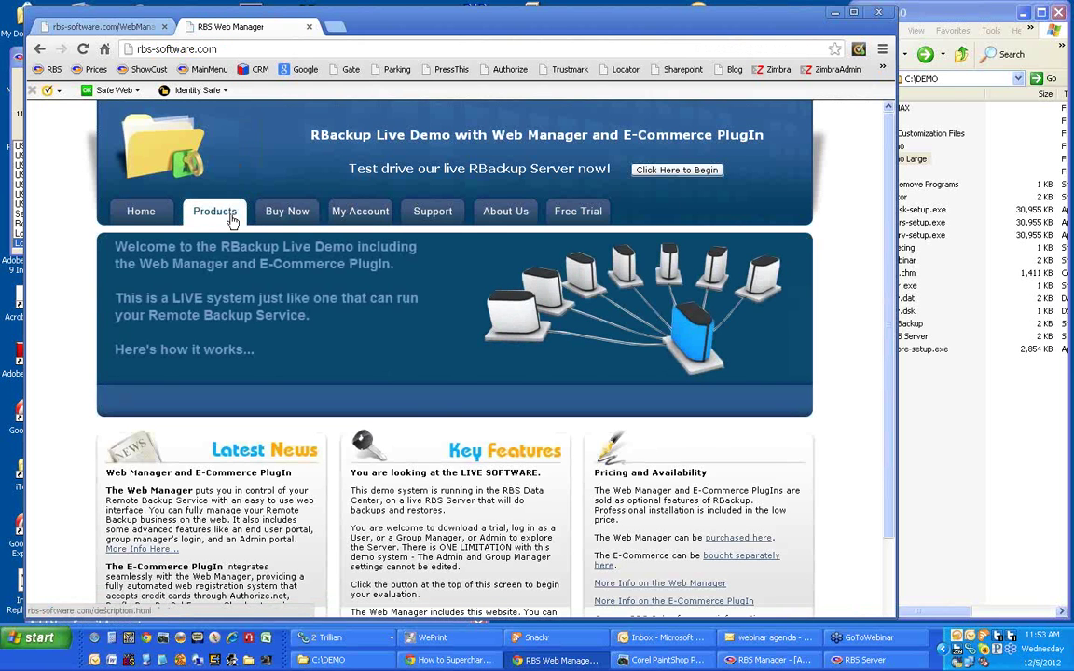
Browse the storefront's Plans and Trial Plans, then order the 30GB 30 Days one-time payment plan.
click(278, 213)
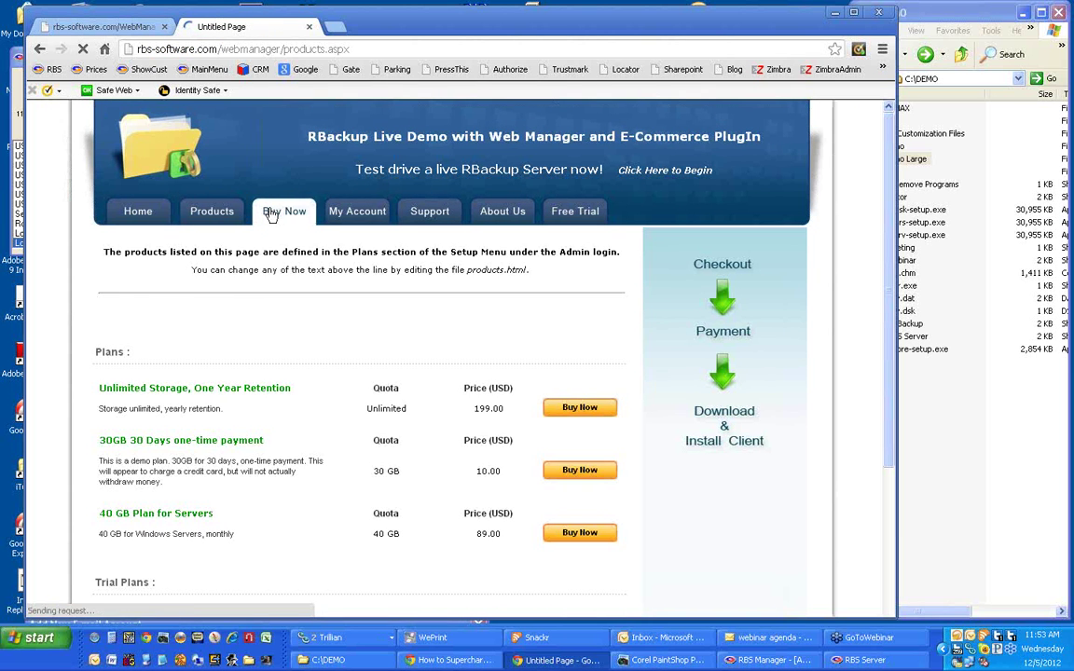
scroll(69, 299, down, 2)
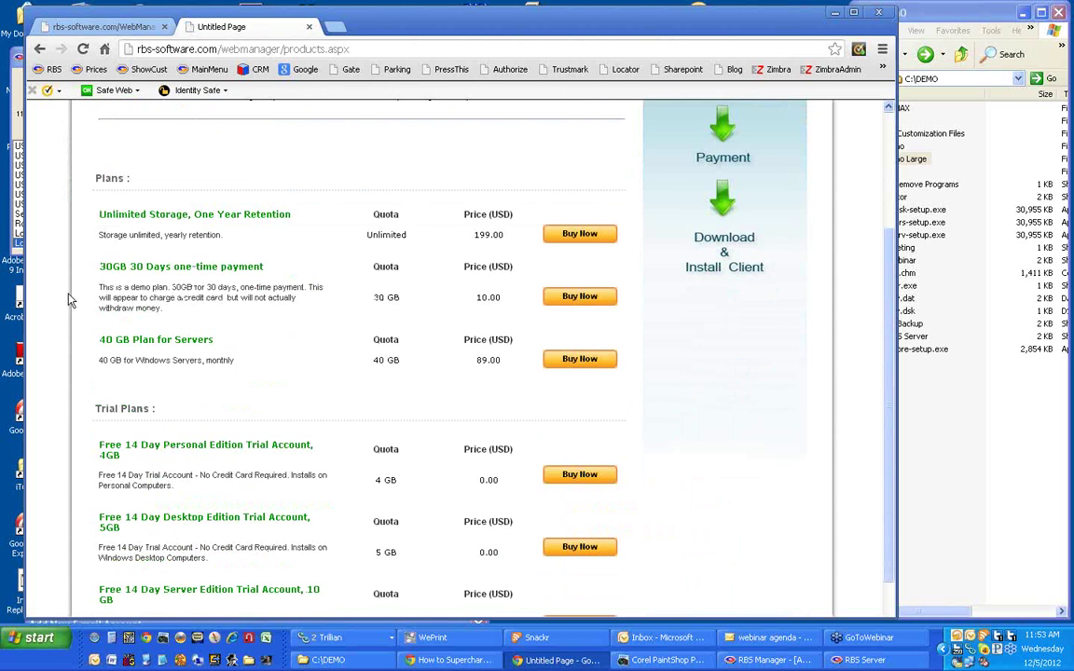
scroll(69, 299, down, 1)
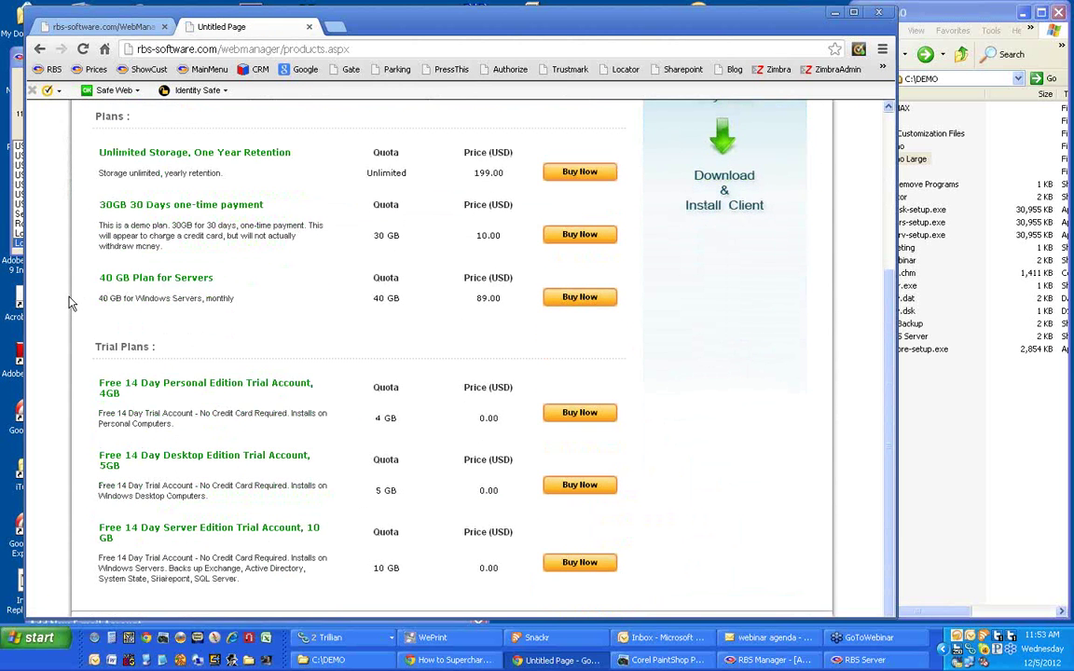
scroll(69, 300, up, 2)
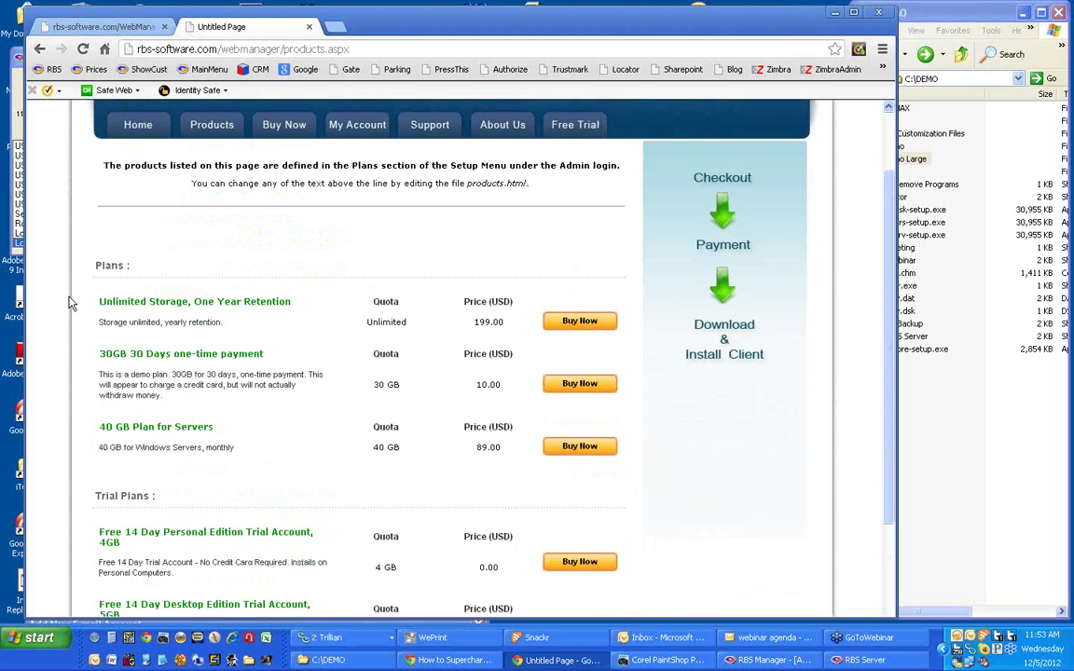
scroll(69, 303, down, 1)
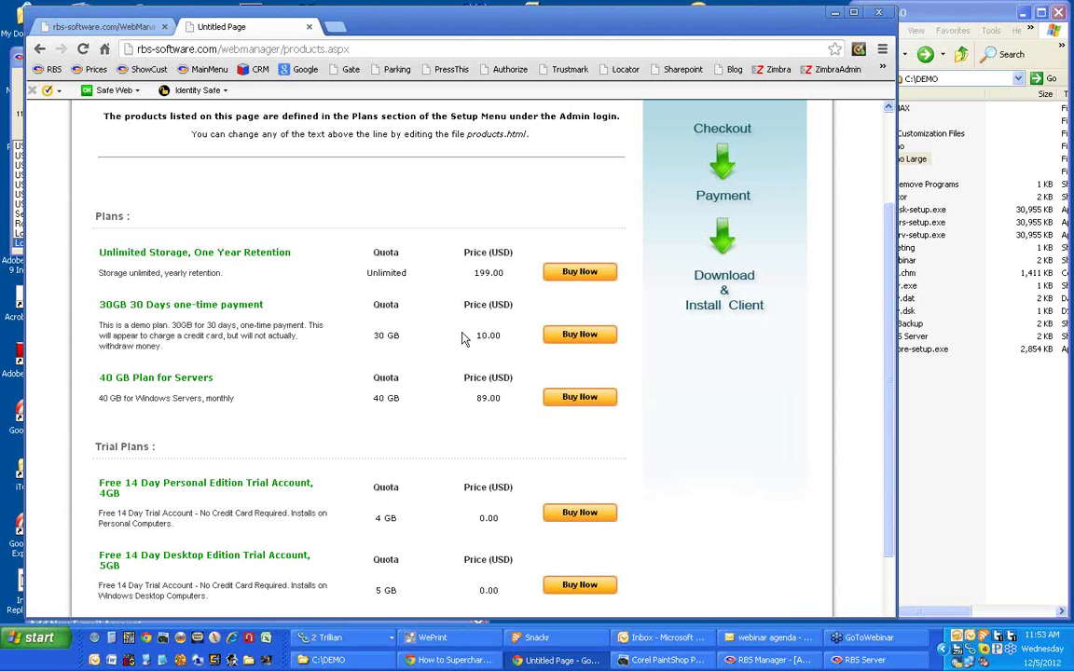
click(585, 336)
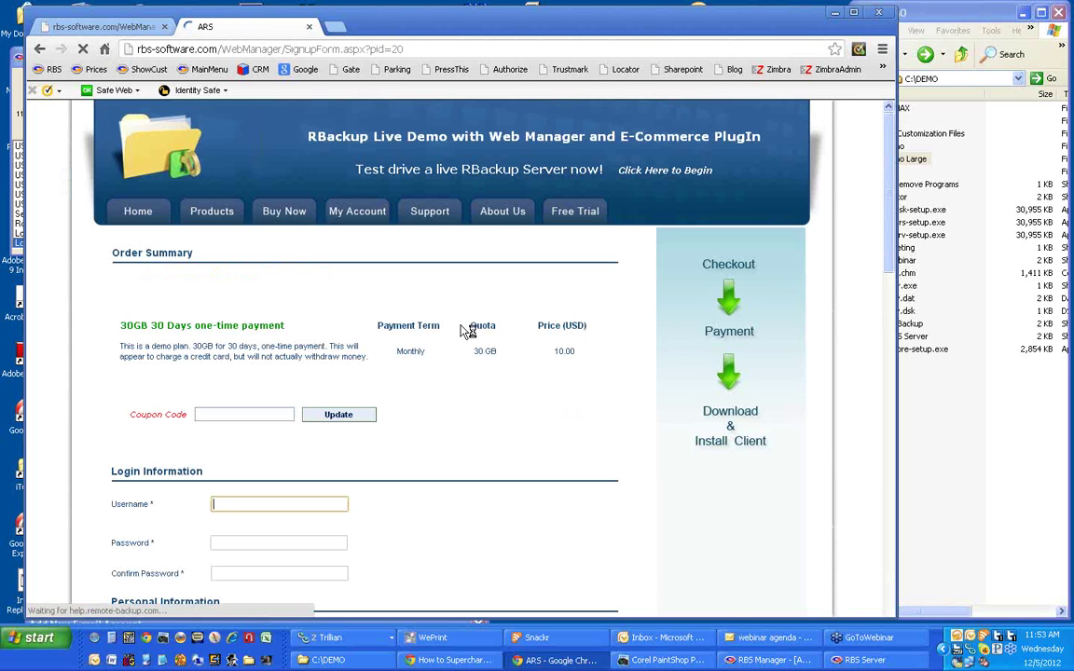
Review the 30GB 30 Days sign-up form, its payment options and license agreement (10.00 USD, 30 GB quota).
scroll(205, 307, down, 2)
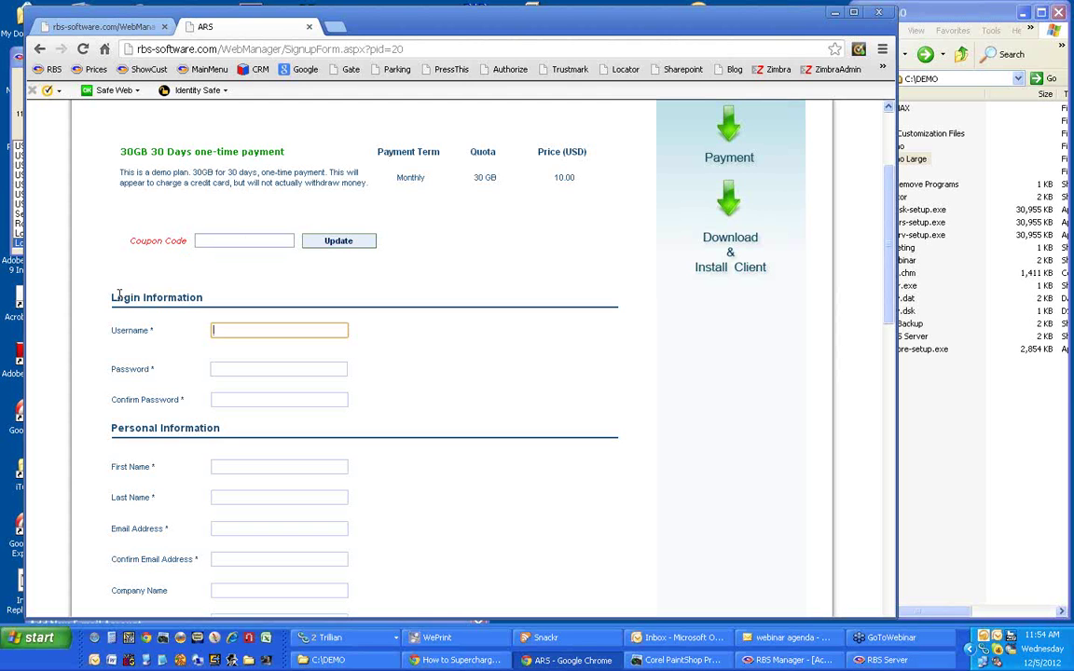
scroll(118, 295, down, 3)
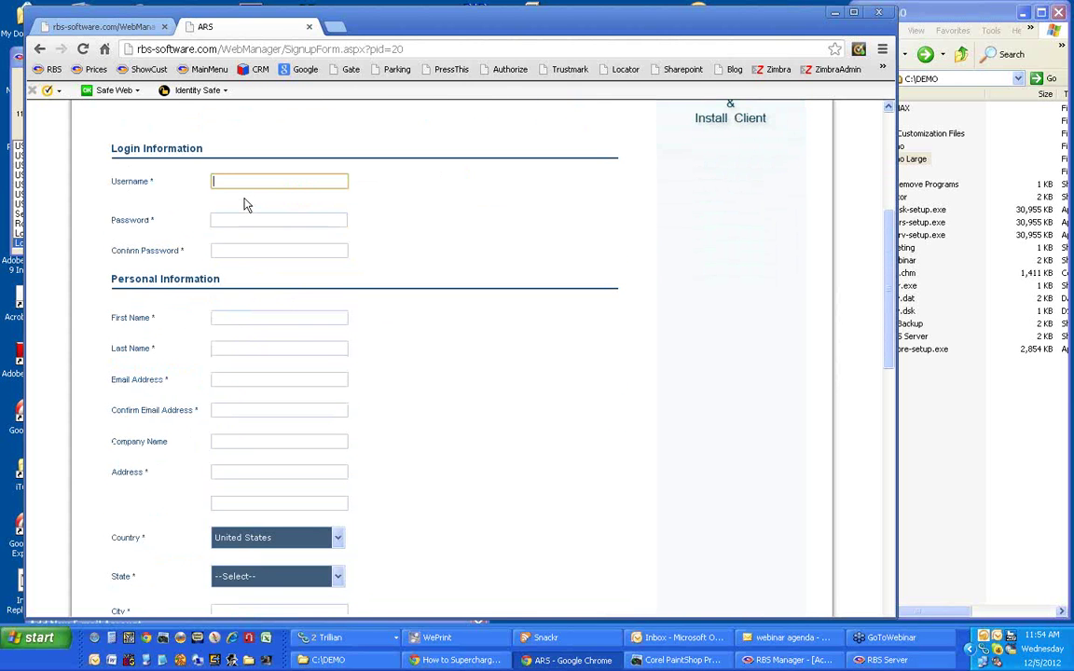
scroll(158, 337, down, 8)
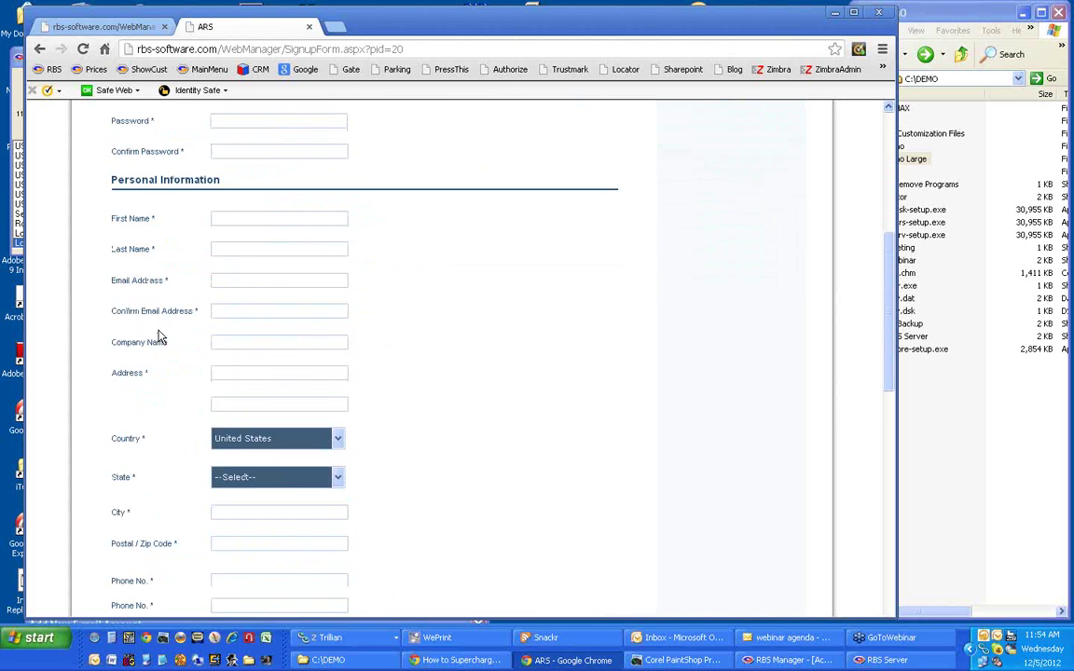
scroll(183, 392, down, 5)
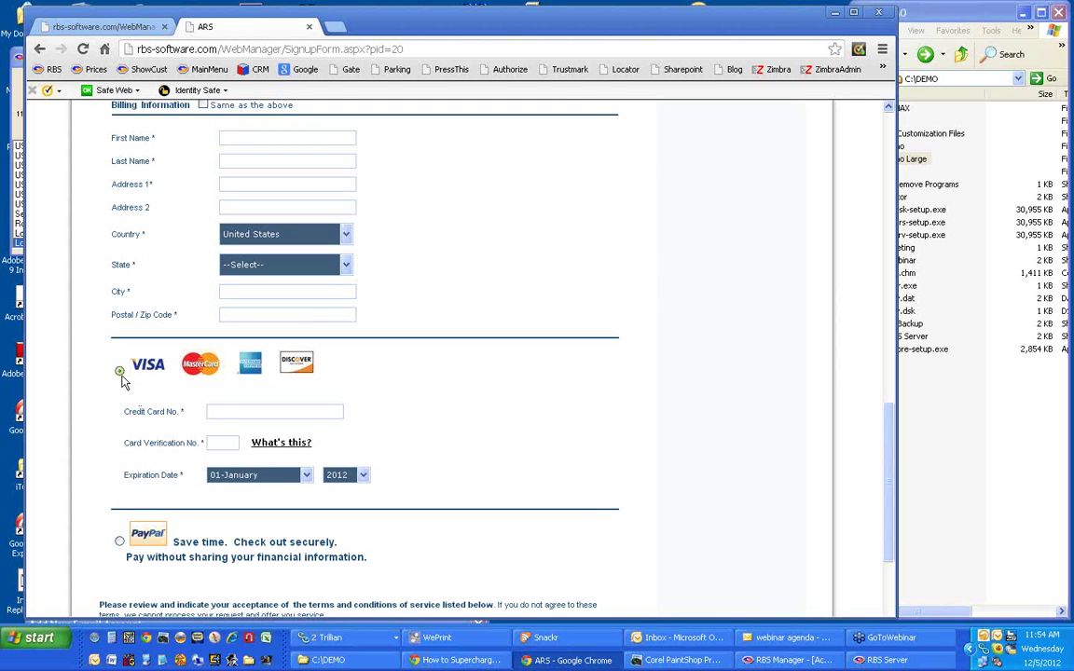
scroll(126, 373, down, 2)
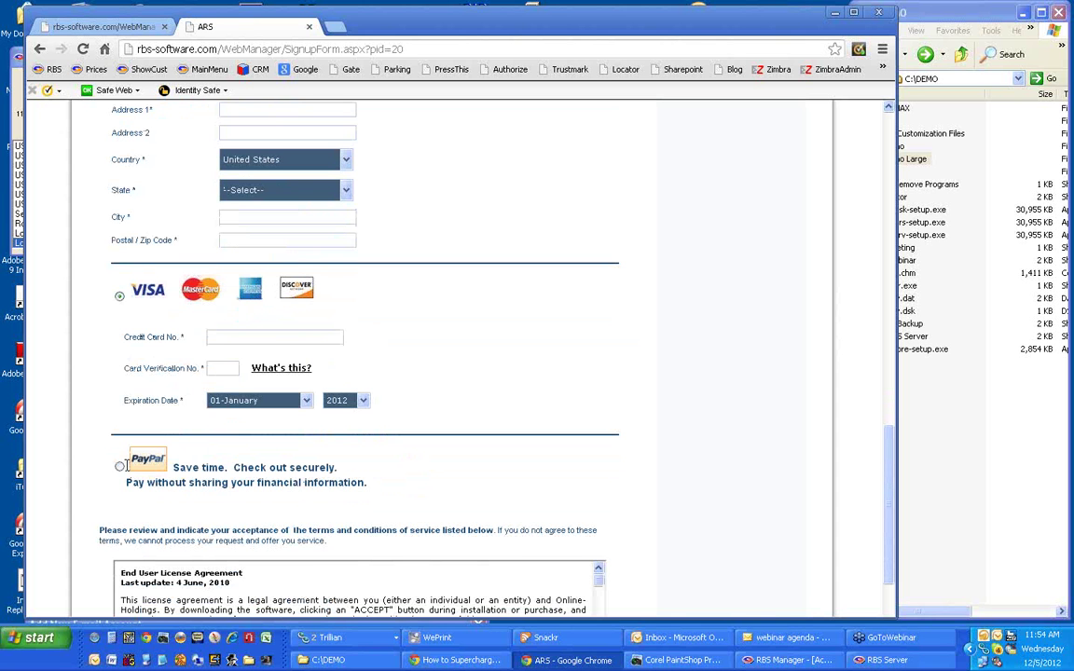
scroll(105, 454, down, 2)
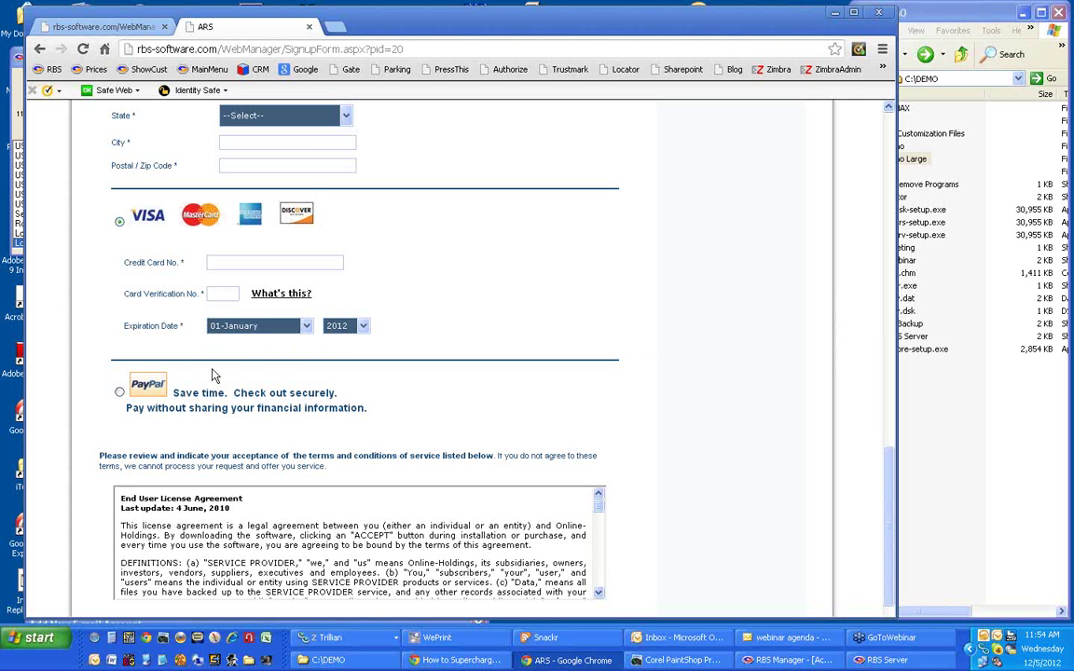
scroll(263, 433, down, 1)
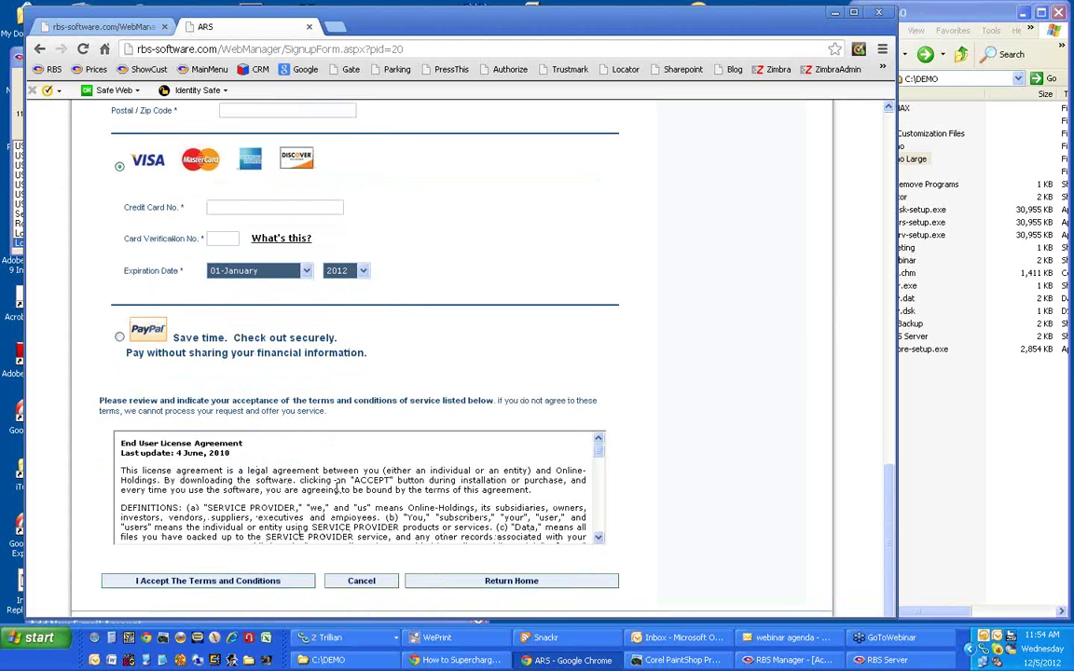
scroll(337, 486, down, 1)
scroll(338, 485, up, 2)
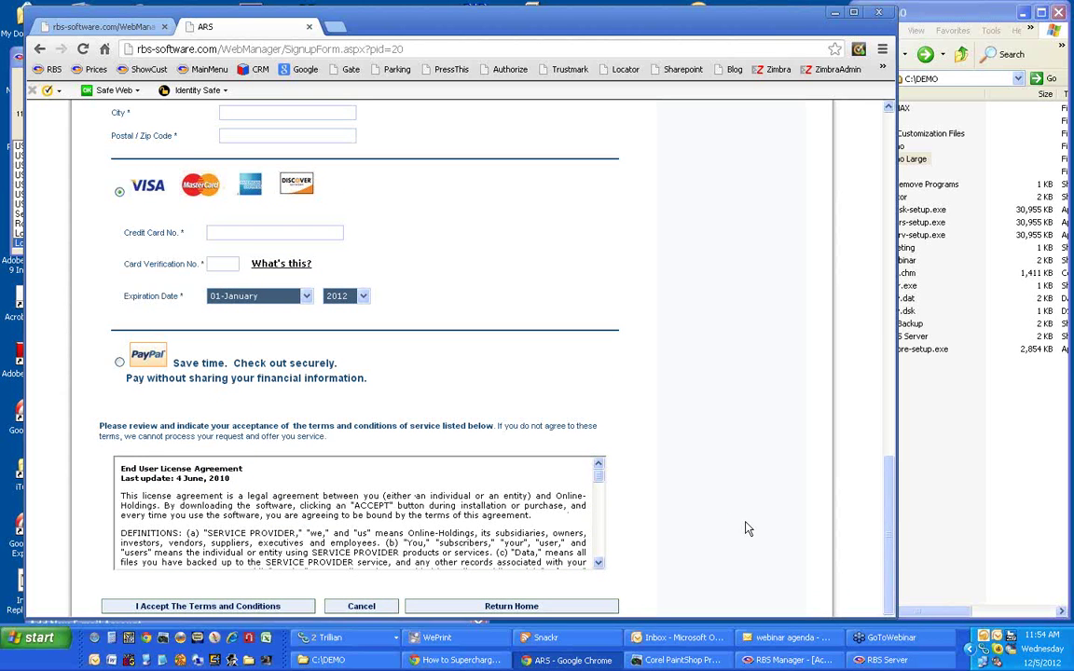
scroll(892, 511, down, 1)
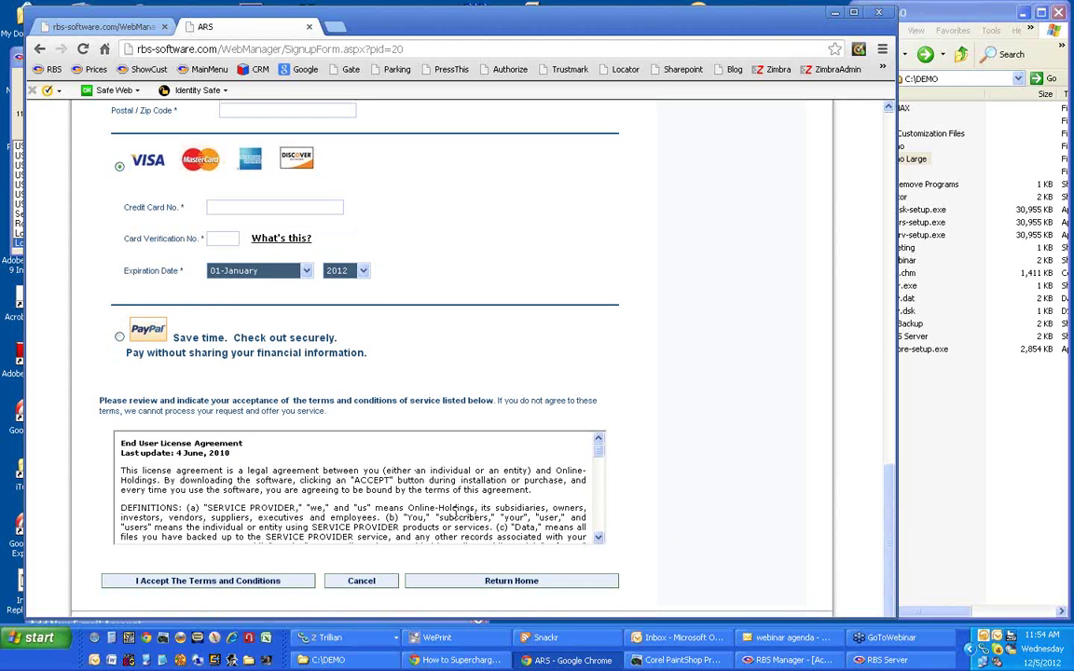
scroll(390, 481, down, 1)
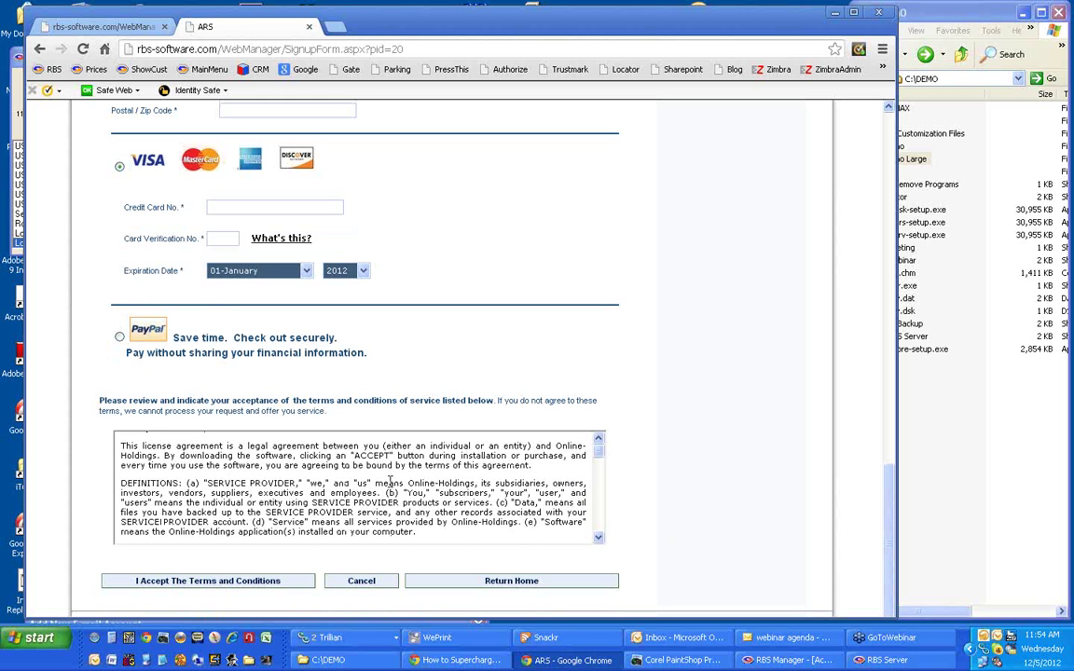
scroll(389, 481, up, 1)
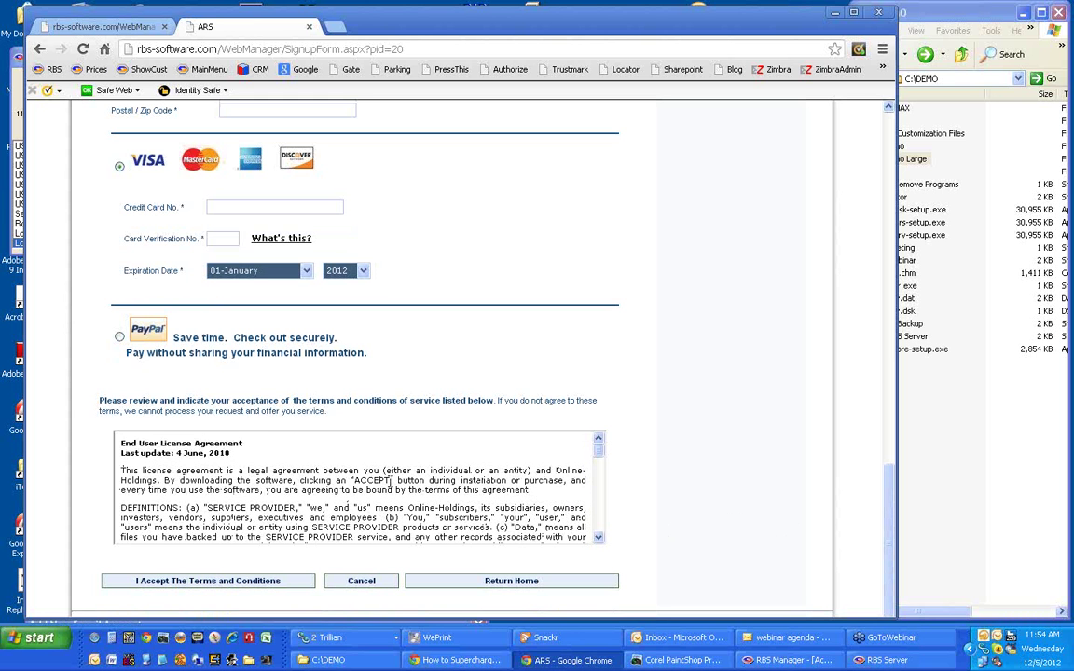
scroll(391, 481, down, 8)
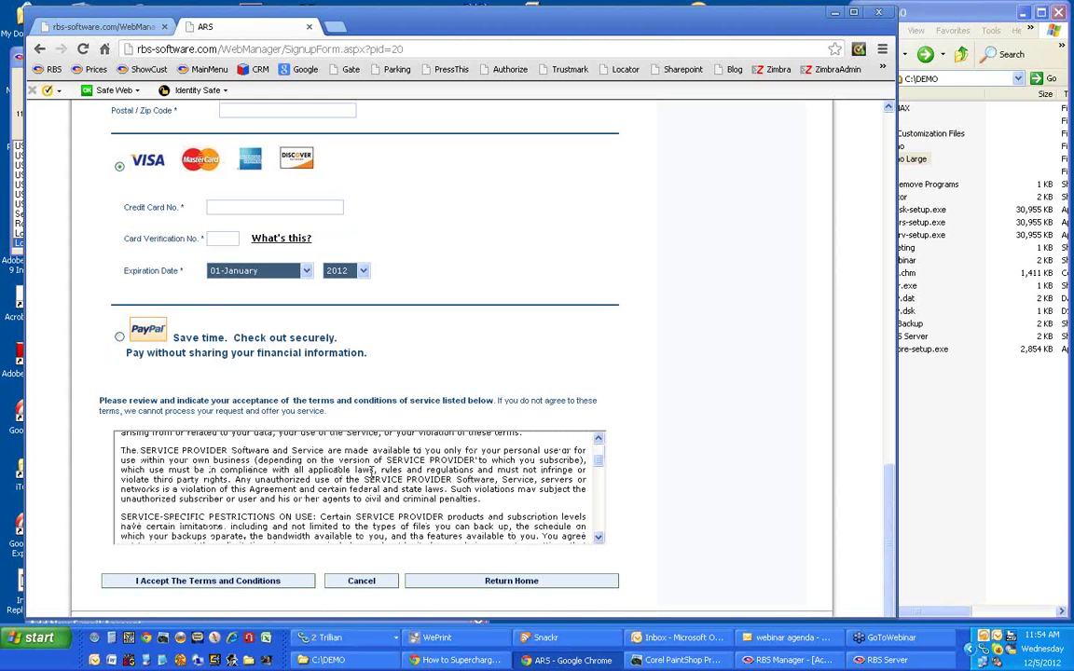
scroll(371, 472, down, 8)
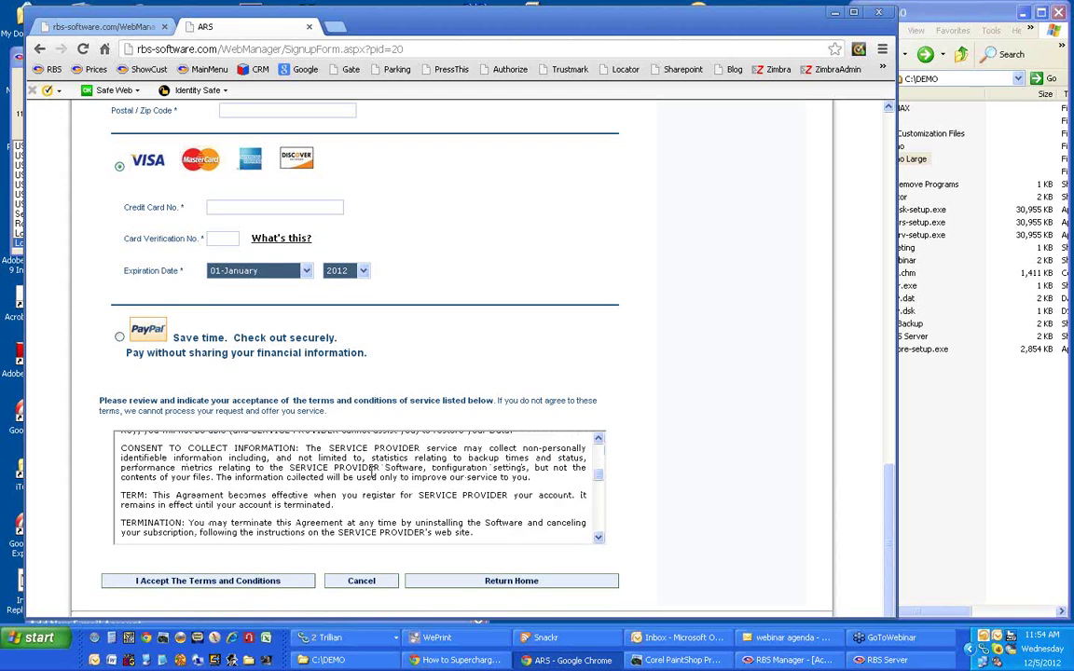
scroll(373, 474, down, 8)
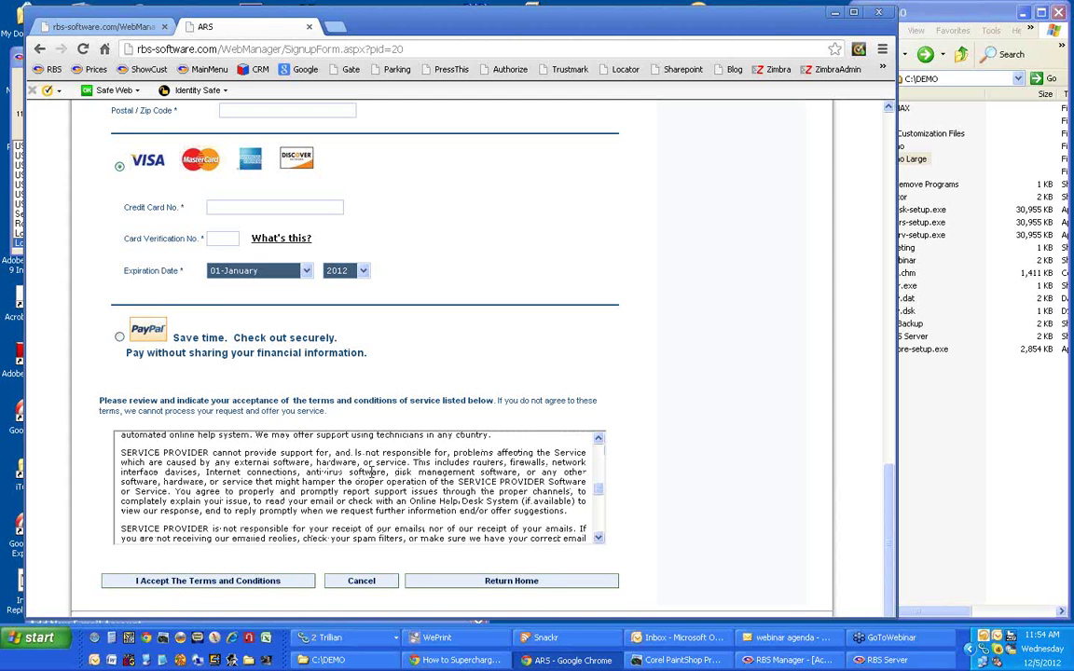
scroll(371, 472, down, 5)
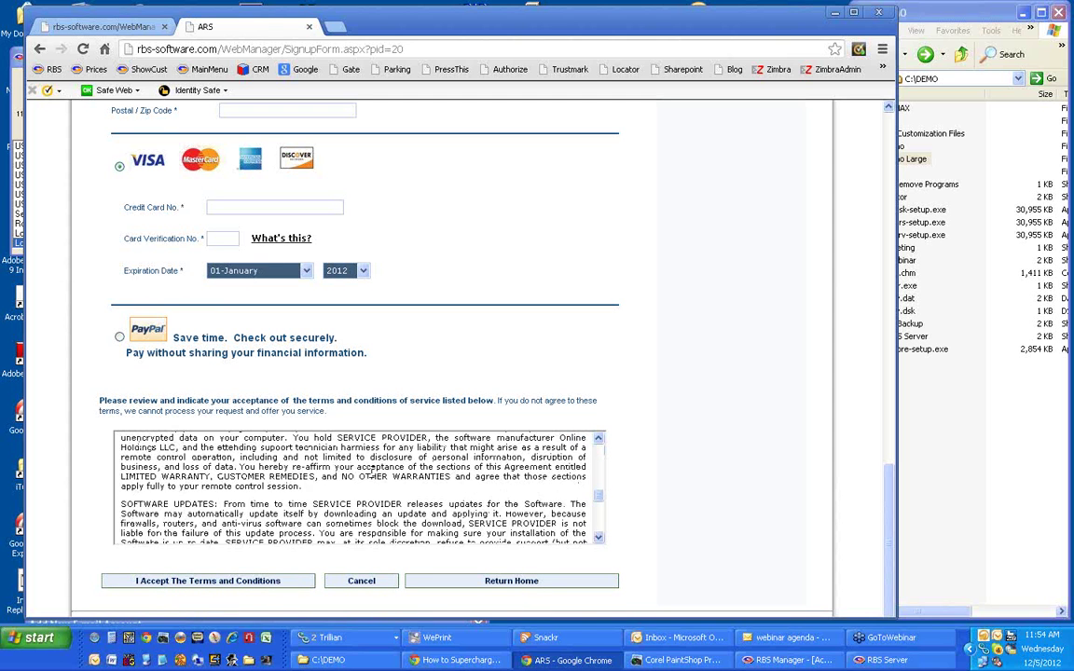
scroll(371, 472, down, 5)
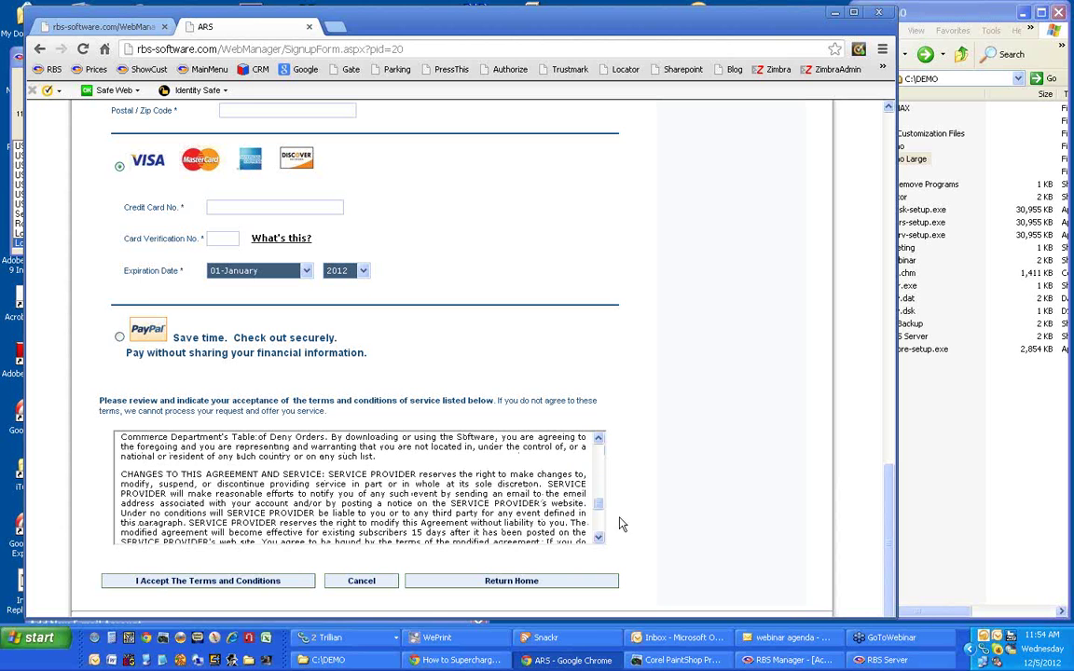
drag(597, 504, 598, 447)
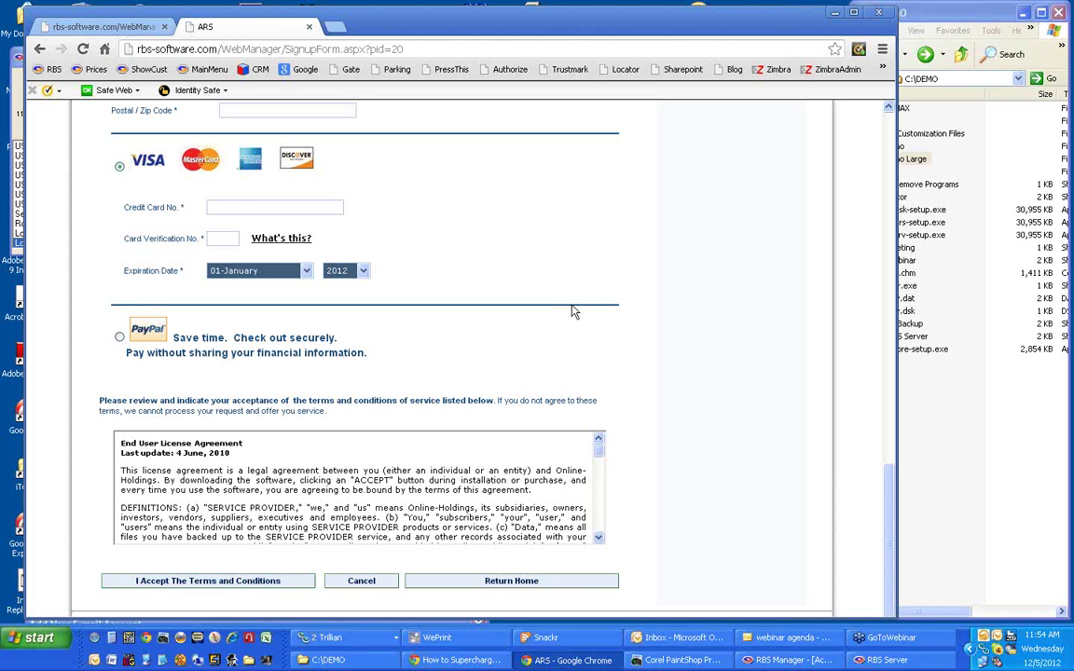
scroll(571, 310, up, 3)
scroll(508, 382, up, 6)
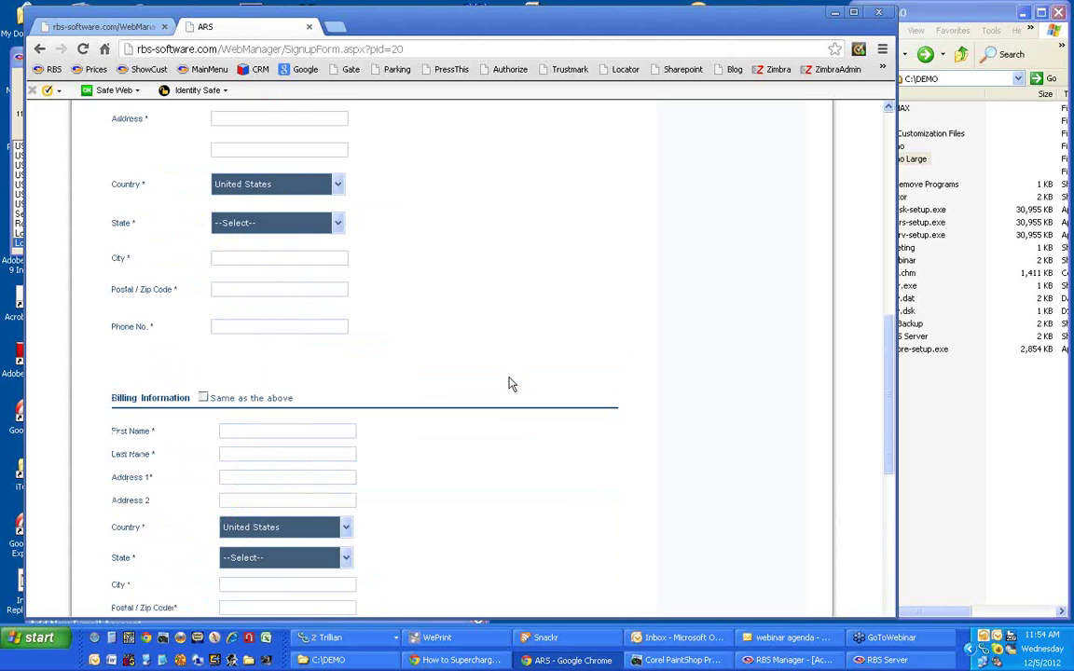
scroll(508, 382, up, 5)
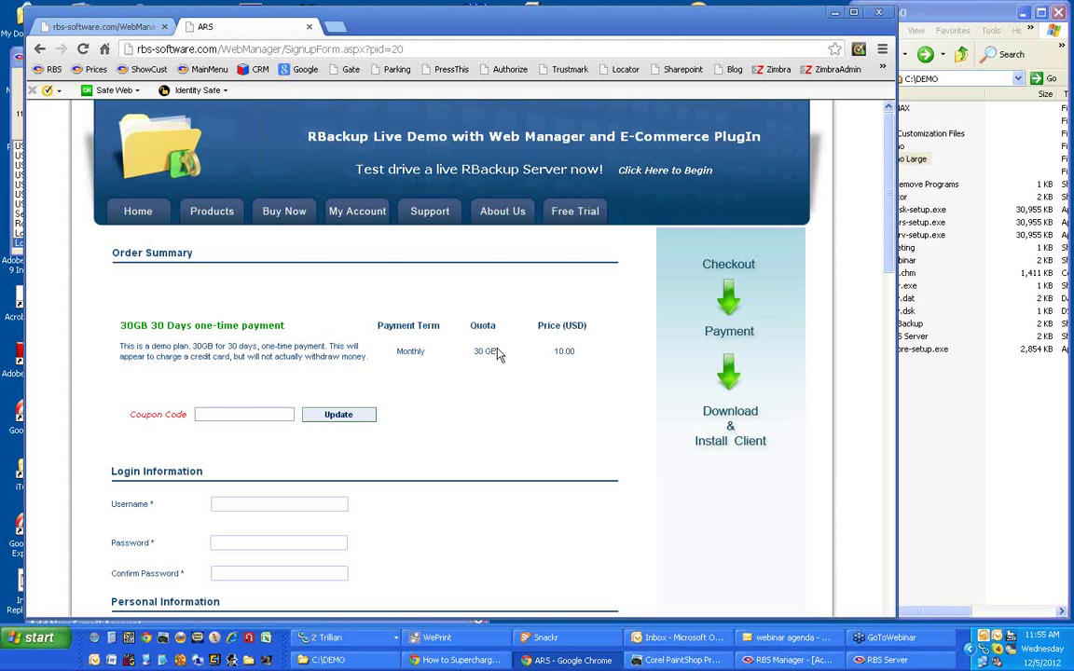
click(141, 30)
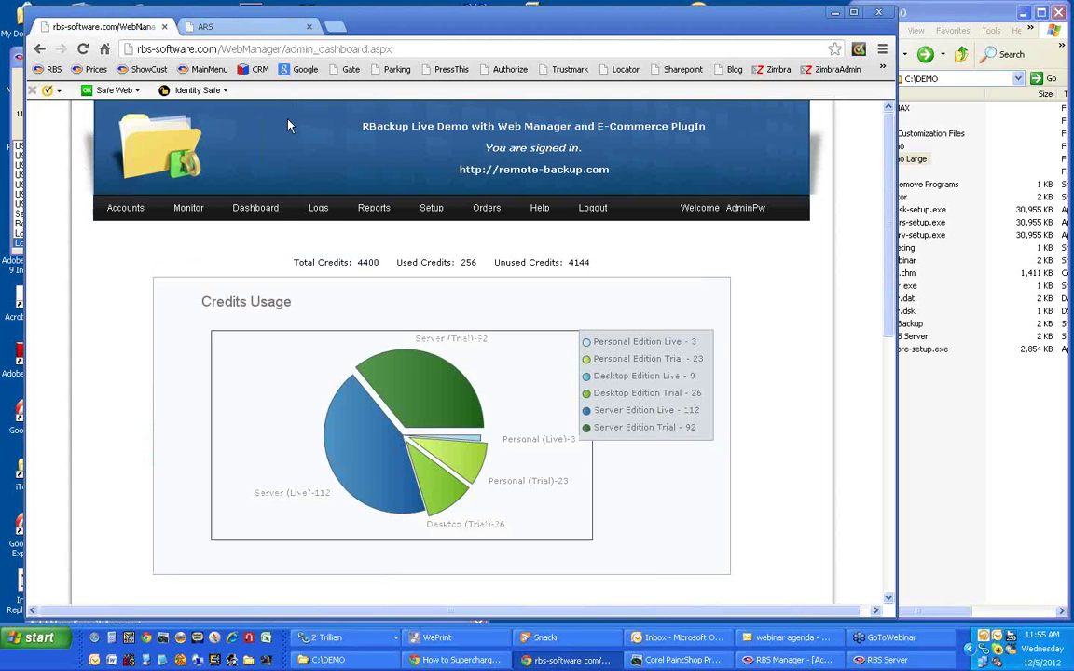
mouse_move(381, 212)
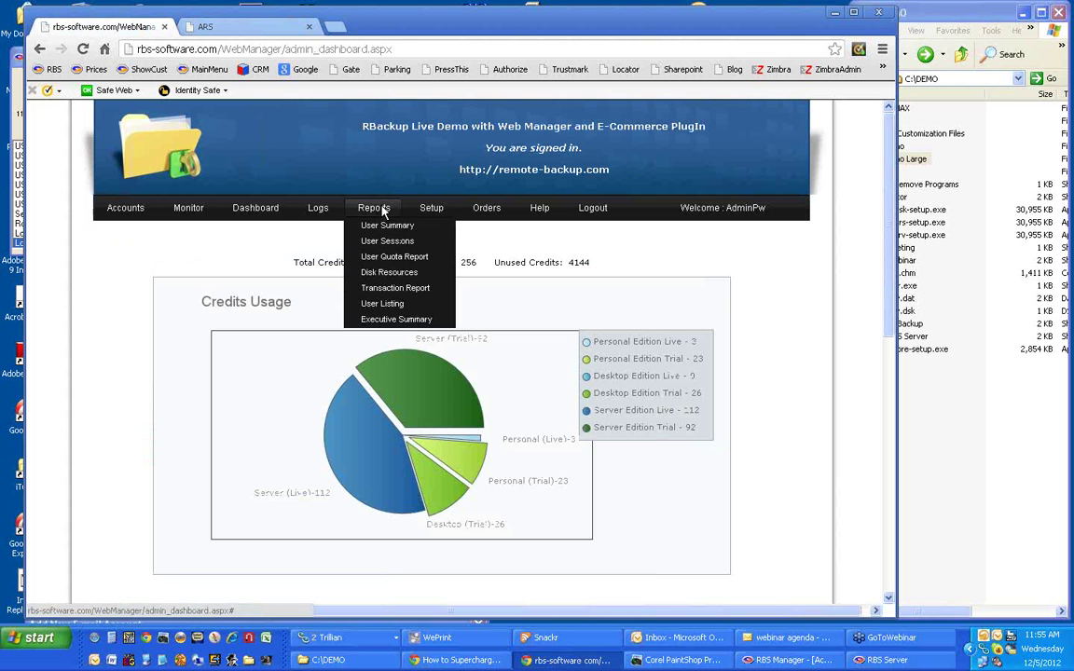
click(388, 273)
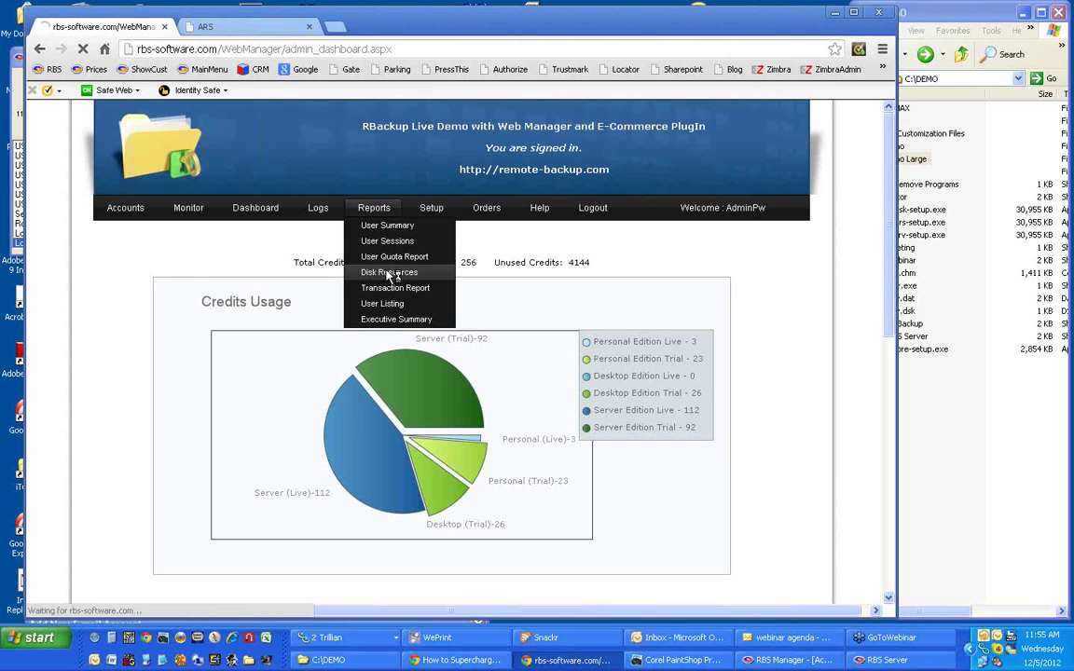
scroll(387, 275, down, 1)
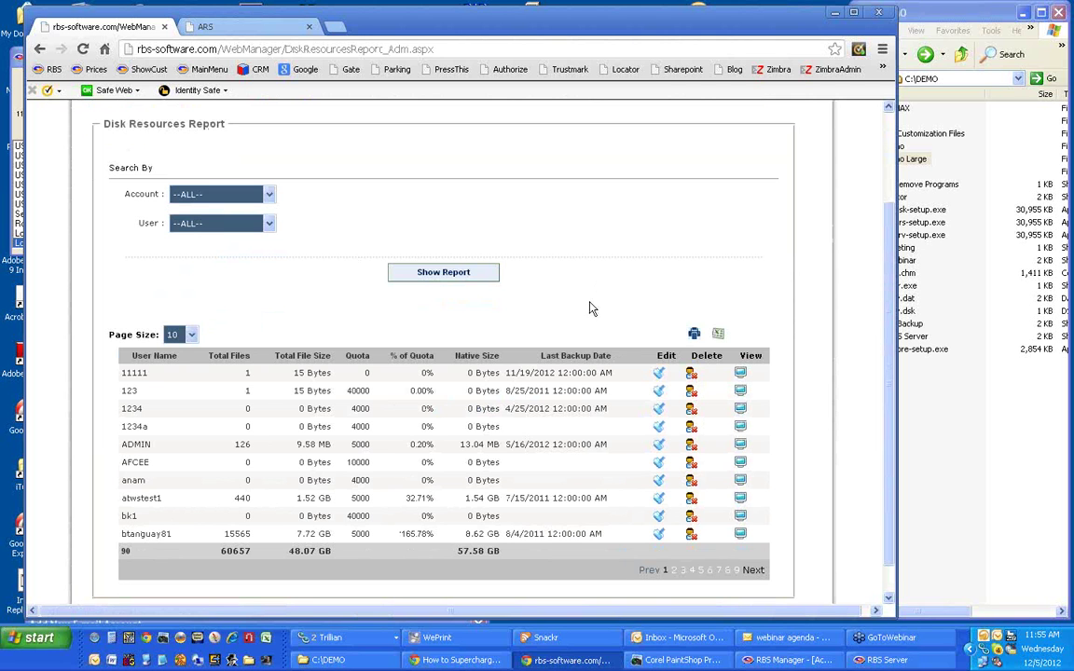
scroll(589, 309, down, 1)
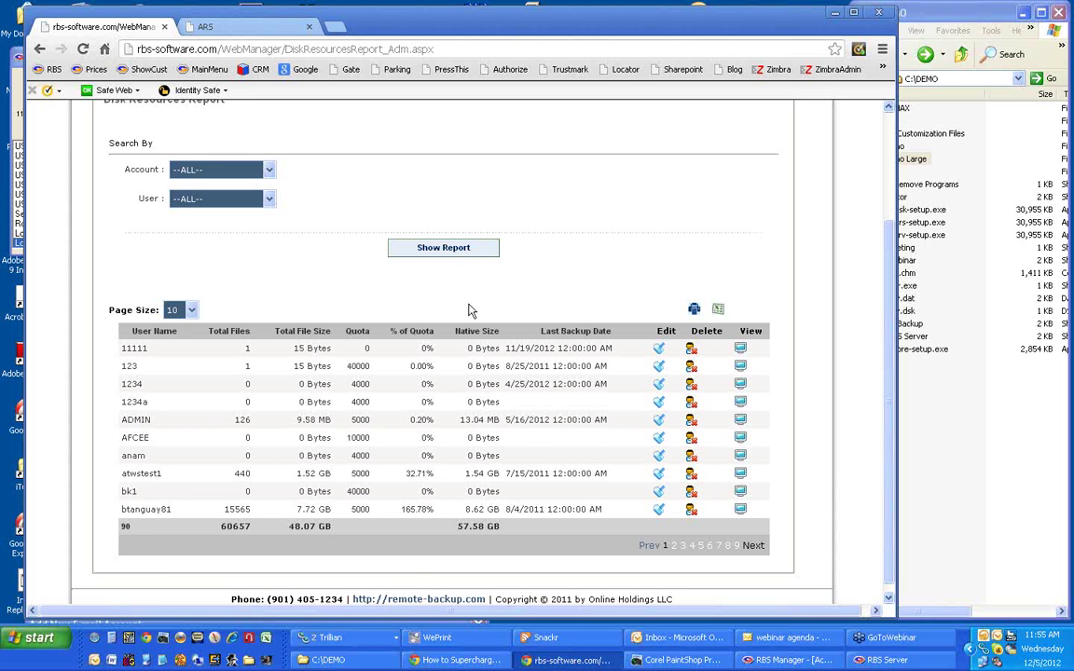
scroll(331, 265, up, 2)
click(271, 268)
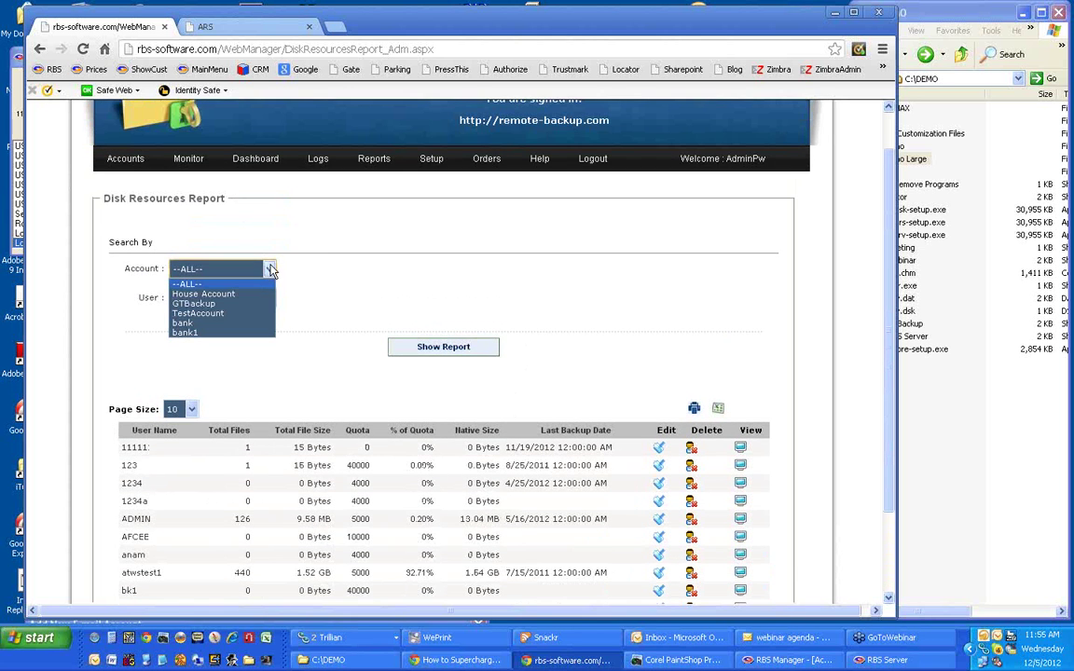
click(326, 305)
click(268, 297)
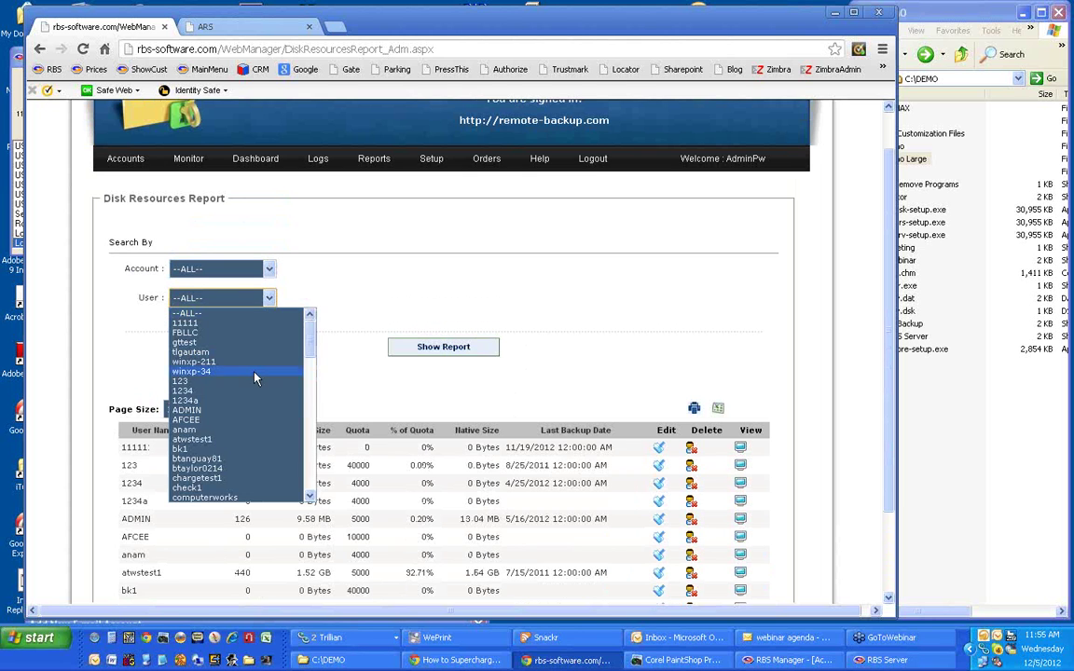
click(309, 266)
mouse_move(379, 161)
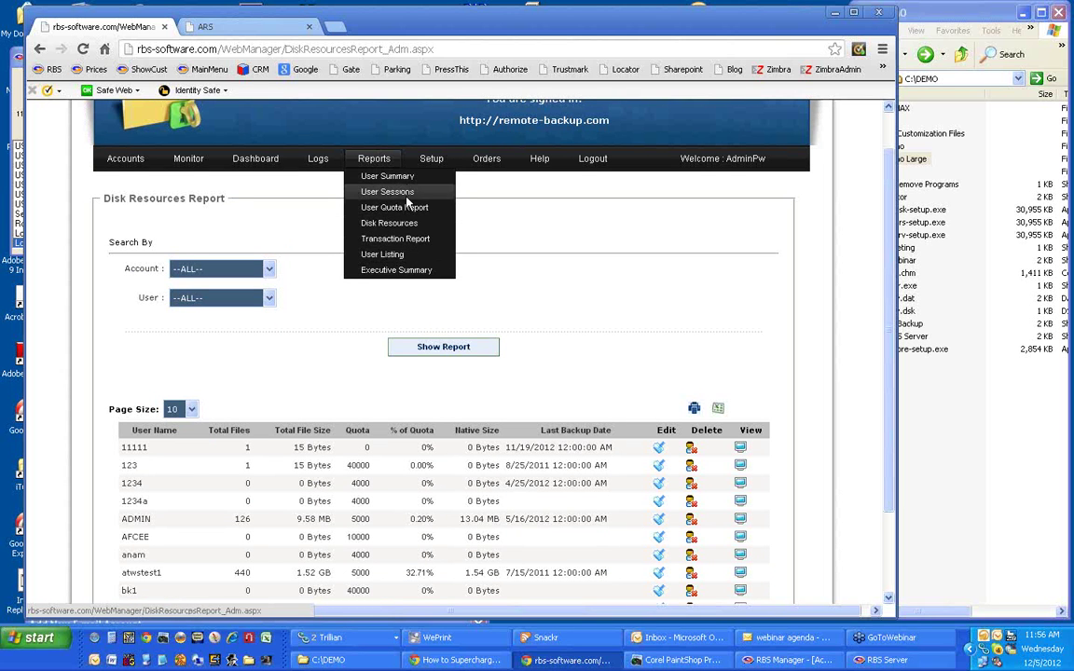
mouse_move(310, 162)
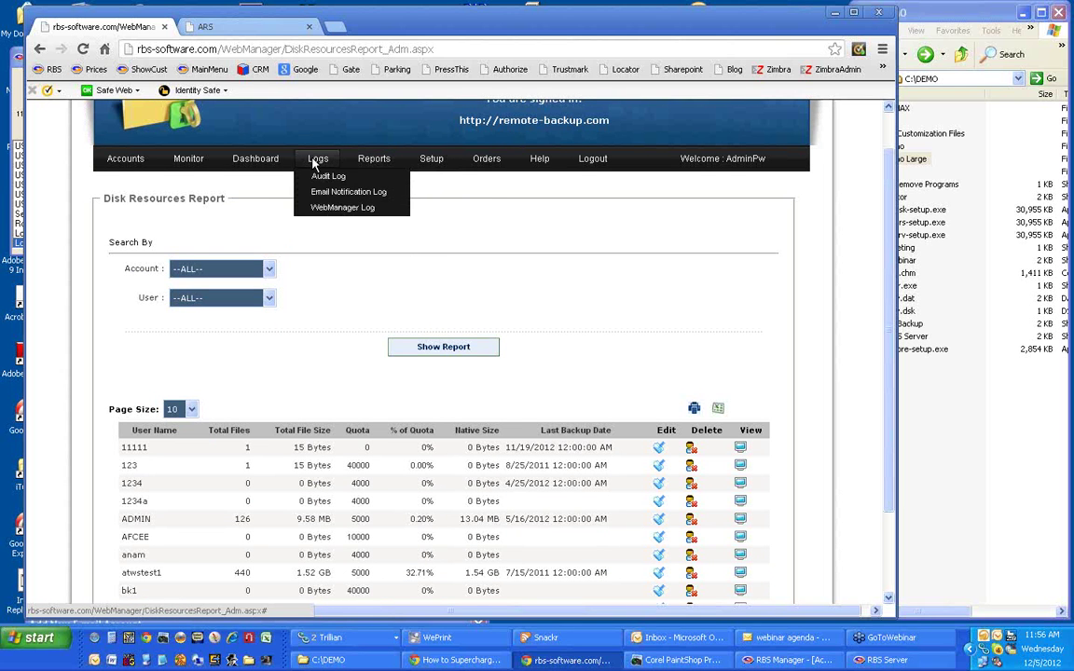
Open the Monitor page showing the Demo server running on localhost with no users logged in.
click(183, 162)
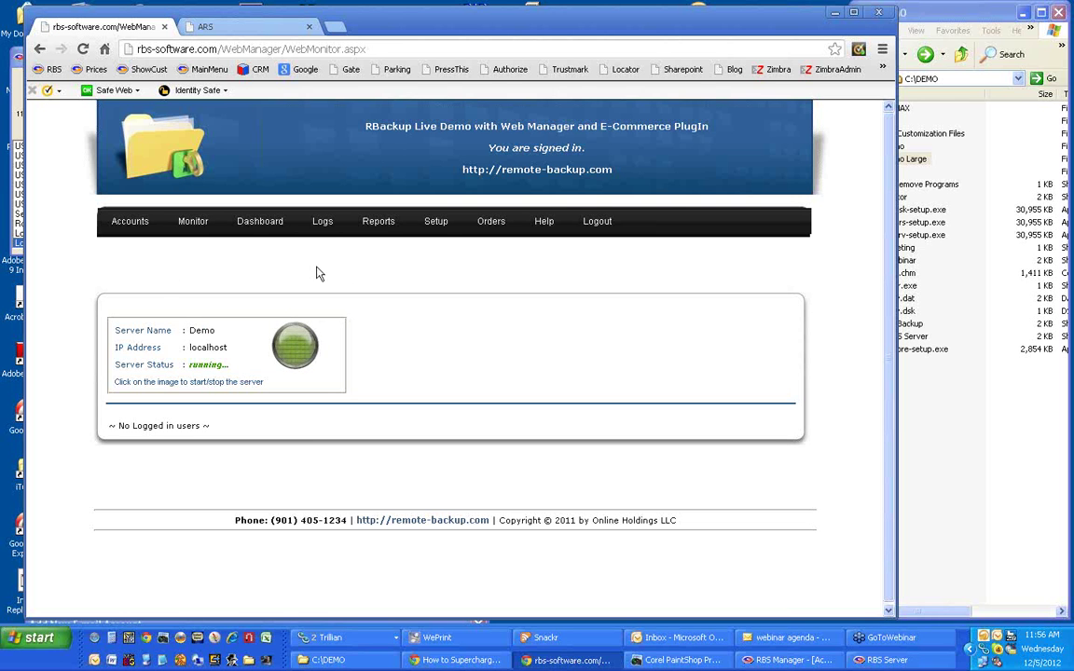
mouse_move(441, 229)
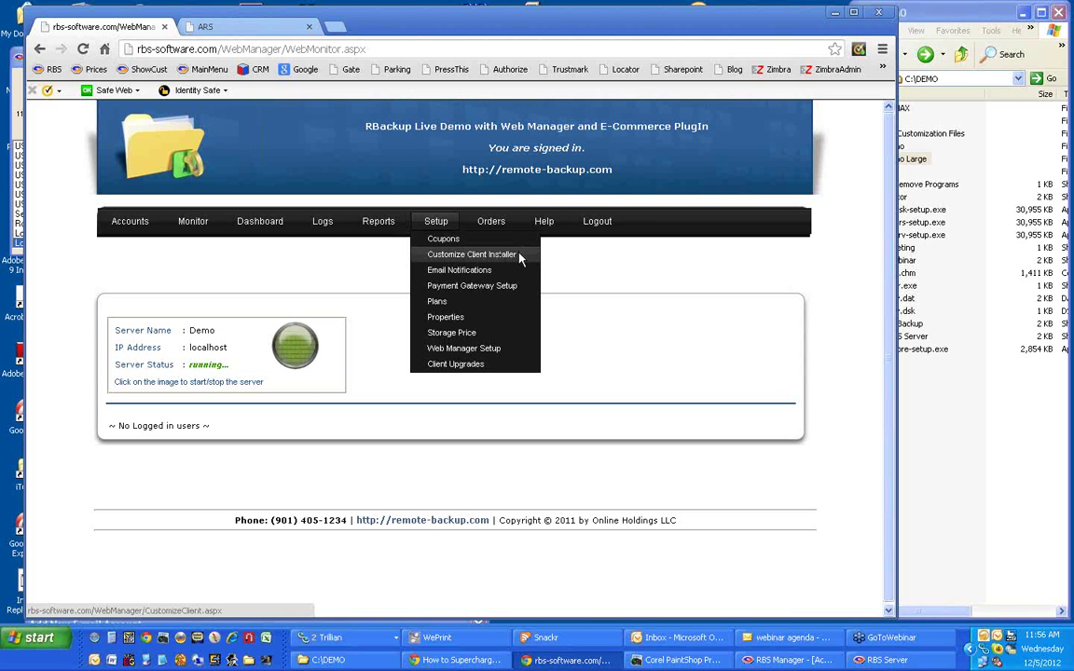
Open Setup > Customize Client Installer and review its branding, display, menu and backup settings.
click(519, 255)
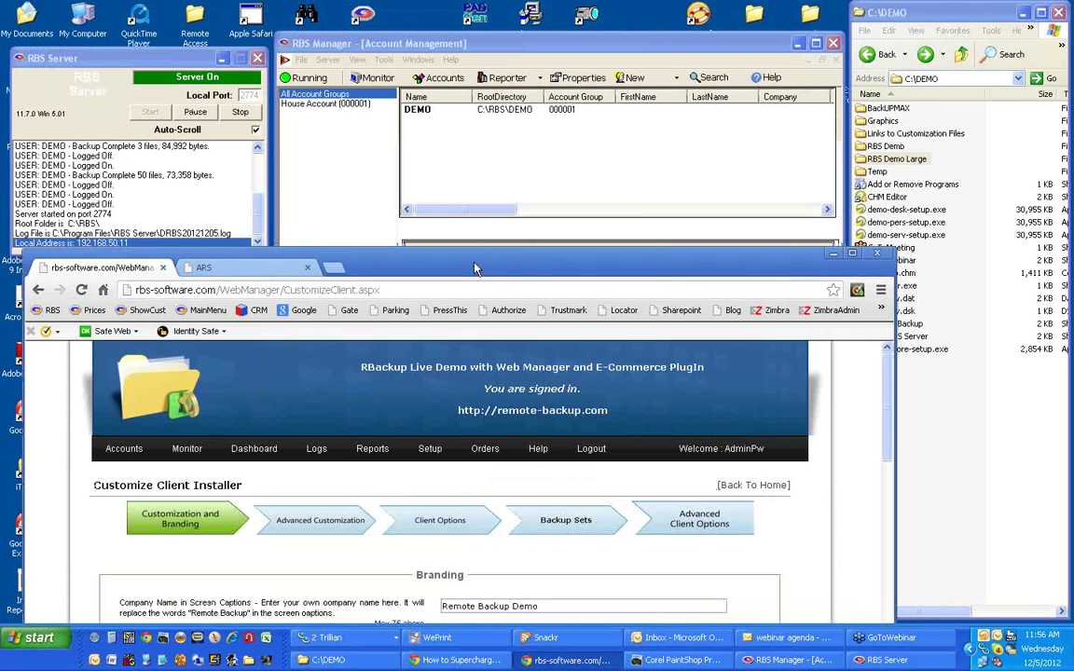
drag(431, 26, 489, 24)
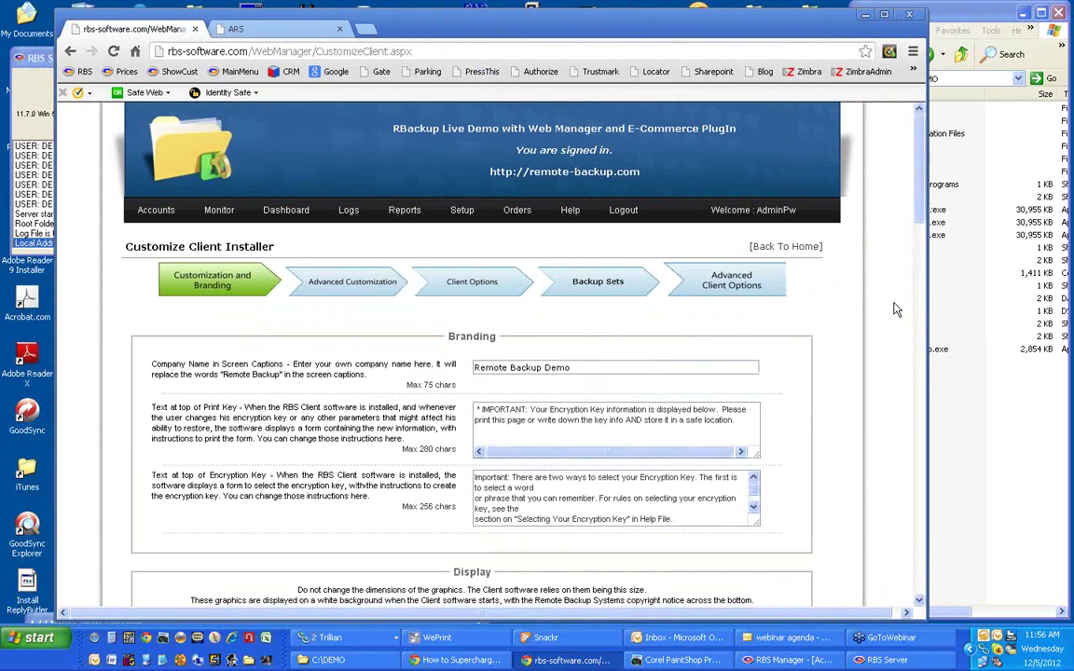
scroll(894, 308, down, 2)
scroll(895, 308, down, 5)
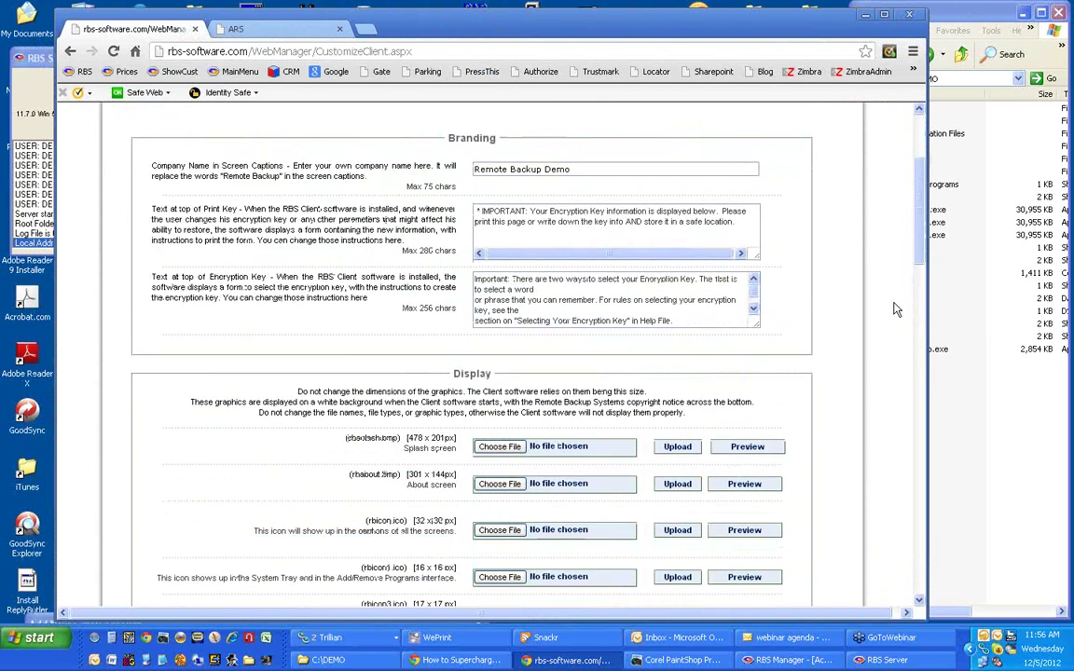
scroll(895, 309, down, 3)
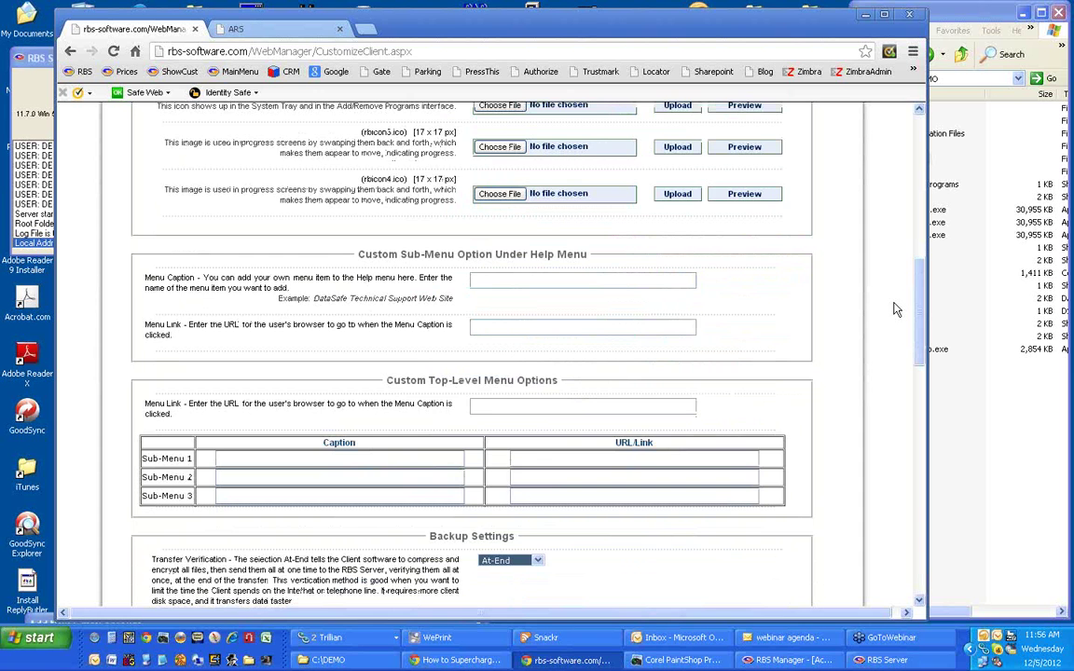
scroll(895, 308, down, 3)
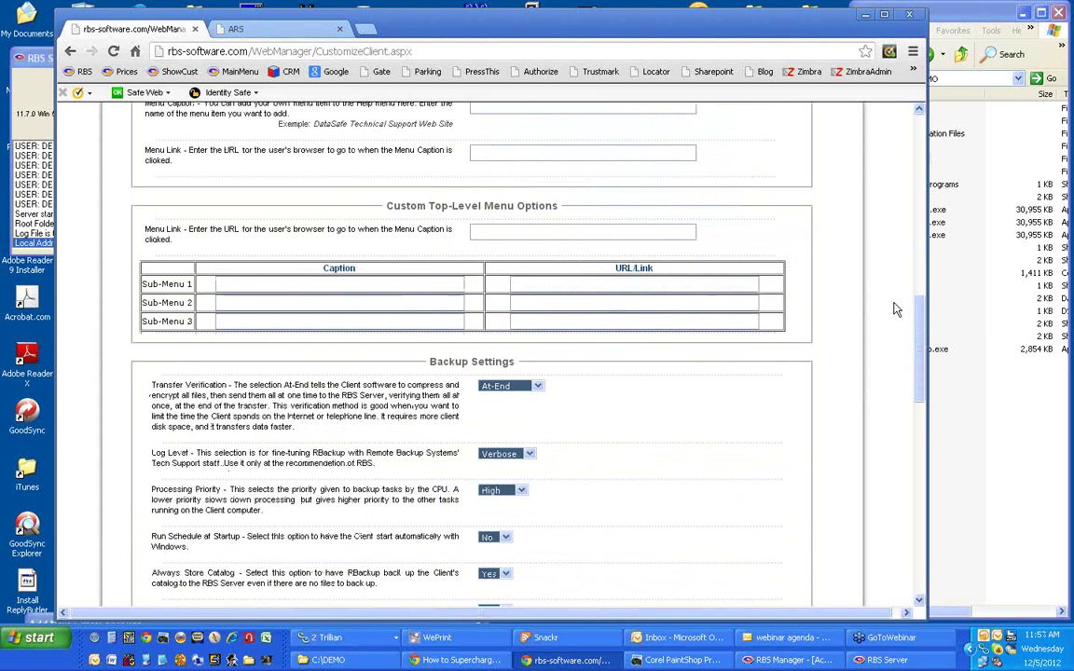
scroll(895, 309, down, 3)
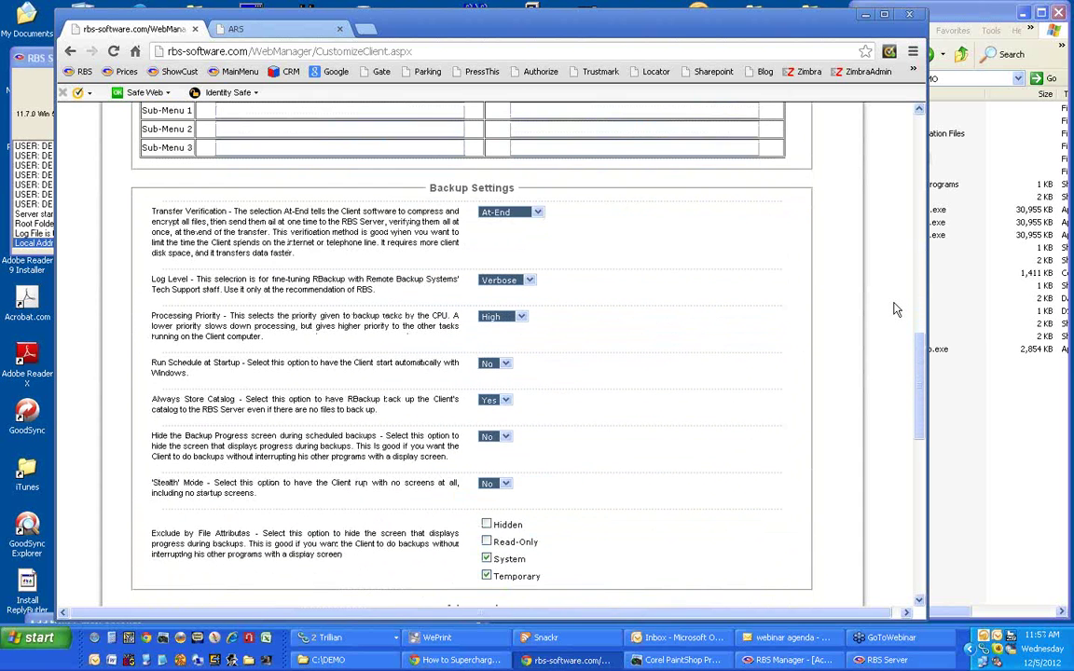
scroll(895, 308, down, 3)
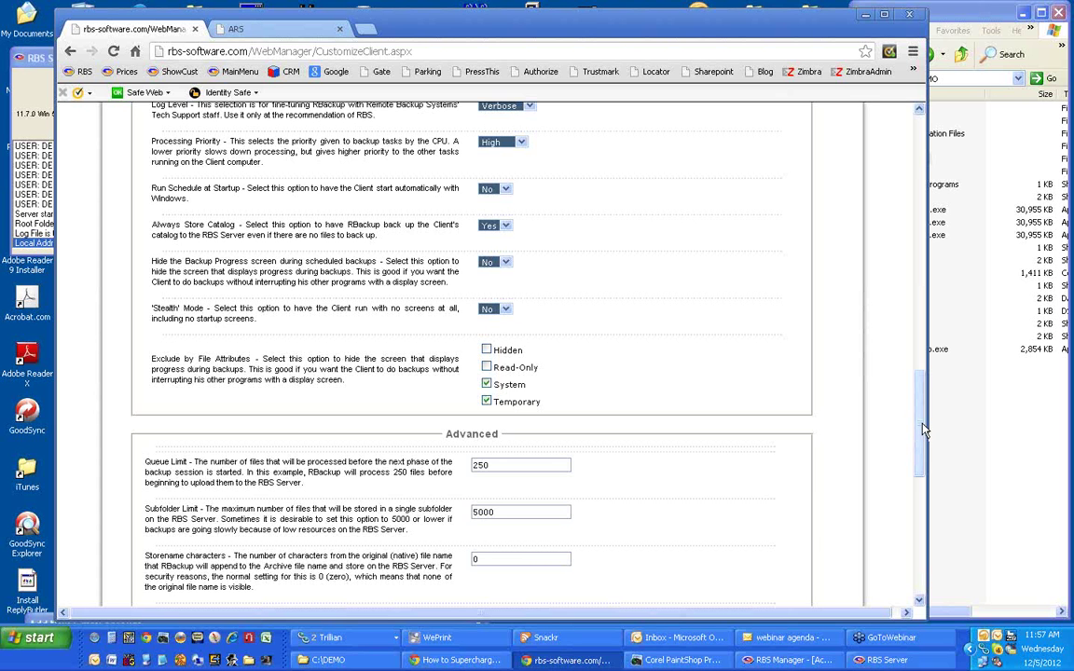
drag(923, 430, 923, 168)
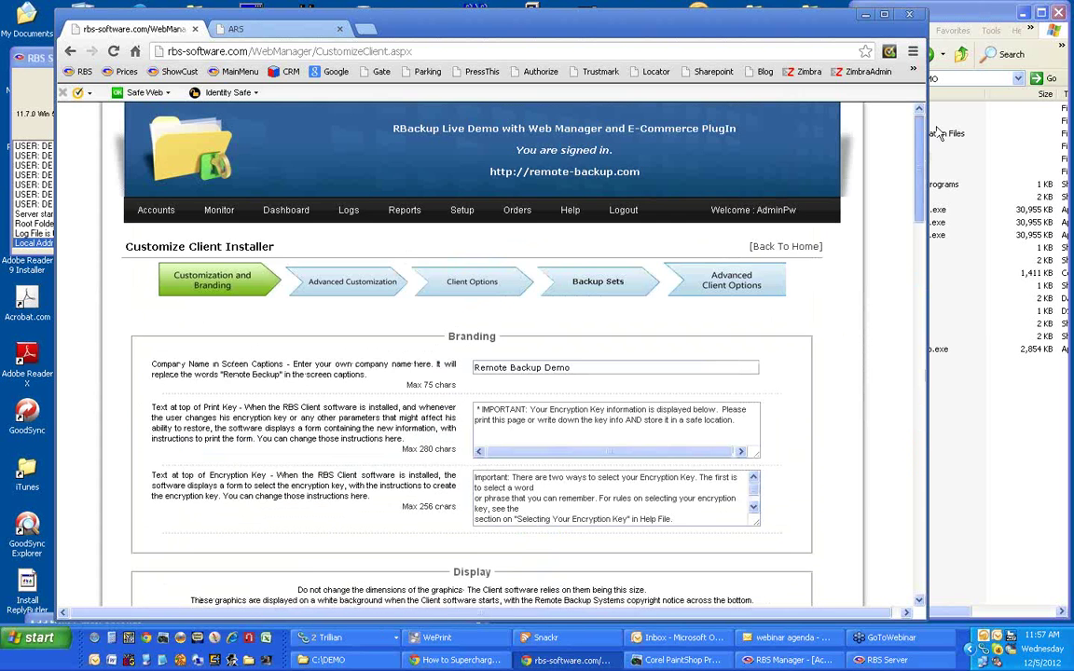
Review the Advanced Customization branding fields, then open the Orders list of new registrations.
click(382, 286)
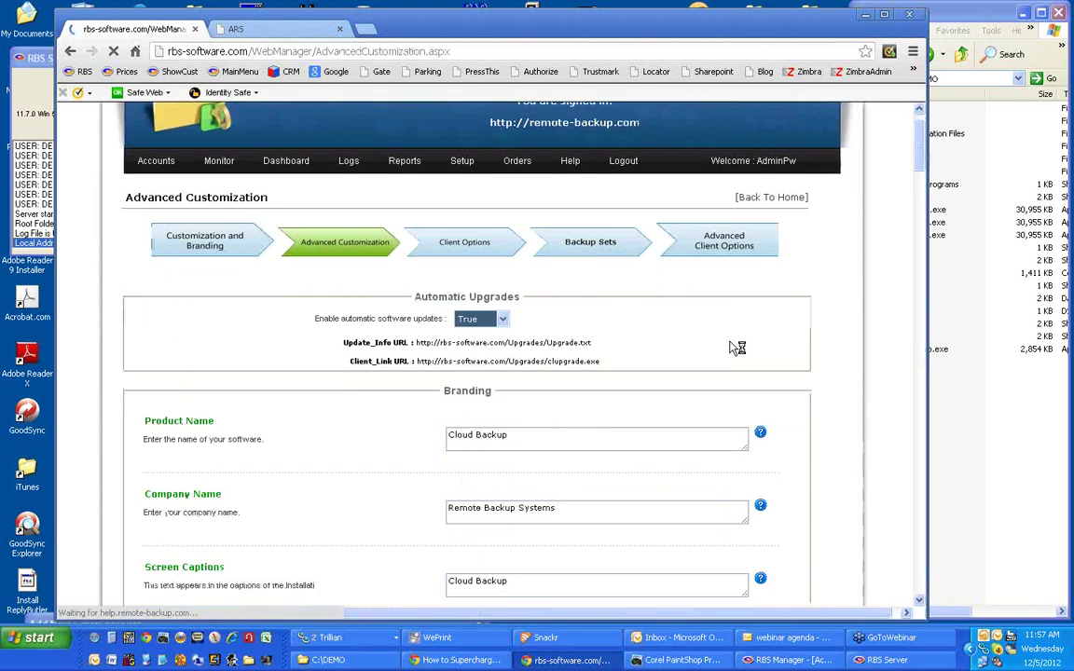
scroll(803, 338, down, 3)
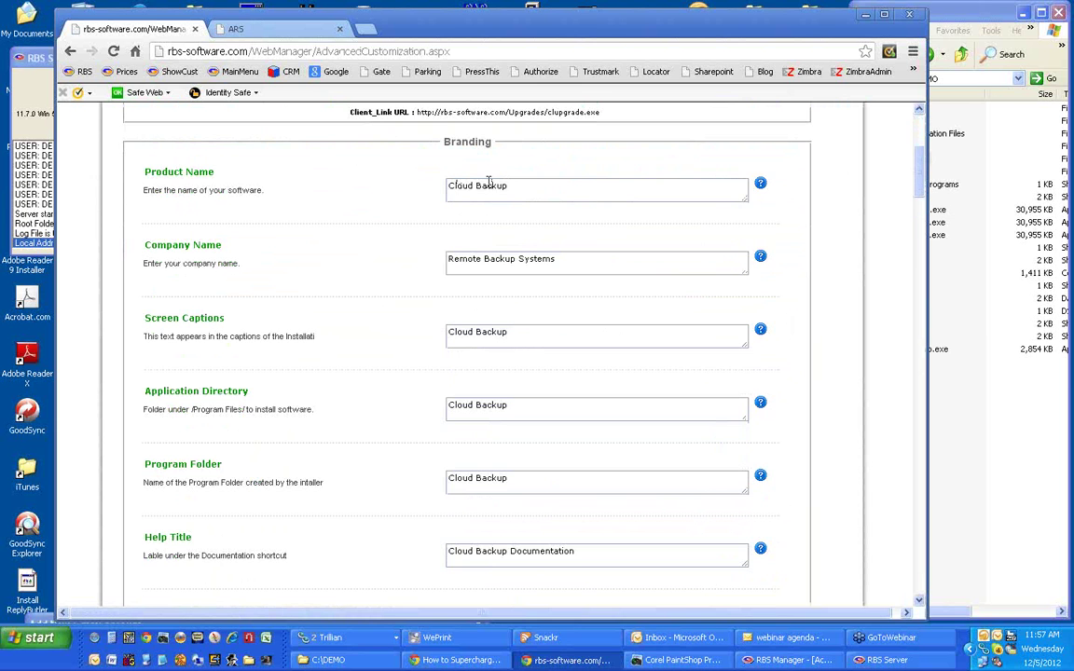
scroll(508, 338, down, 4)
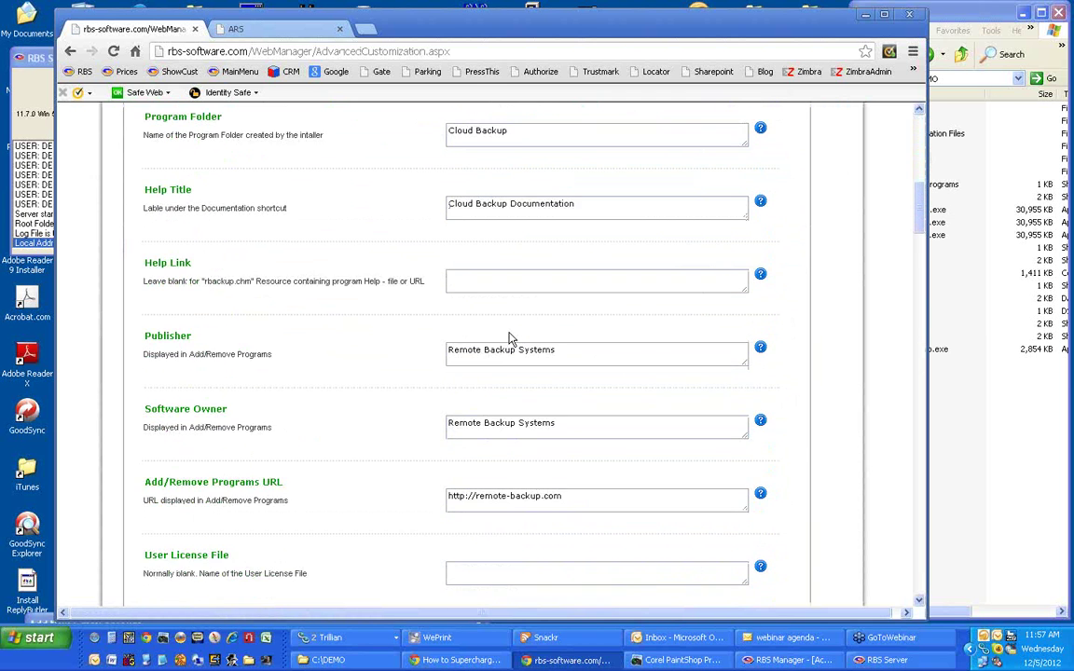
scroll(508, 339, down, 6)
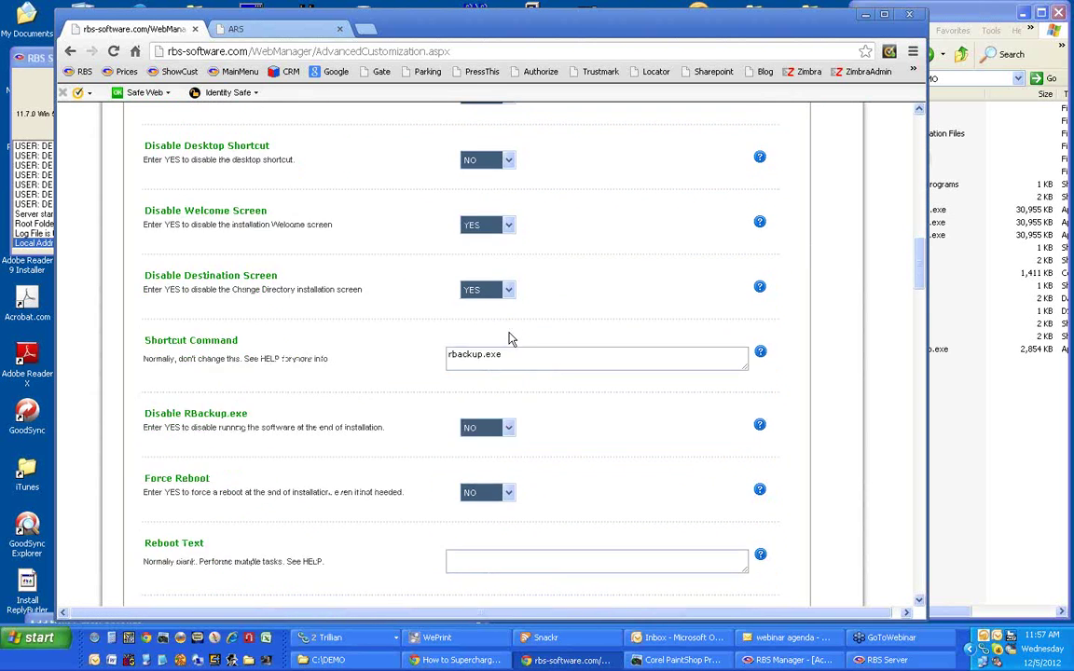
scroll(510, 339, down, 2)
scroll(510, 336, up, 10)
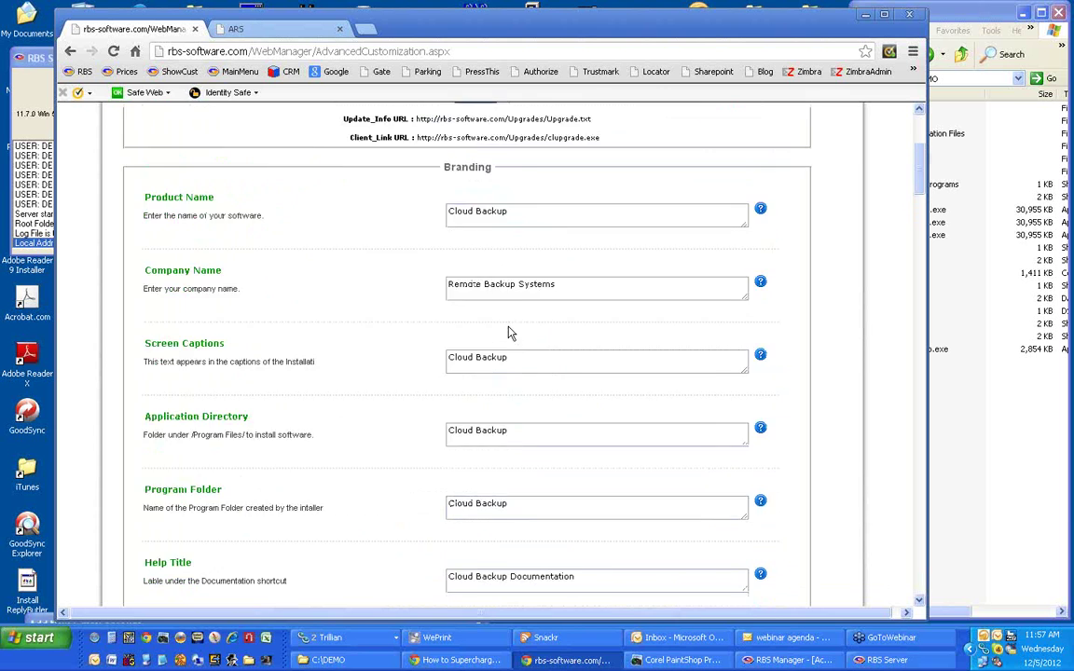
scroll(508, 333, up, 3)
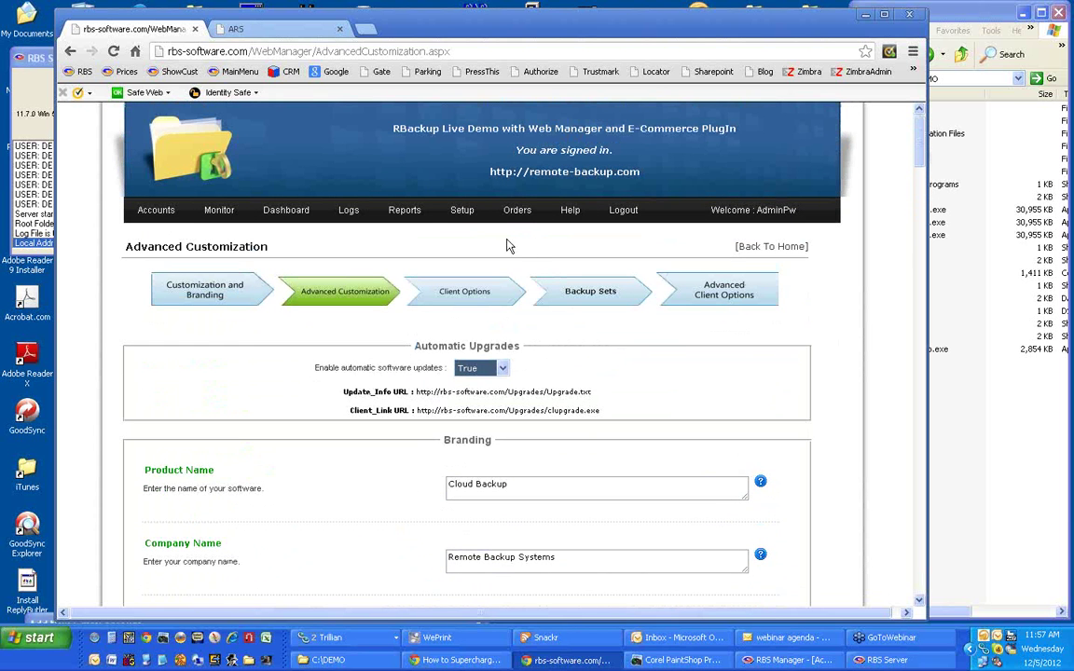
click(518, 215)
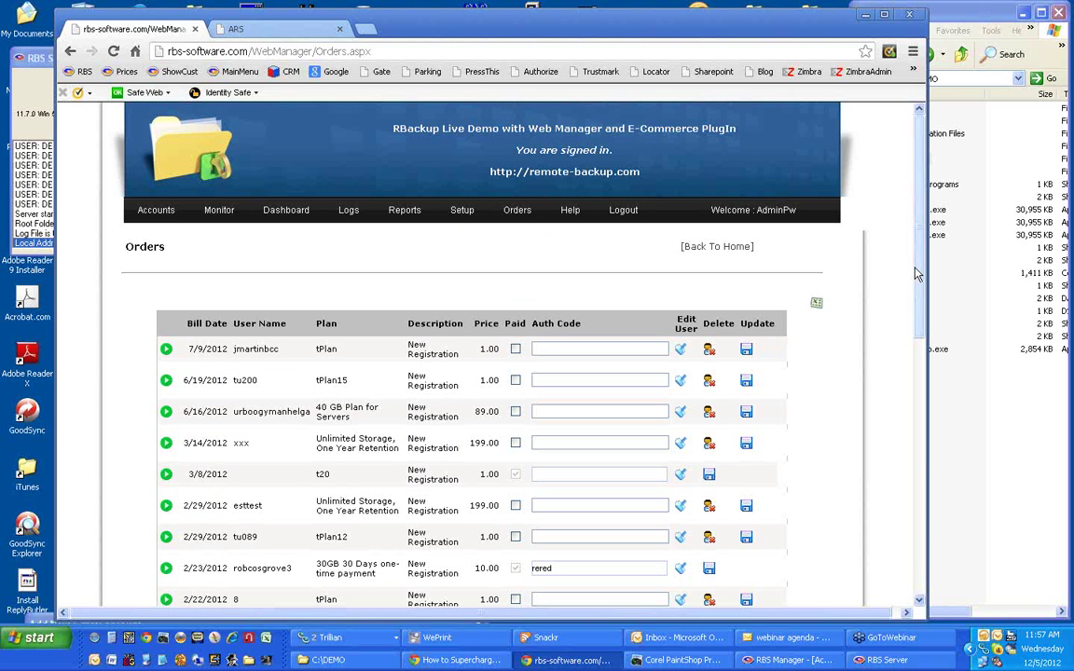
drag(918, 273, 913, 329)
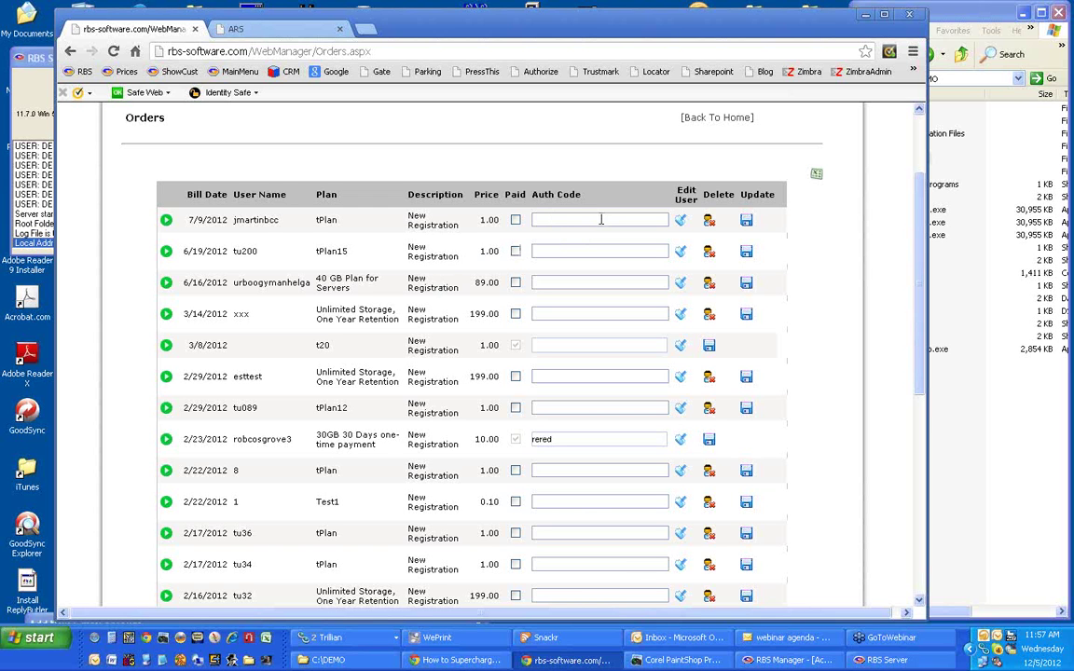
click(166, 222)
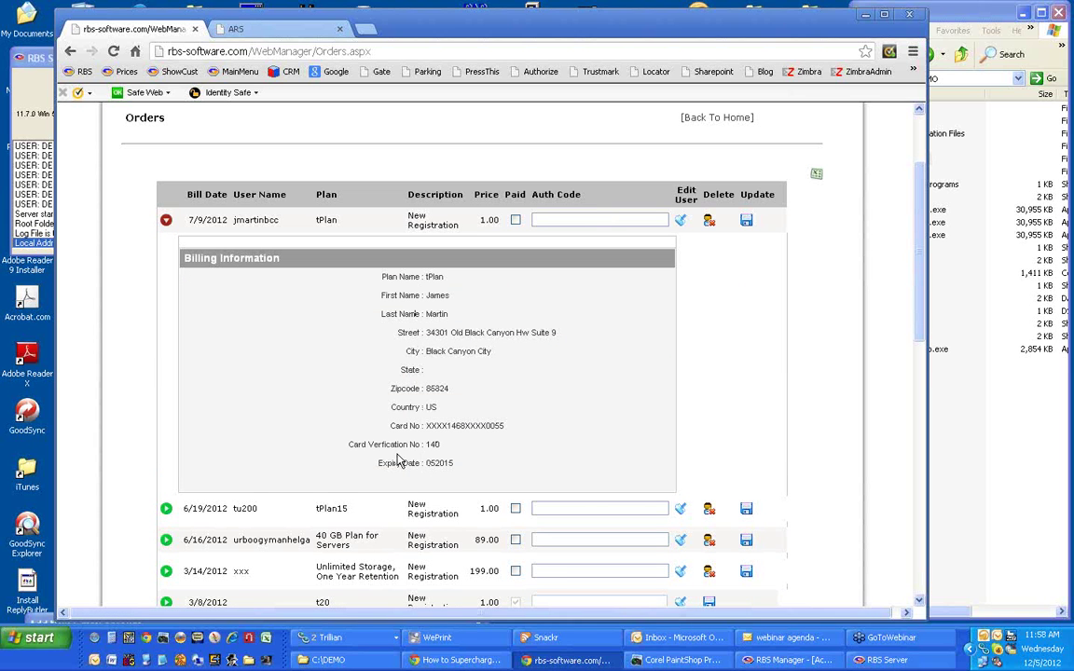
click(166, 221)
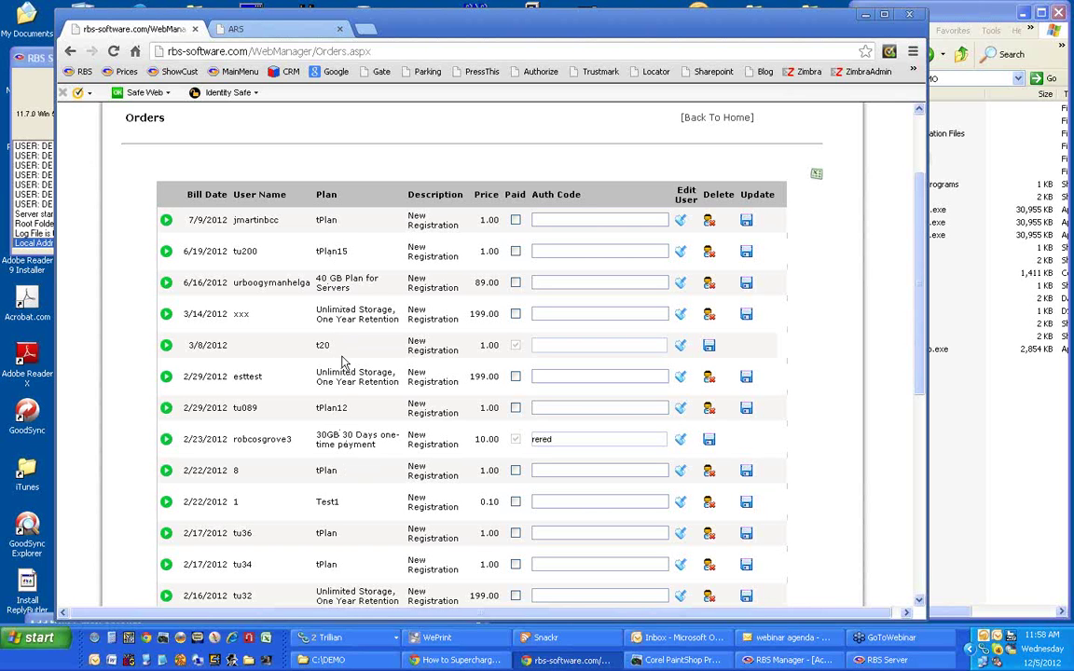
scroll(340, 355, up, 3)
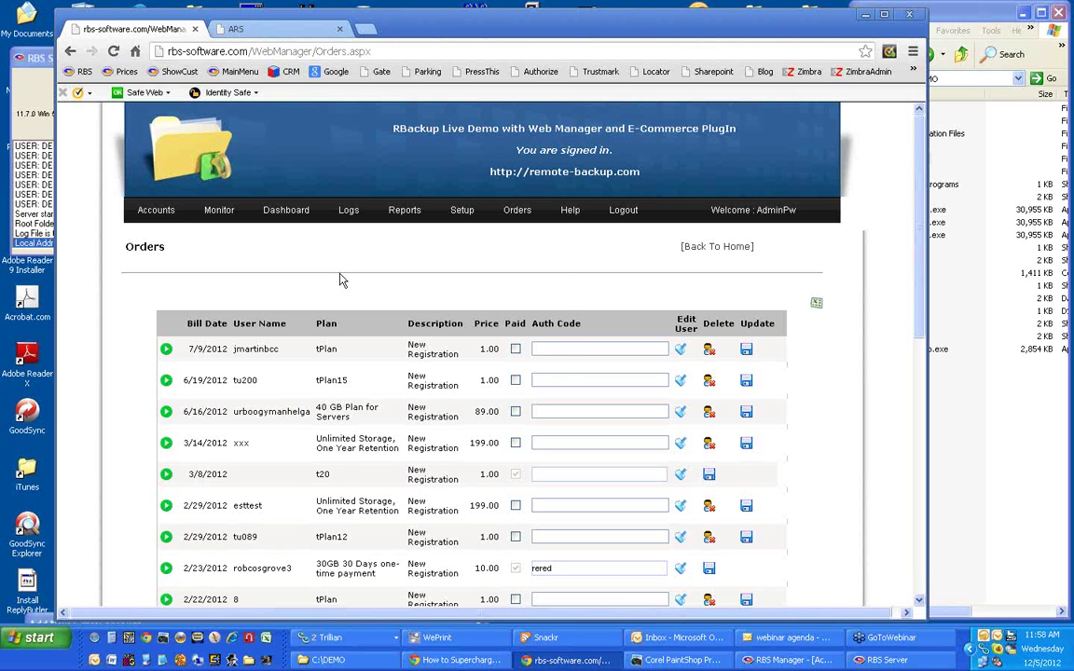
mouse_move(460, 214)
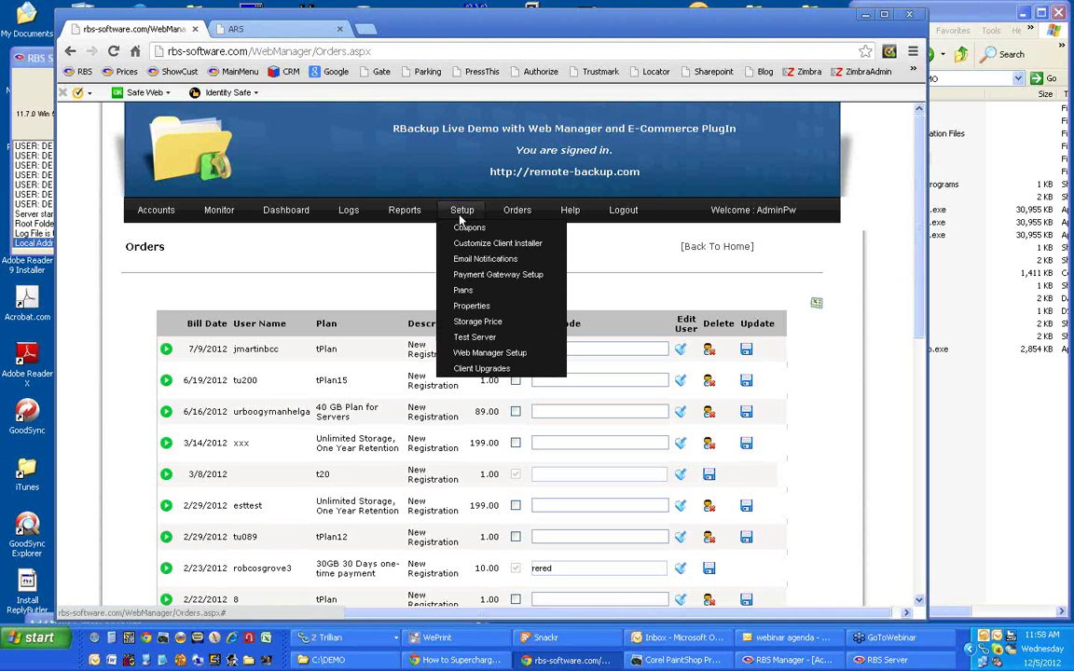
Open Payment Gateway Setup, then view the storefront's 30GB 30 Days sign-up form at 10.00 USD.
click(479, 276)
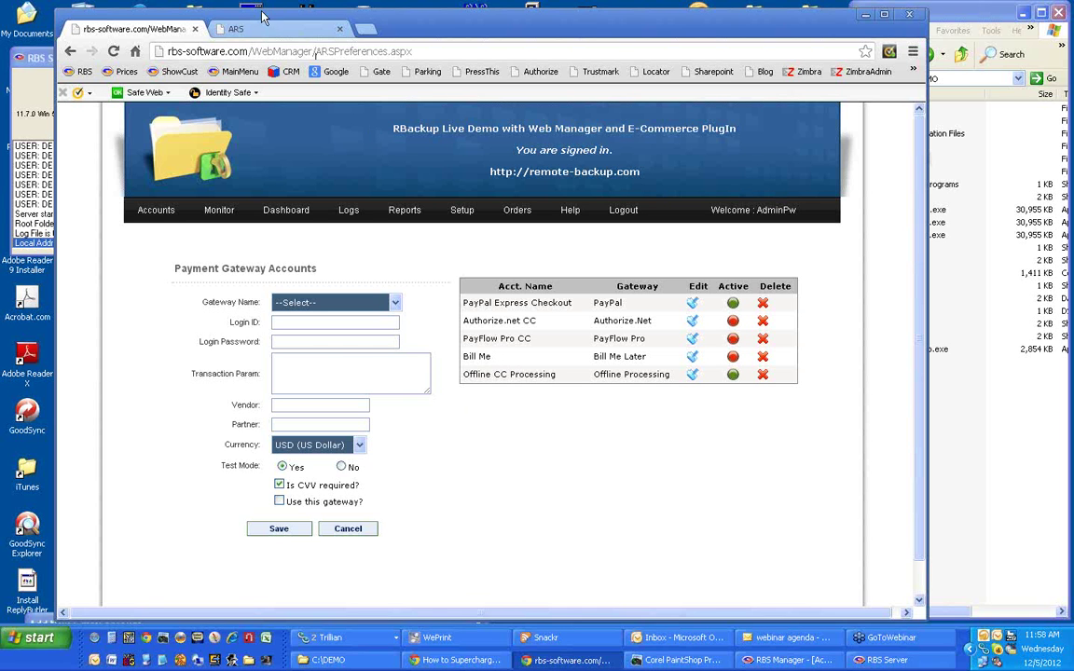
click(239, 18)
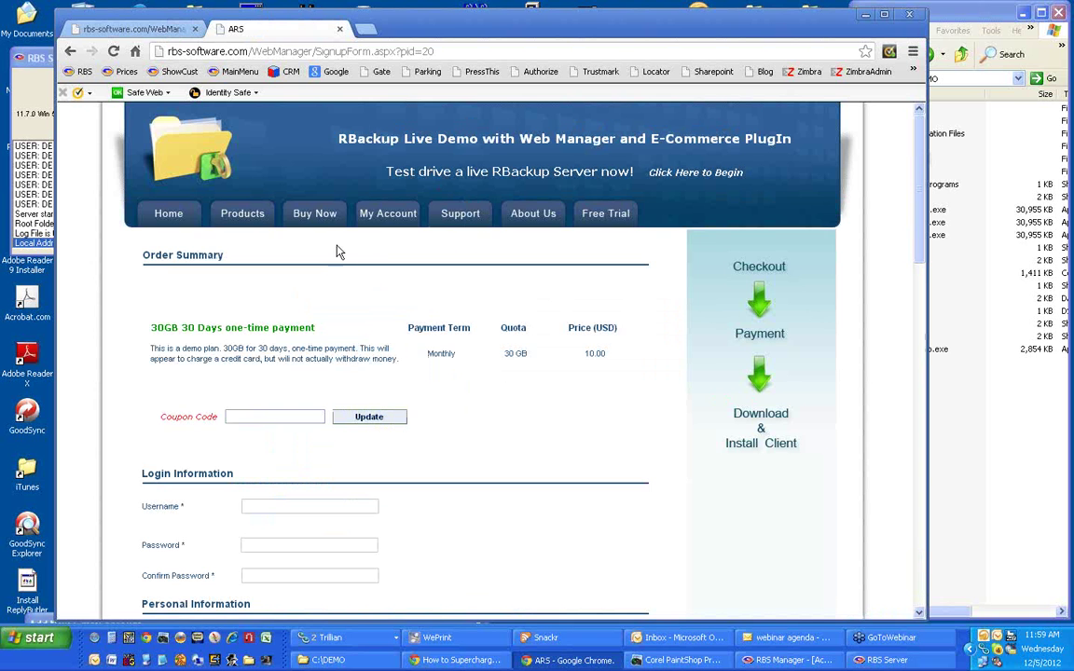
Browse the storefront's Buy Now plan list, then return to the Payment Gateway Accounts page.
click(315, 215)
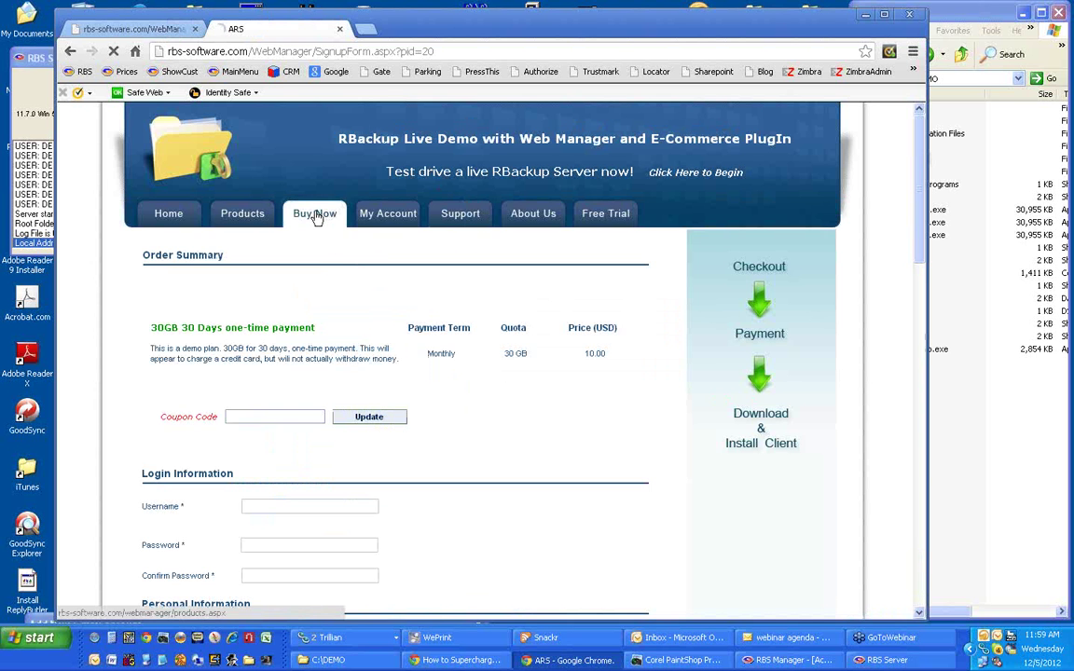
scroll(315, 218, down, 3)
scroll(315, 218, up, 3)
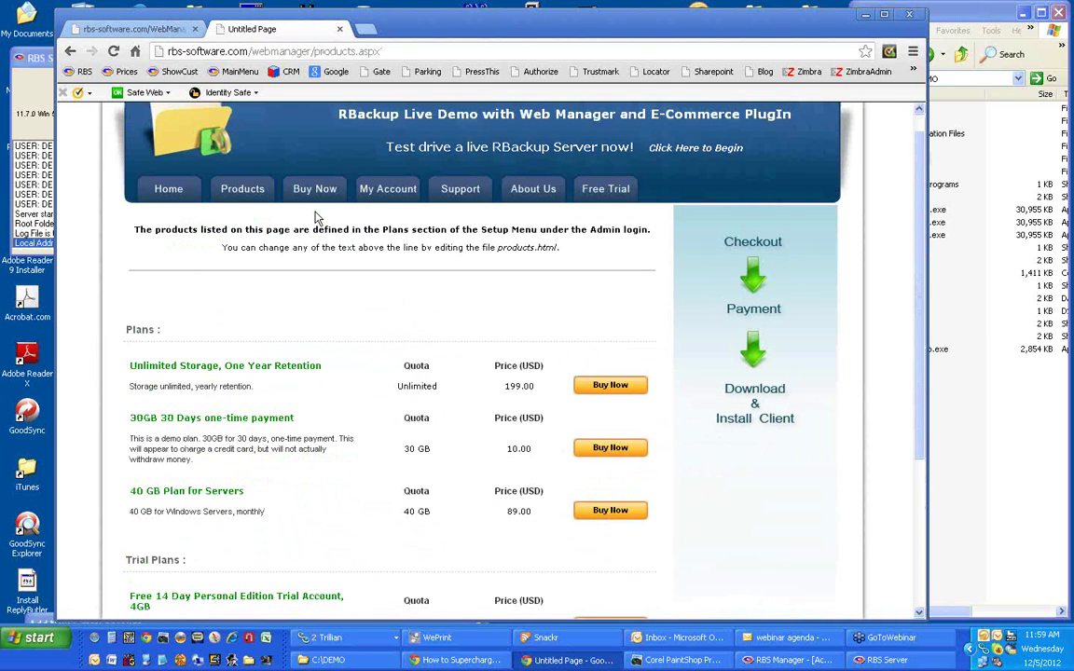
click(84, 29)
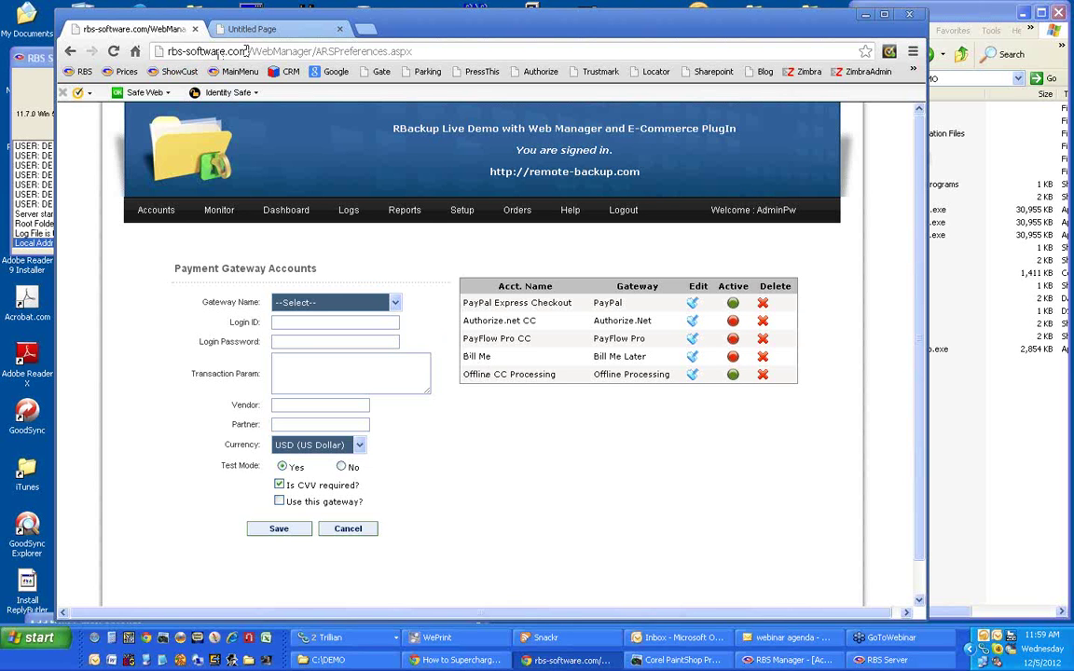
Load the rbs-software.com home page, open the demo login request form, and close it.
drag(247, 51, 448, 53)
key(BackSpace)
key(Return)
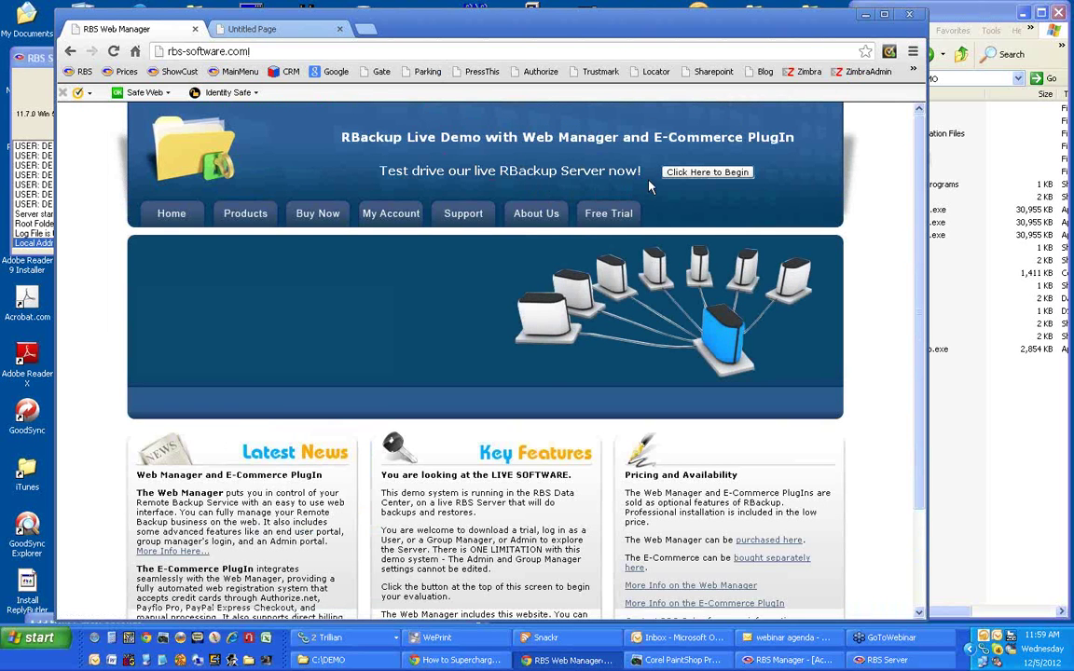
click(691, 176)
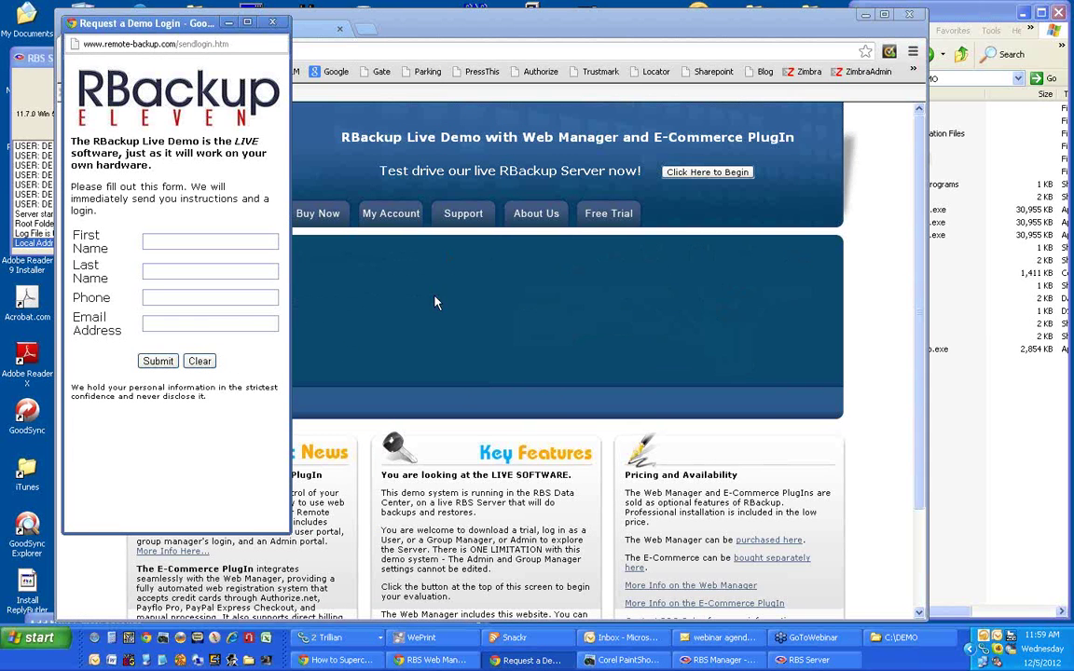
click(273, 22)
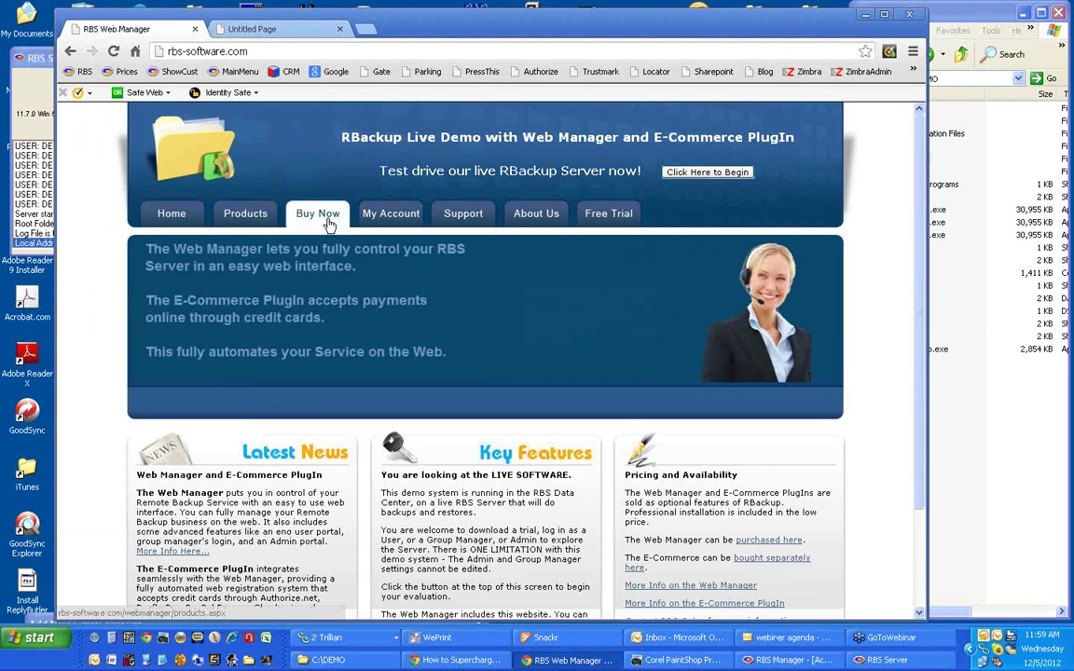